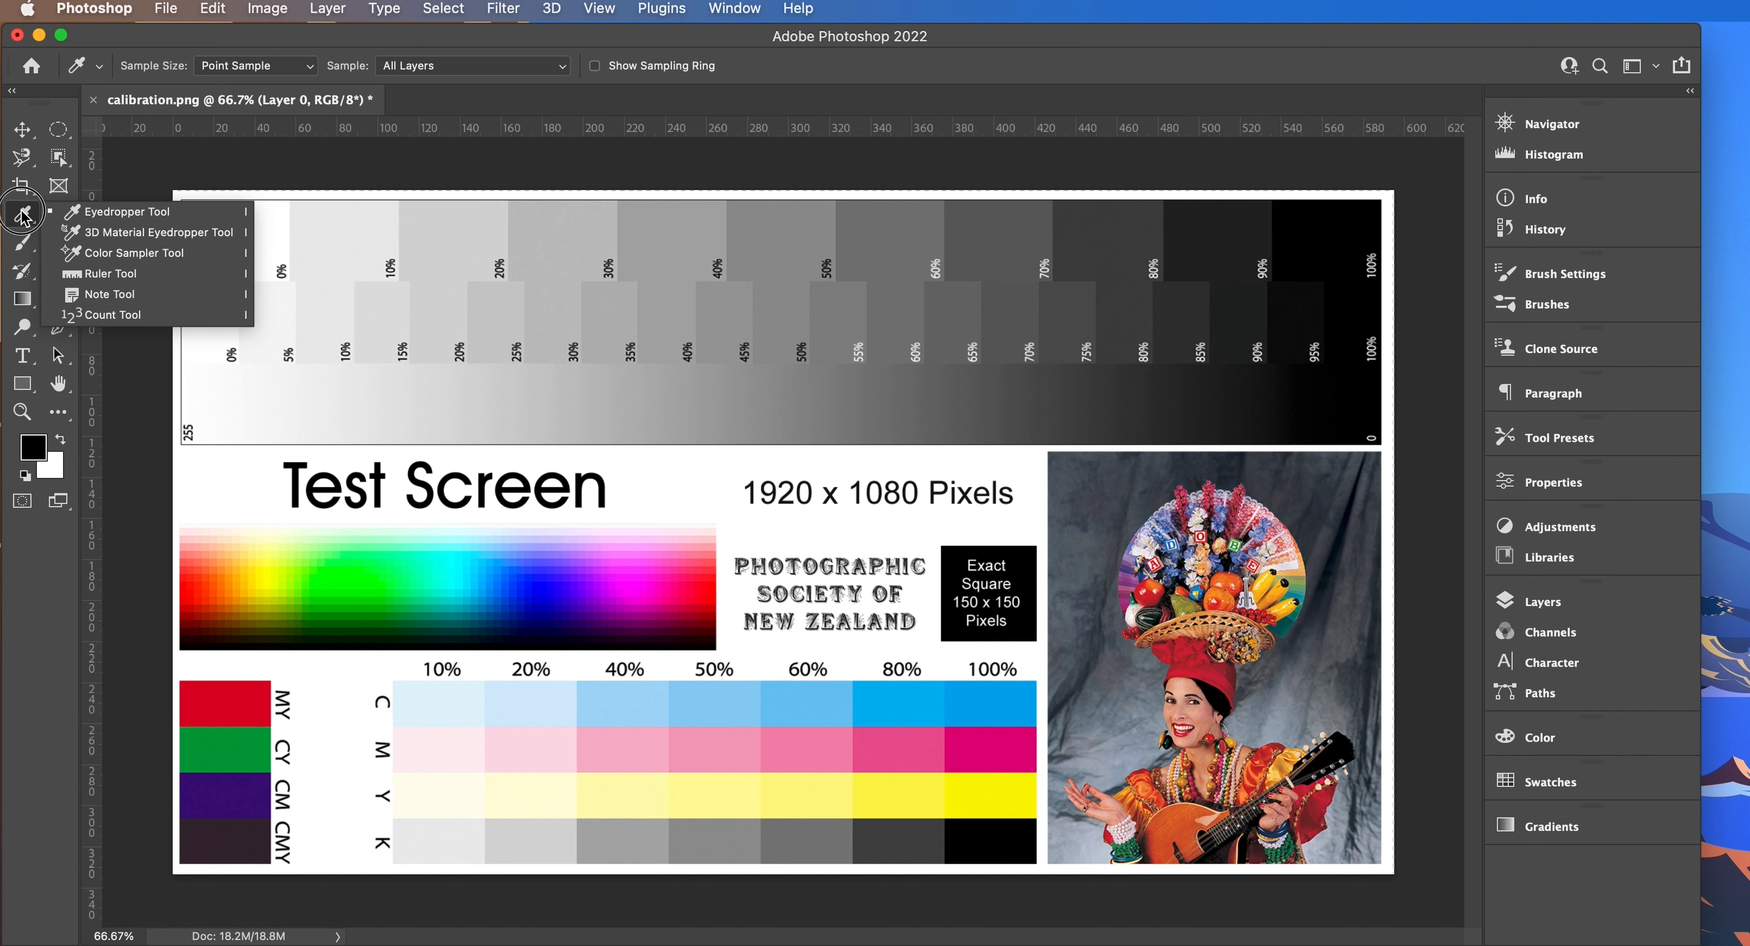
- Sample the red MY patch as the foreground colour with the Eyedropper tool
{"action": "left_click", "coordinate": [22, 217]}
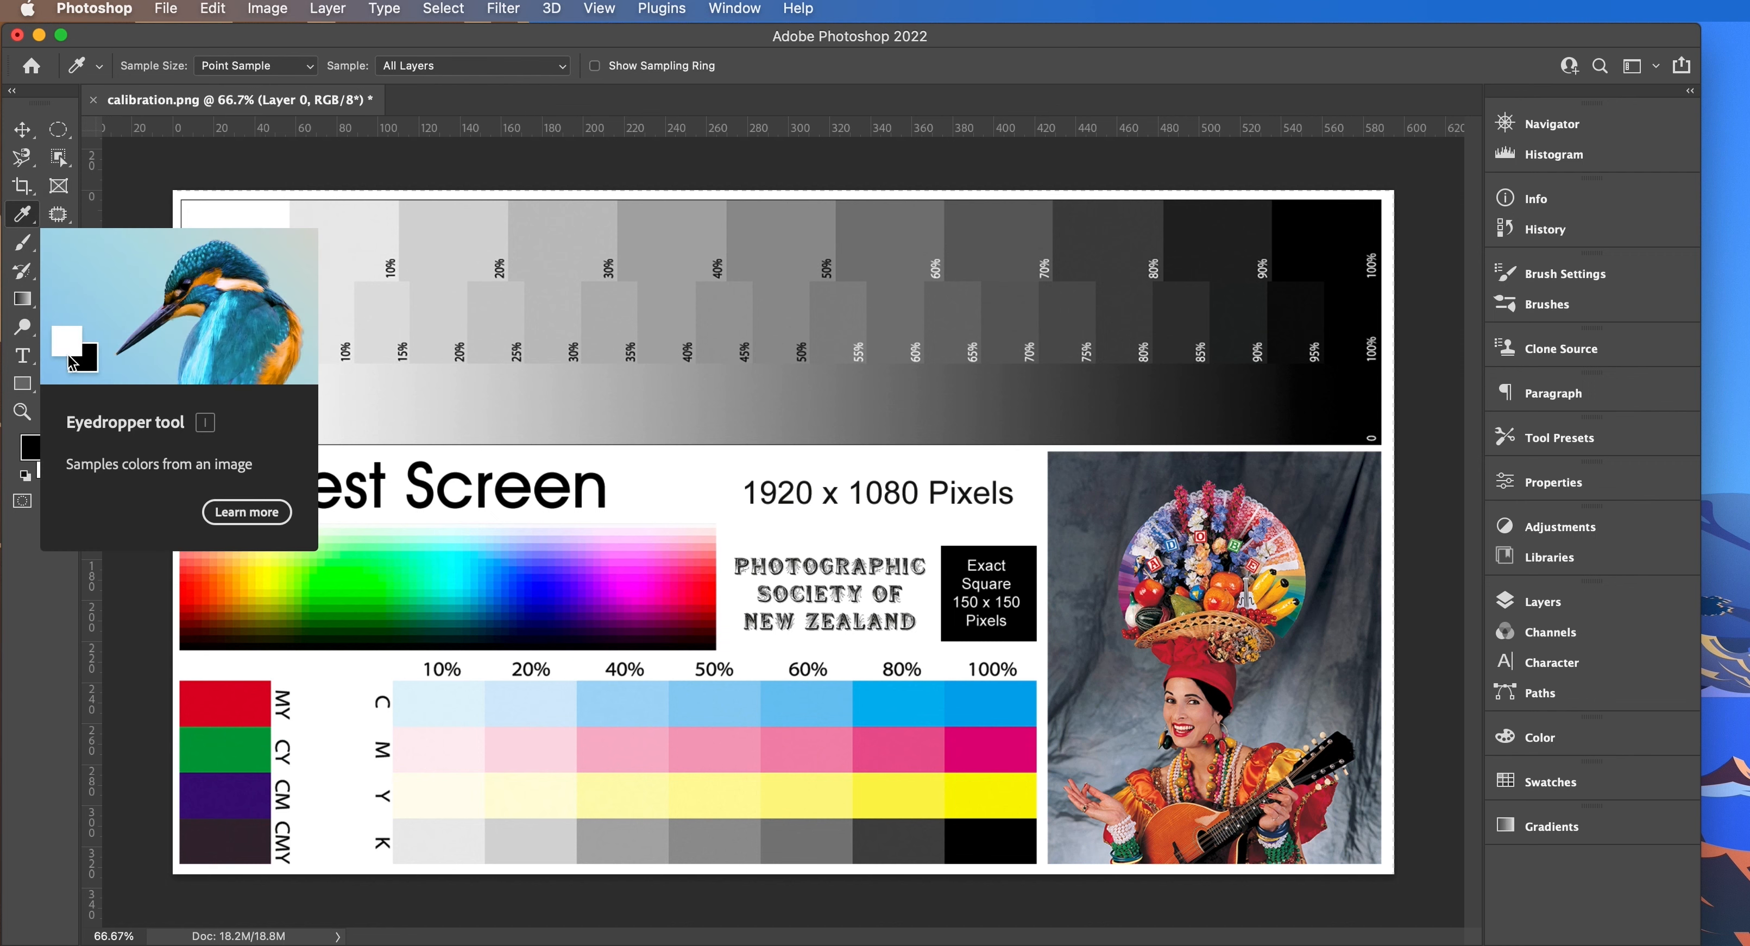
{"action": "left_click", "coordinate": [246, 693]}
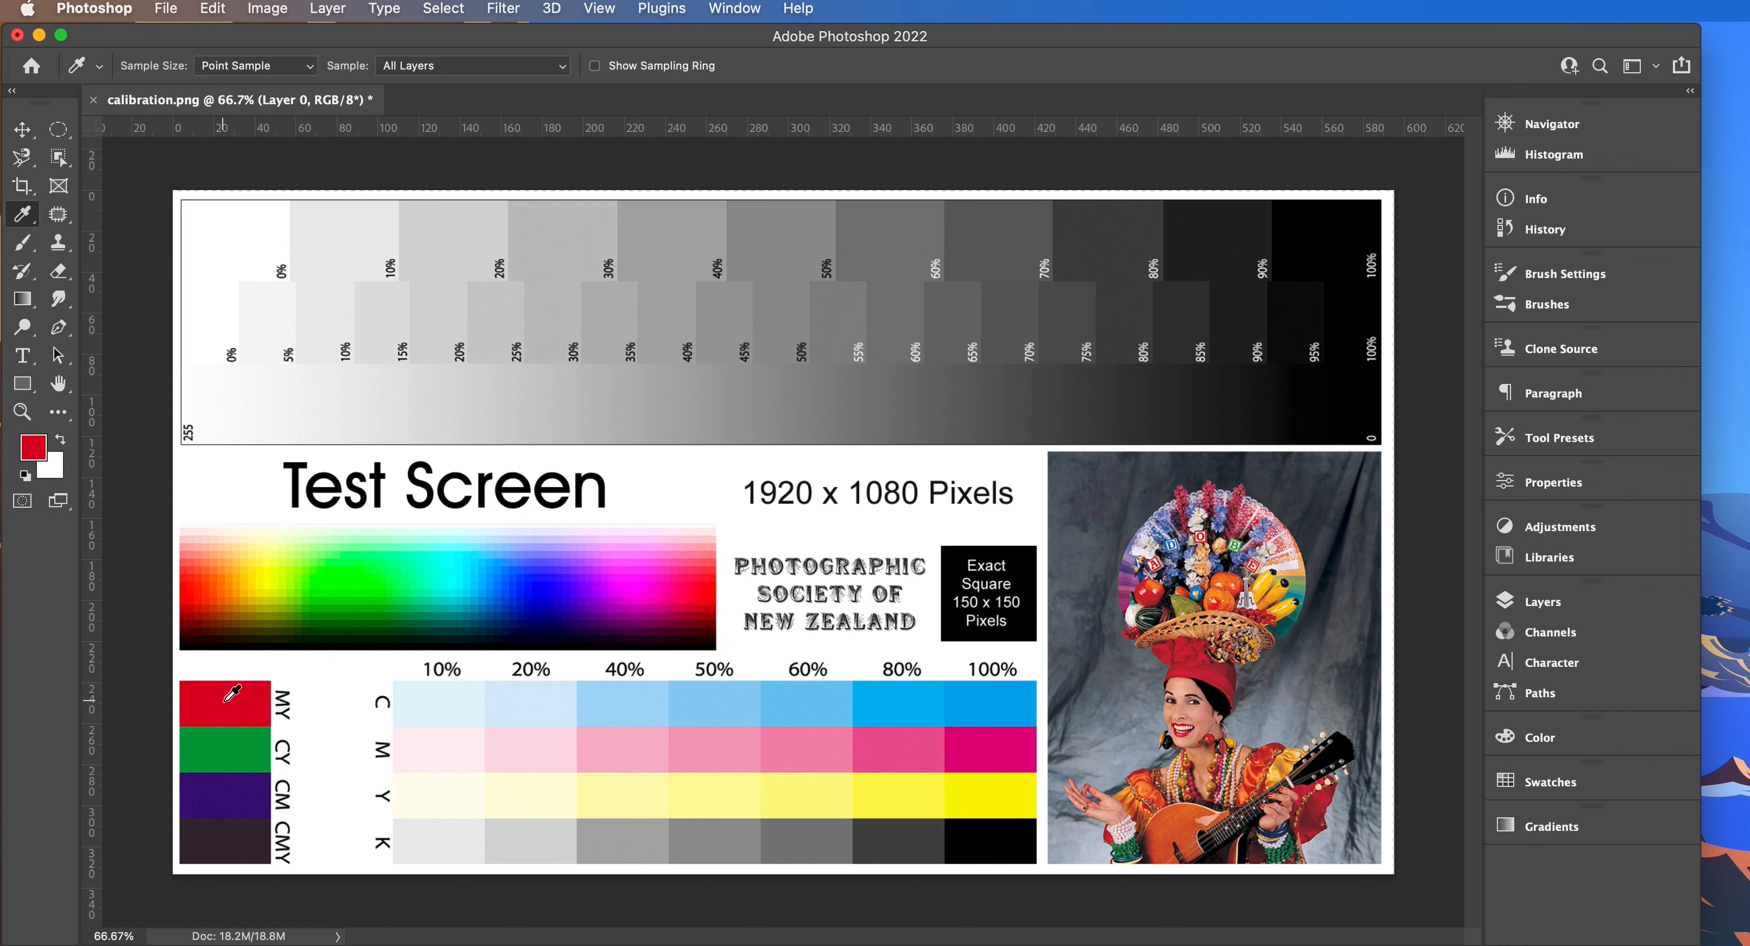
- Set the foreground colour to green 389531 in the Color Picker
{"action": "left_click", "coordinate": [36, 451]}
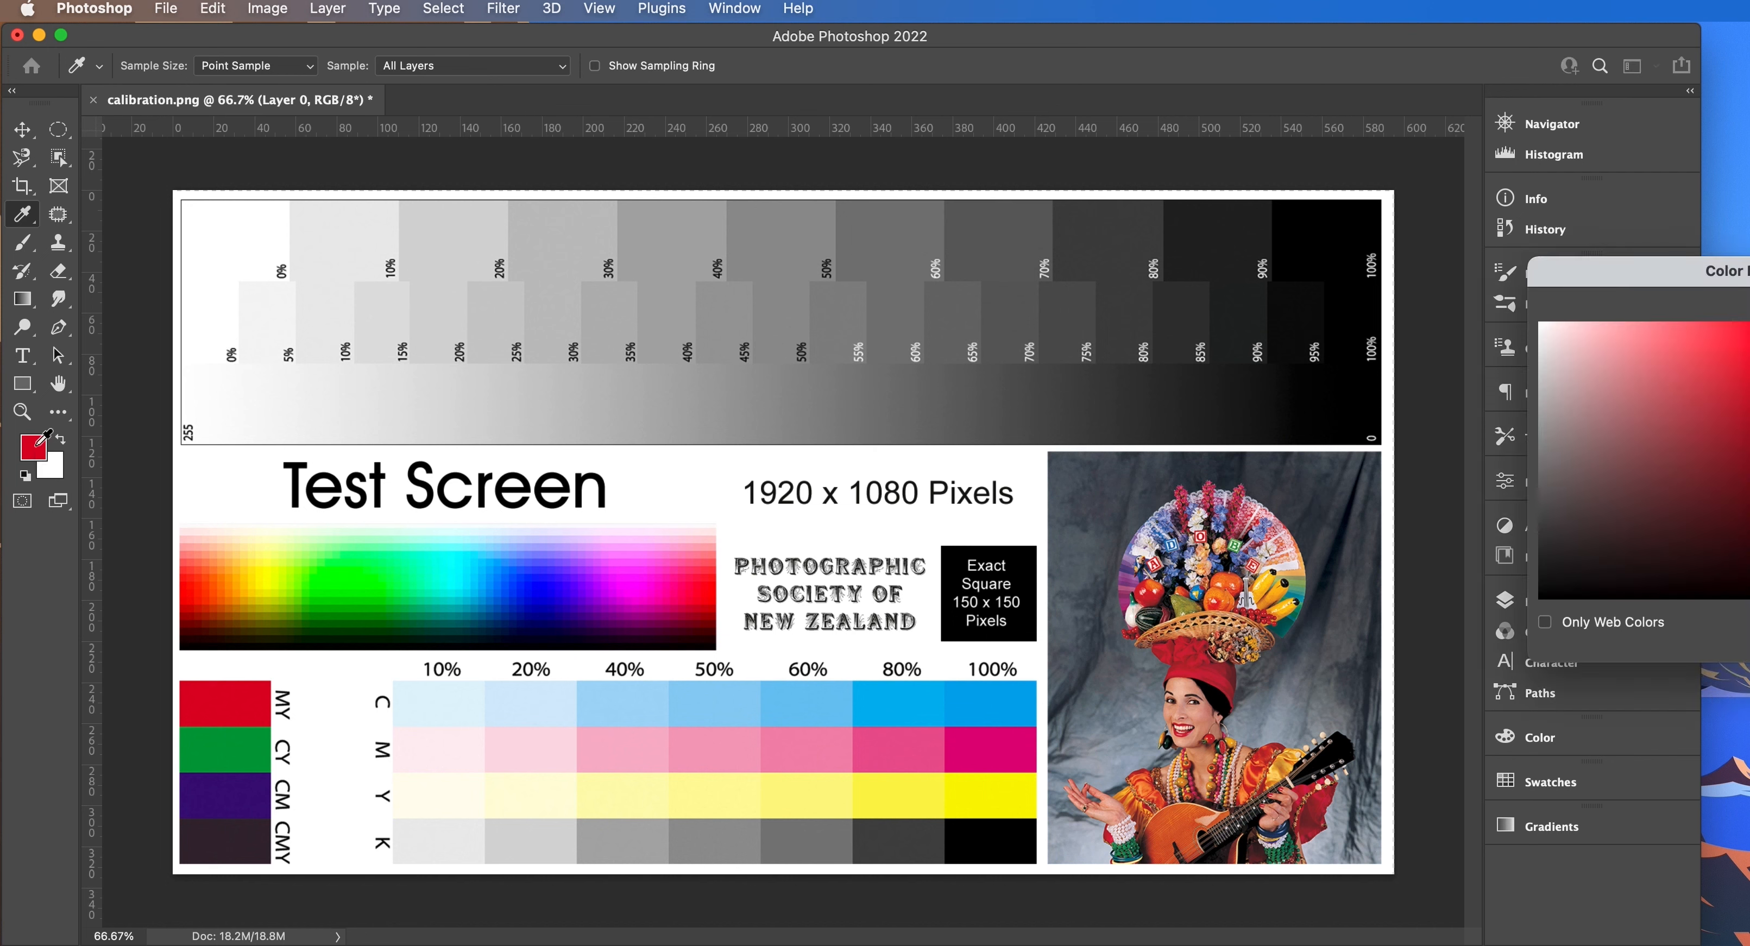
{"action": "left_click_drag", "start_coordinate": [1661, 264], "coordinate": [1153, 178]}
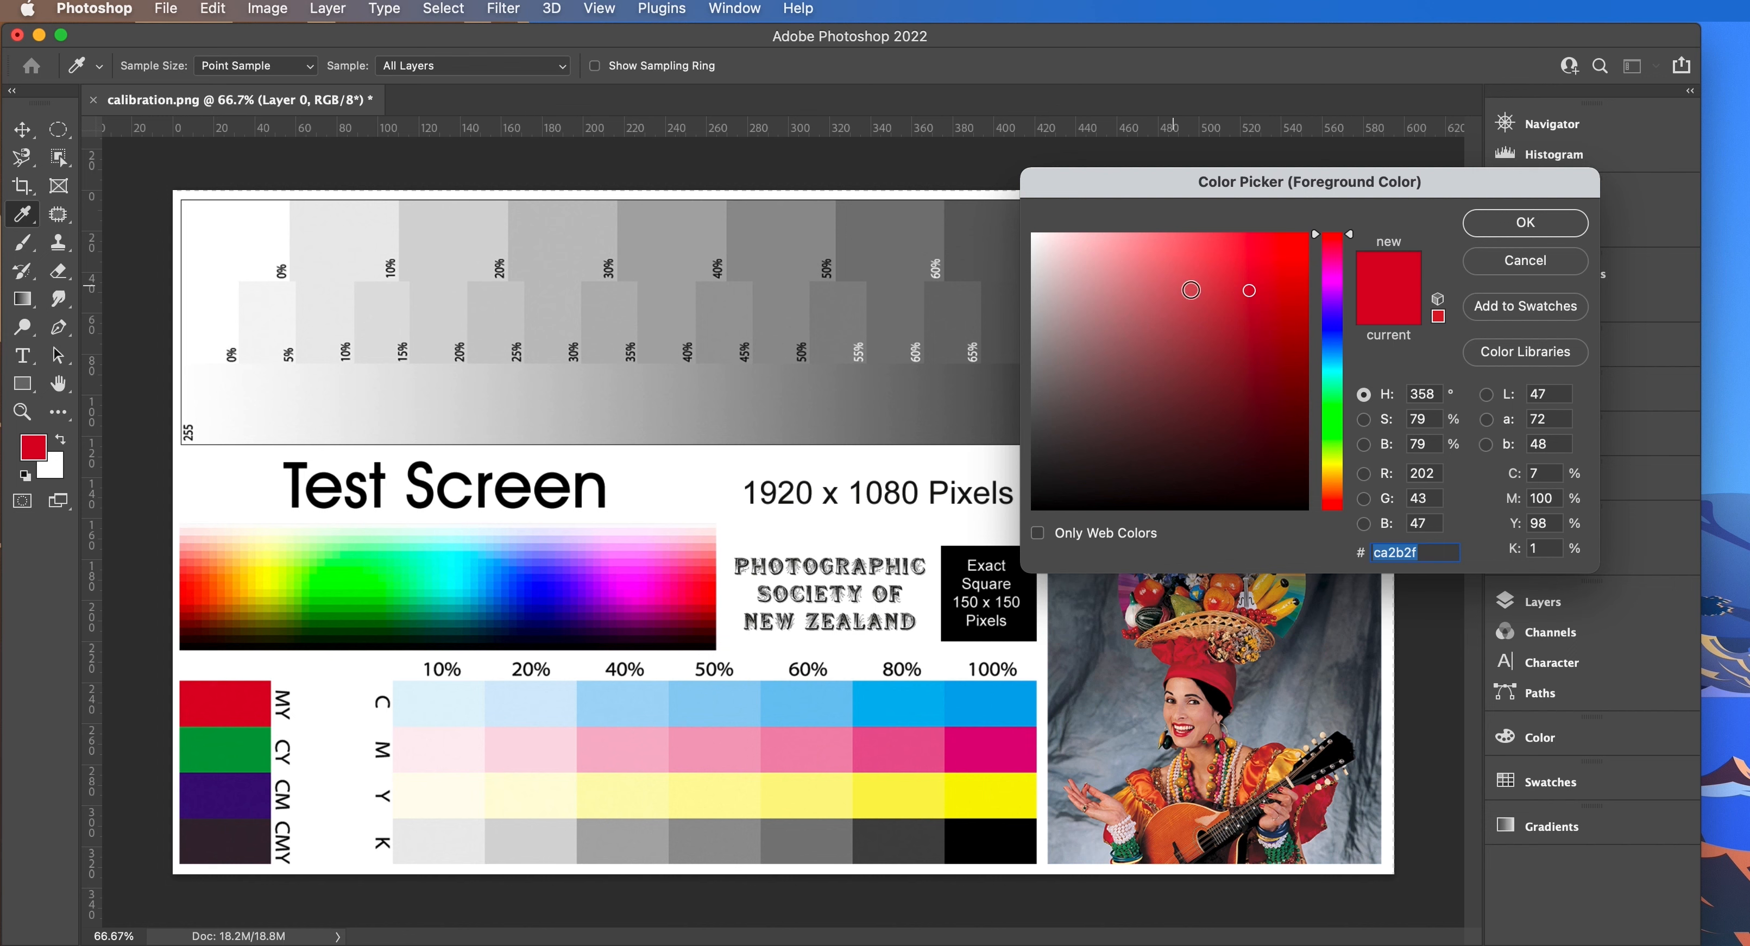
{"action": "left_click", "coordinate": [1151, 292]}
{"action": "left_click", "coordinate": [1224, 327]}
{"action": "mouse_move", "coordinate": [1224, 327]}
{"action": "left_mouse_down"}
{"action": "mouse_move", "coordinate": [1257, 402]}
{"action": "mouse_move", "coordinate": [1250, 430]}
{"action": "mouse_move", "coordinate": [1231, 380]}
{"action": "left_mouse_up"}
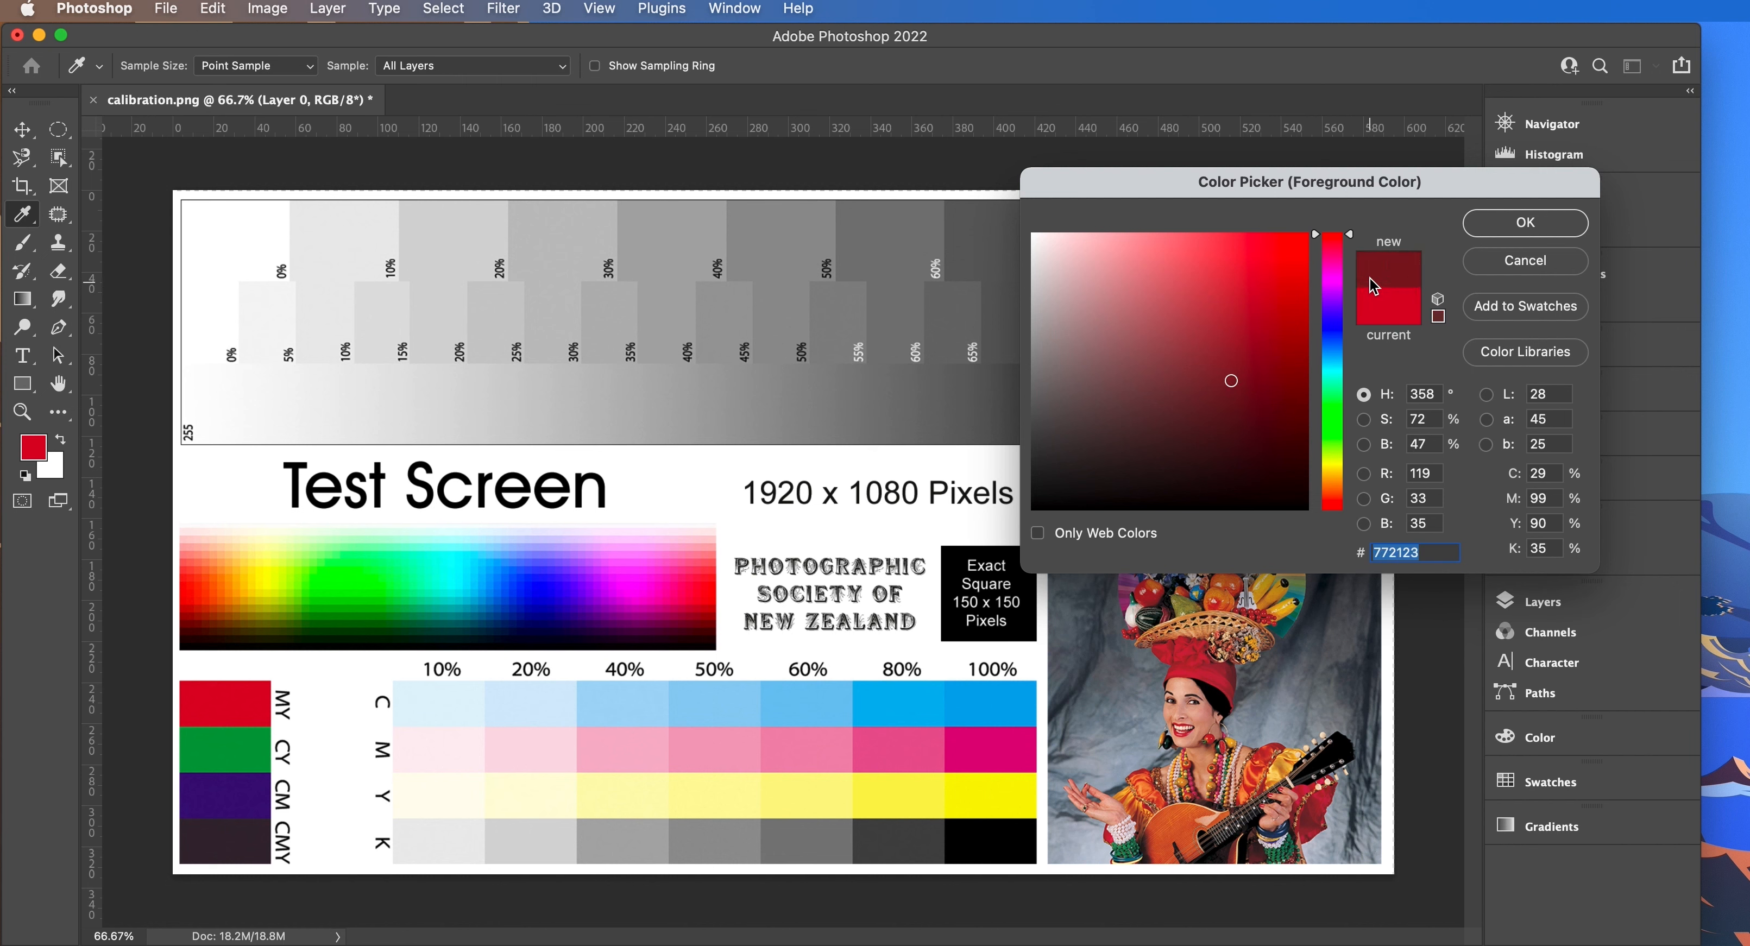
{"action": "left_click", "coordinate": [1217, 348]}
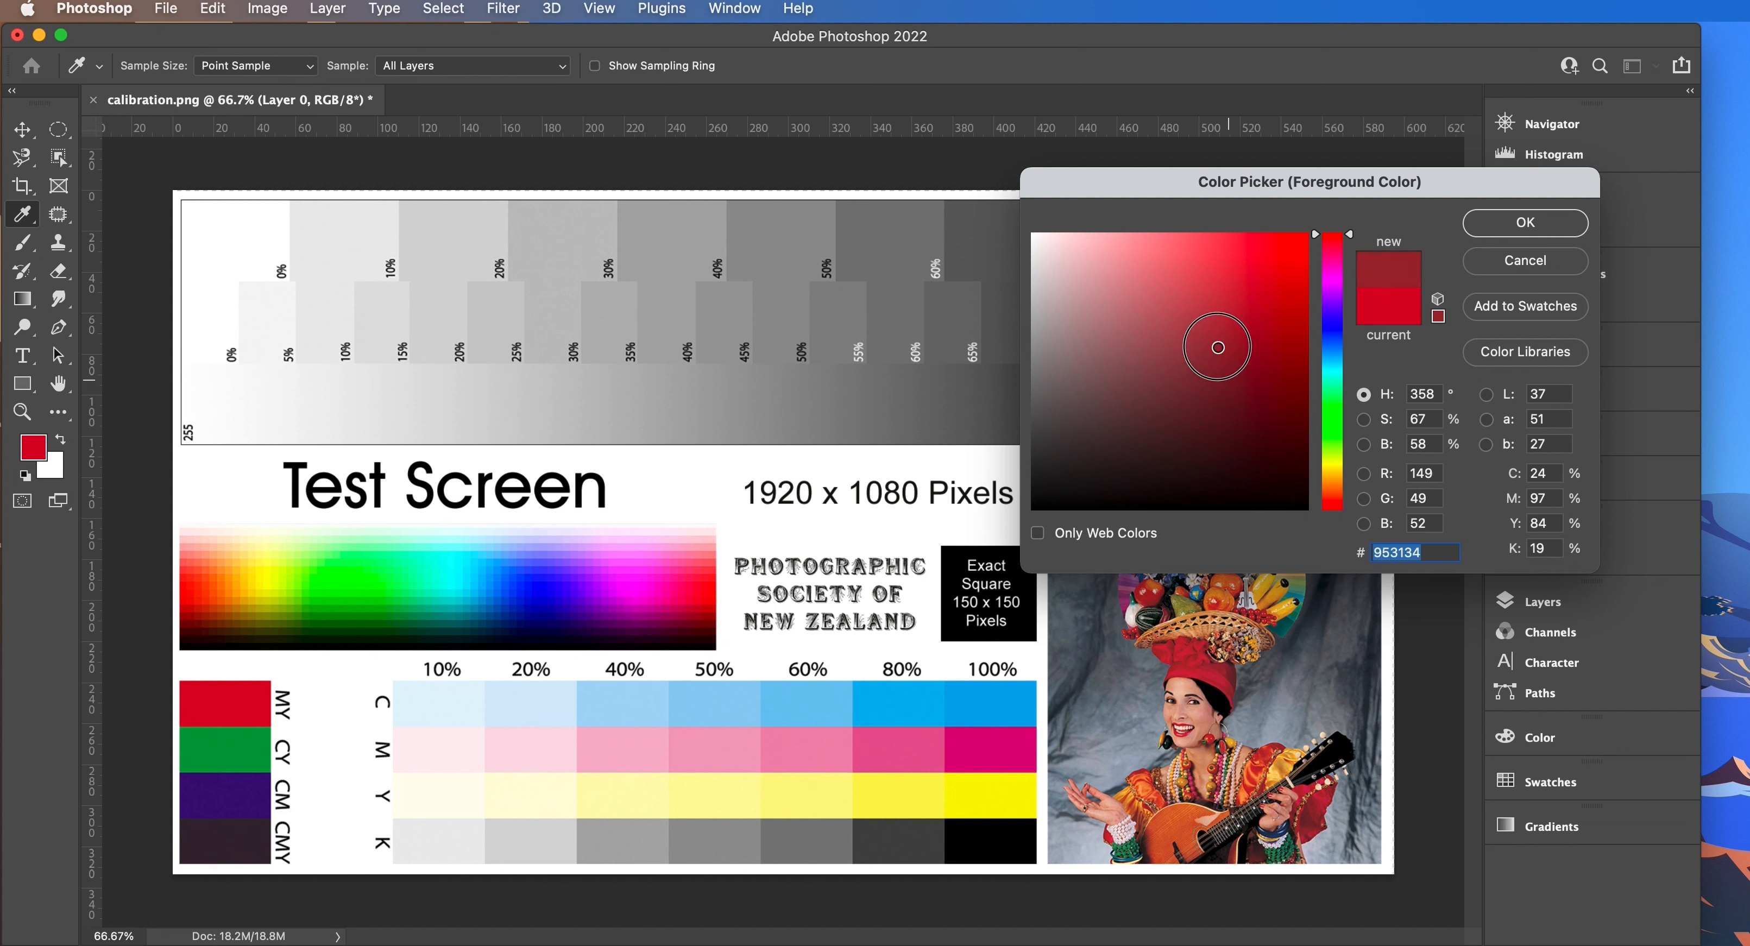
{"action": "mouse_move", "coordinate": [1351, 235]}
{"action": "left_mouse_down"}
{"action": "mouse_move", "coordinate": [1349, 326]}
{"action": "mouse_move", "coordinate": [1349, 227]}
{"action": "left_mouse_up"}
{"action": "left_click", "coordinate": [1335, 341]}
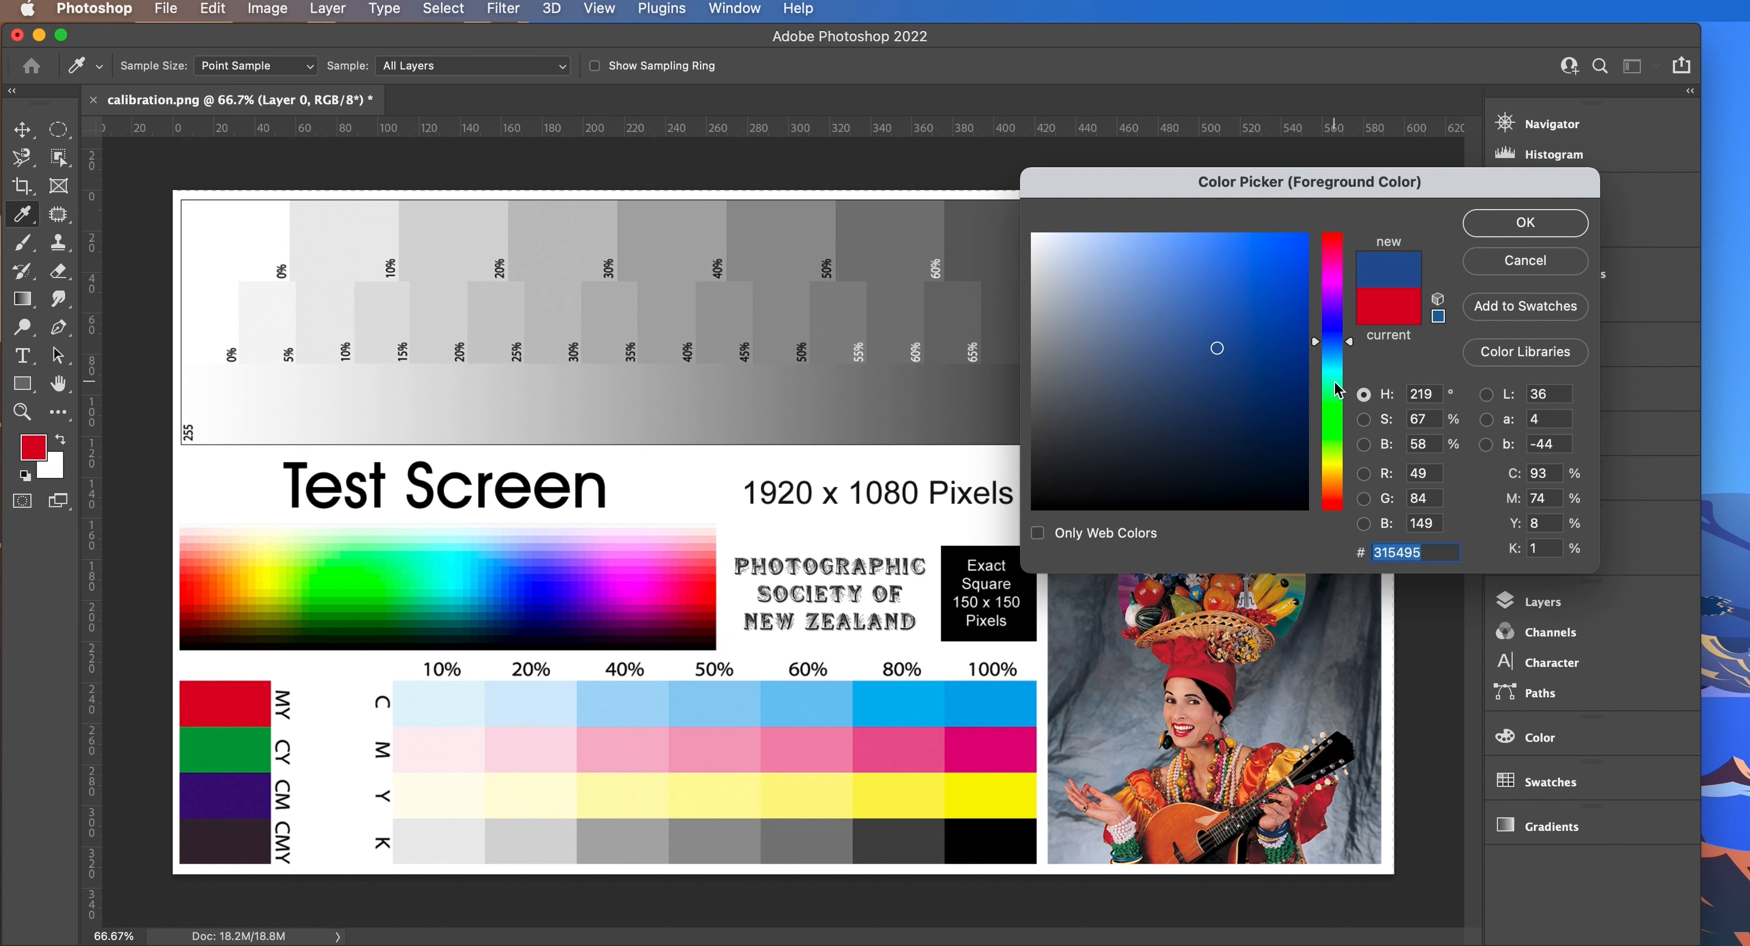
{"action": "left_click", "coordinate": [1333, 384]}
{"action": "left_click", "coordinate": [1332, 421]}
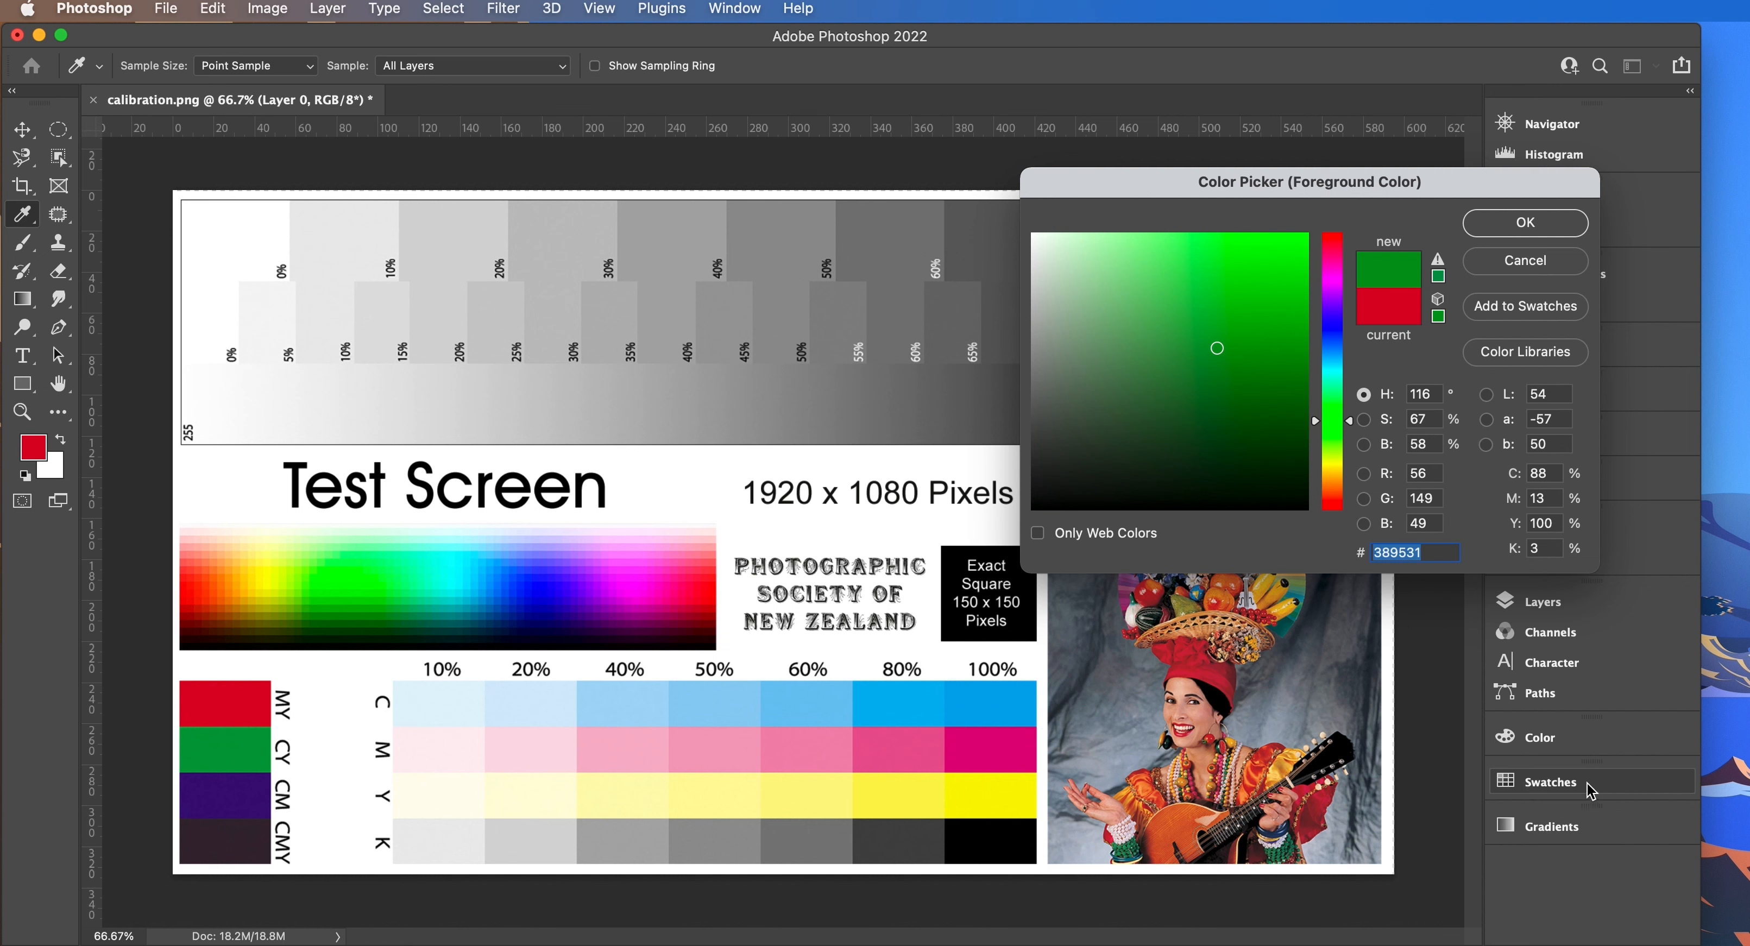
{"action": "left_click", "coordinate": [1525, 223]}
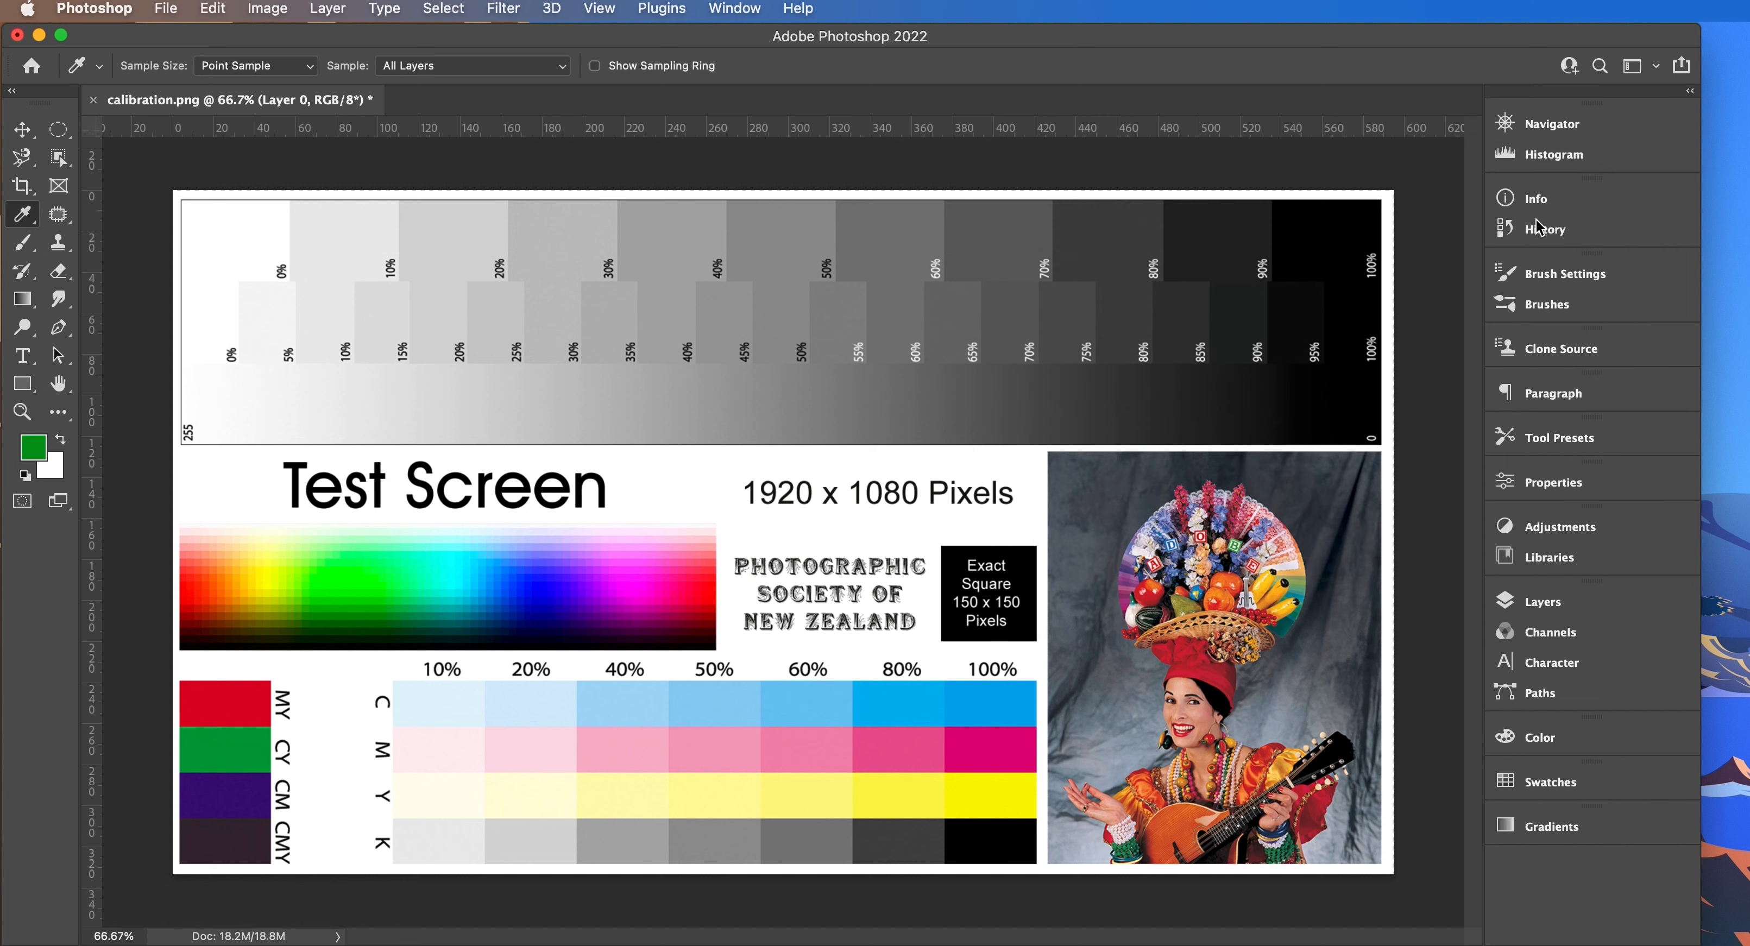
- Examine the recent and saved colour swatches in a widened view, and close them
{"action": "left_click", "coordinate": [1558, 784]}
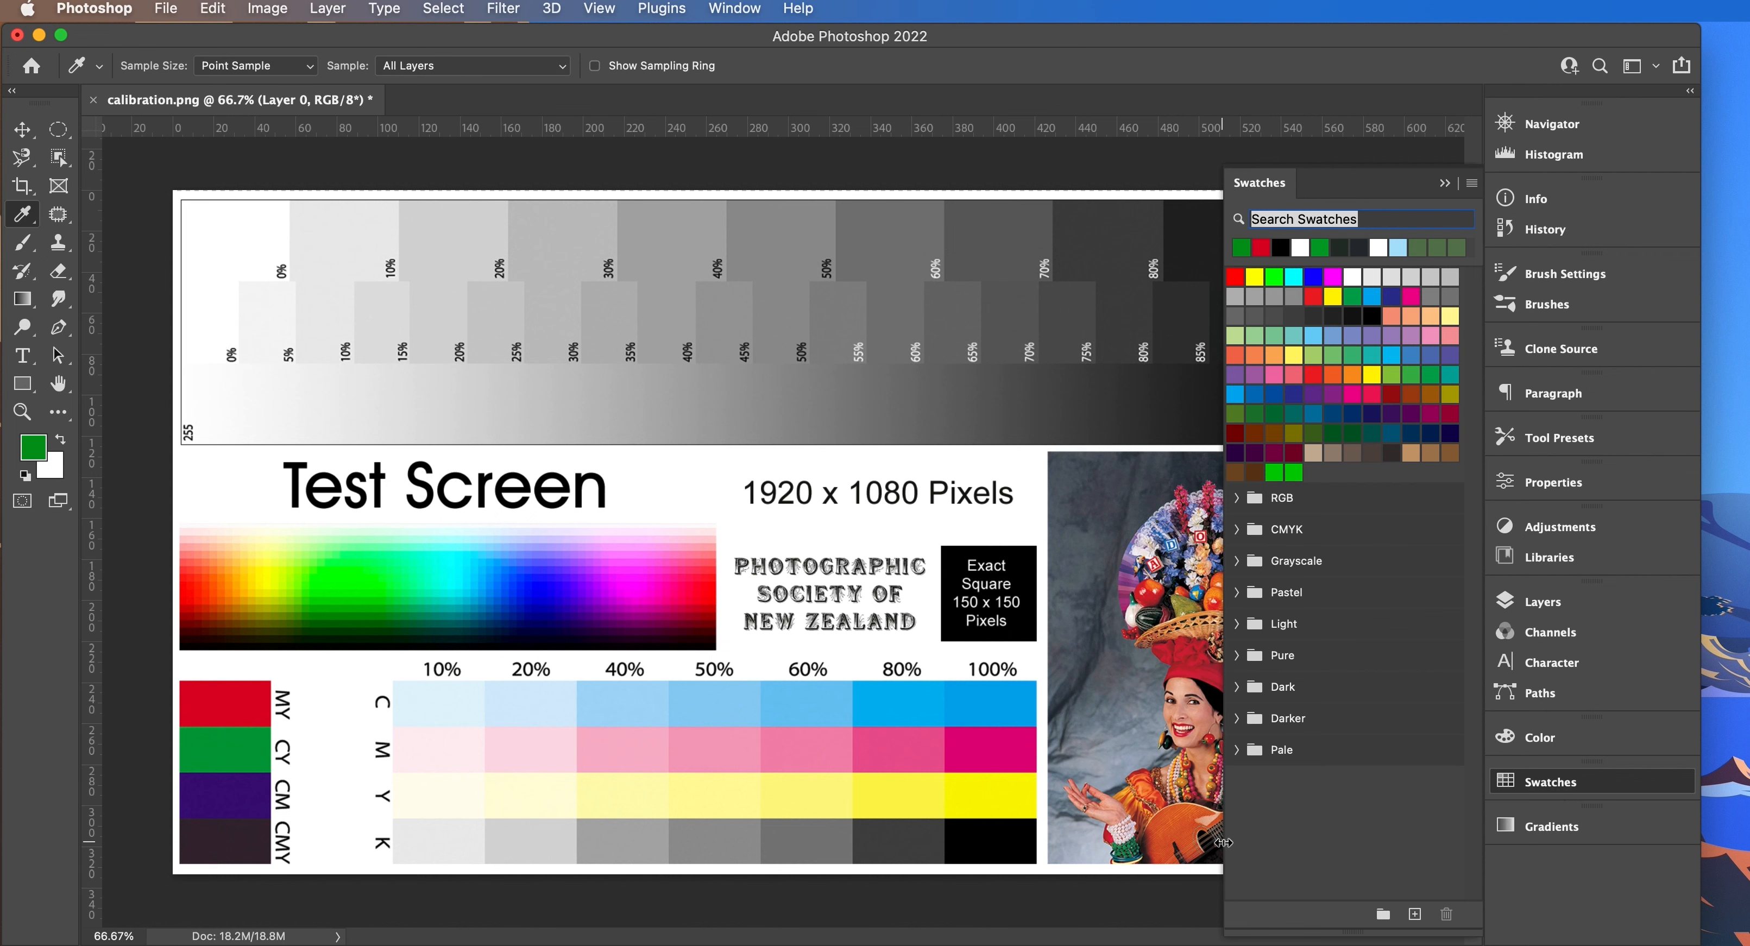
{"action": "left_click_drag", "start_coordinate": [1225, 842], "coordinate": [1075, 841]}
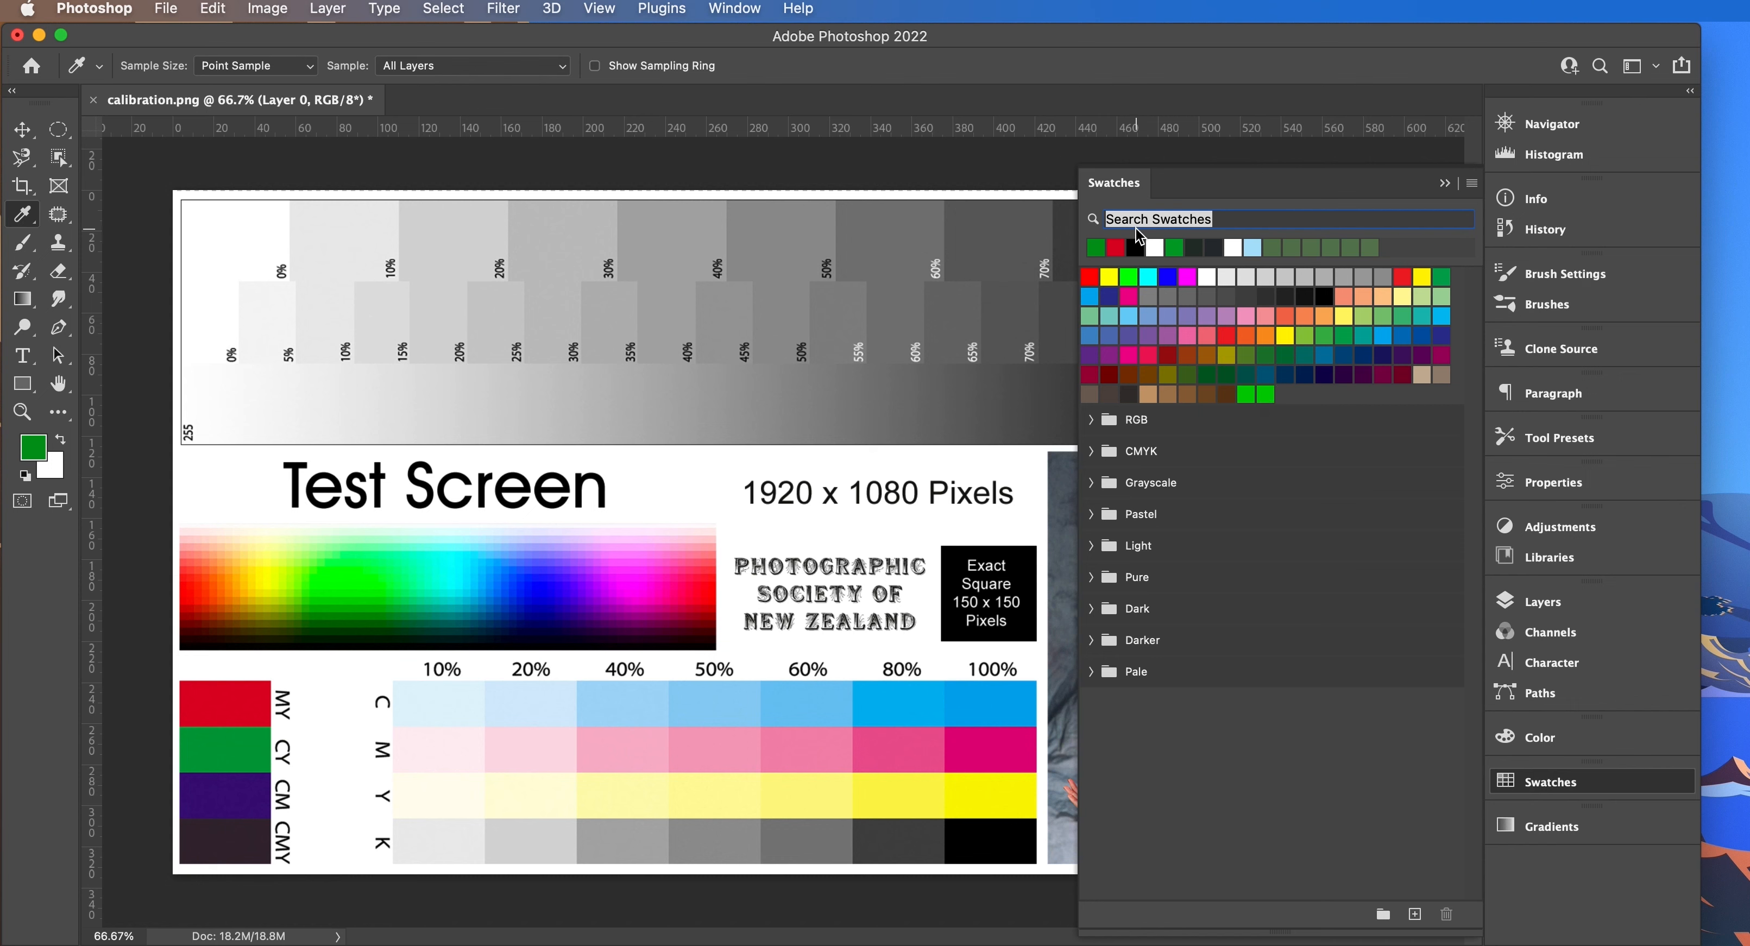
{"action": "left_click", "coordinate": [1118, 187]}
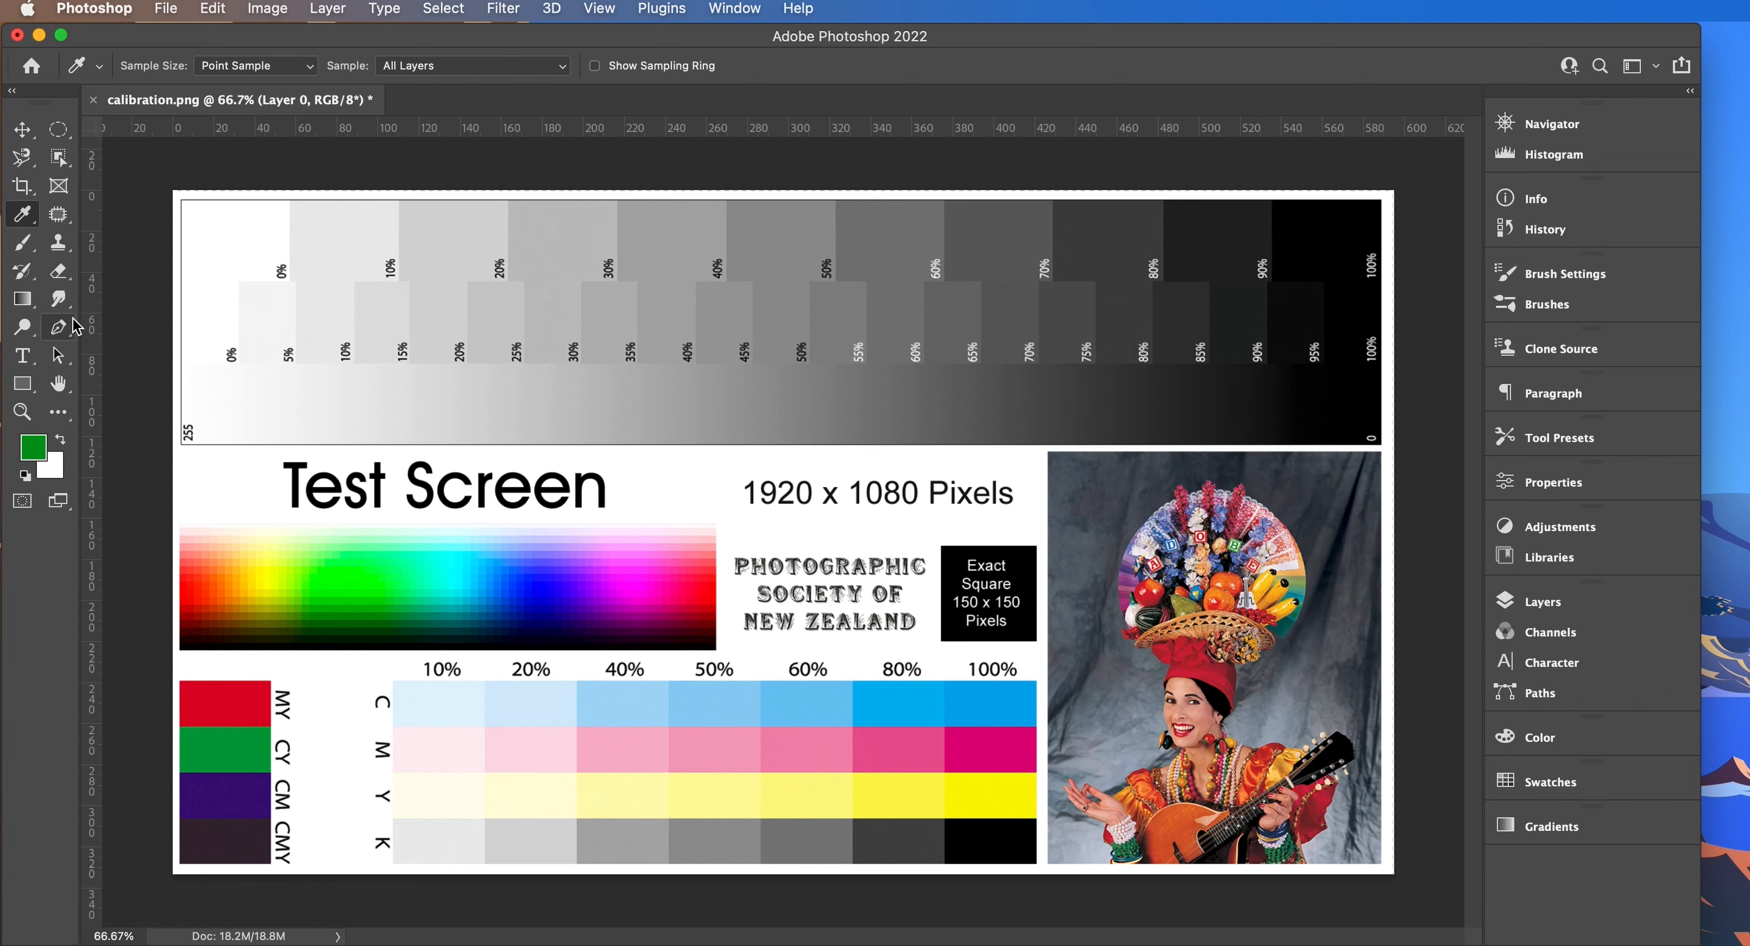
{"action": "left_click", "coordinate": [24, 216]}
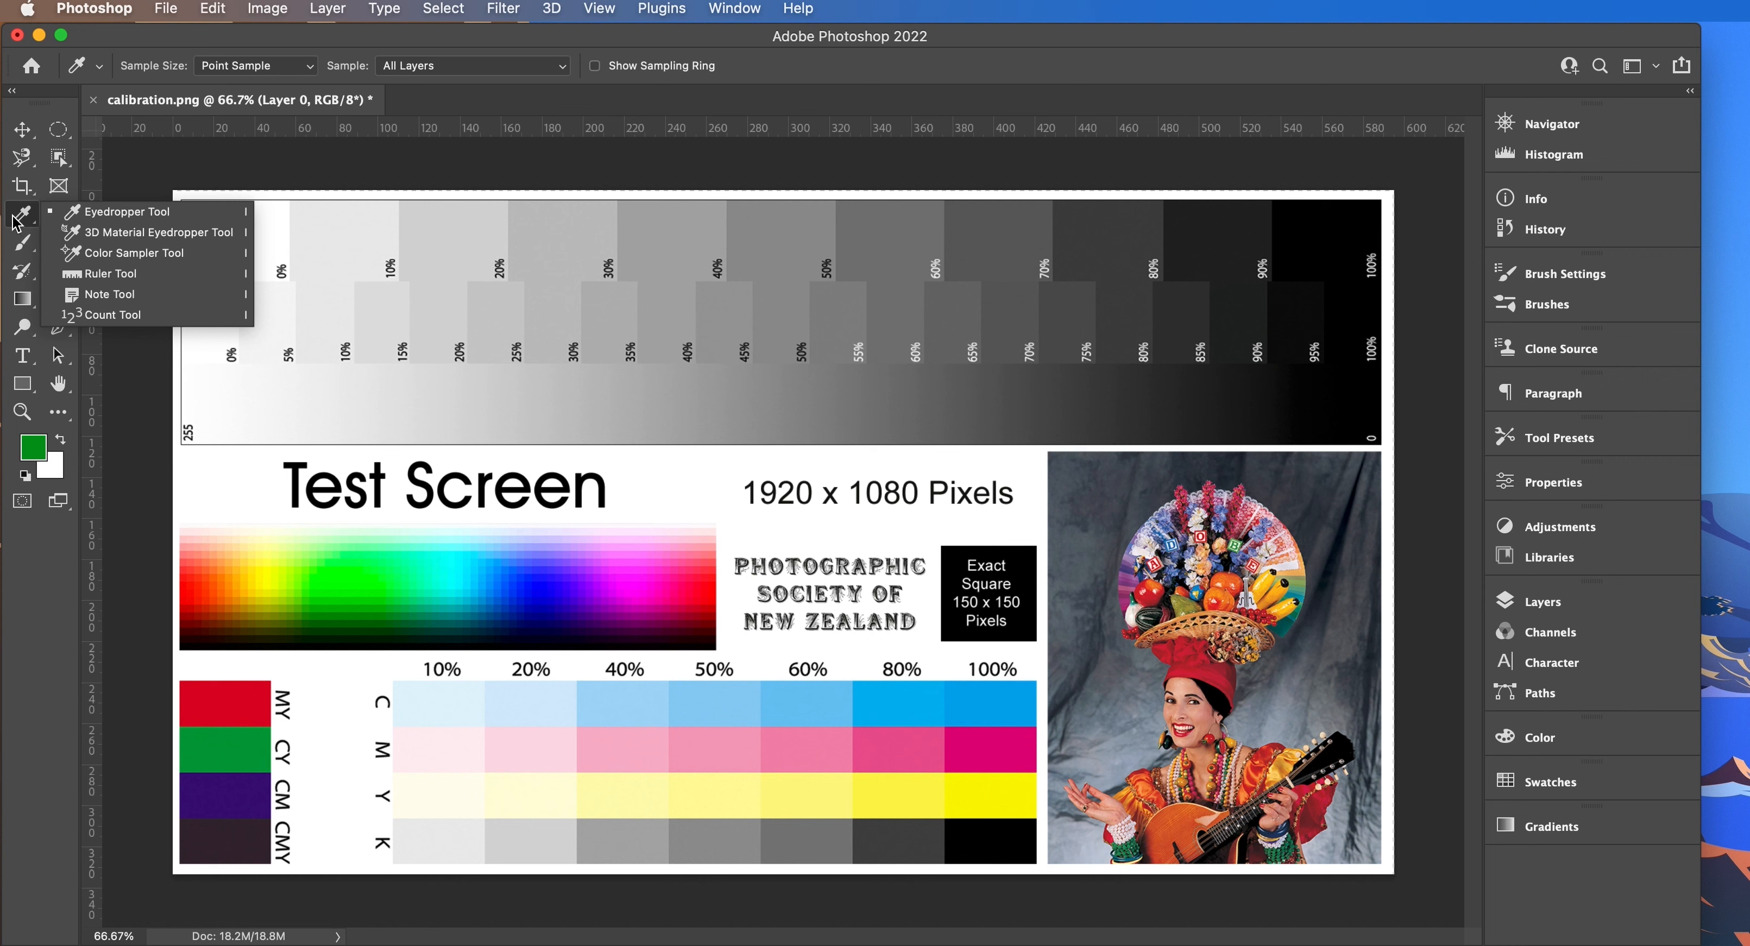
{"action": "left_click", "coordinate": [21, 219]}
{"action": "left_click", "coordinate": [58, 214]}
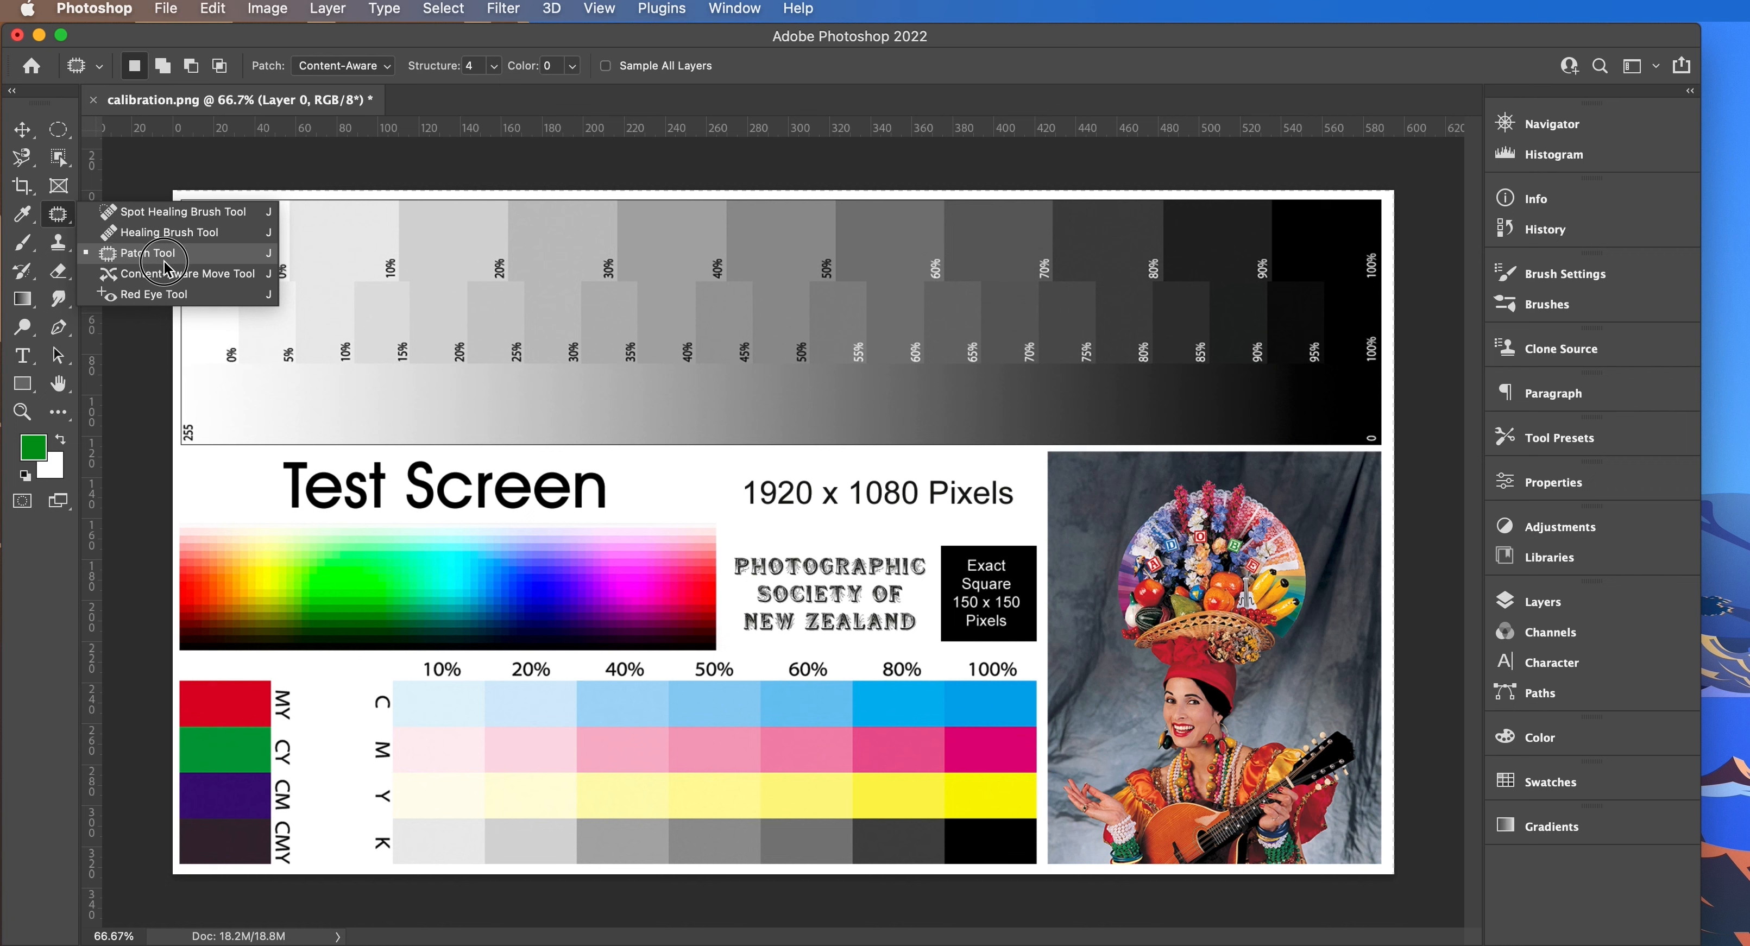
{"action": "left_click", "coordinate": [56, 215]}
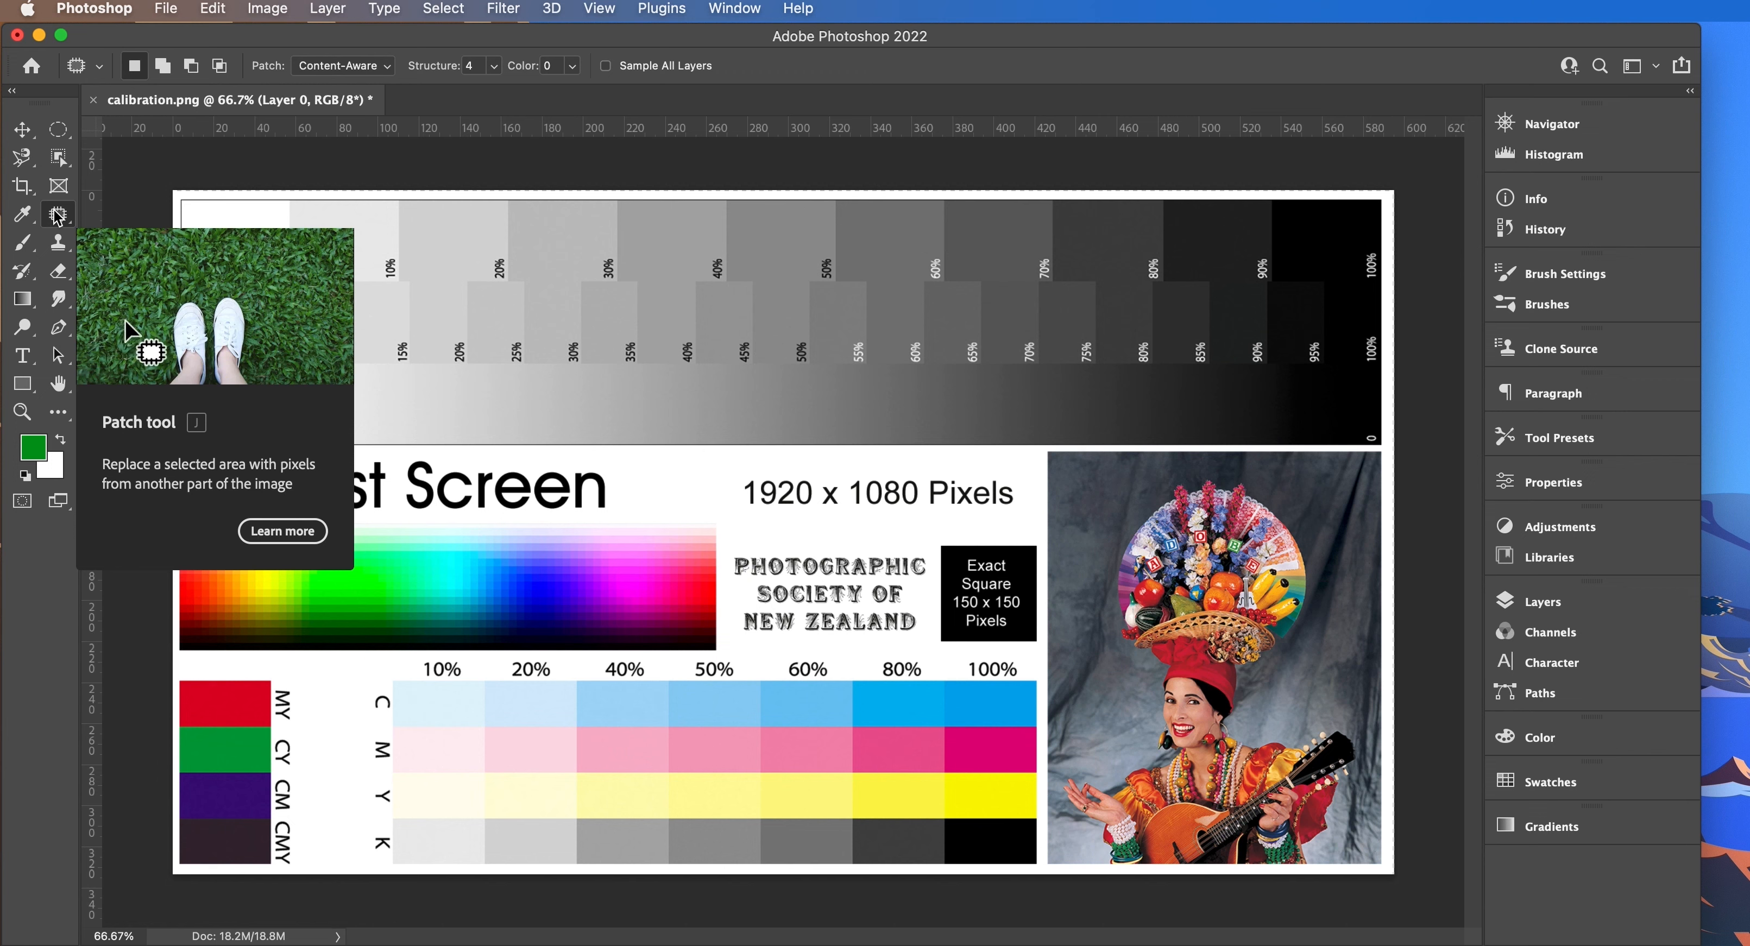
- Activate the Brush tool and look at the other tools in its group
{"action": "left_click", "coordinate": [23, 246]}
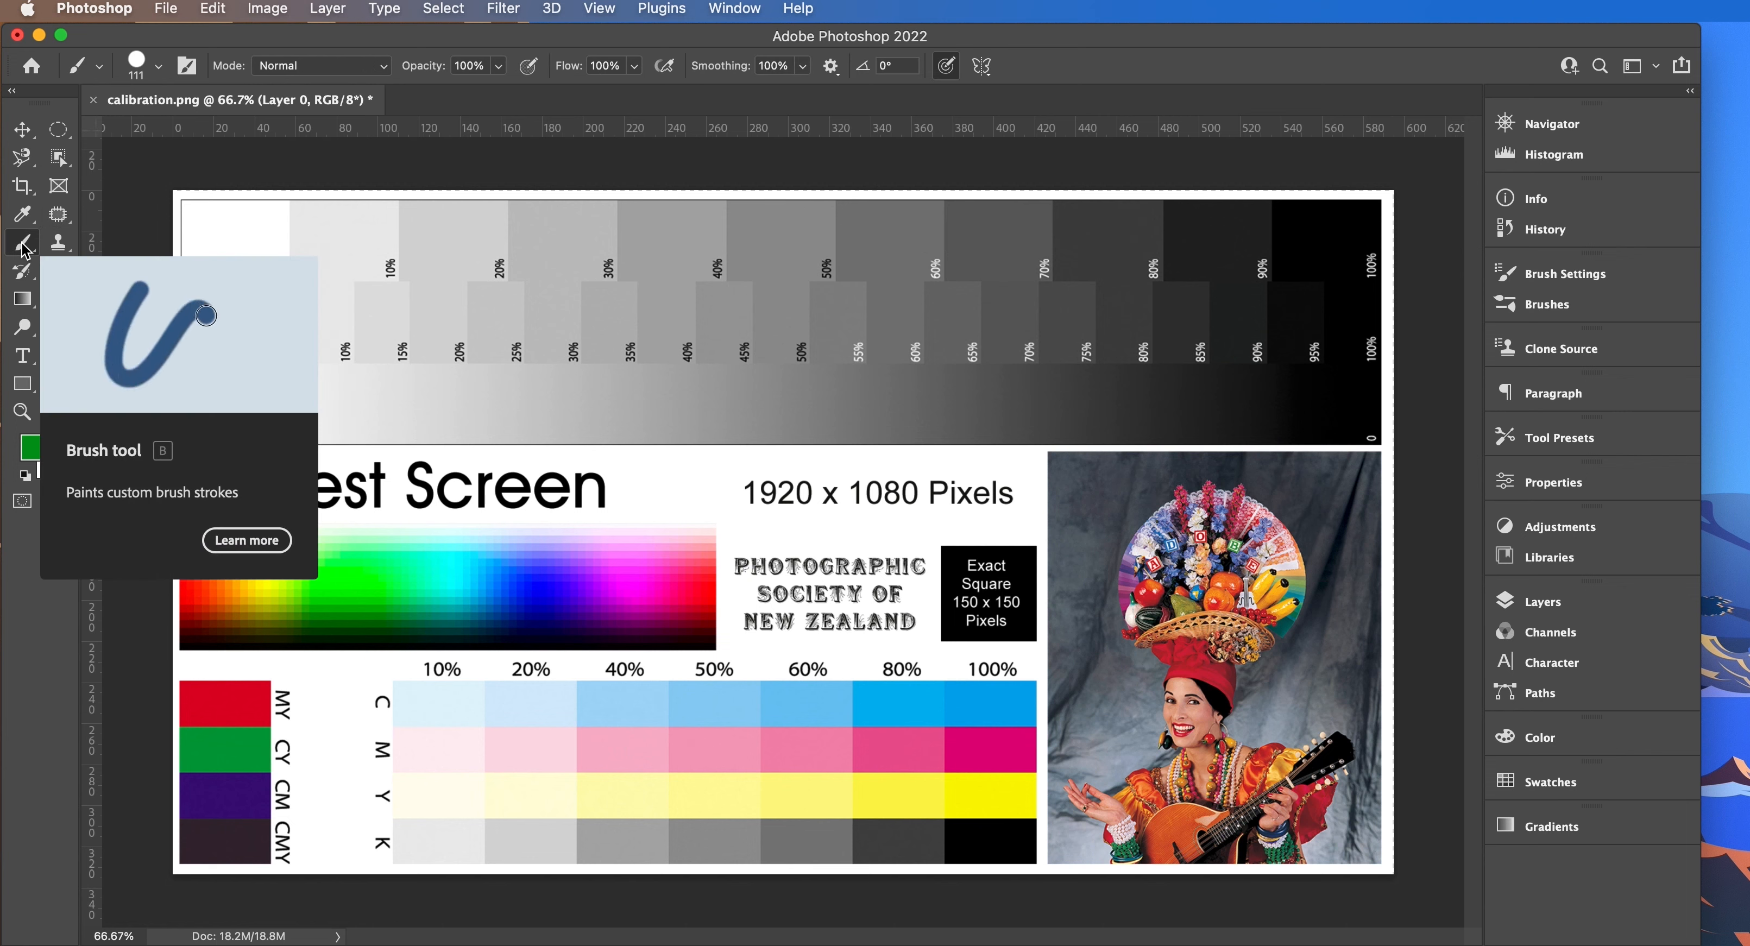
{"action": "right_click", "coordinate": [24, 245]}
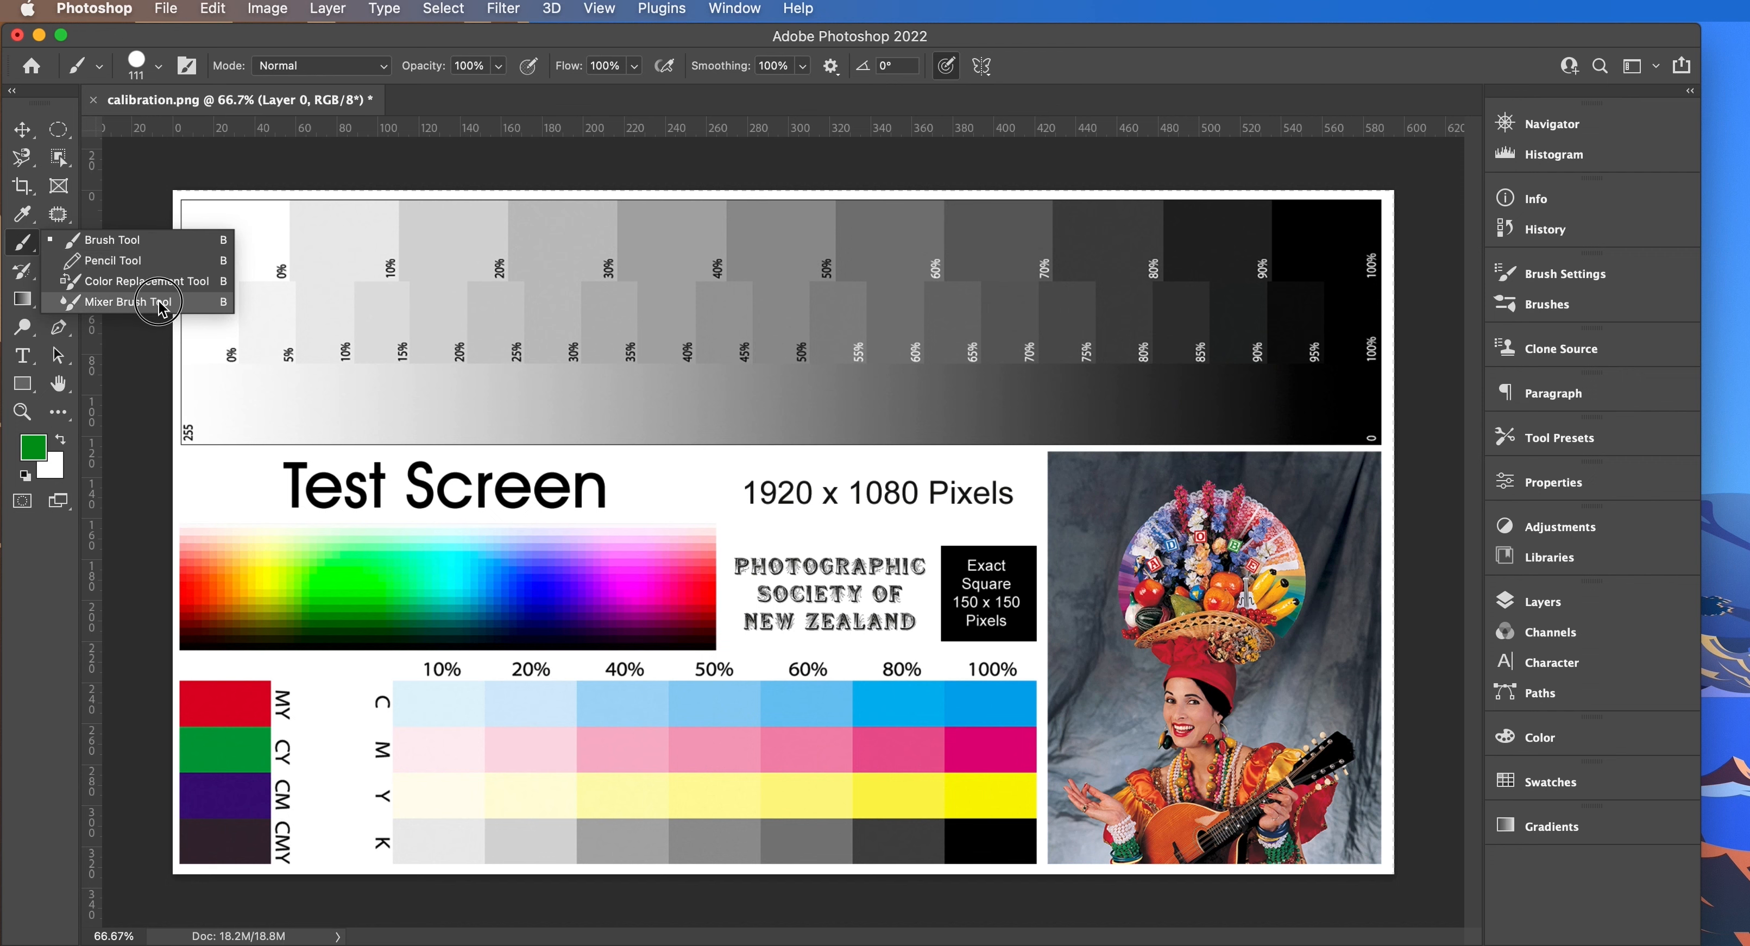
{"action": "left_click", "coordinate": [24, 245]}
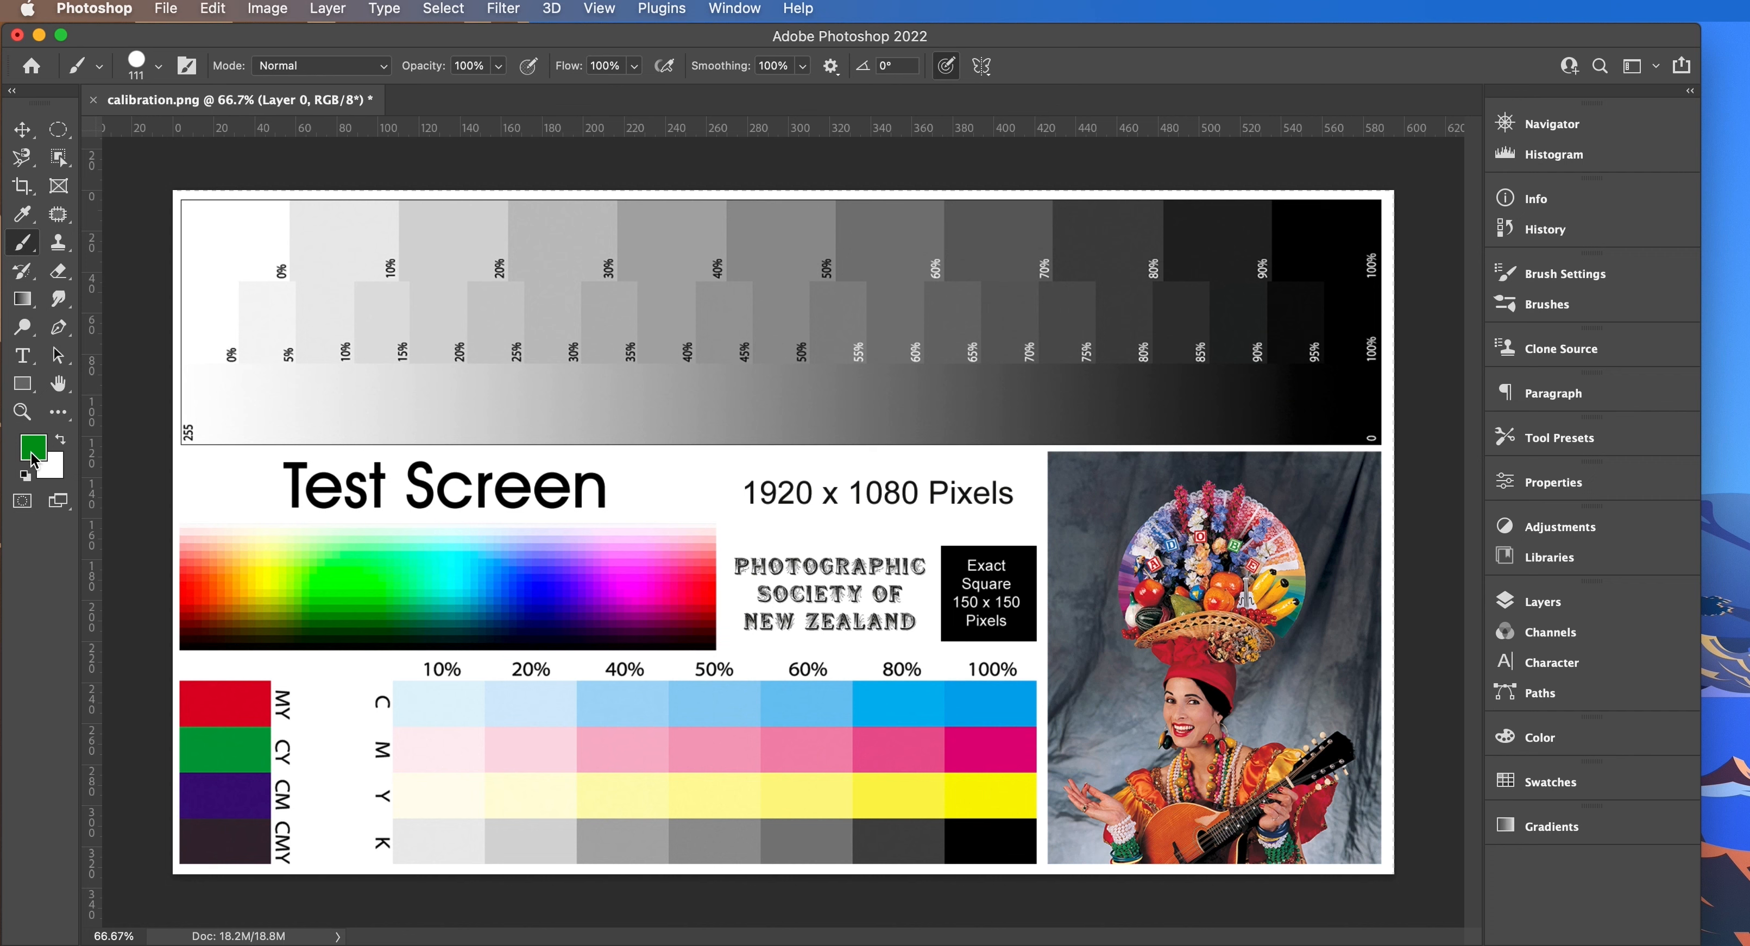
- Paint a green test stroke across the grey gradient on Layer 0, check the layer, and undo the stroke
{"action": "mouse_move", "coordinate": [292, 393]}
{"action": "left_mouse_down"}
{"action": "mouse_move", "coordinate": [533, 383]}
{"action": "mouse_move", "coordinate": [965, 438]}
{"action": "mouse_move", "coordinate": [923, 471]}
{"action": "mouse_move", "coordinate": [826, 476]}
{"action": "mouse_move", "coordinate": [875, 479]}
{"action": "left_mouse_up"}
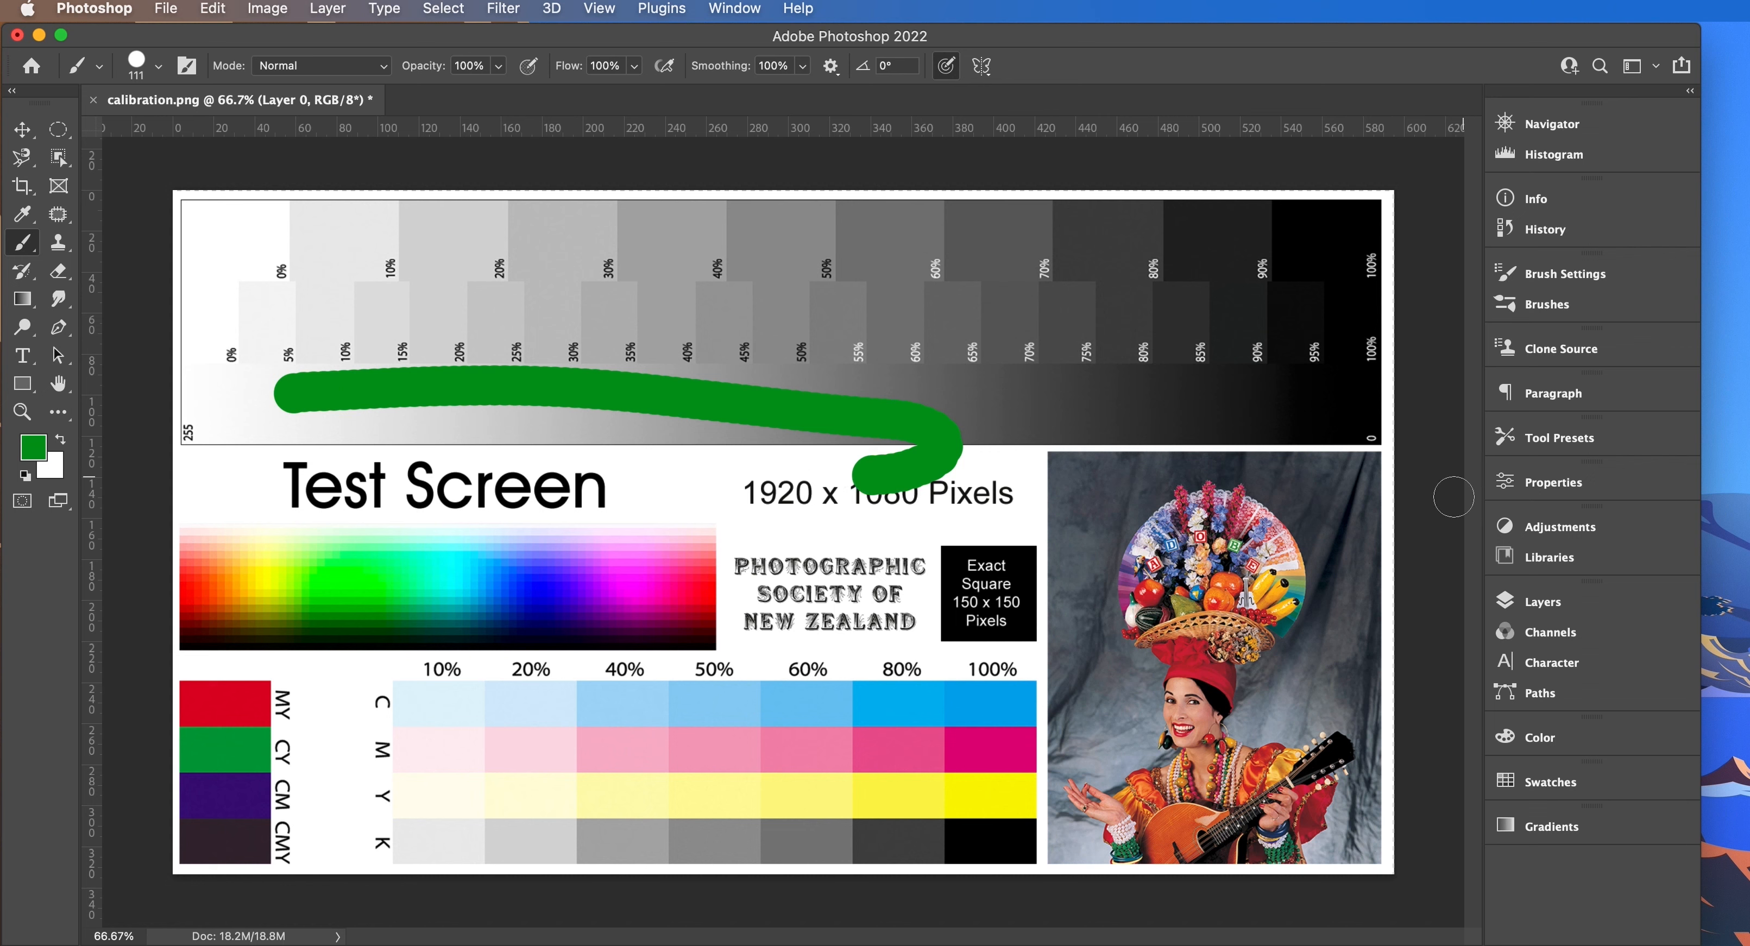
{"action": "left_click", "coordinate": [1556, 608]}
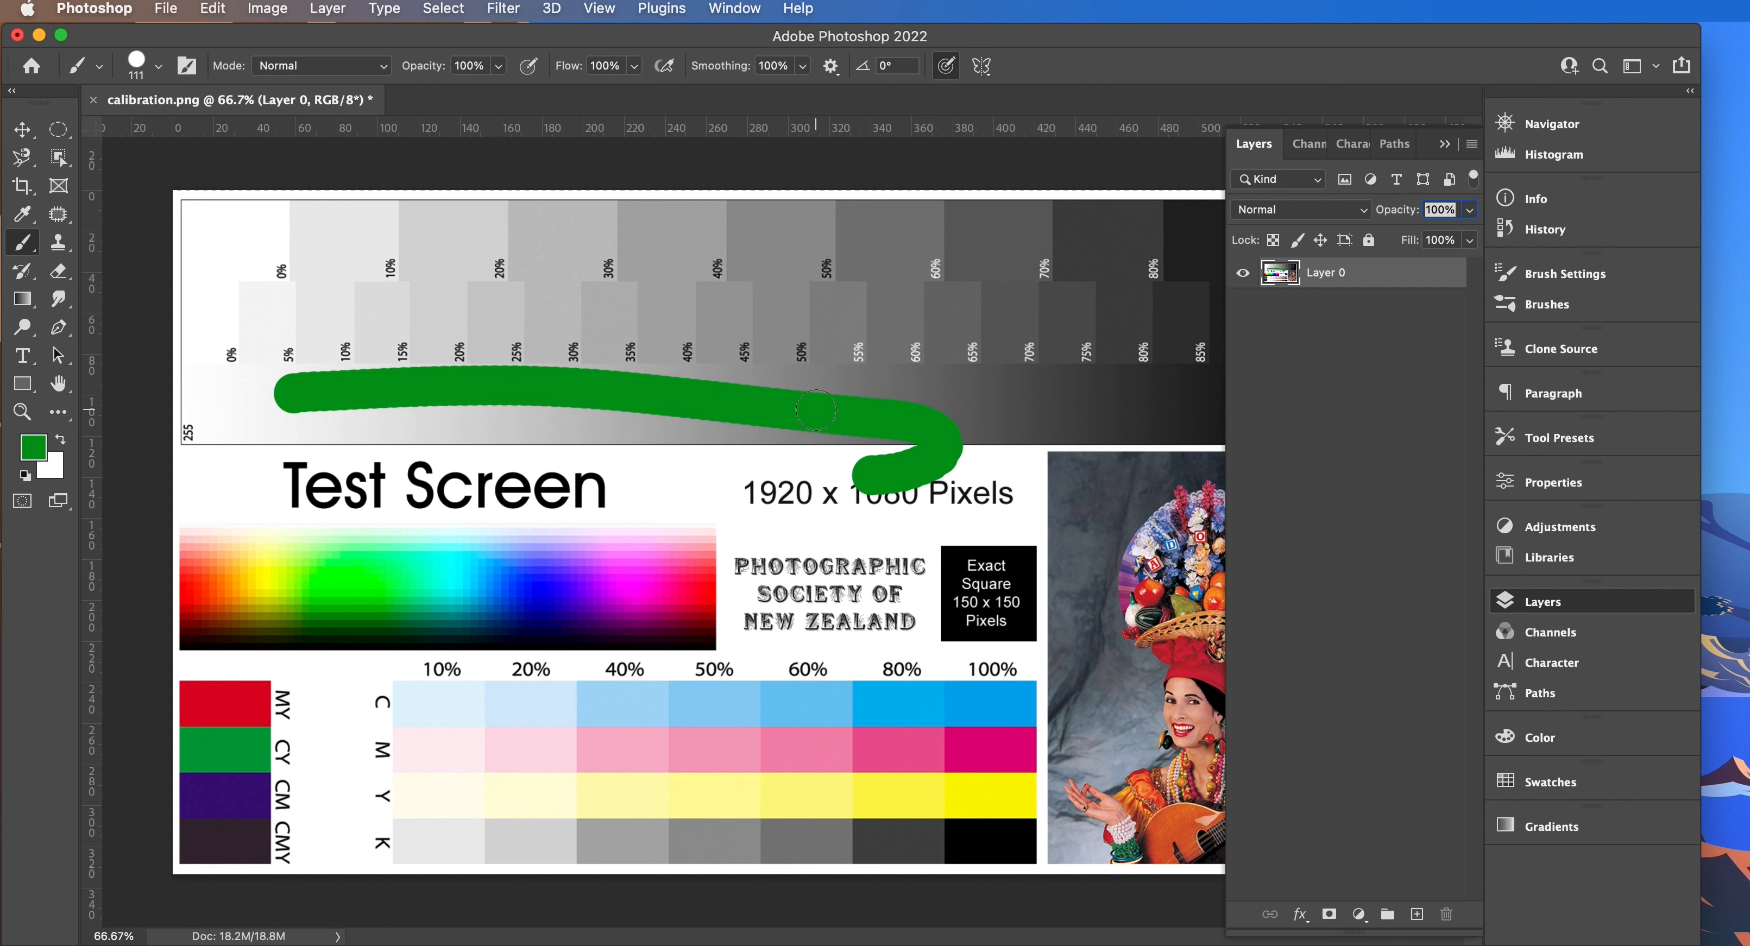
{"action": "key", "text": "super+z"}
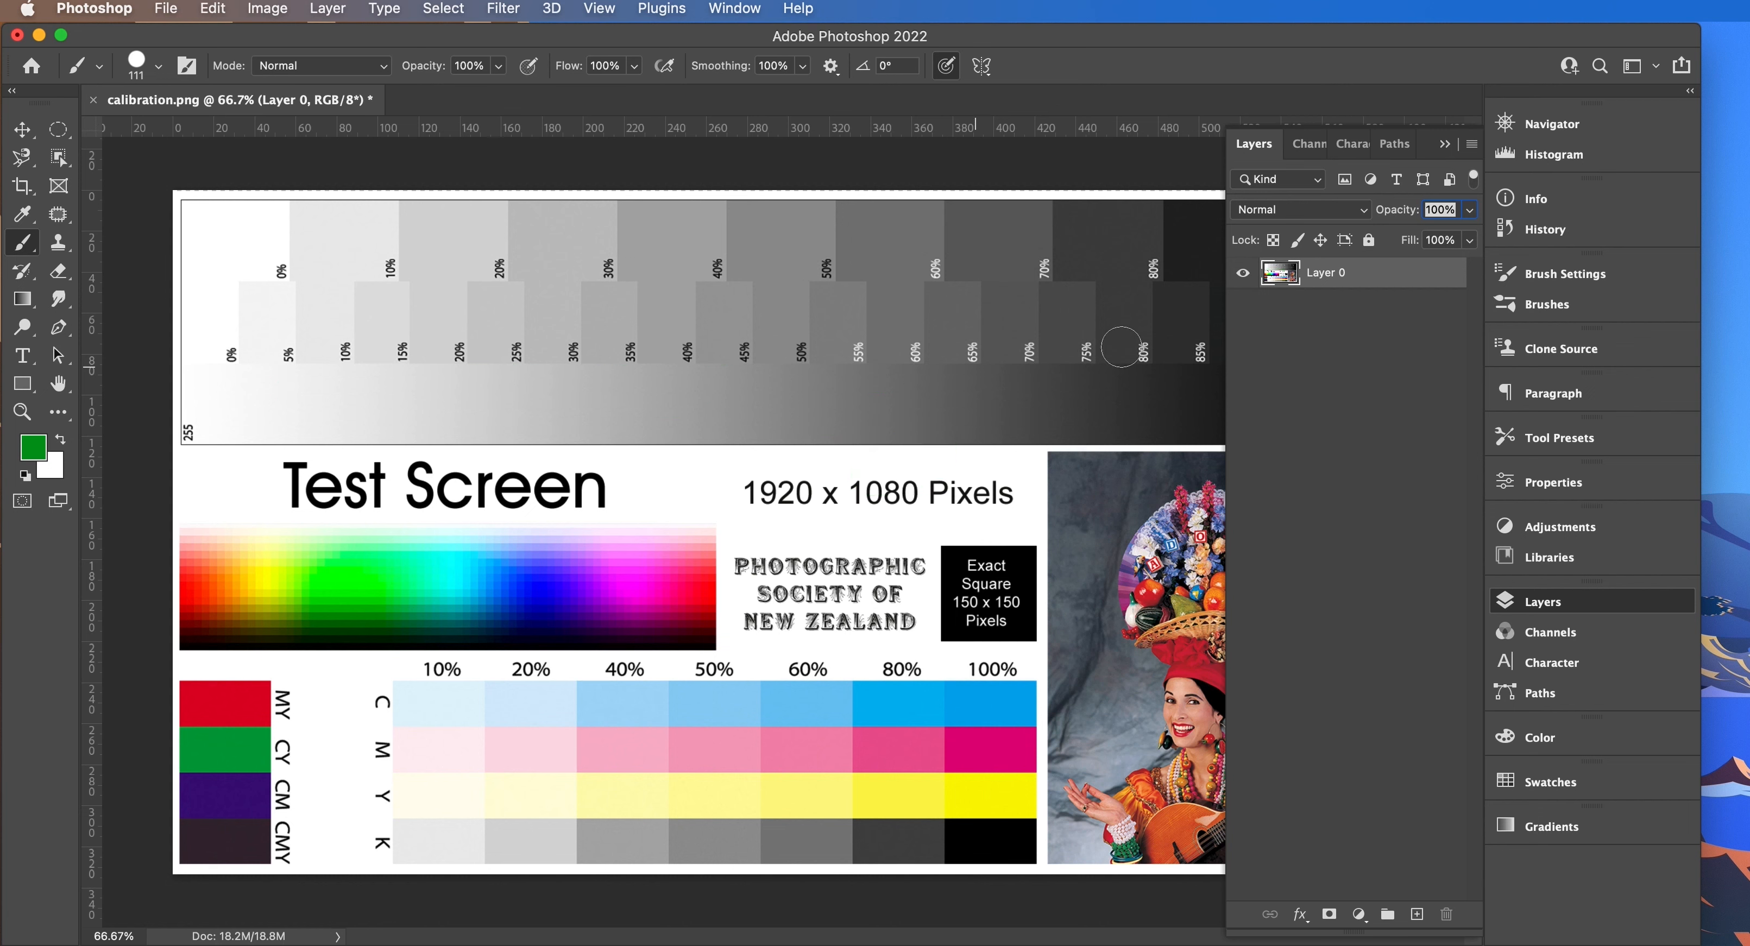
- Create a new layer named "line" above Layer 0
{"action": "left_click", "coordinate": [1470, 145]}
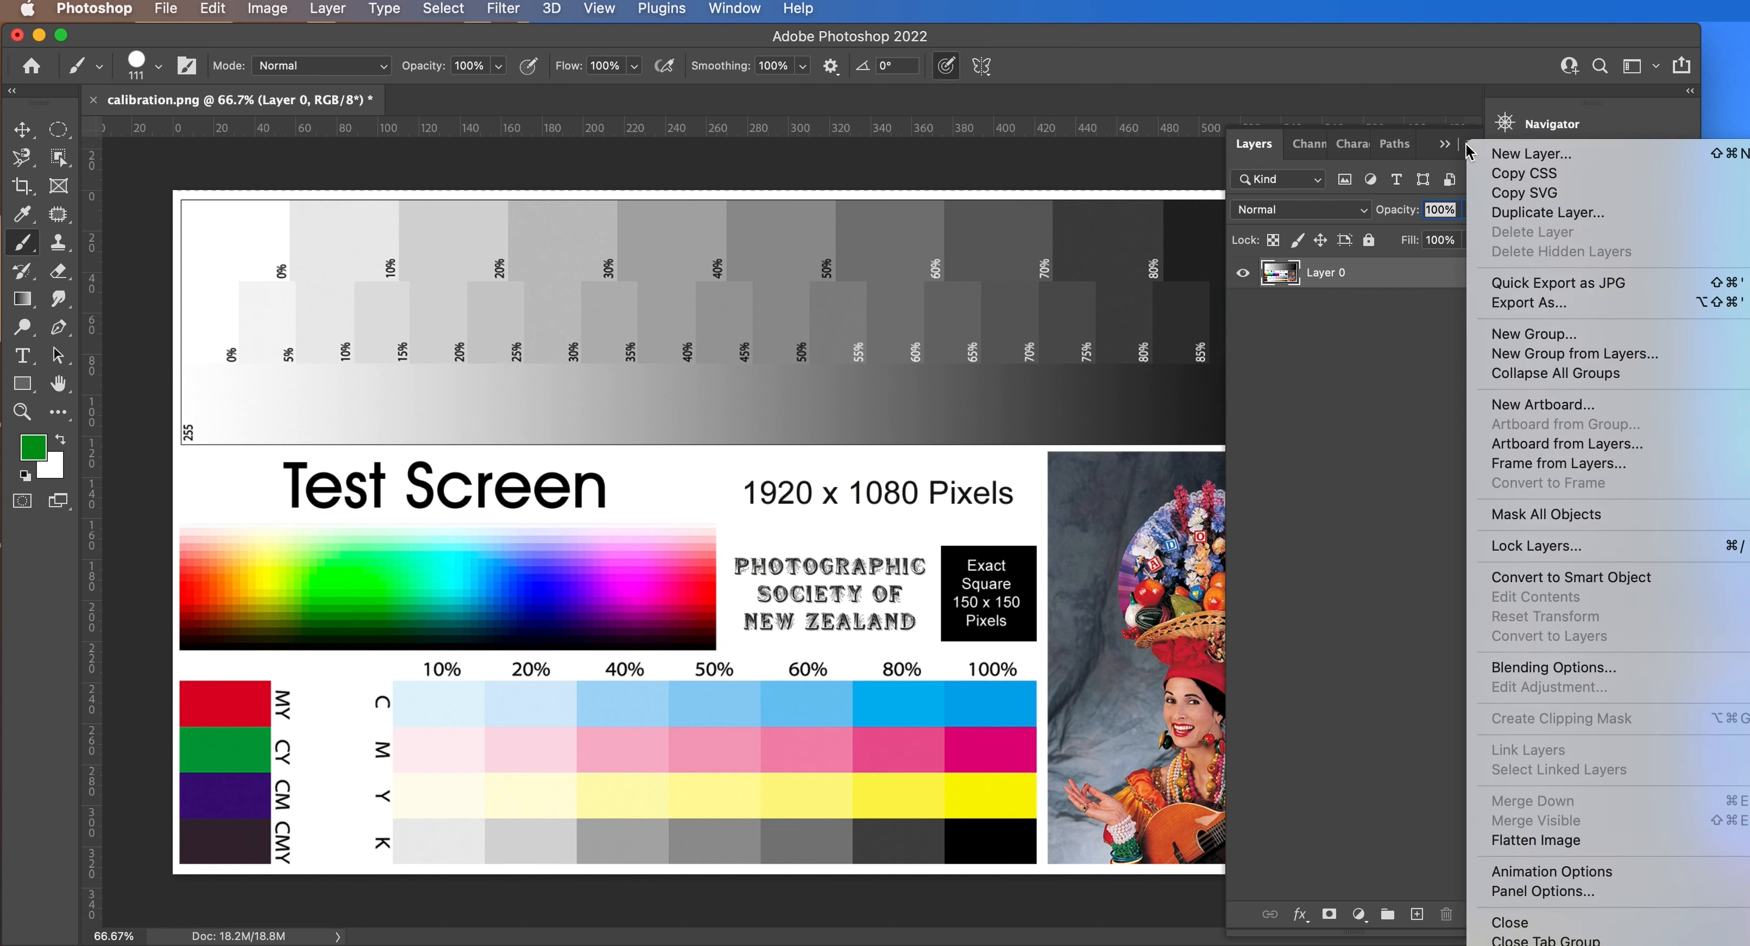
{"action": "left_click", "coordinate": [1516, 150]}
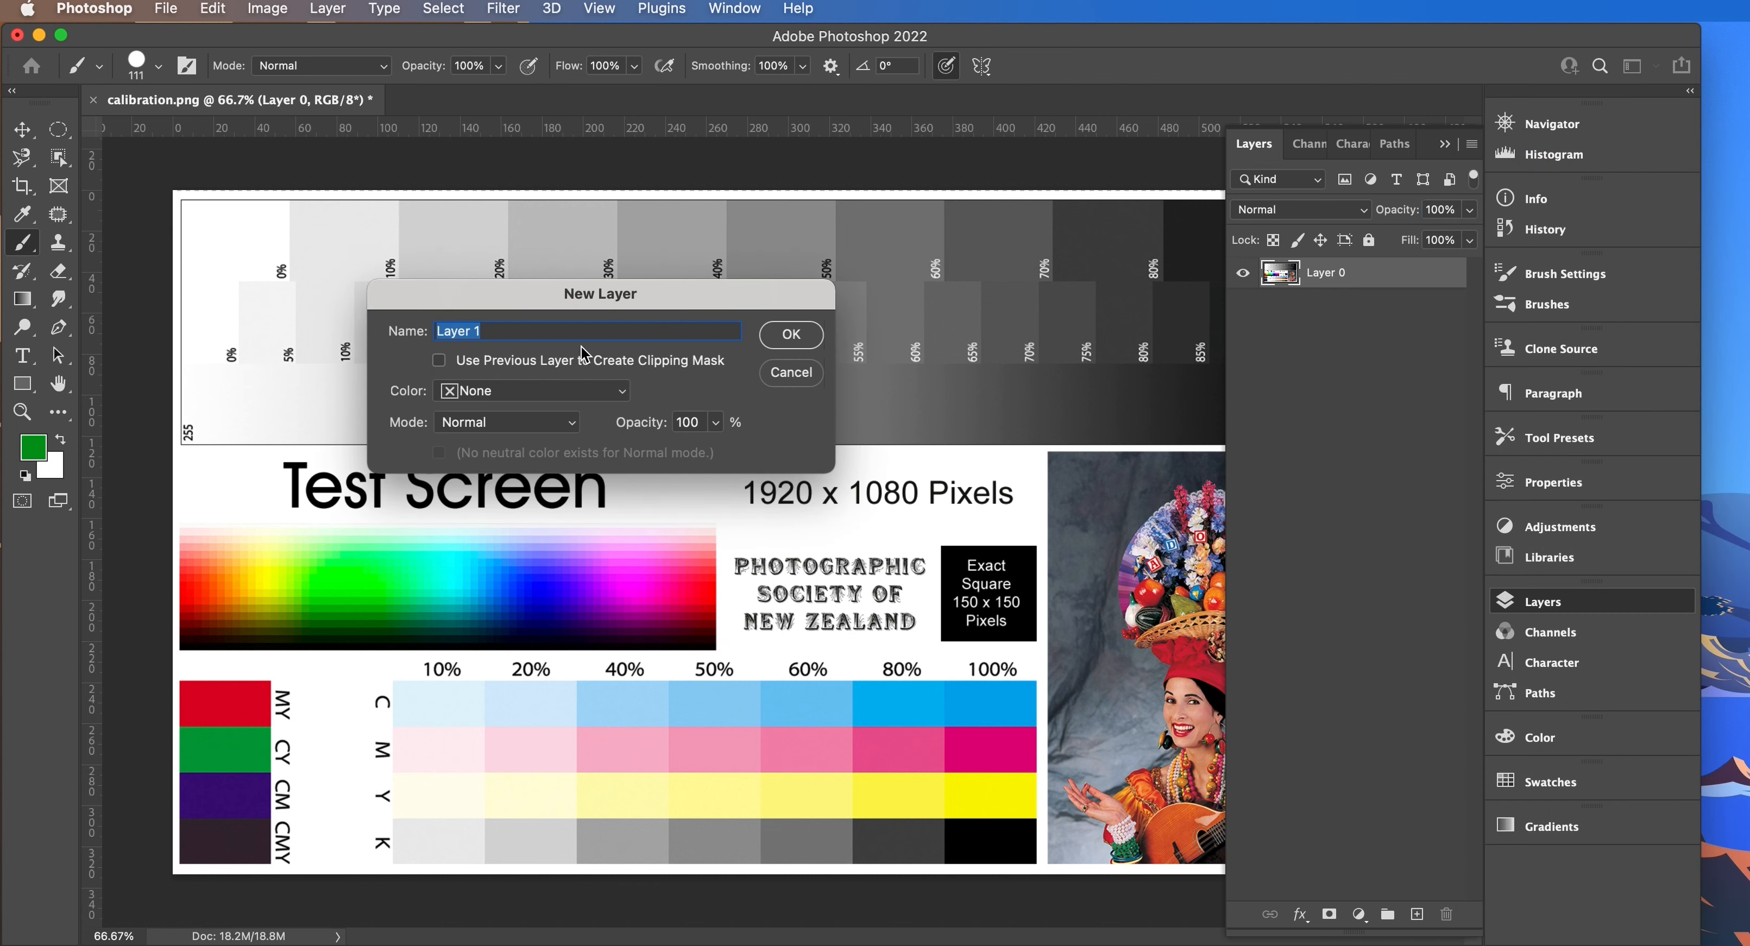
{"action": "key", "text": "BackSpace"}
{"action": "left_click", "coordinate": [791, 335]}
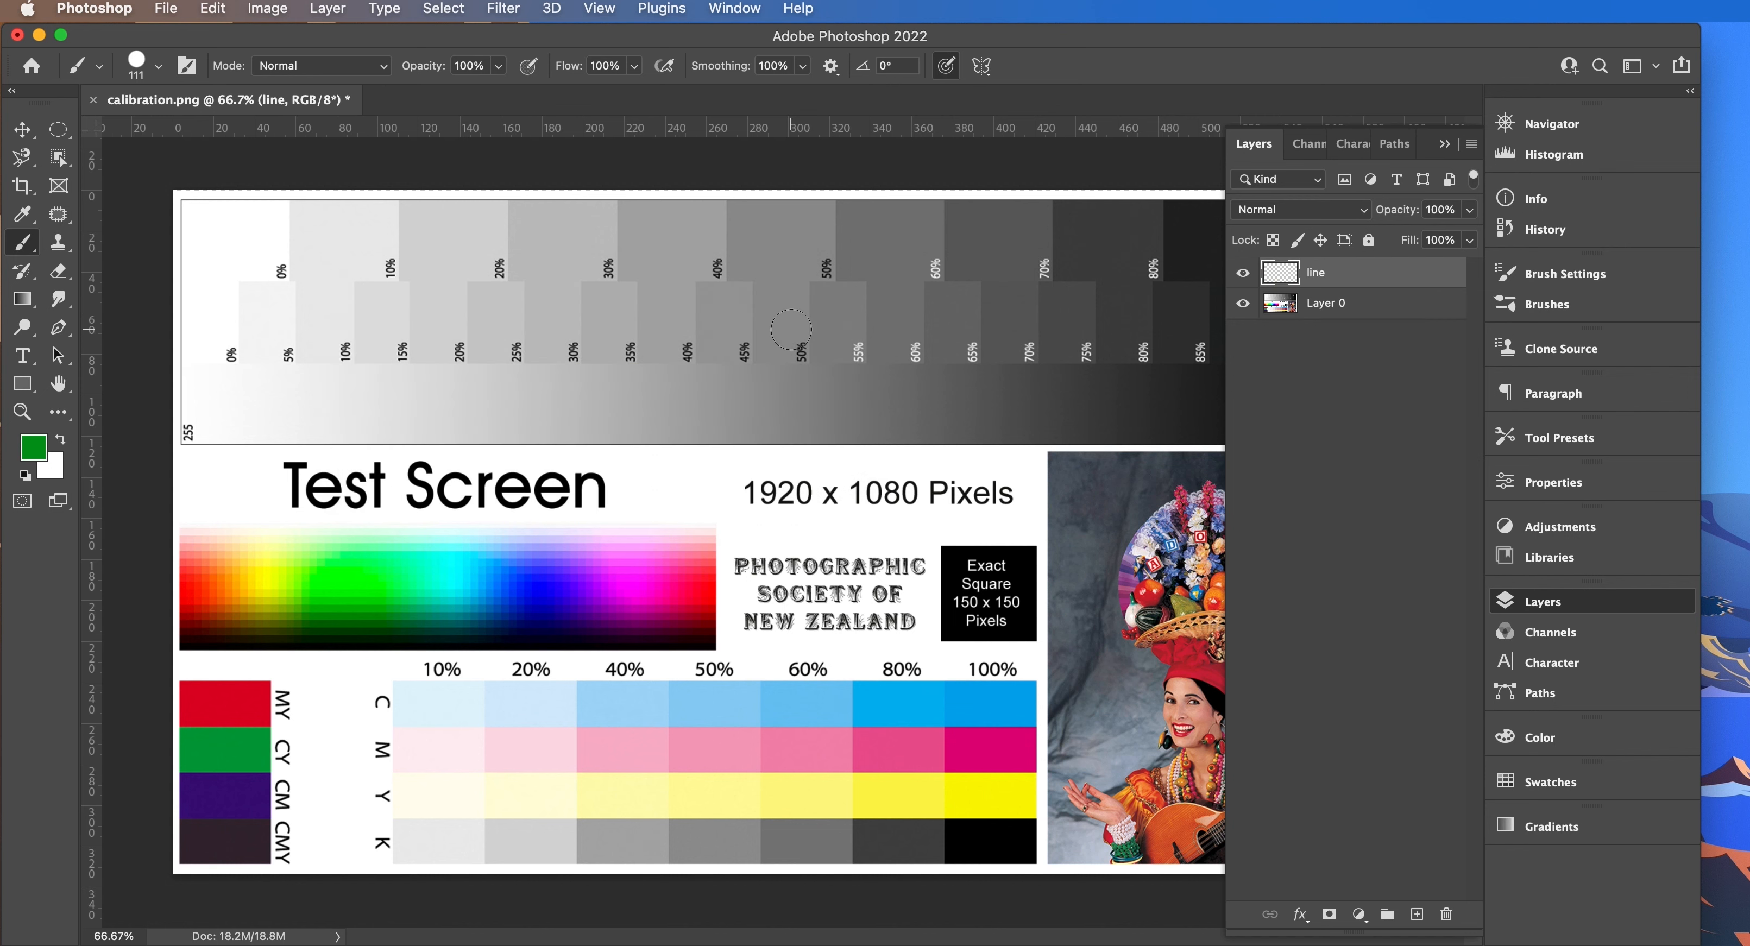
{"action": "double_click", "coordinate": [1319, 273]}
{"action": "left_click", "coordinate": [1329, 367]}
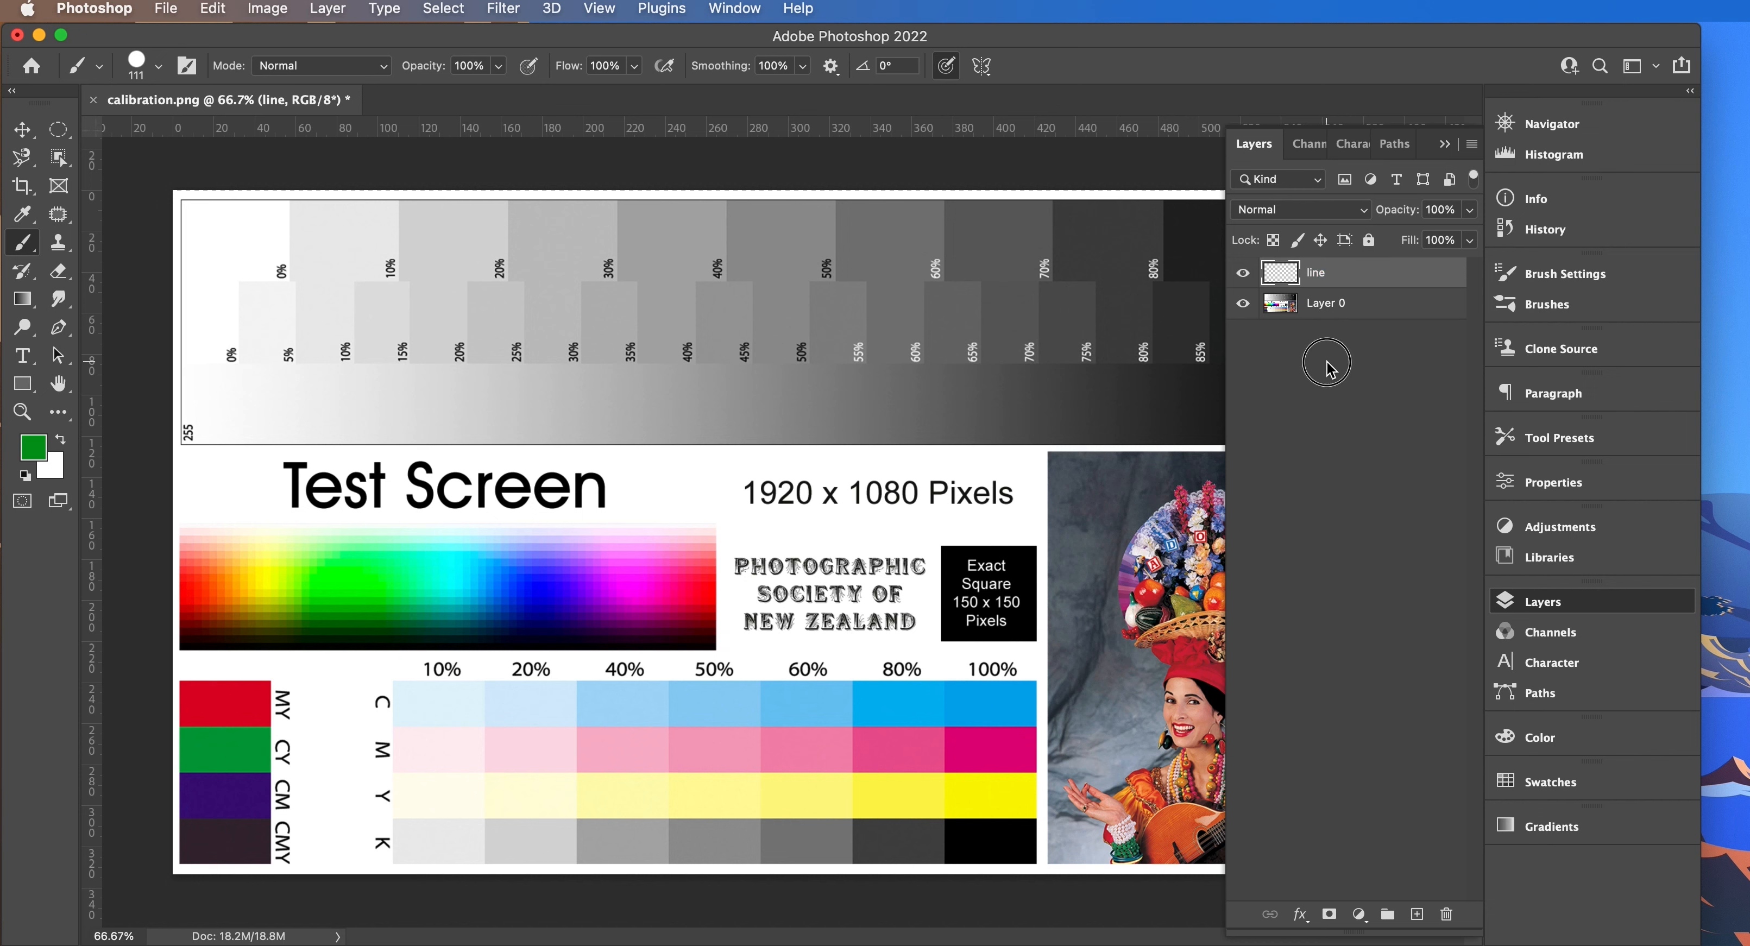
- Rename Layer 0 as "bg"
{"action": "double_click", "coordinate": [1322, 302]}
{"action": "type", "text": "bg"}
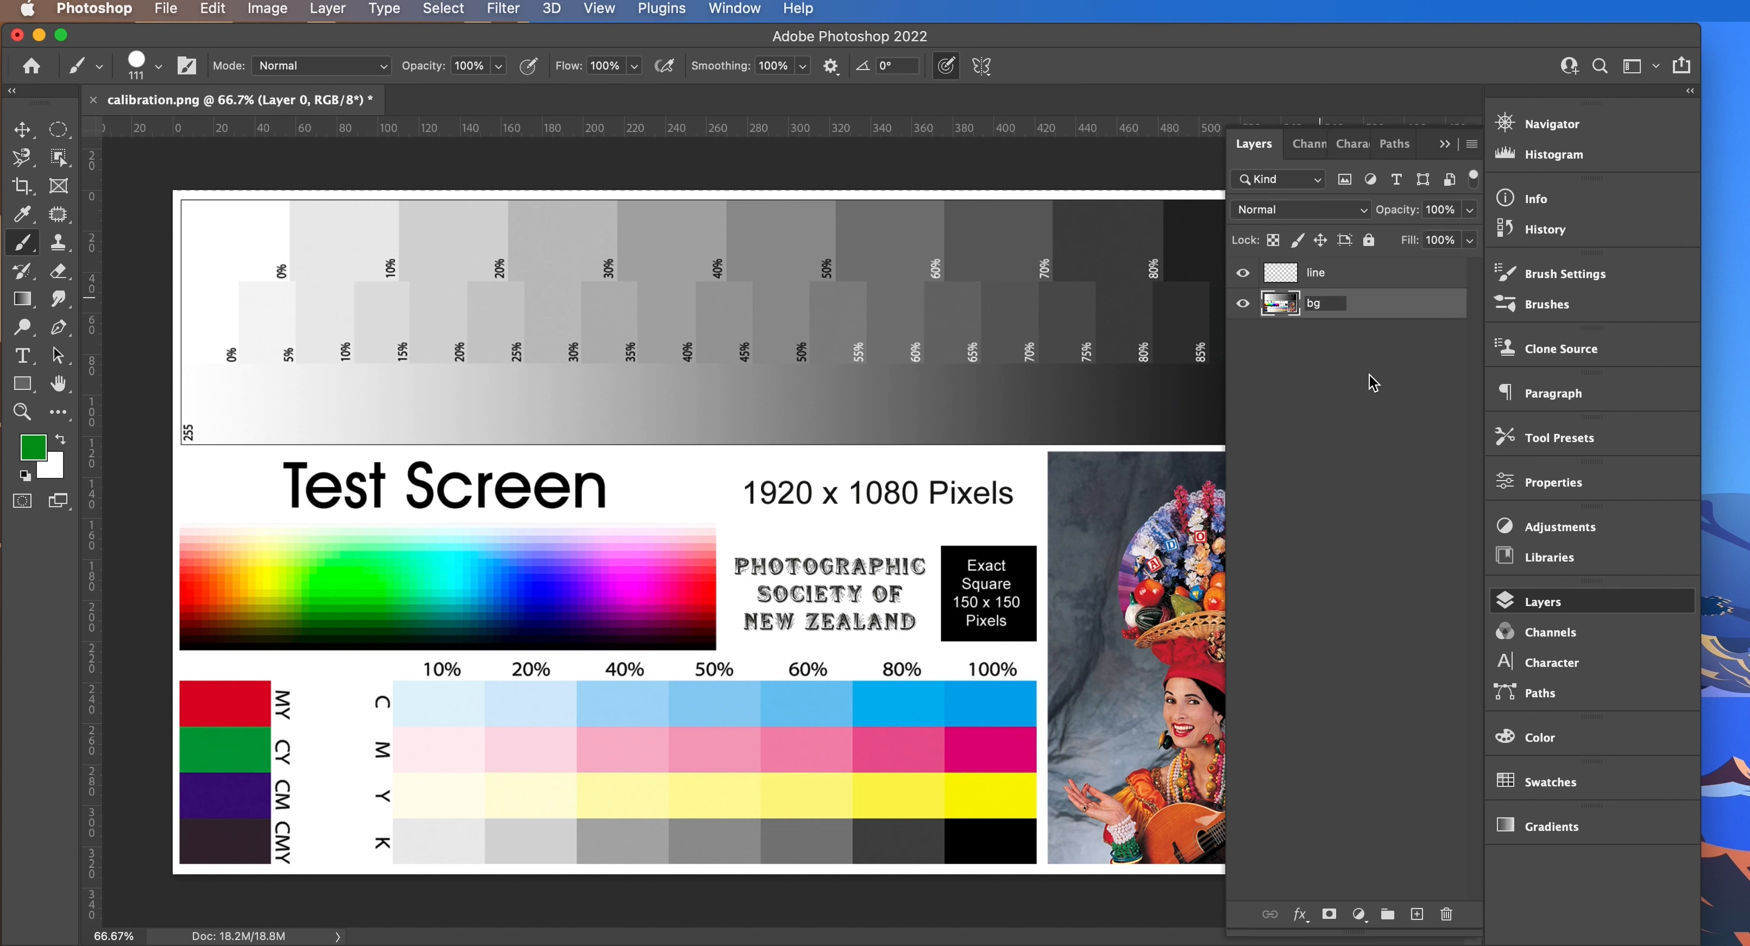
{"action": "left_click", "coordinate": [1368, 374]}
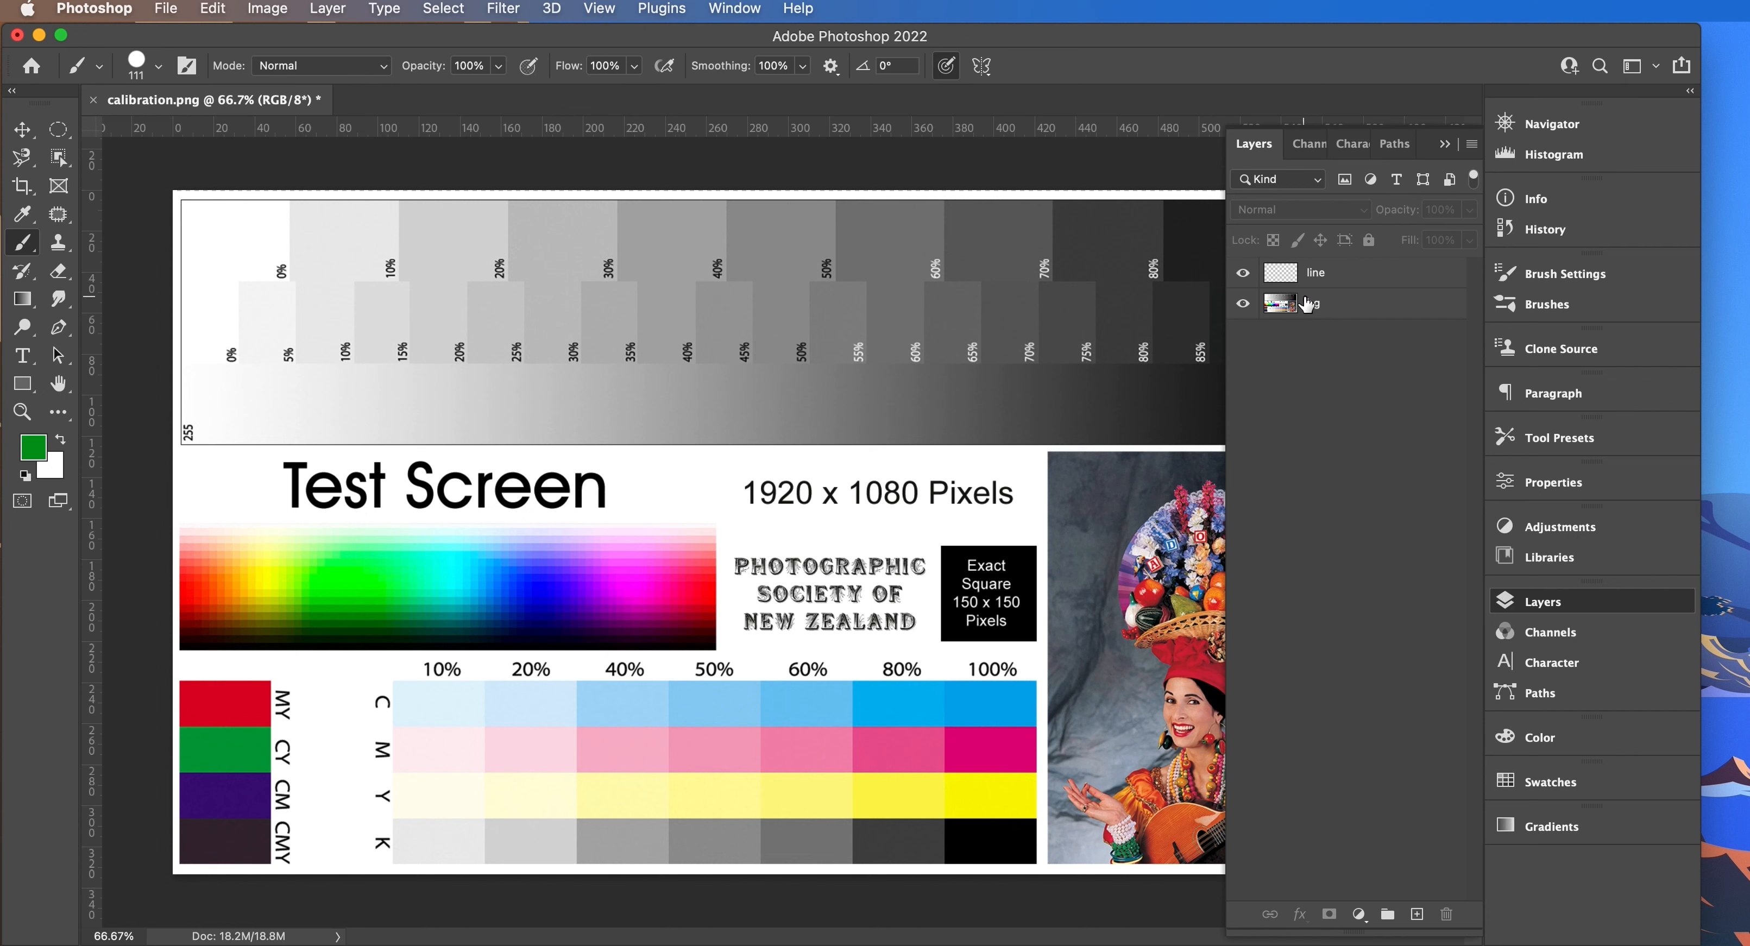
- Paint a thick green stroke on the "line" layer, running from the light grey patches down into a loop over the colour spectrum
{"action": "left_click", "coordinate": [1321, 279]}
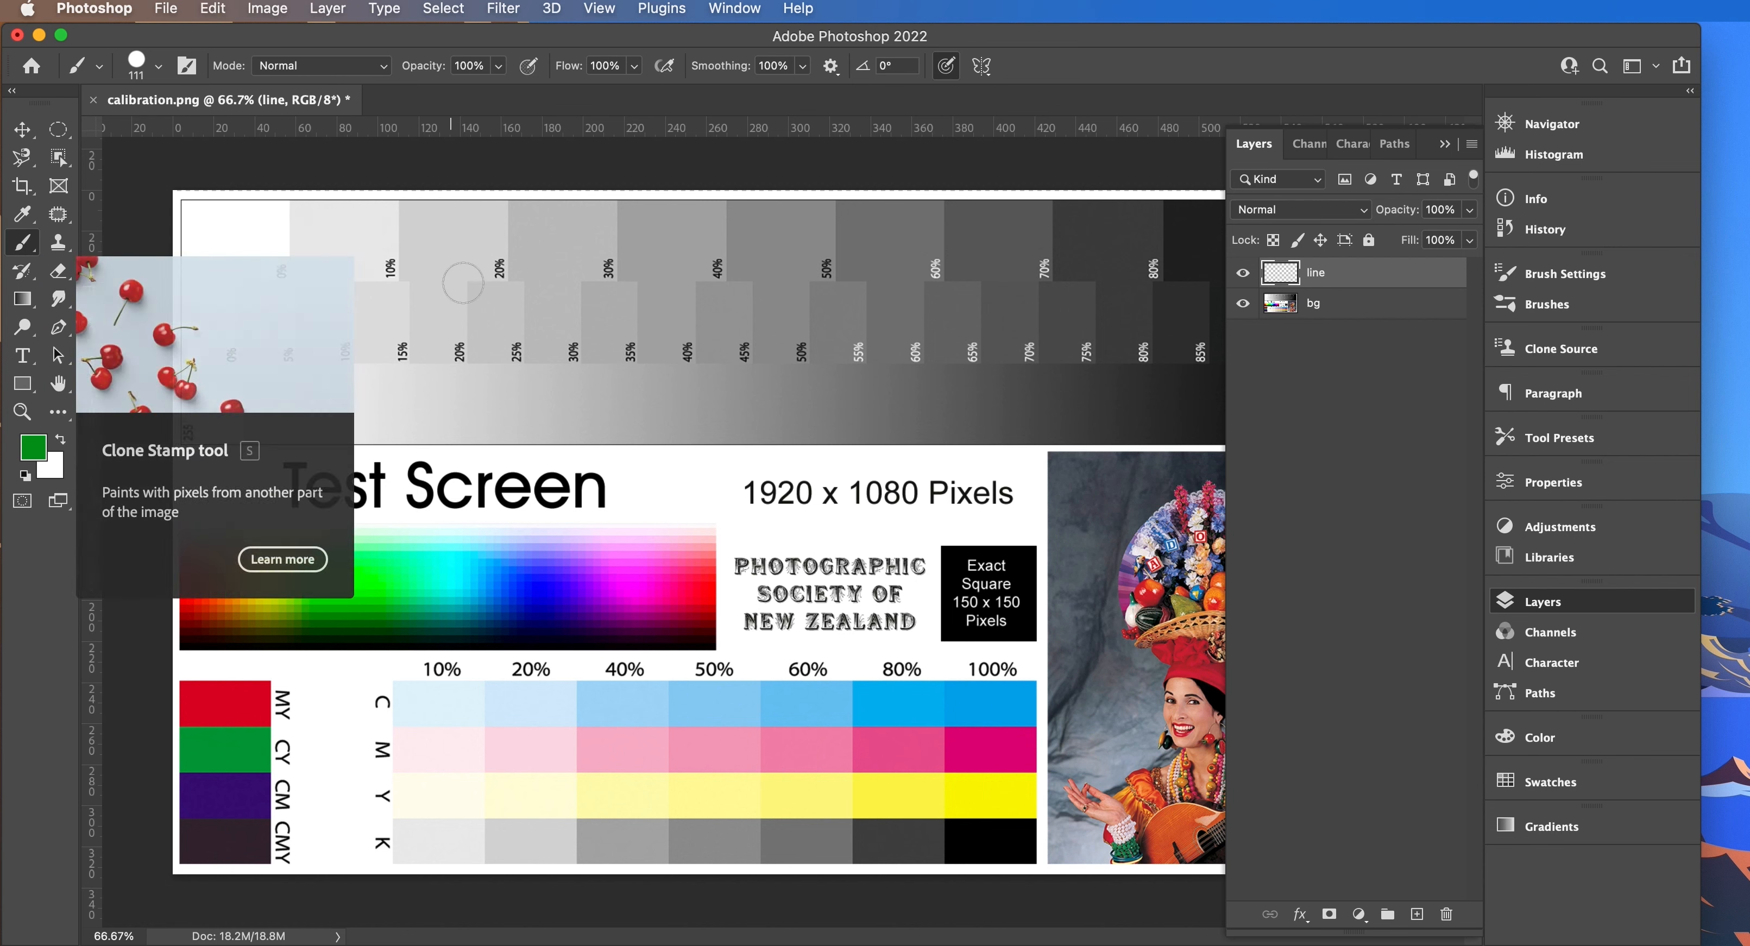
{"action": "mouse_move", "coordinate": [365, 270]}
{"action": "left_mouse_down"}
{"action": "mouse_move", "coordinate": [625, 391]}
{"action": "mouse_move", "coordinate": [574, 533]}
{"action": "mouse_move", "coordinate": [716, 479]}
{"action": "mouse_move", "coordinate": [612, 462]}
{"action": "left_mouse_up"}
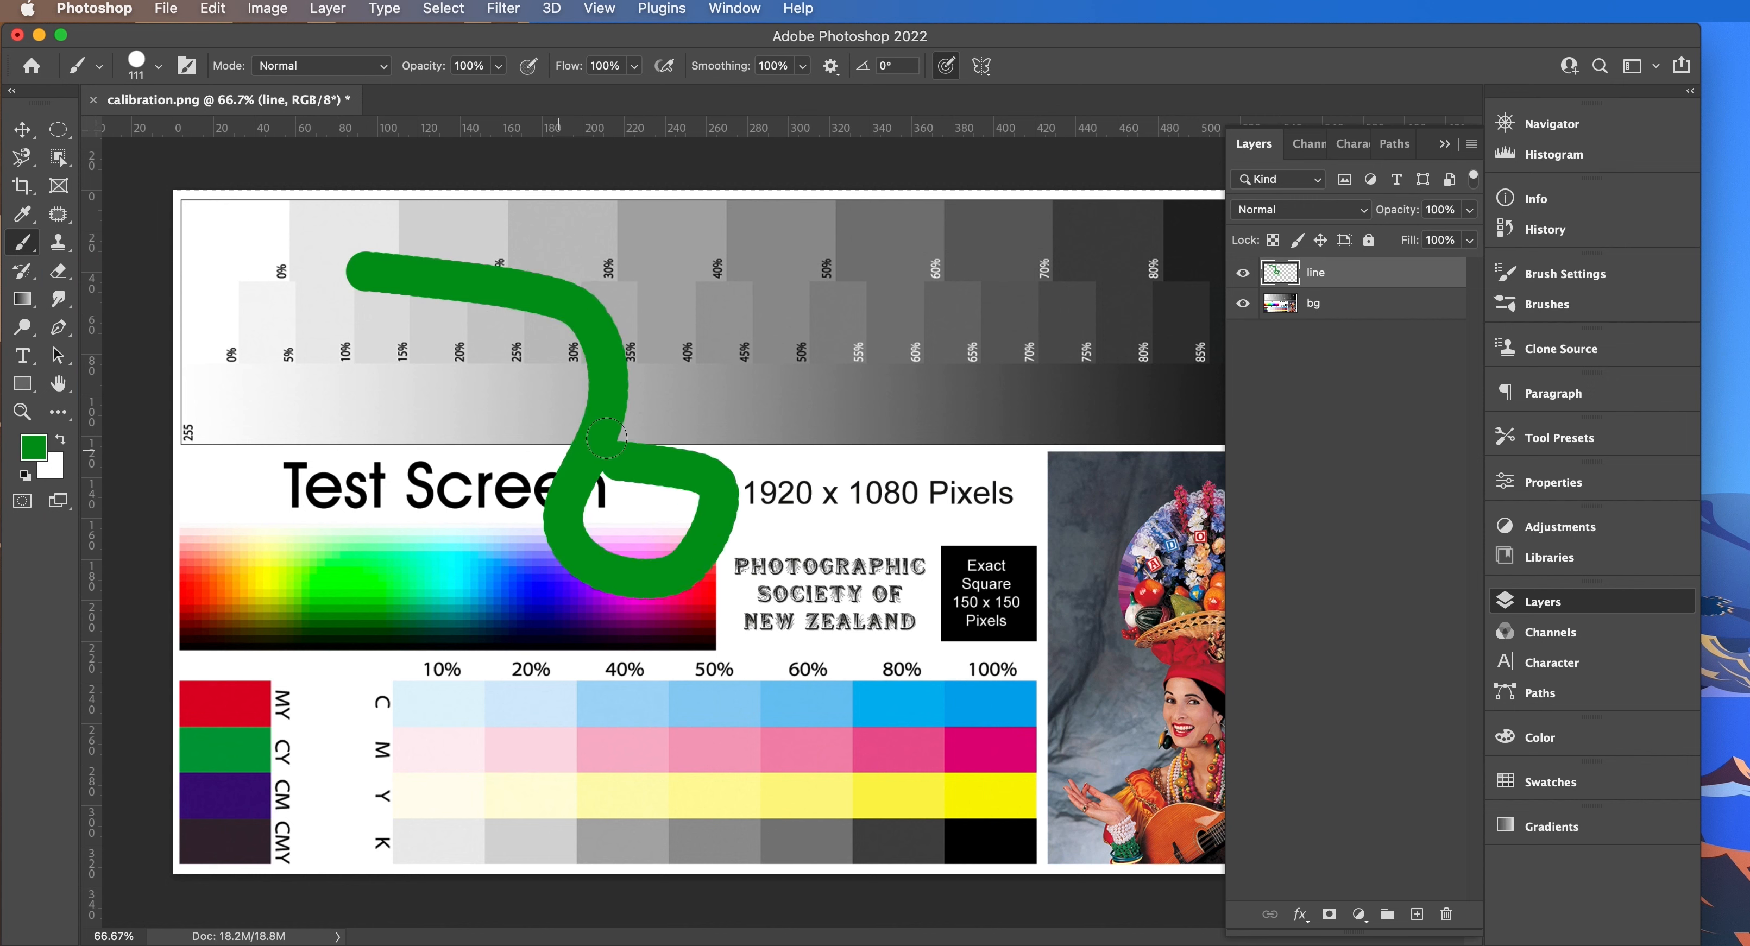
{"action": "left_click", "coordinate": [1246, 275]}
- Set the brush size to 33 px and paint a thinner curved stroke beside the thick one on the "line" layer
{"action": "left_click", "coordinate": [102, 68]}
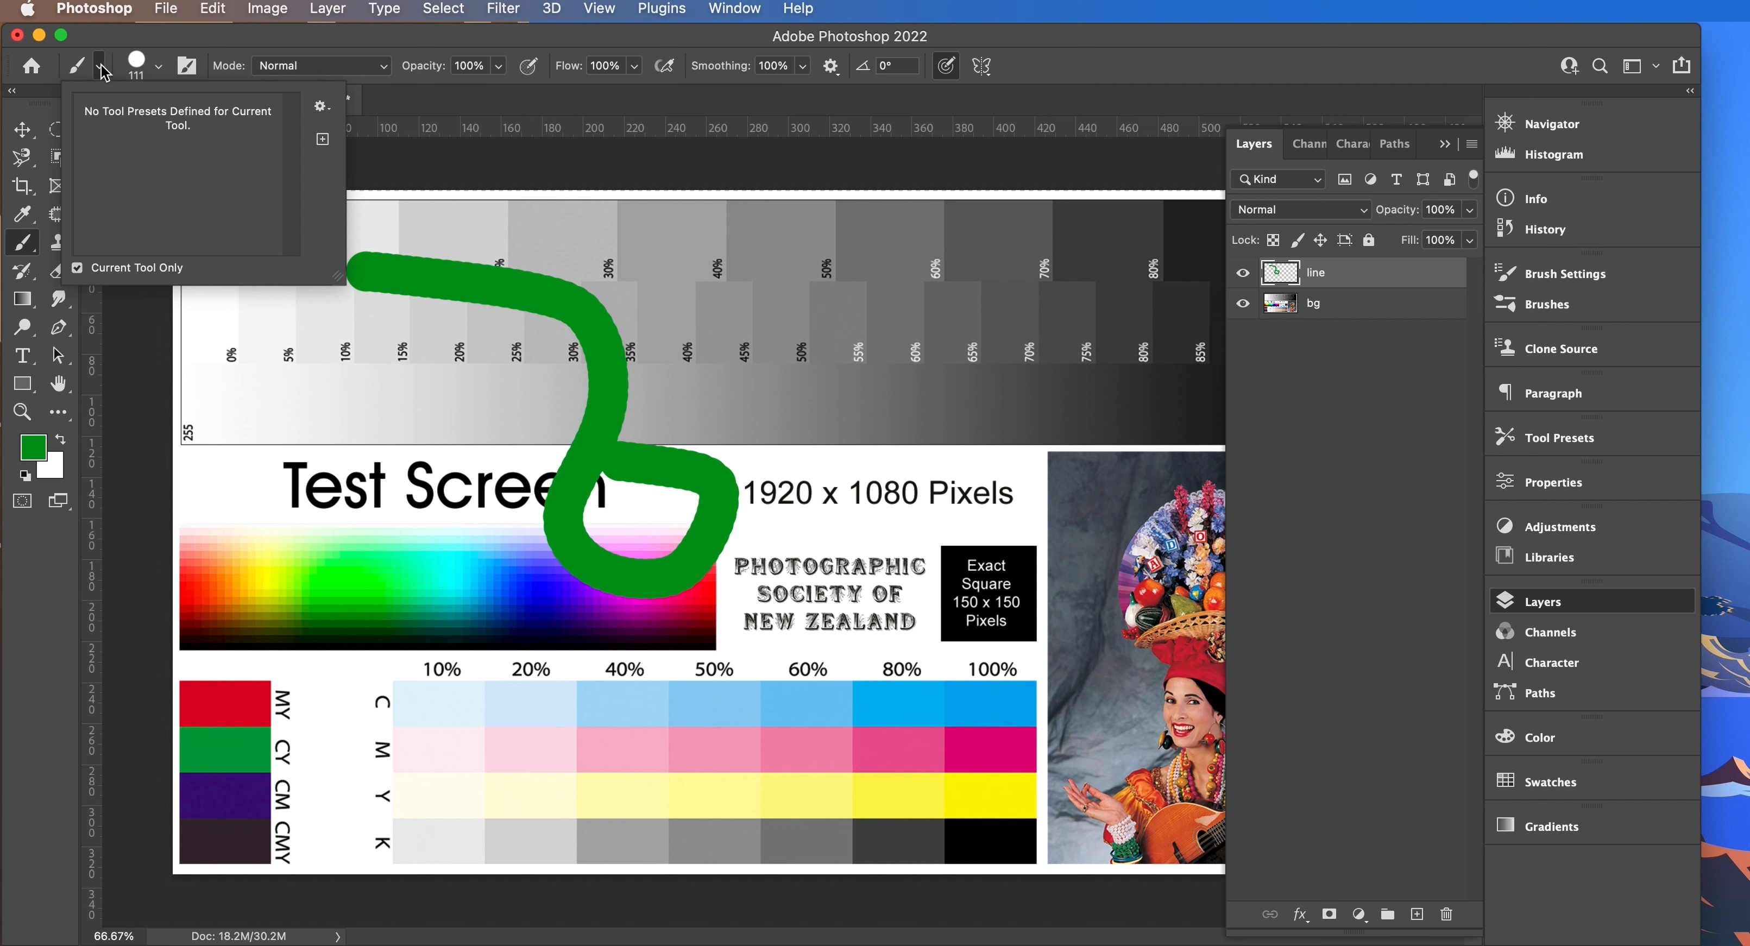
{"action": "left_click", "coordinate": [102, 68]}
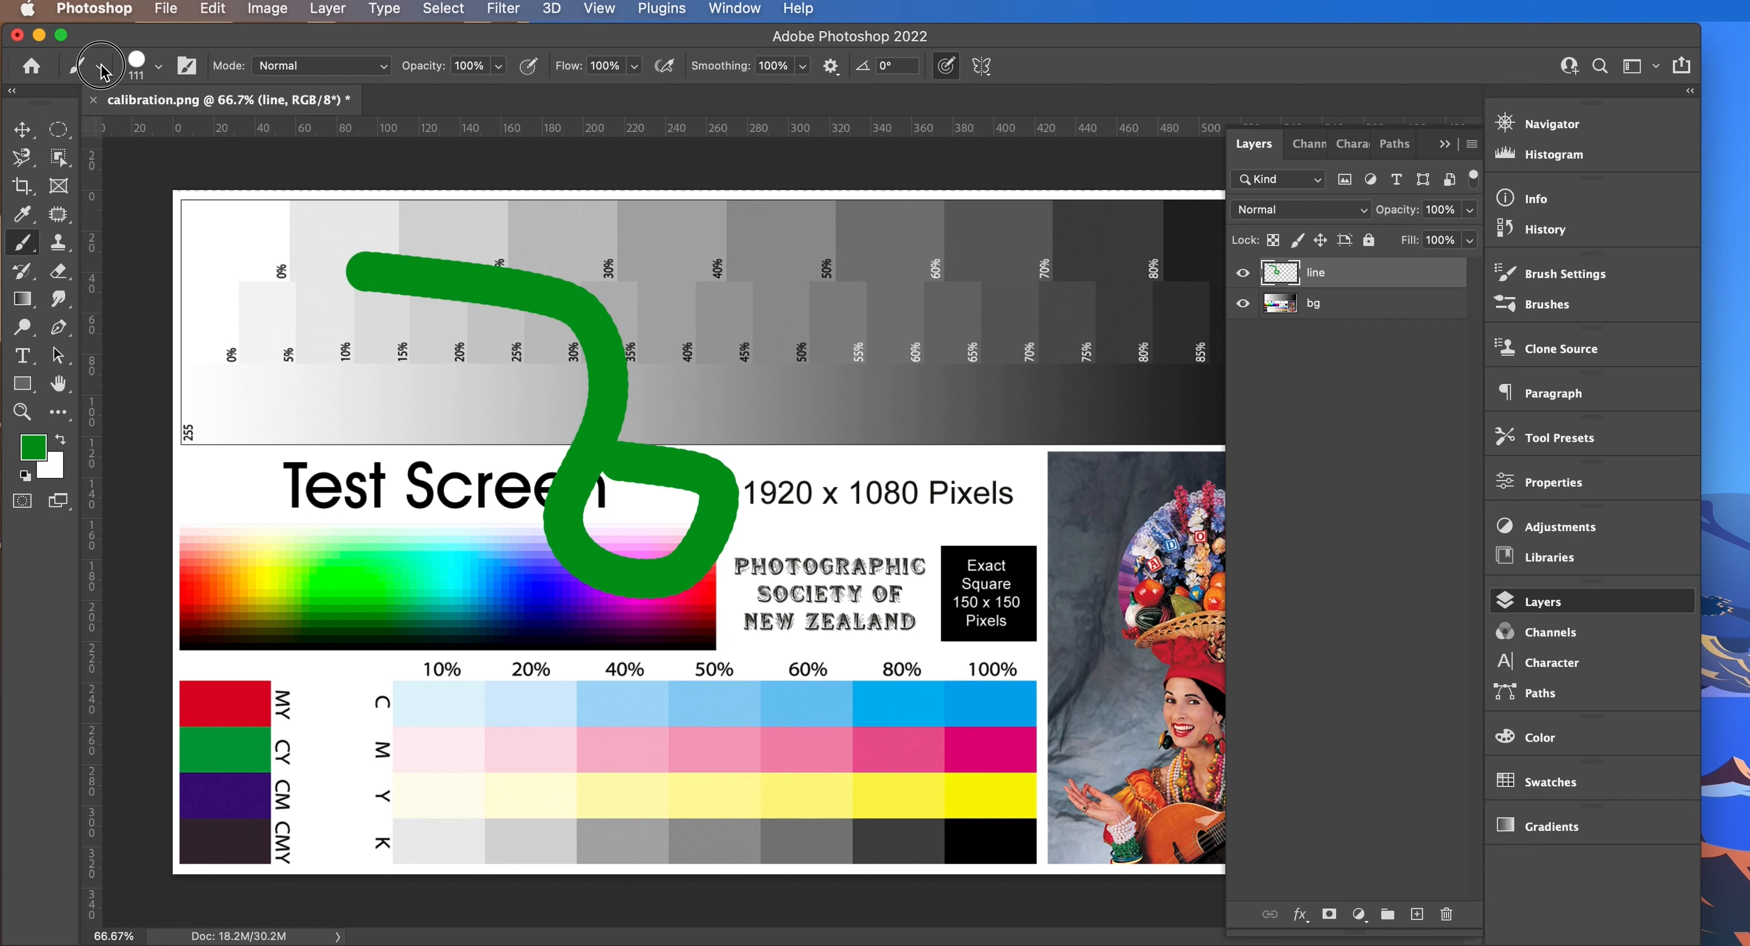
{"action": "left_click", "coordinate": [161, 68]}
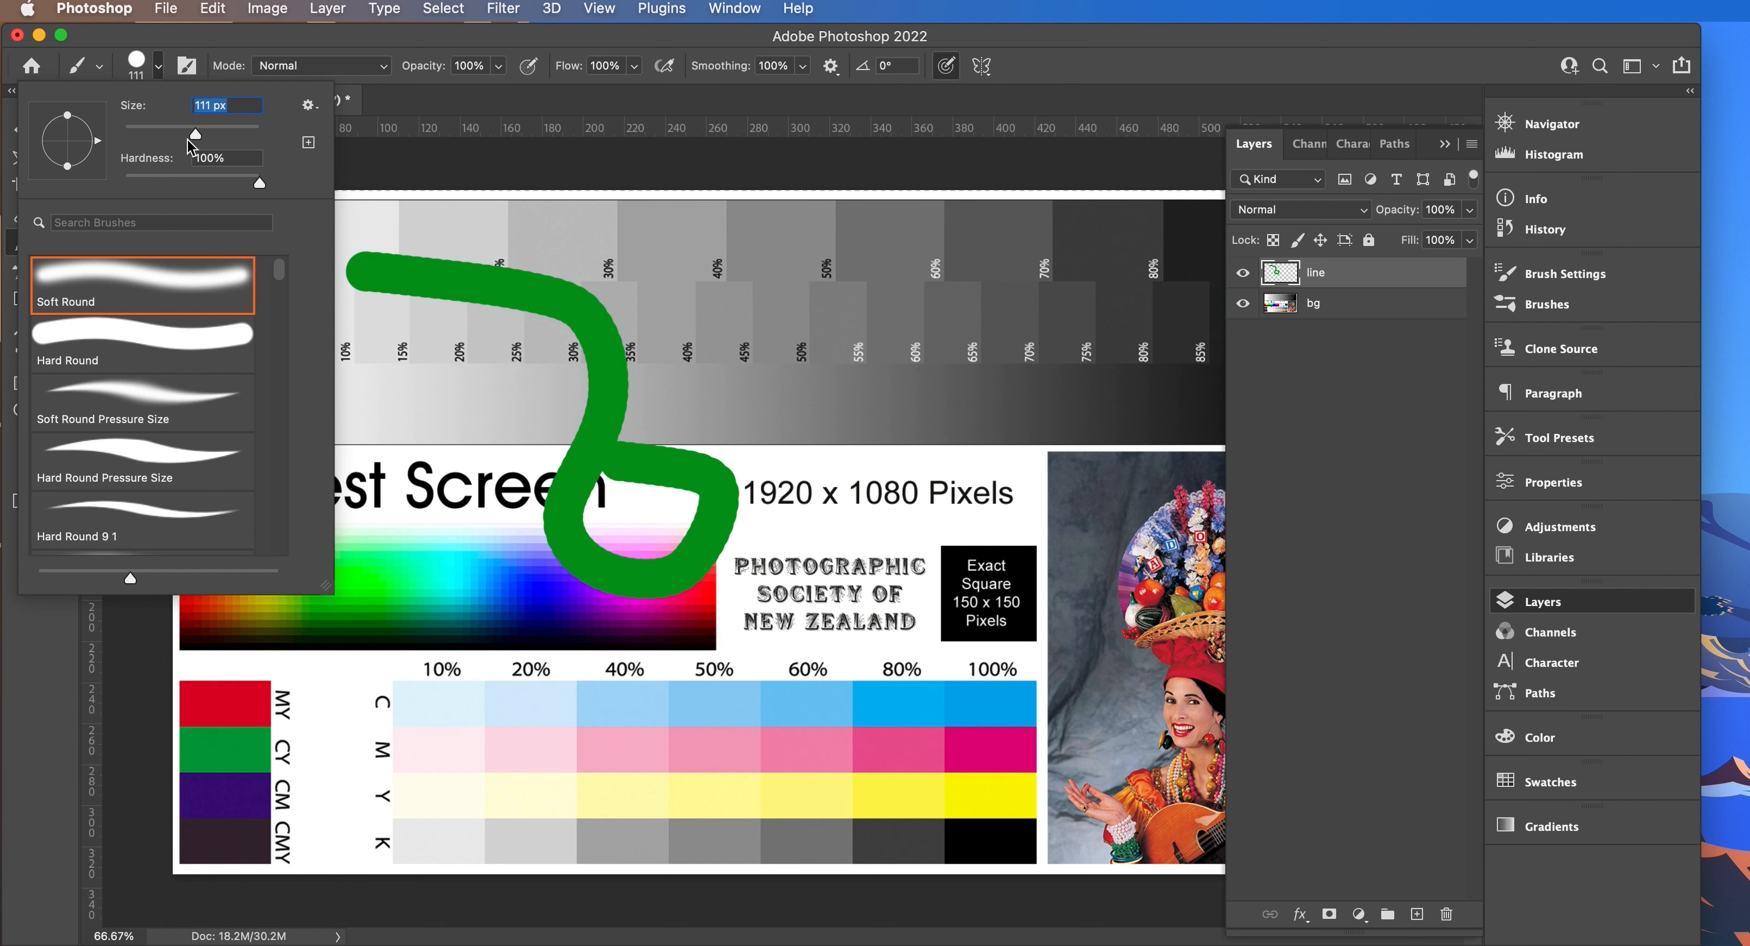
{"action": "left_click_drag", "start_coordinate": [199, 138], "coordinate": [148, 142]}
{"action": "left_click", "coordinate": [158, 66]}
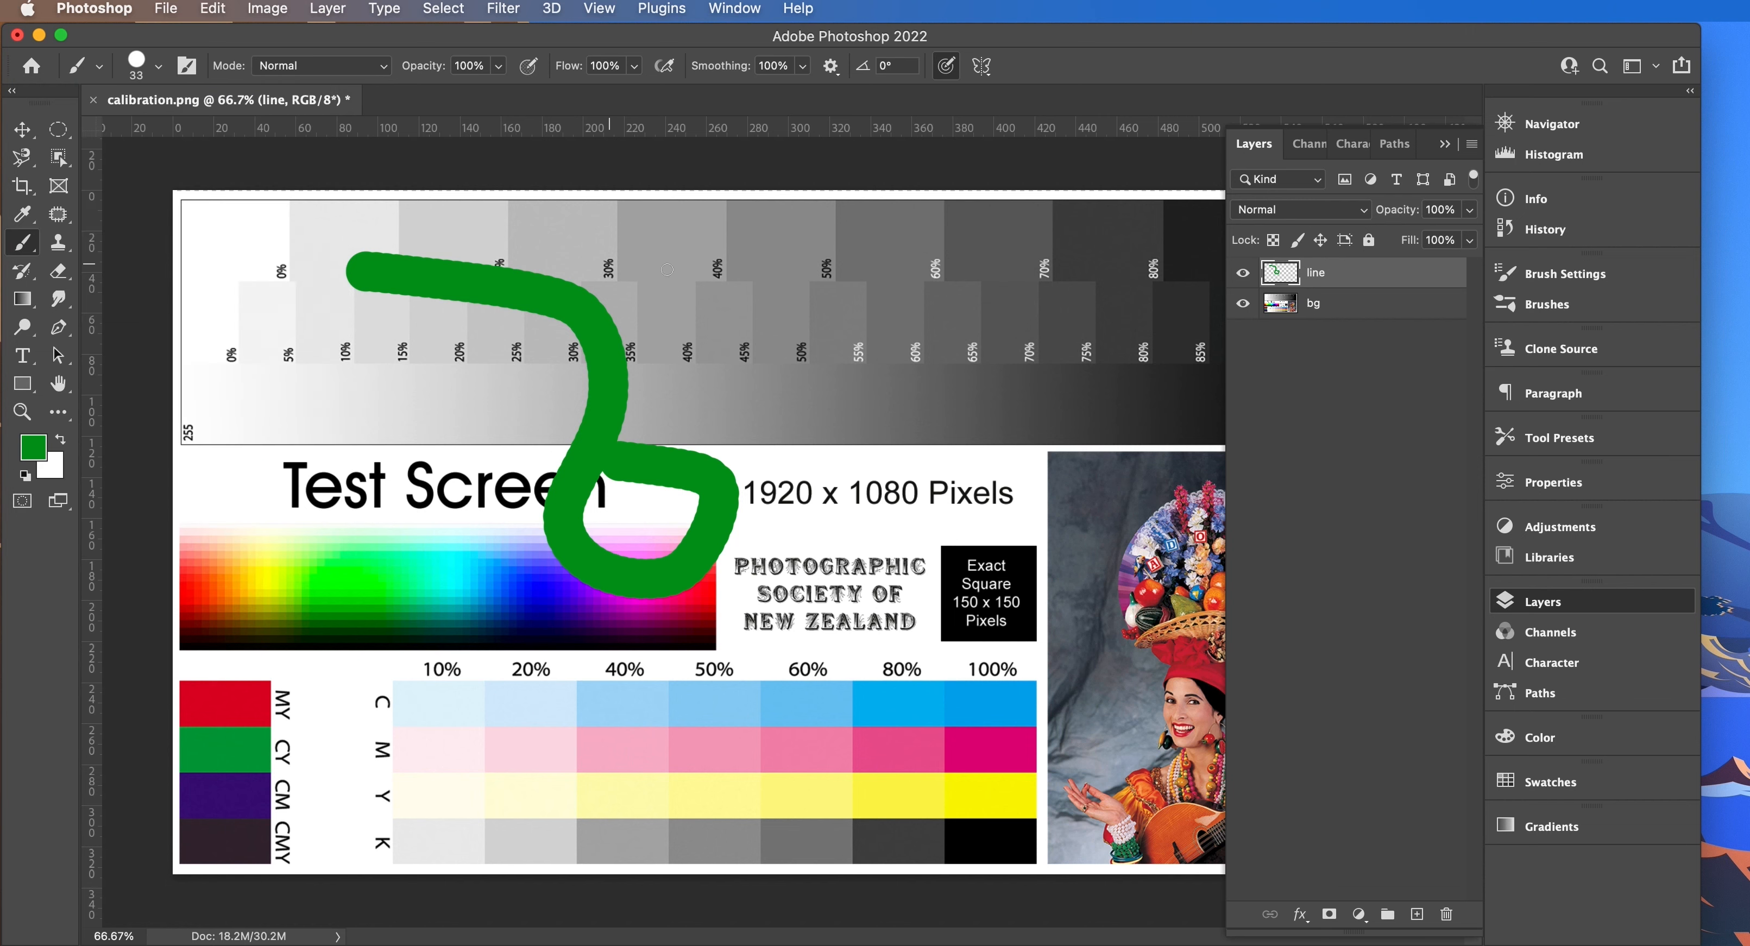
{"action": "mouse_move", "coordinate": [442, 334]}
{"action": "left_mouse_down"}
{"action": "mouse_move", "coordinate": [522, 403]}
{"action": "mouse_move", "coordinate": [412, 414]}
{"action": "left_mouse_up"}
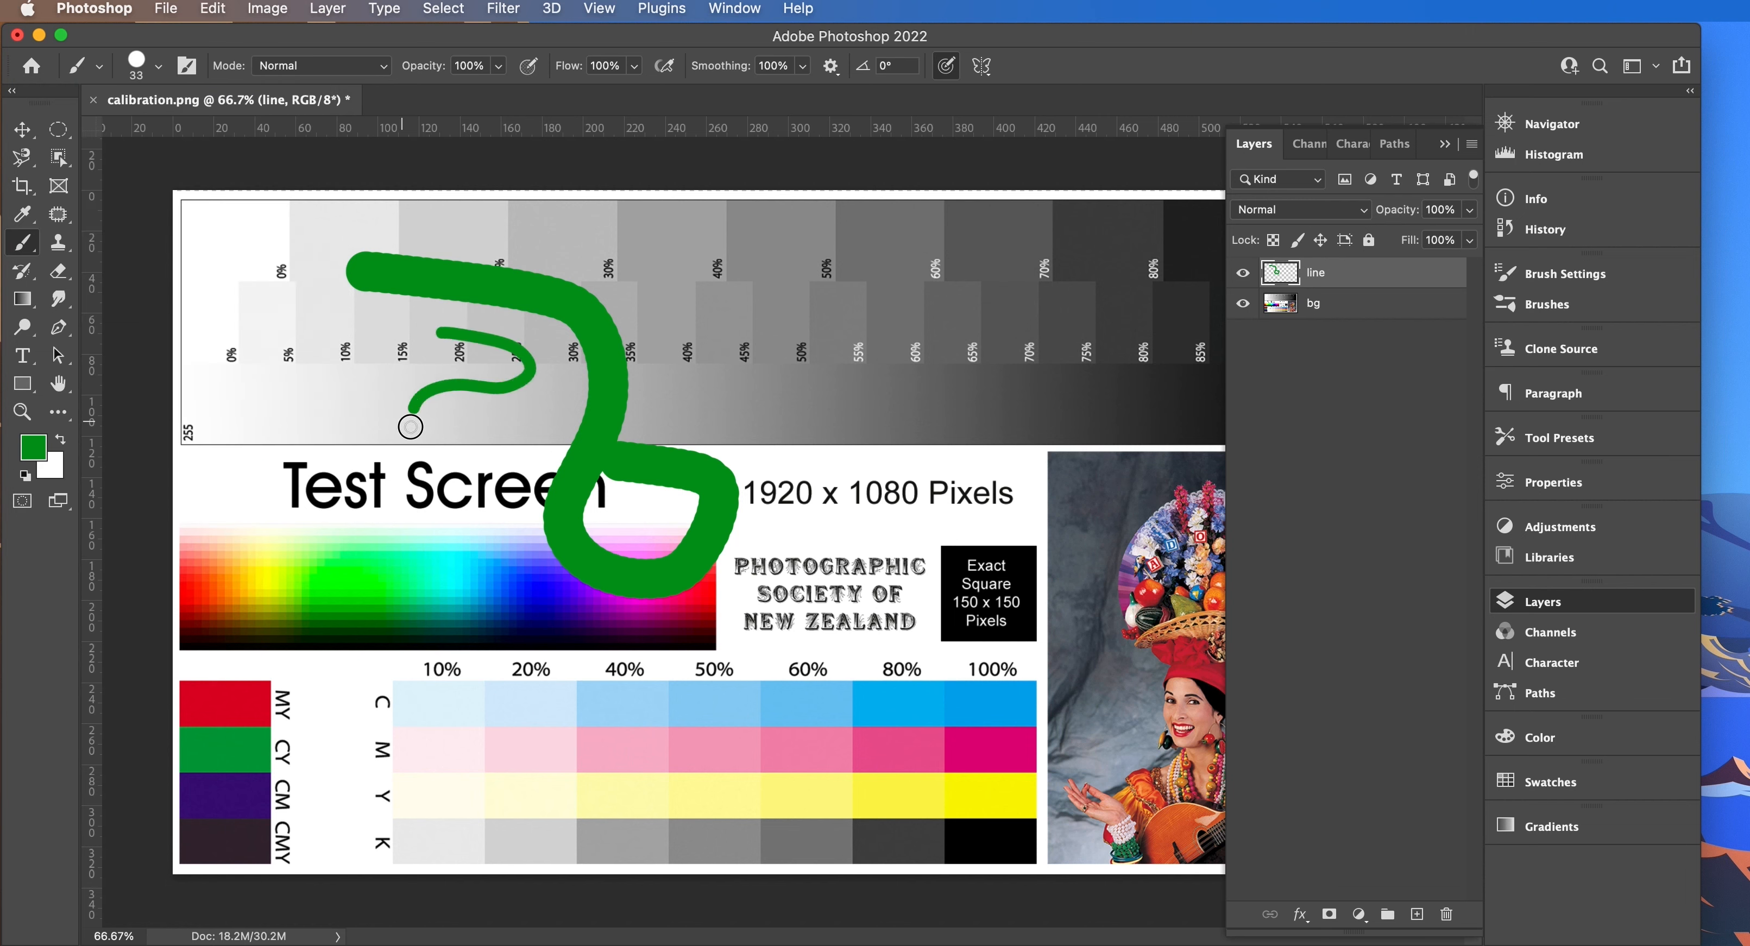
- Set the brush to 89 px with 0% hardness and paint a soft-edged green stroke over the "Test Screen" title on the "line" layer
{"action": "left_click", "coordinate": [158, 65]}
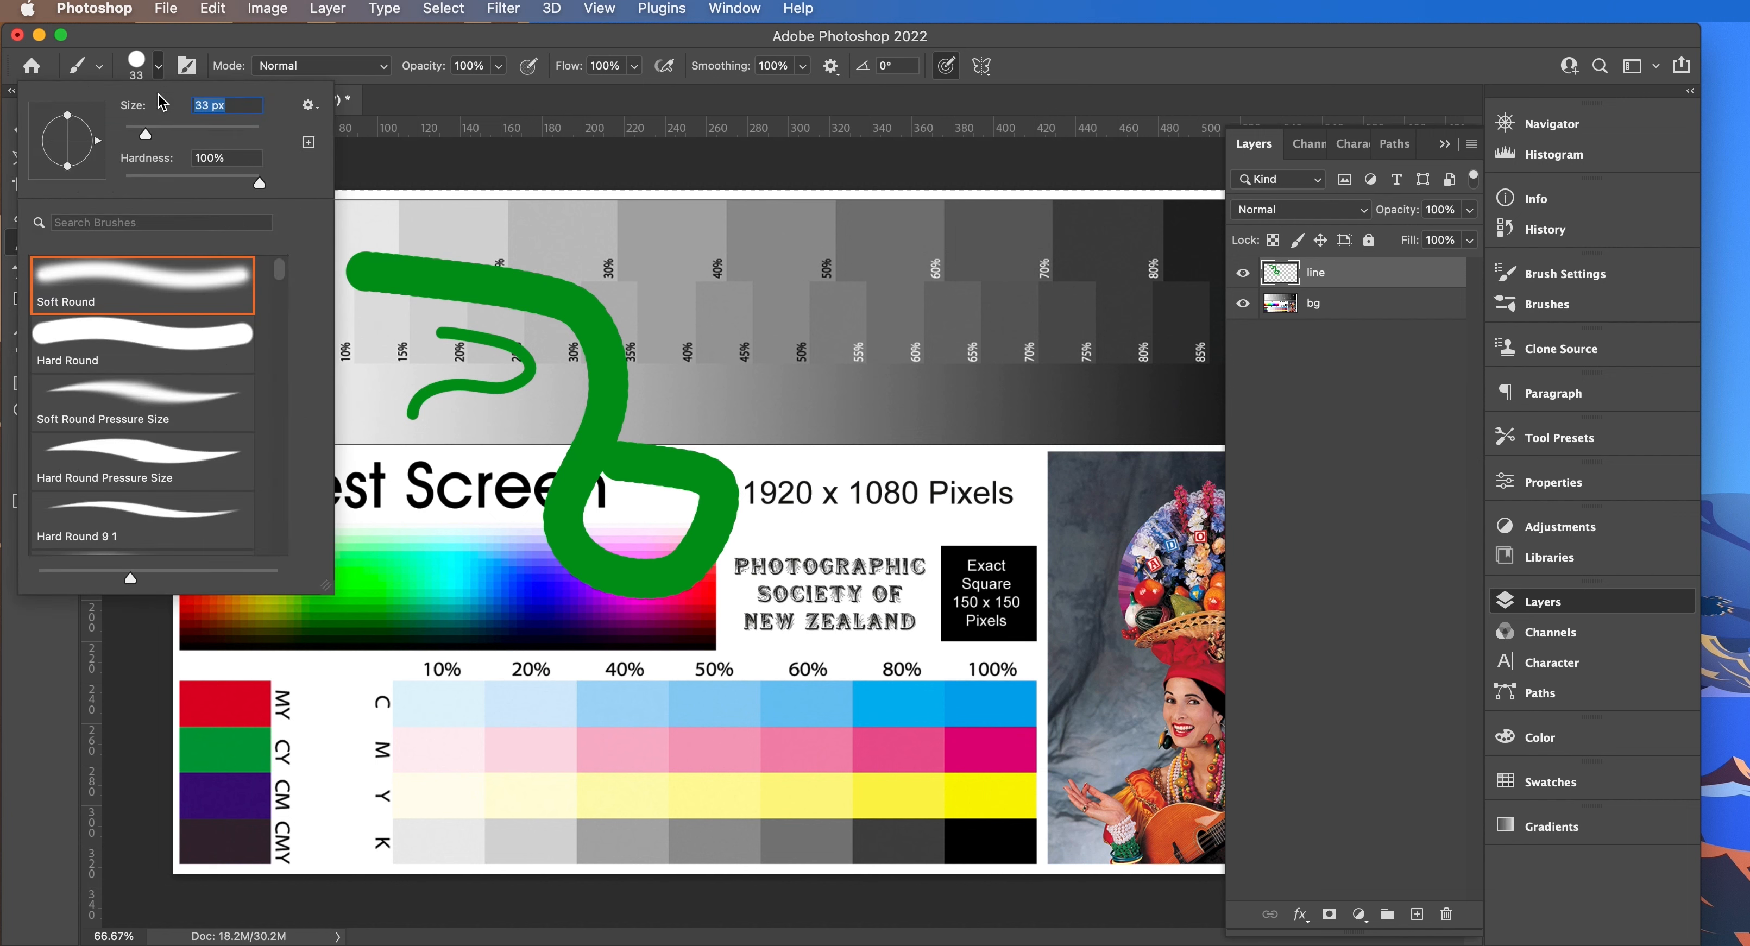
{"action": "left_click_drag", "start_coordinate": [150, 141], "coordinate": [185, 141]}
{"action": "left_click_drag", "start_coordinate": [259, 182], "coordinate": [124, 182]}
{"action": "left_click", "coordinate": [165, 68]}
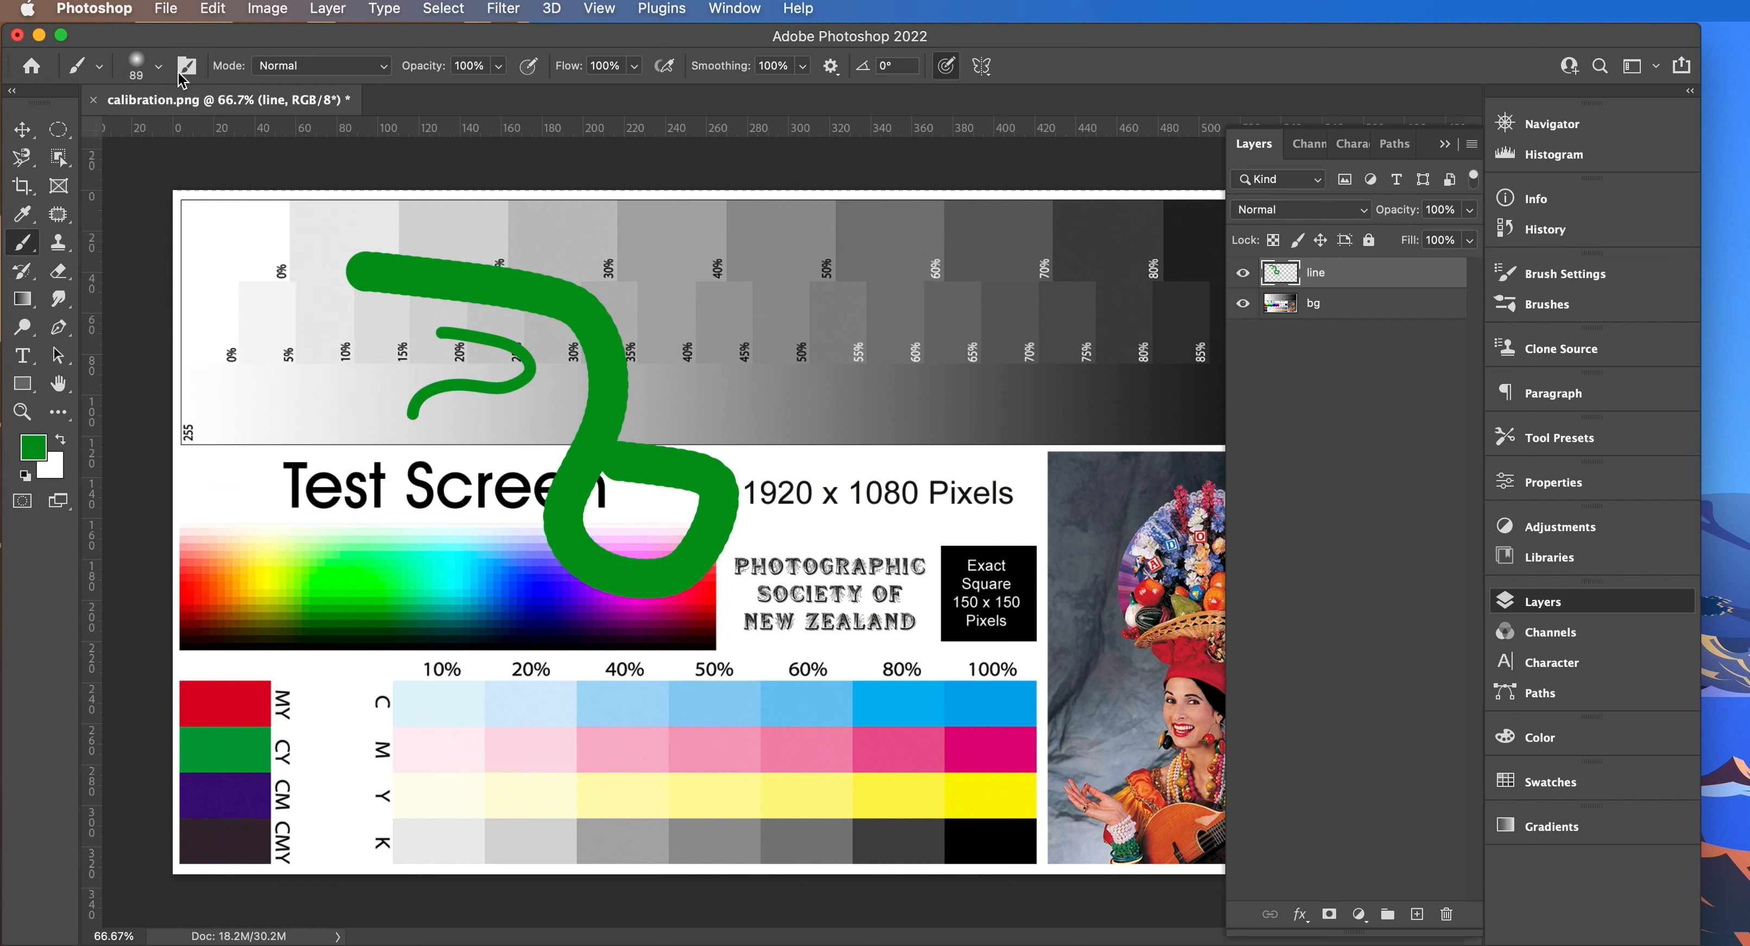
{"action": "mouse_move", "coordinate": [304, 418]}
{"action": "left_mouse_down"}
{"action": "mouse_move", "coordinate": [398, 468]}
{"action": "mouse_move", "coordinate": [476, 462]}
{"action": "mouse_move", "coordinate": [508, 429]}
{"action": "mouse_move", "coordinate": [508, 482]}
{"action": "mouse_move", "coordinate": [478, 506]}
{"action": "mouse_move", "coordinate": [309, 499]}
{"action": "mouse_move", "coordinate": [309, 424]}
{"action": "left_mouse_up"}
{"action": "left_click", "coordinate": [159, 68]}
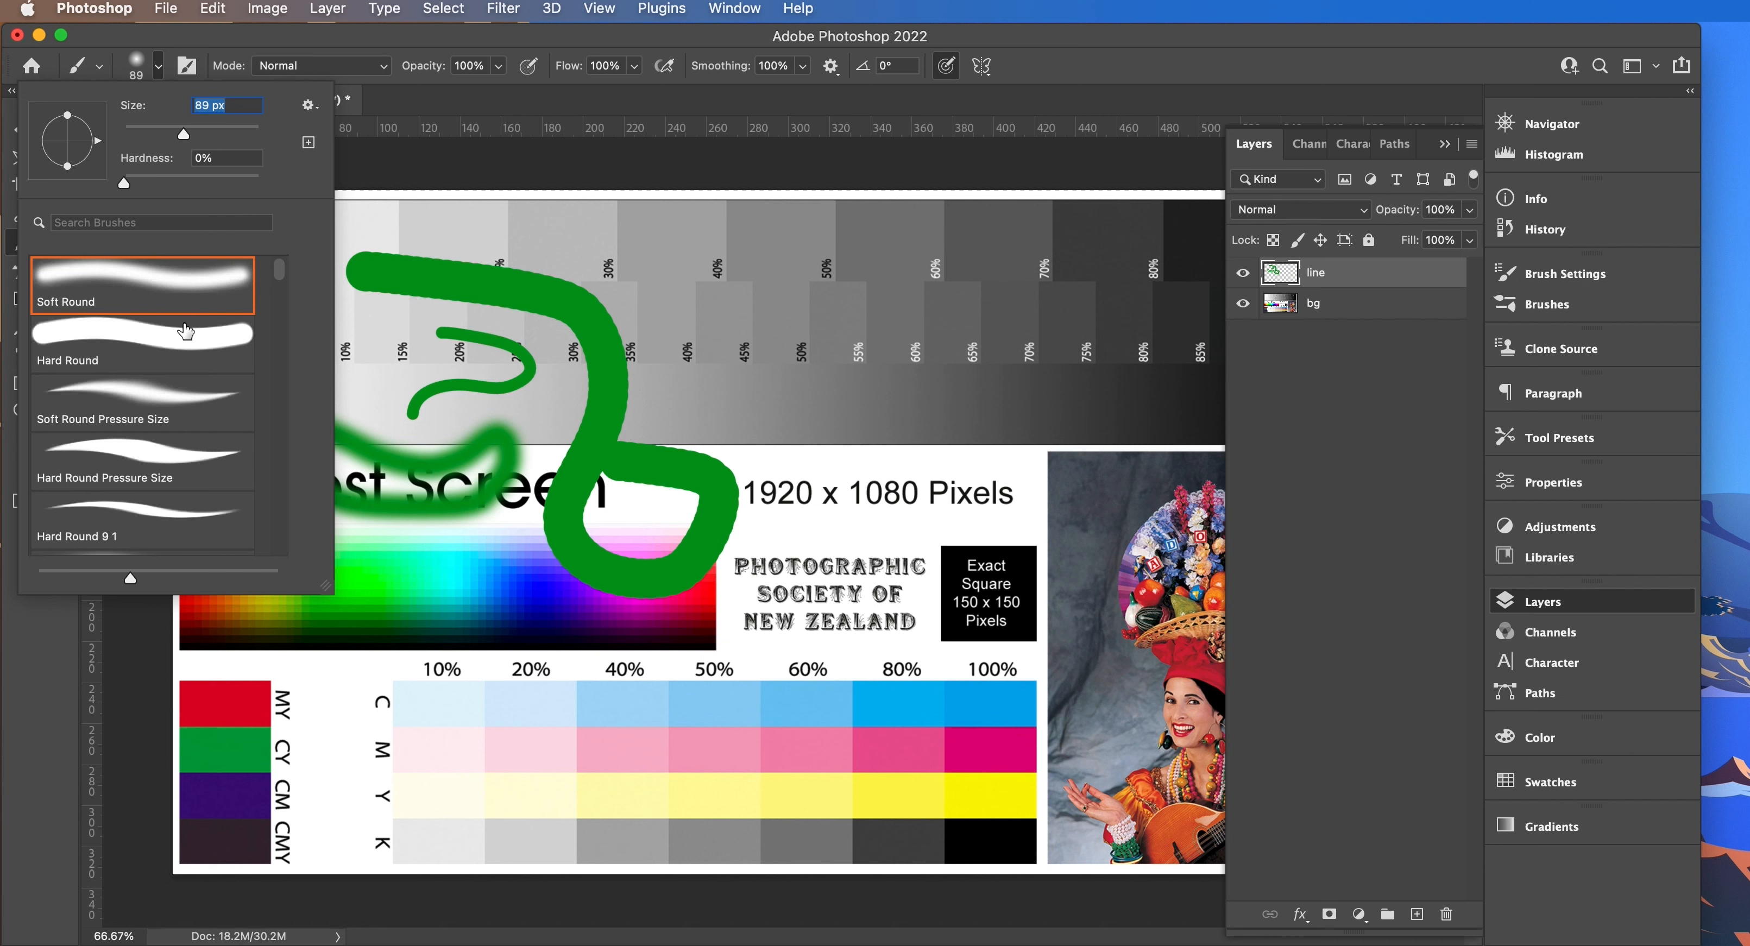
{"action": "mouse_move", "coordinate": [276, 262]}
{"action": "left_mouse_down"}
{"action": "mouse_move", "coordinate": [278, 338]}
{"action": "mouse_move", "coordinate": [278, 238]}
{"action": "mouse_move", "coordinate": [276, 319]}
{"action": "mouse_move", "coordinate": [279, 265]}
{"action": "left_mouse_up"}
{"action": "left_click", "coordinate": [160, 68]}
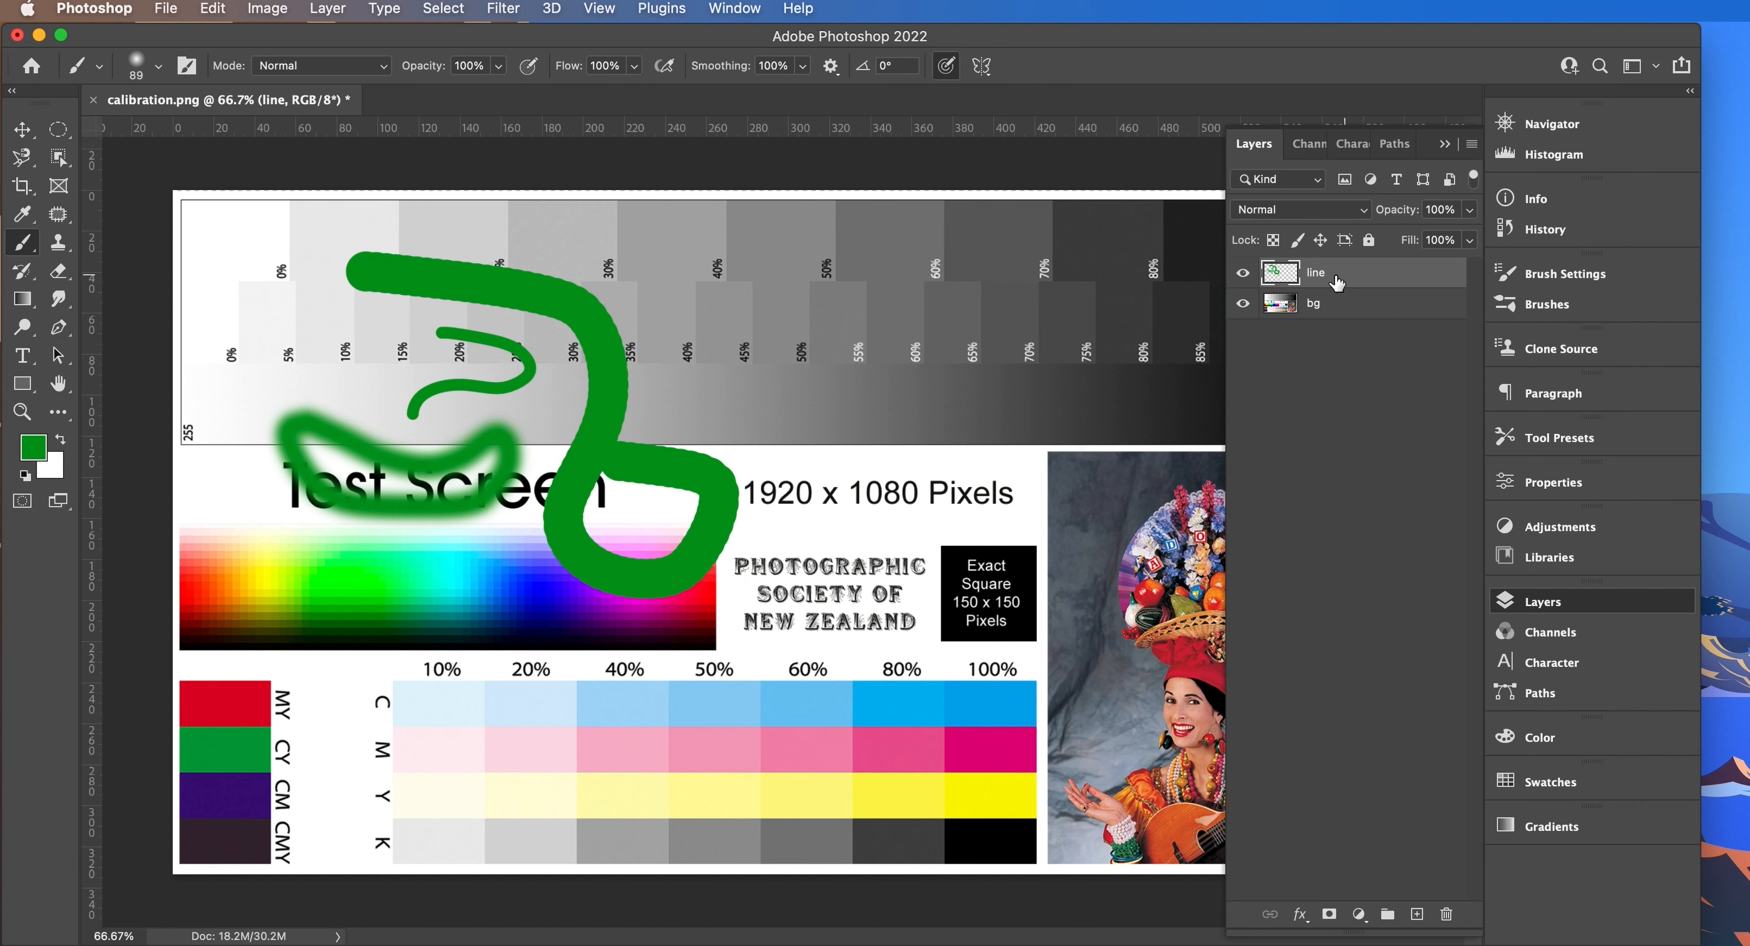
- Try different opacities on the "line" layer and return it to 100%
{"action": "left_click", "coordinate": [1469, 210]}
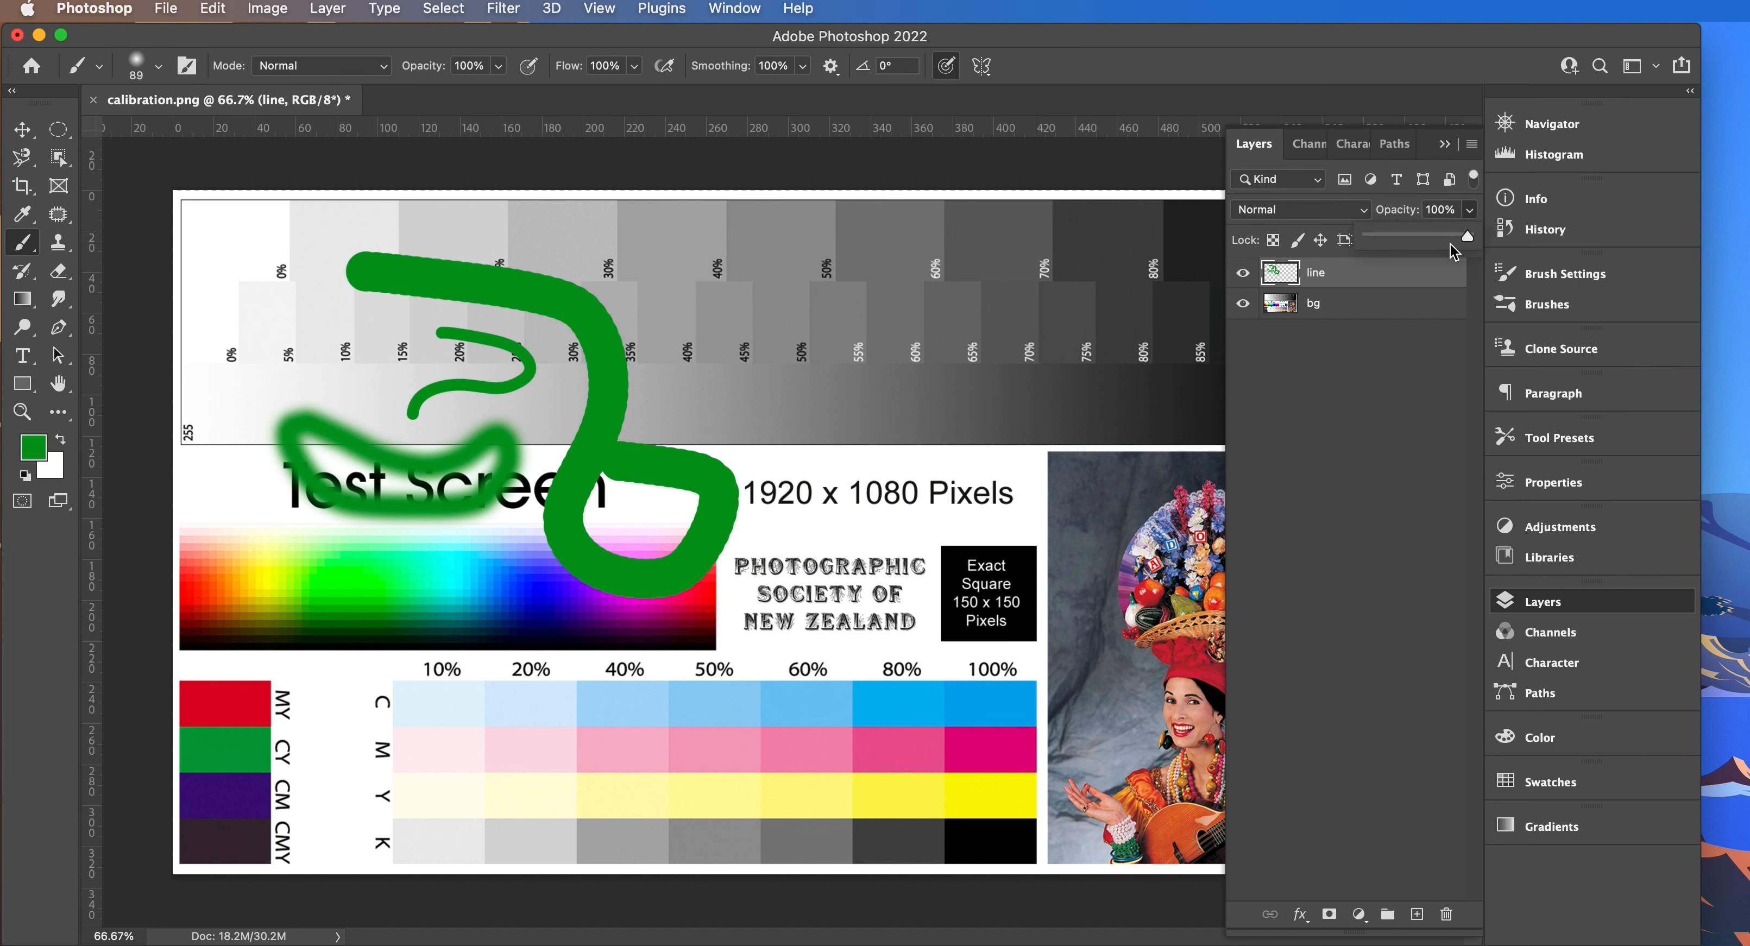
{"action": "mouse_move", "coordinate": [1470, 236]}
{"action": "left_mouse_down"}
{"action": "mouse_move", "coordinate": [1405, 245]}
{"action": "mouse_move", "coordinate": [1528, 239]}
{"action": "left_mouse_up"}
{"action": "left_click", "coordinate": [1422, 244]}
- Set the blend mode of the "line" layer to Multiply and preview other blend modes without applying them
{"action": "left_click", "coordinate": [1366, 214]}
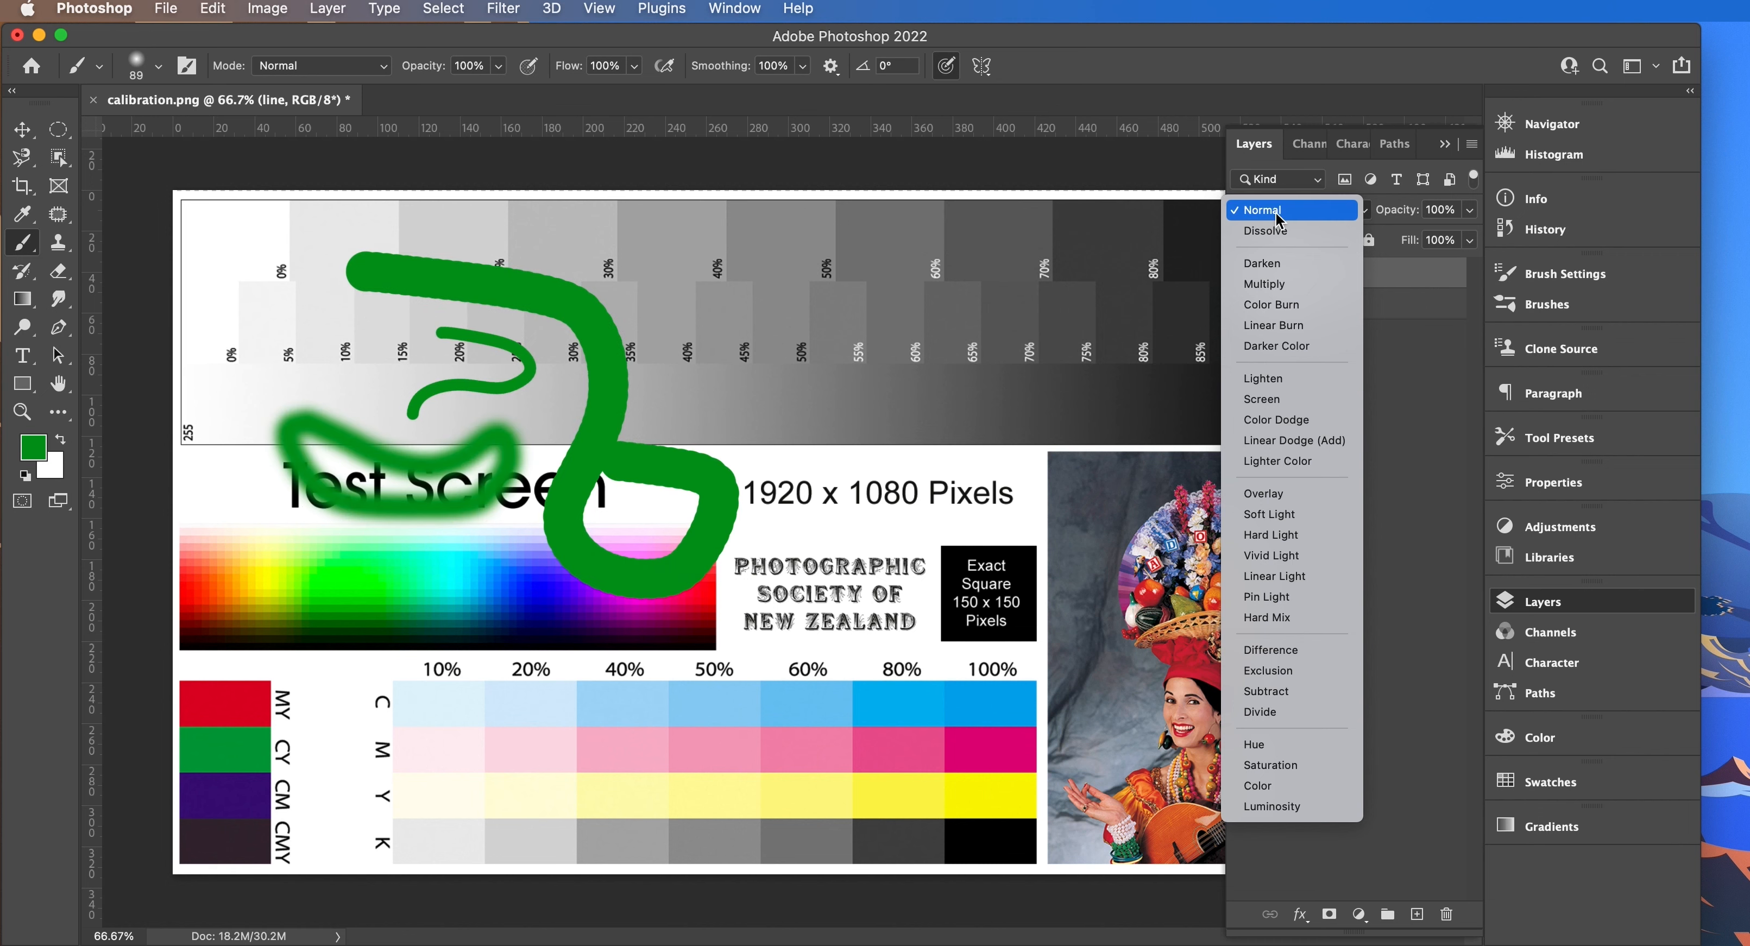
{"action": "left_click", "coordinate": [1277, 216]}
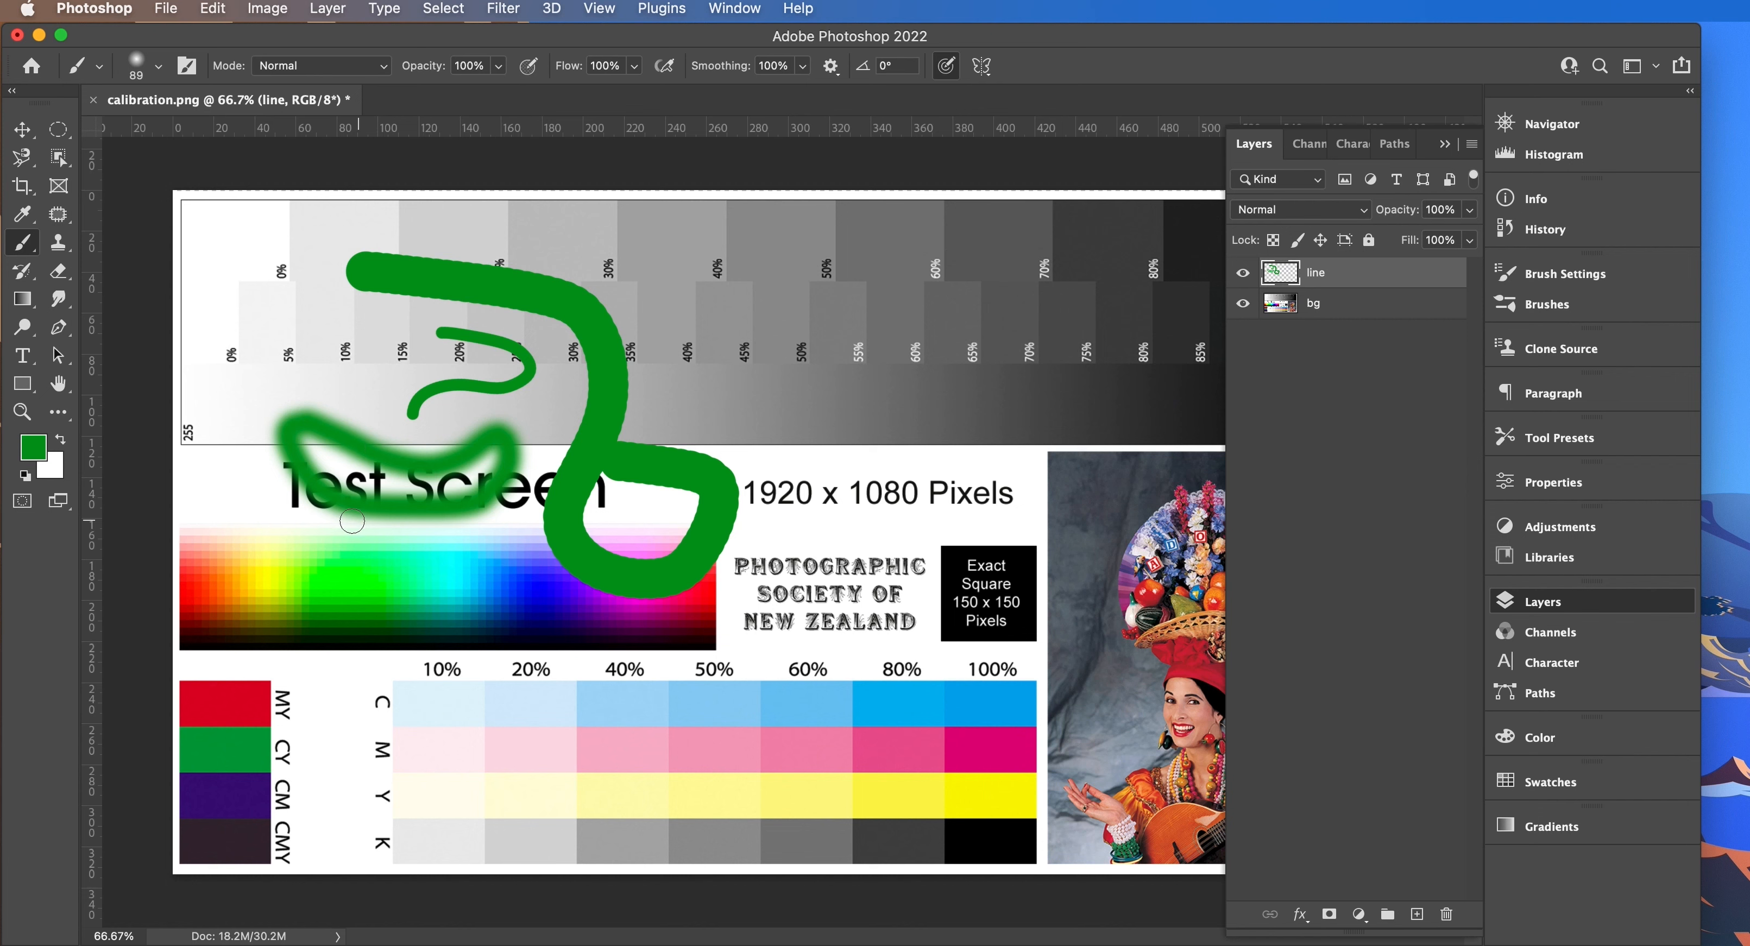
{"action": "left_click", "coordinate": [1287, 211]}
{"action": "left_click", "coordinate": [1276, 285]}
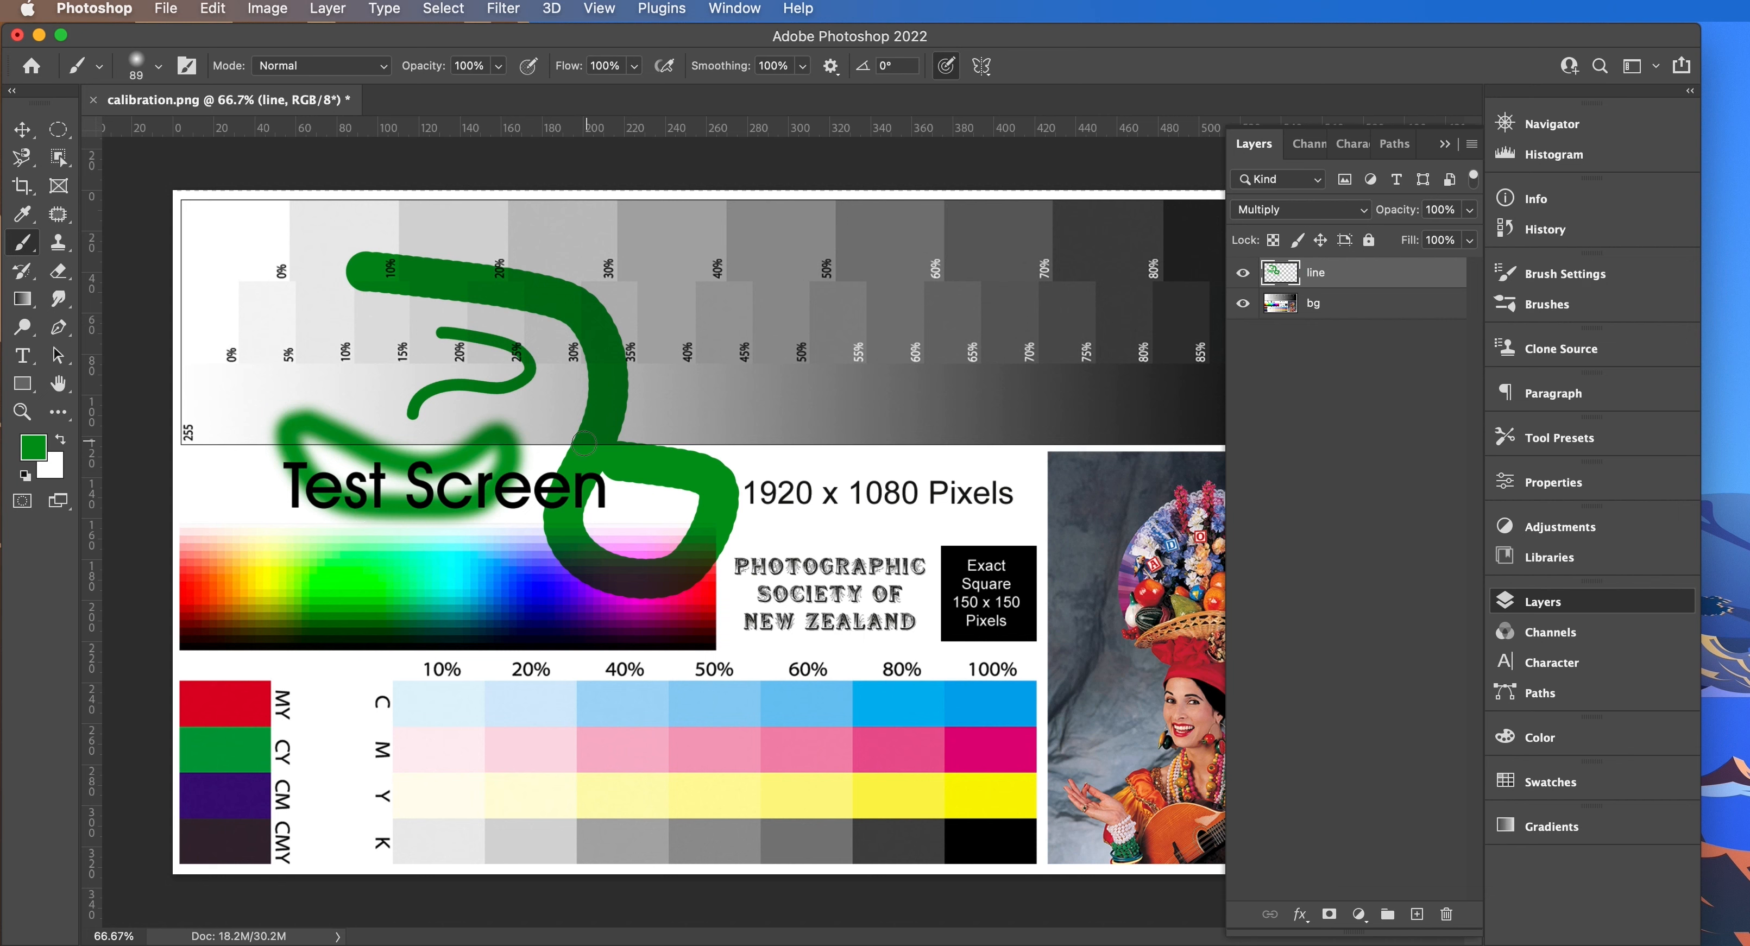
{"action": "left_click", "coordinate": [1364, 209]}
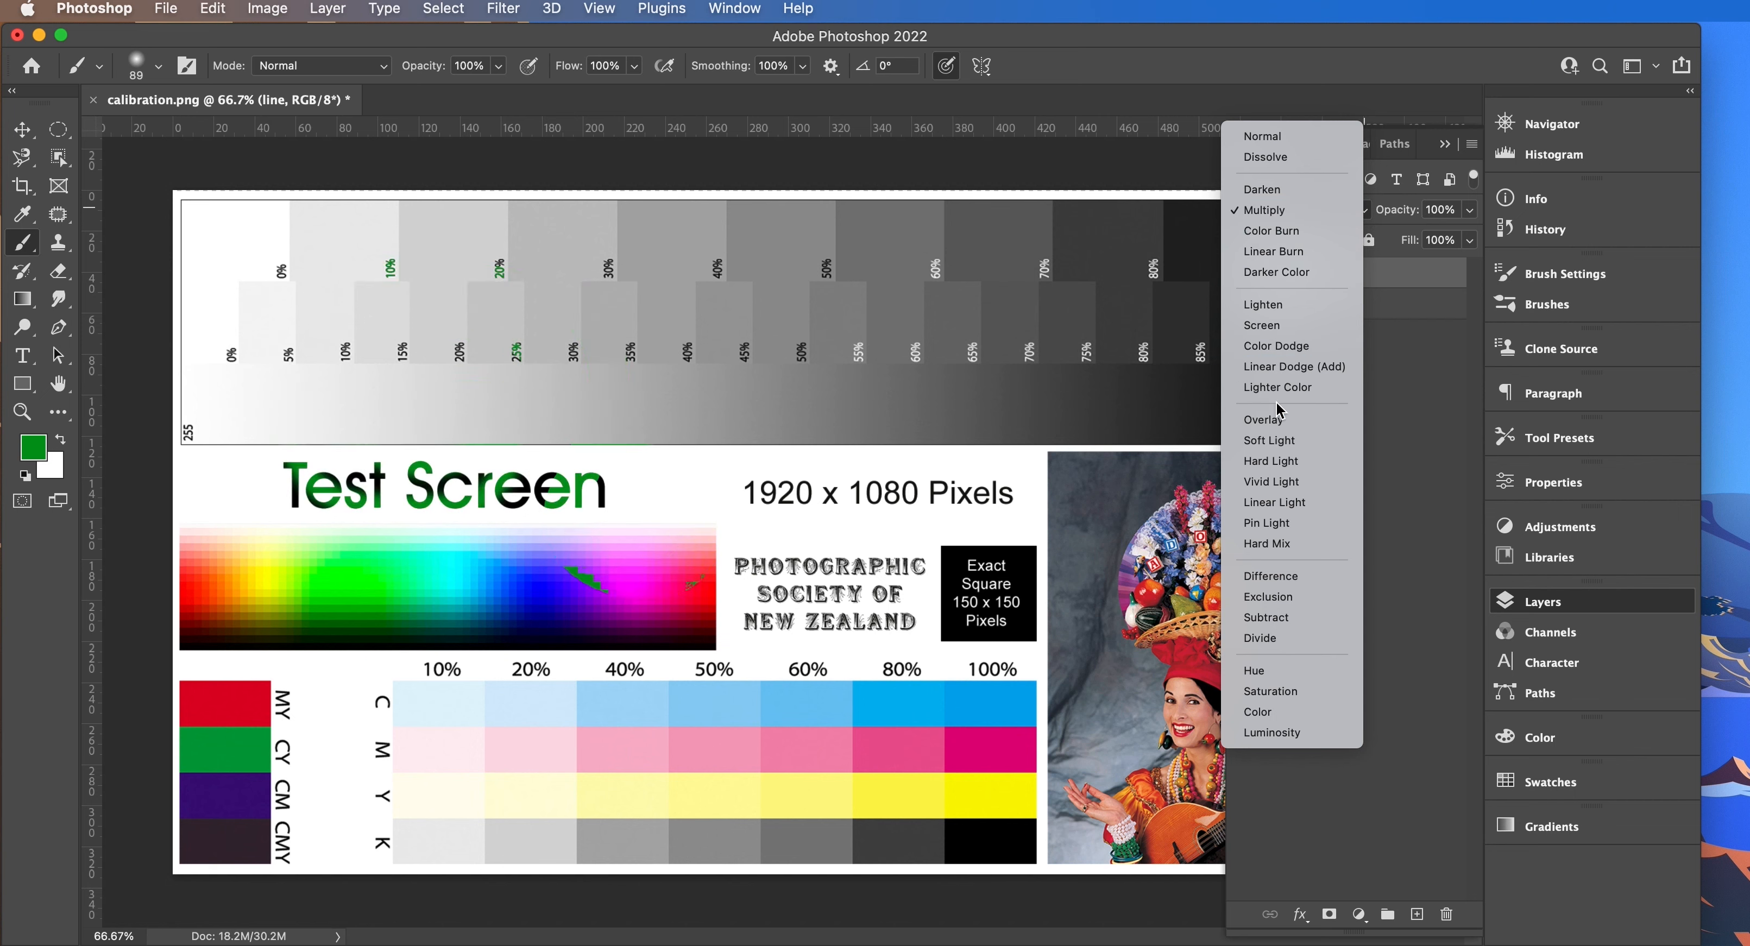
{"action": "left_click", "coordinate": [1391, 384]}
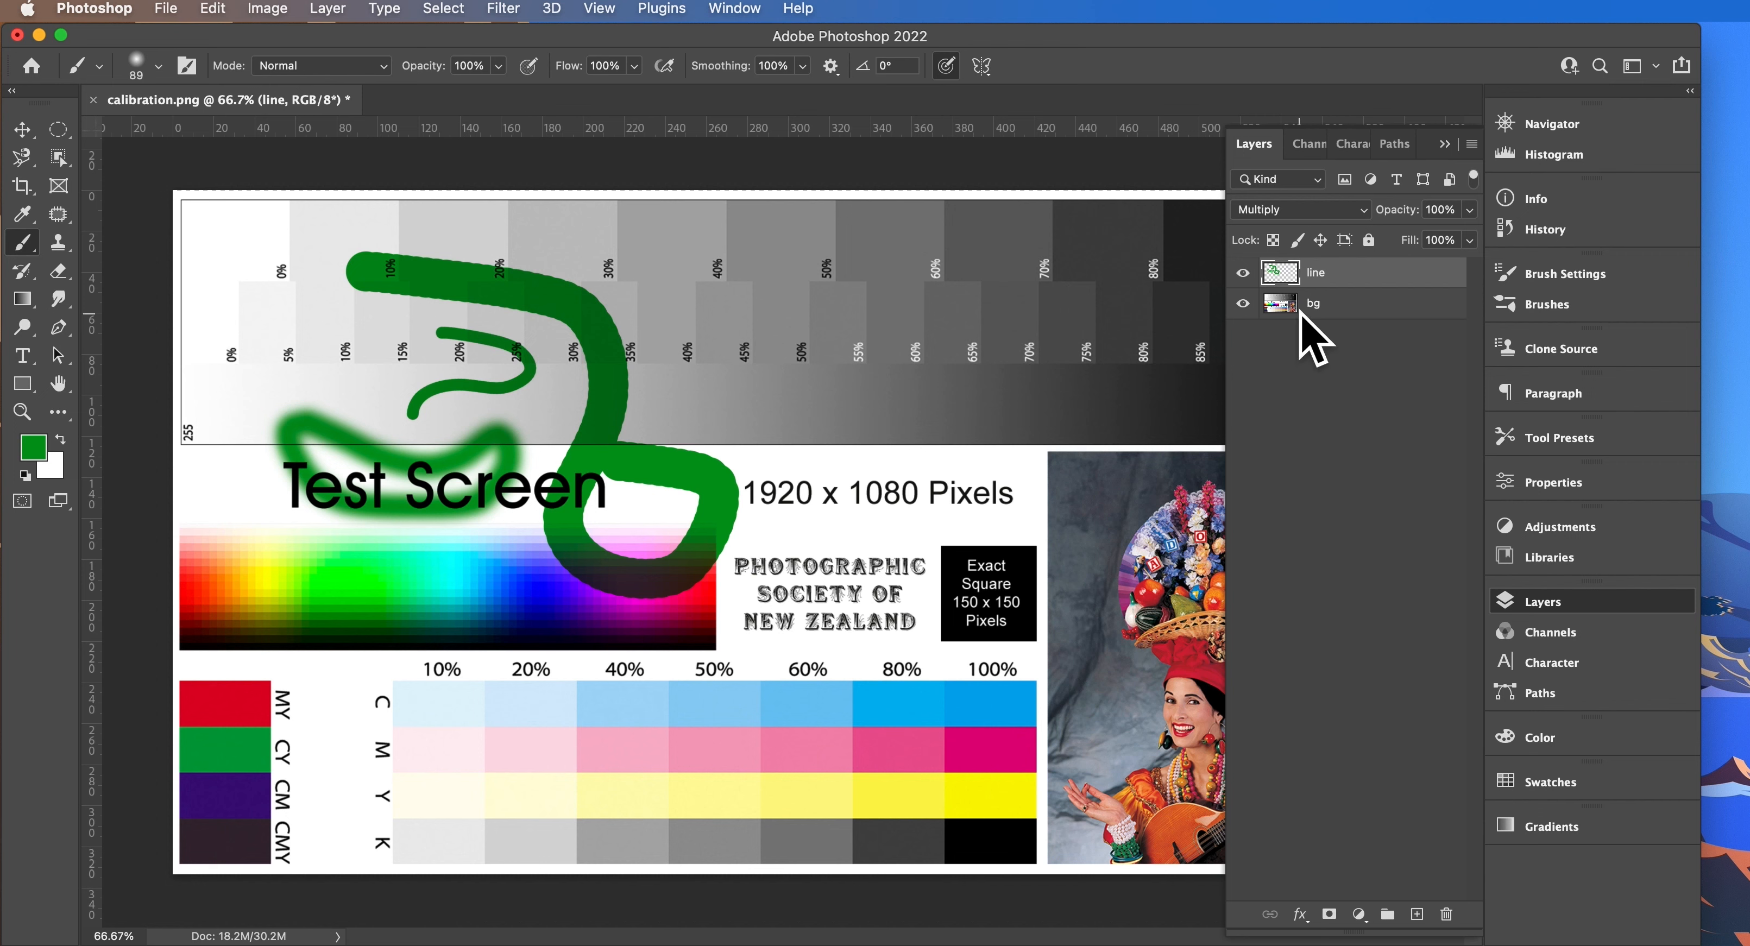
- Select the area containing all the green strokes with the Rectangular Marquee, delete them from the "line" layer and deselect
{"action": "left_click", "coordinate": [59, 242]}
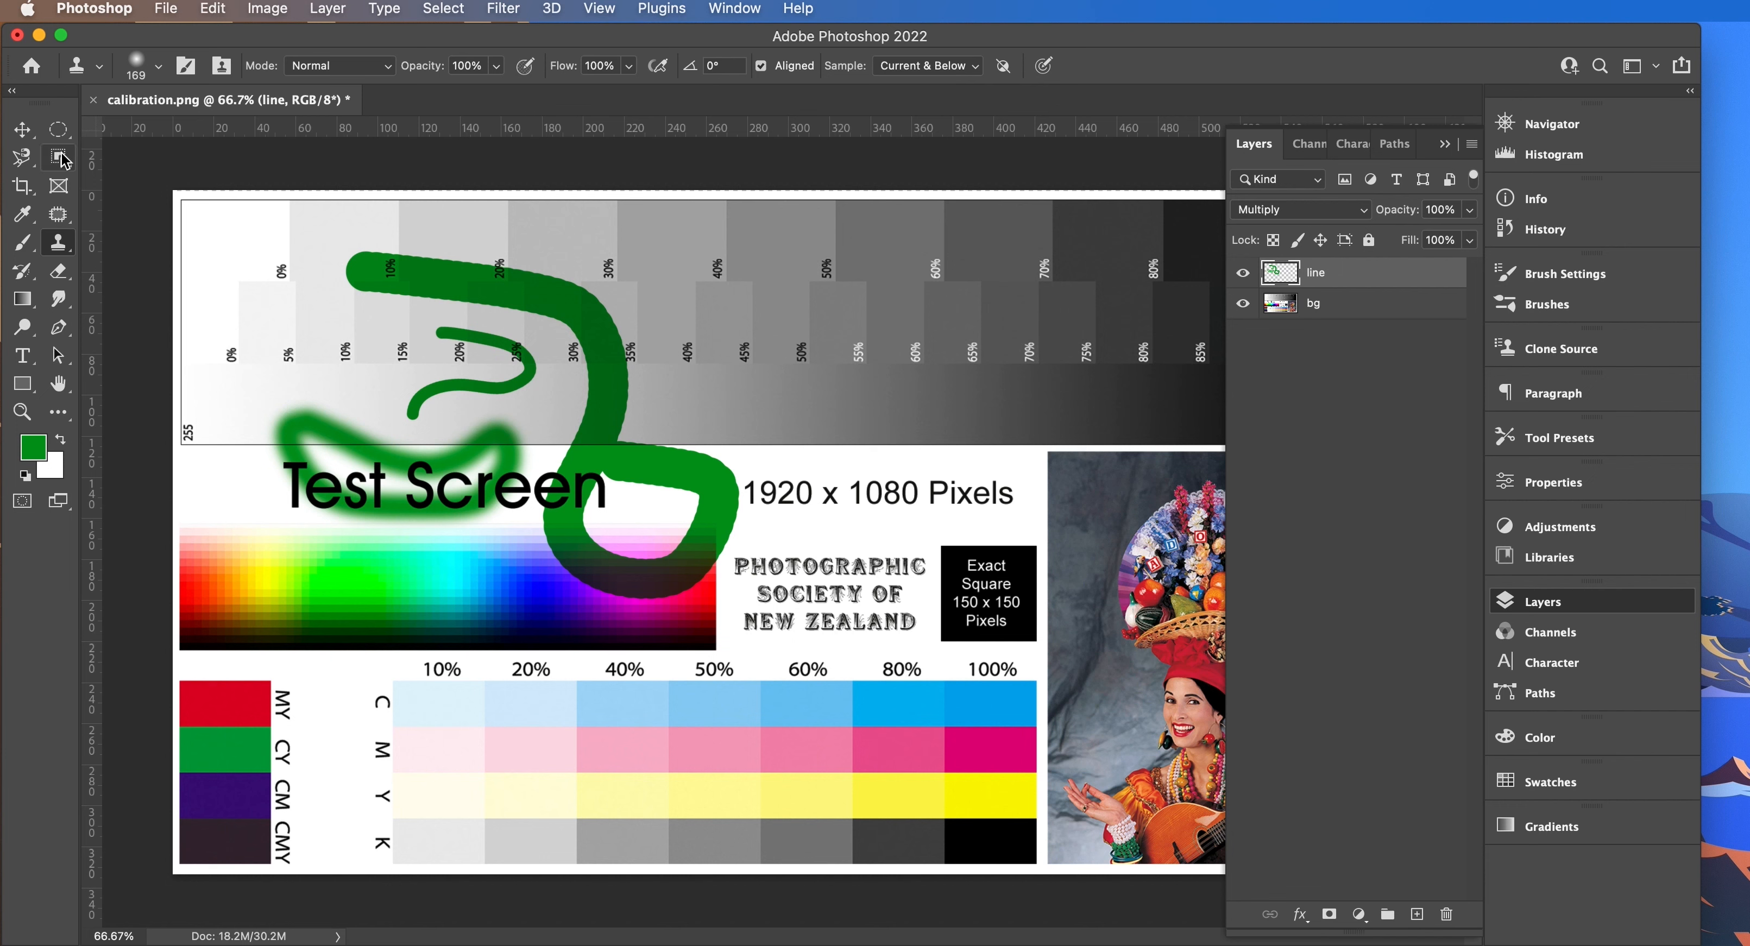
{"action": "left_click", "coordinate": [61, 133]}
{"action": "right_click", "coordinate": [61, 132]}
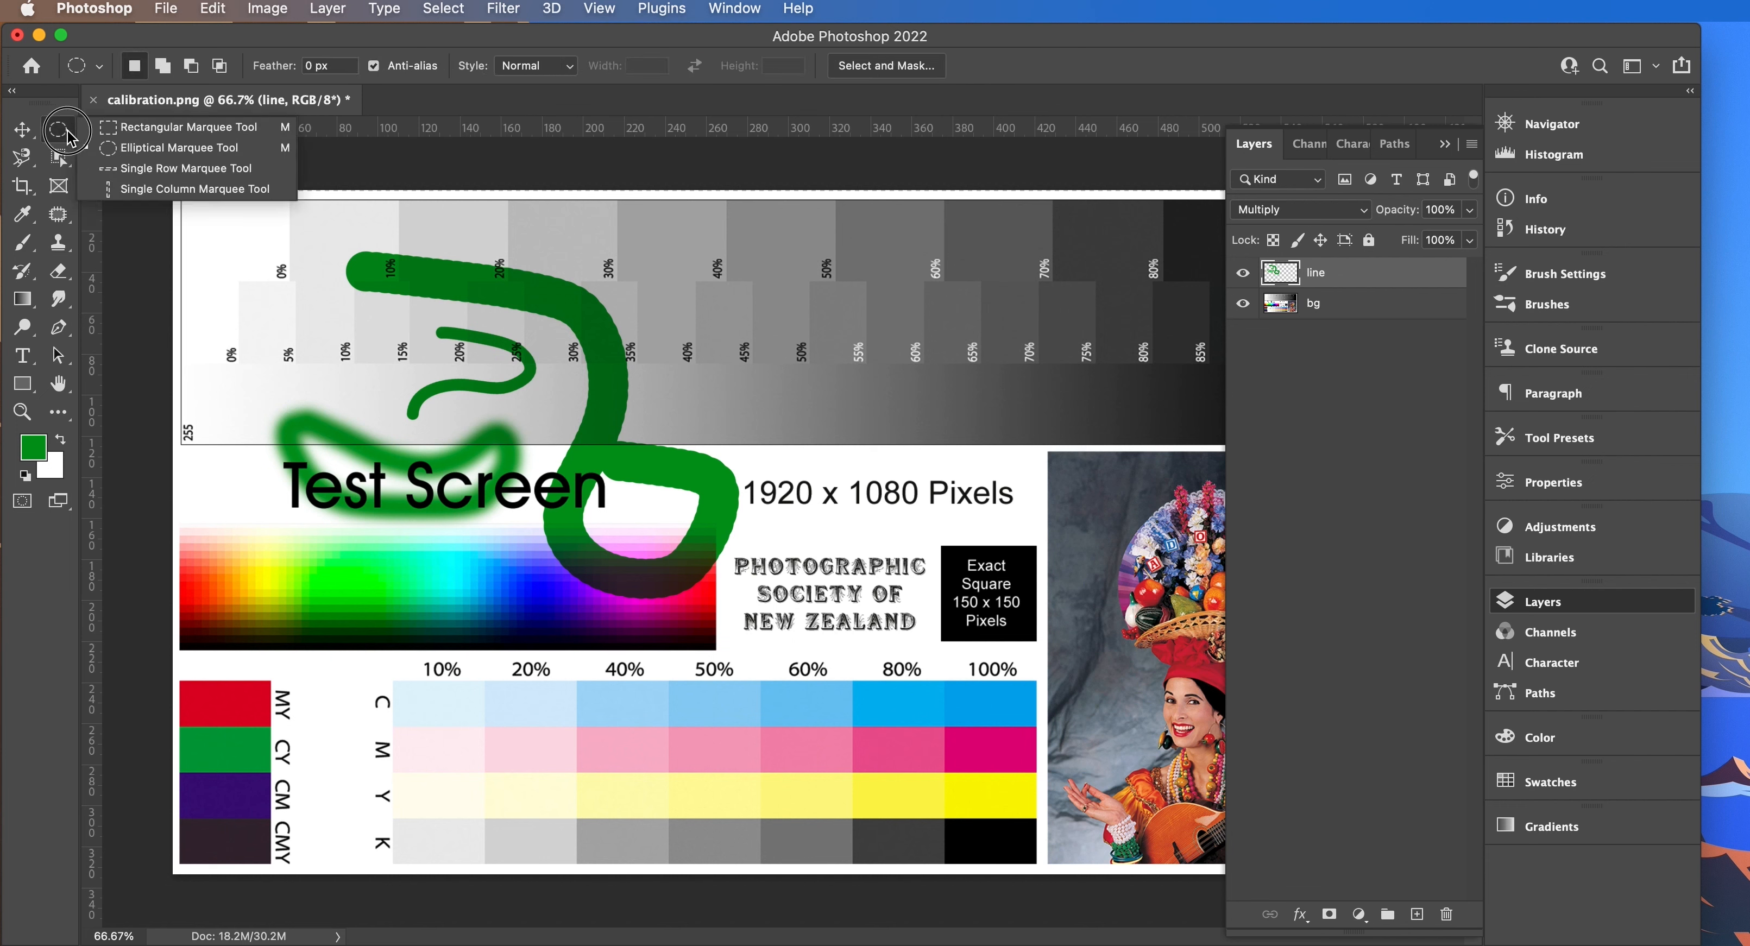
{"action": "left_click", "coordinate": [112, 140]}
{"action": "left_click_drag", "start_coordinate": [173, 190], "coordinate": [854, 698]}
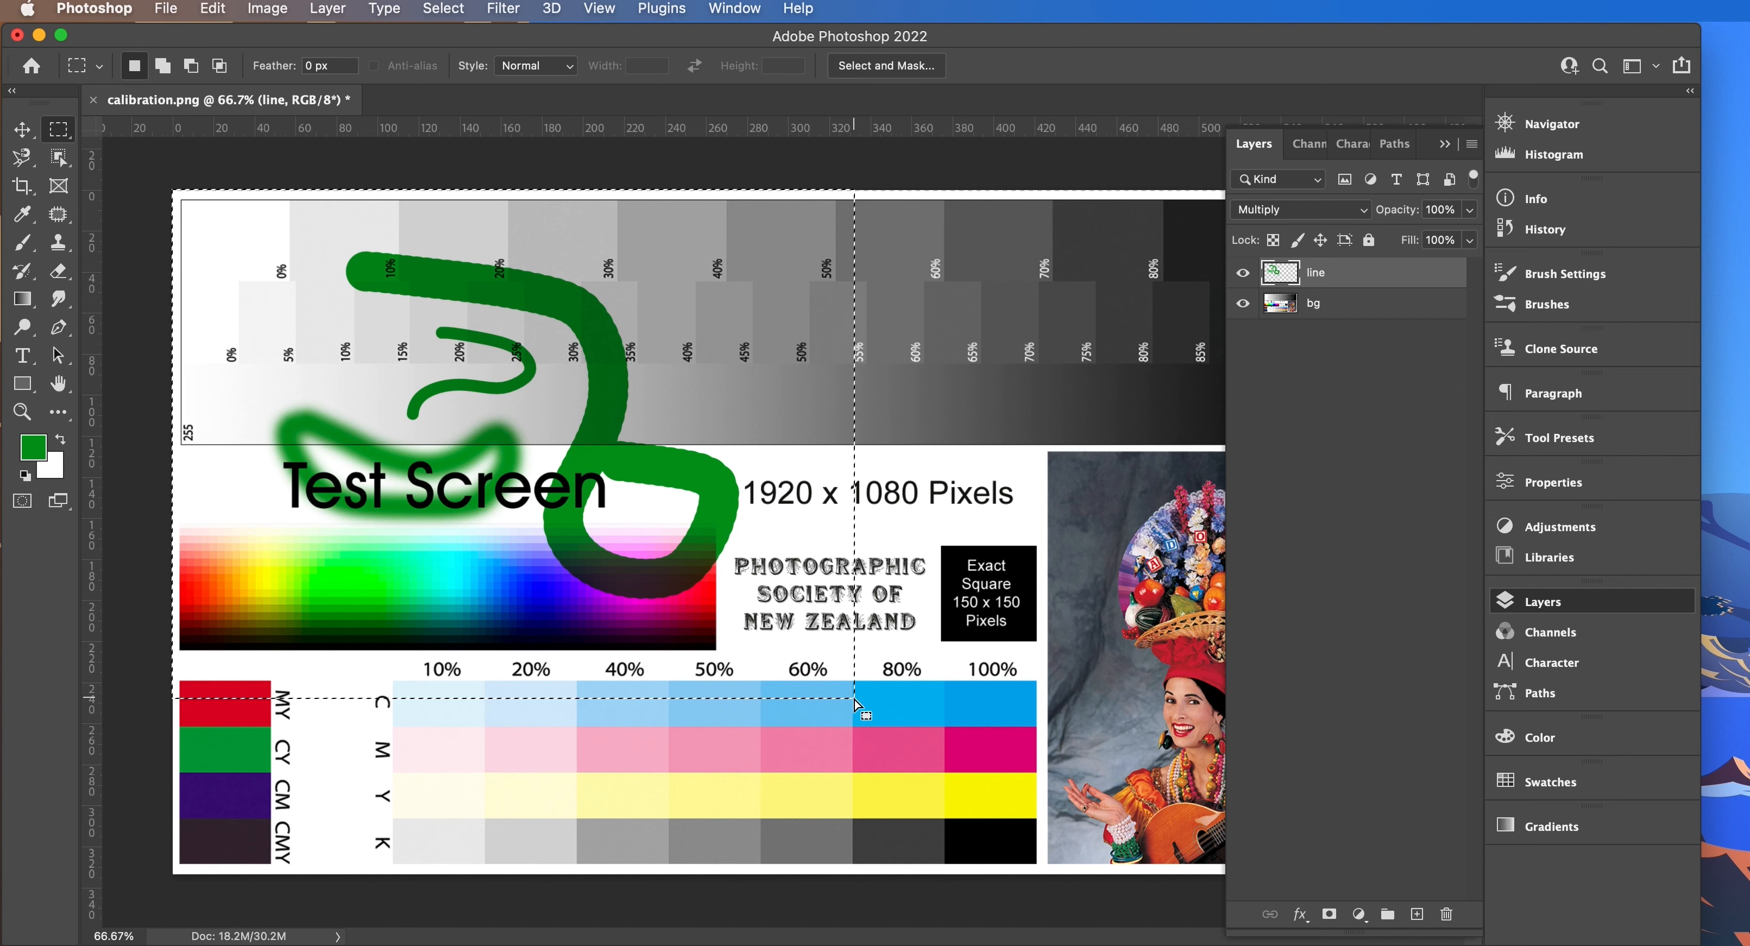
{"action": "key", "text": "Delete"}
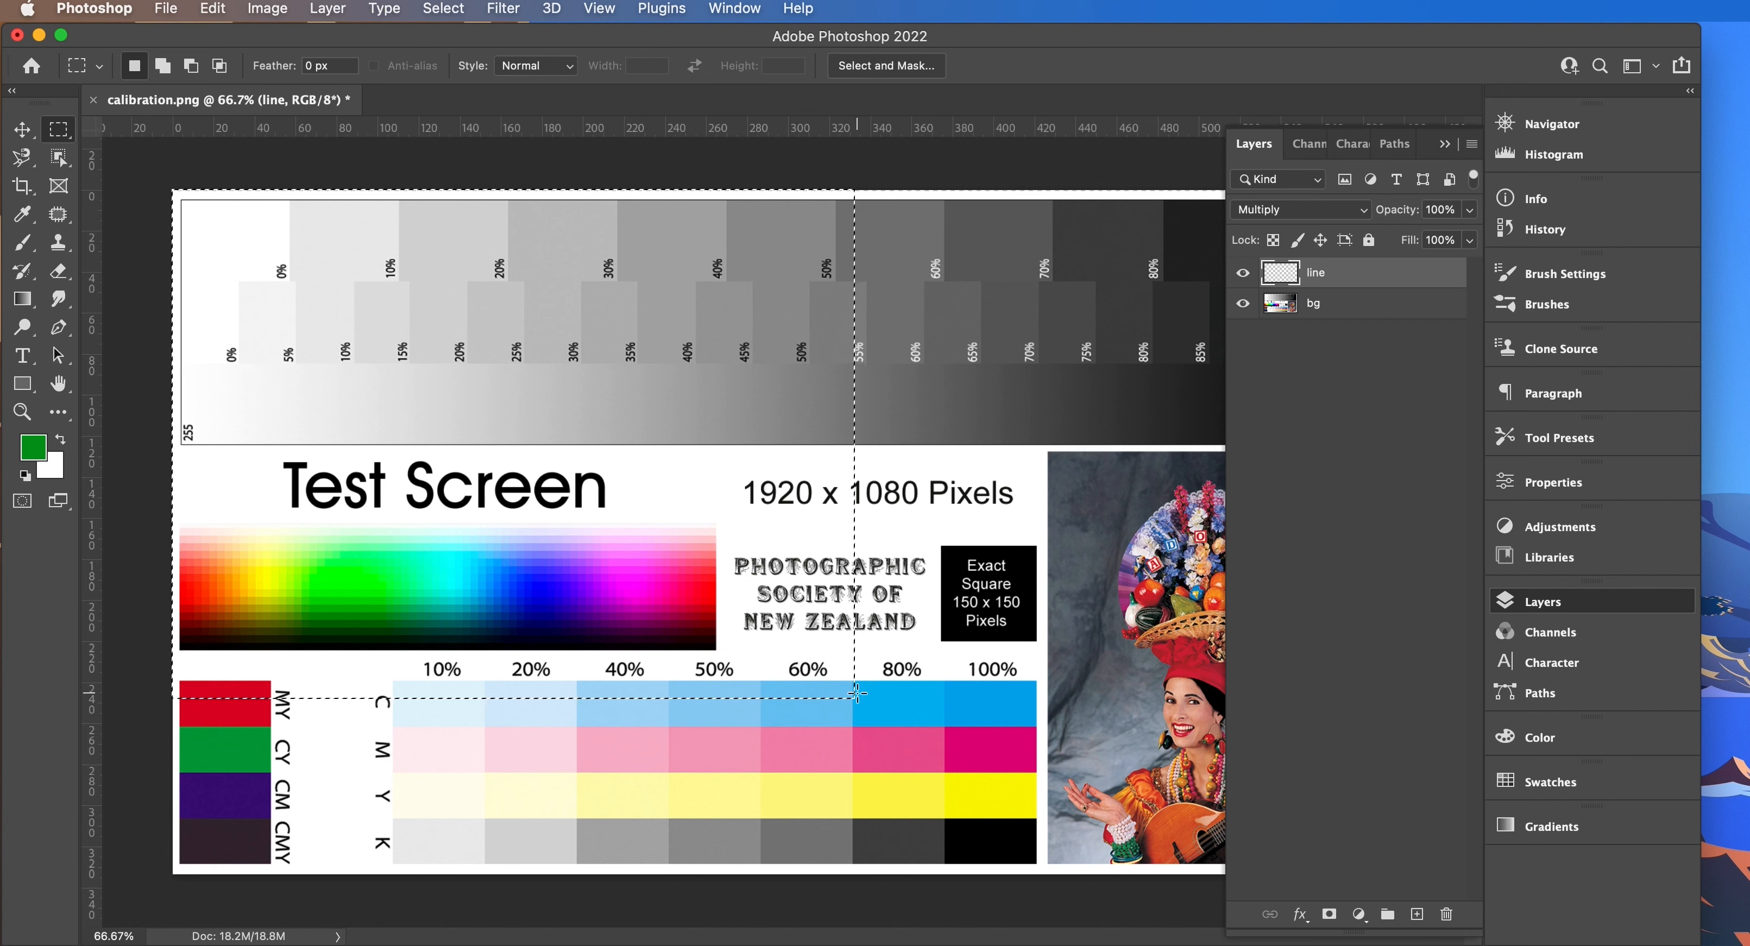
{"action": "key", "text": "super+d"}
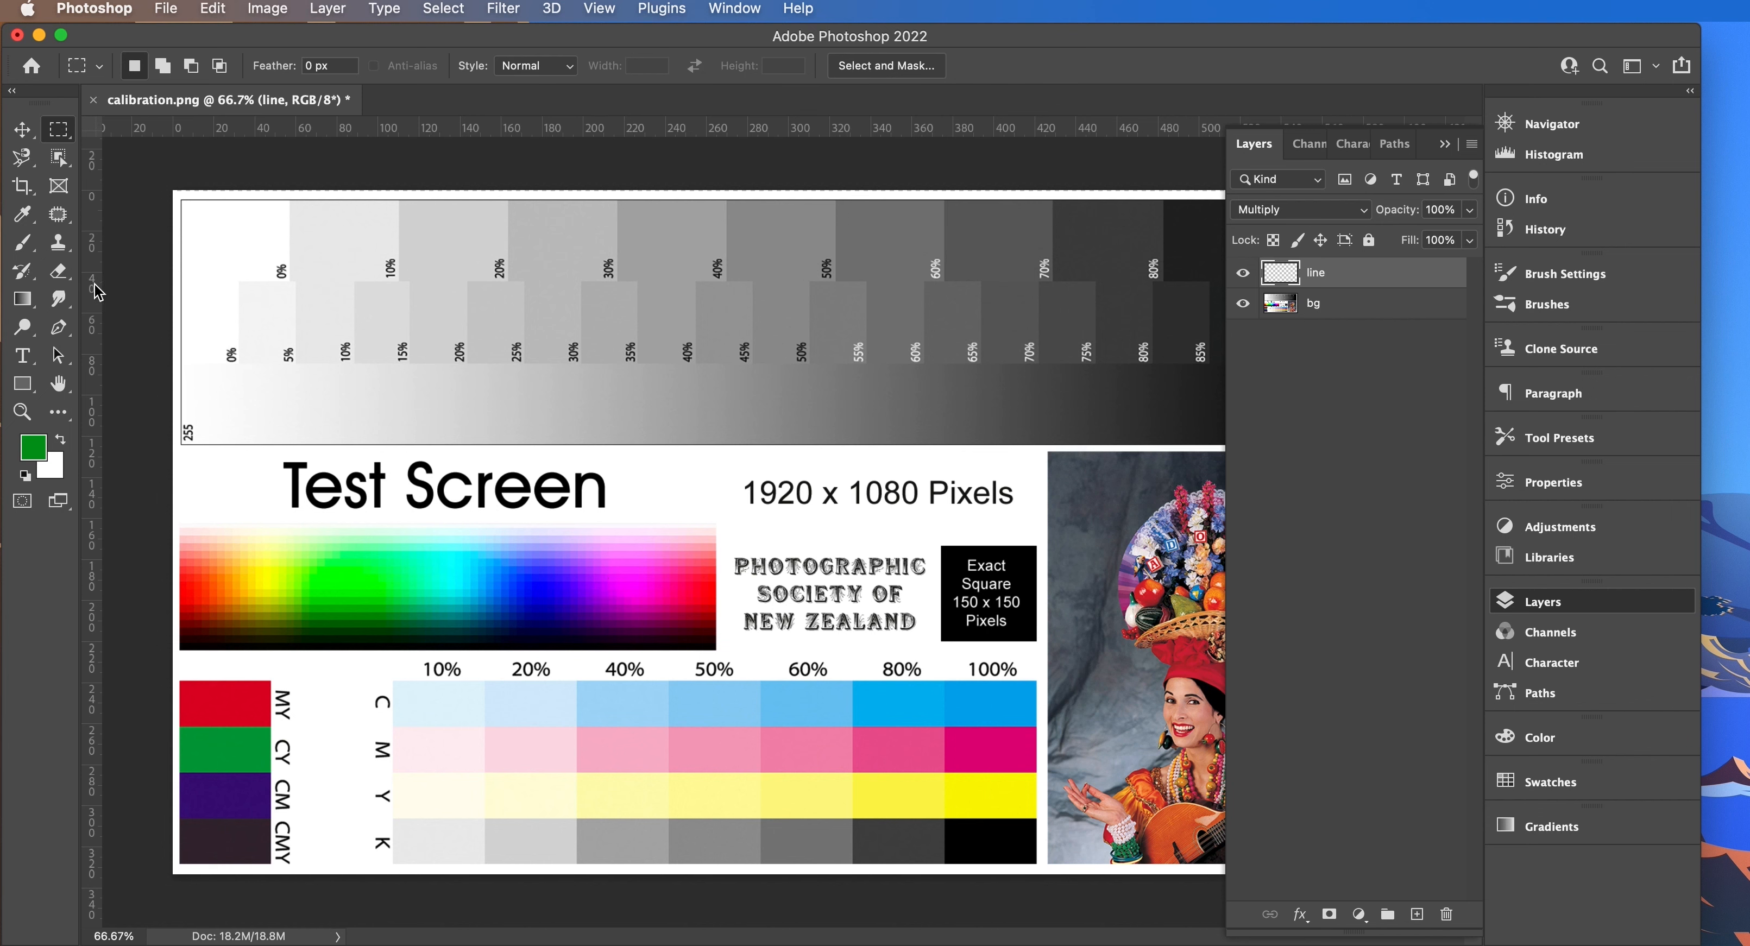
- Choose the Clone Stamp tool and open IMG_6067.jpg from the Desktop folder
{"action": "left_click", "coordinate": [58, 242]}
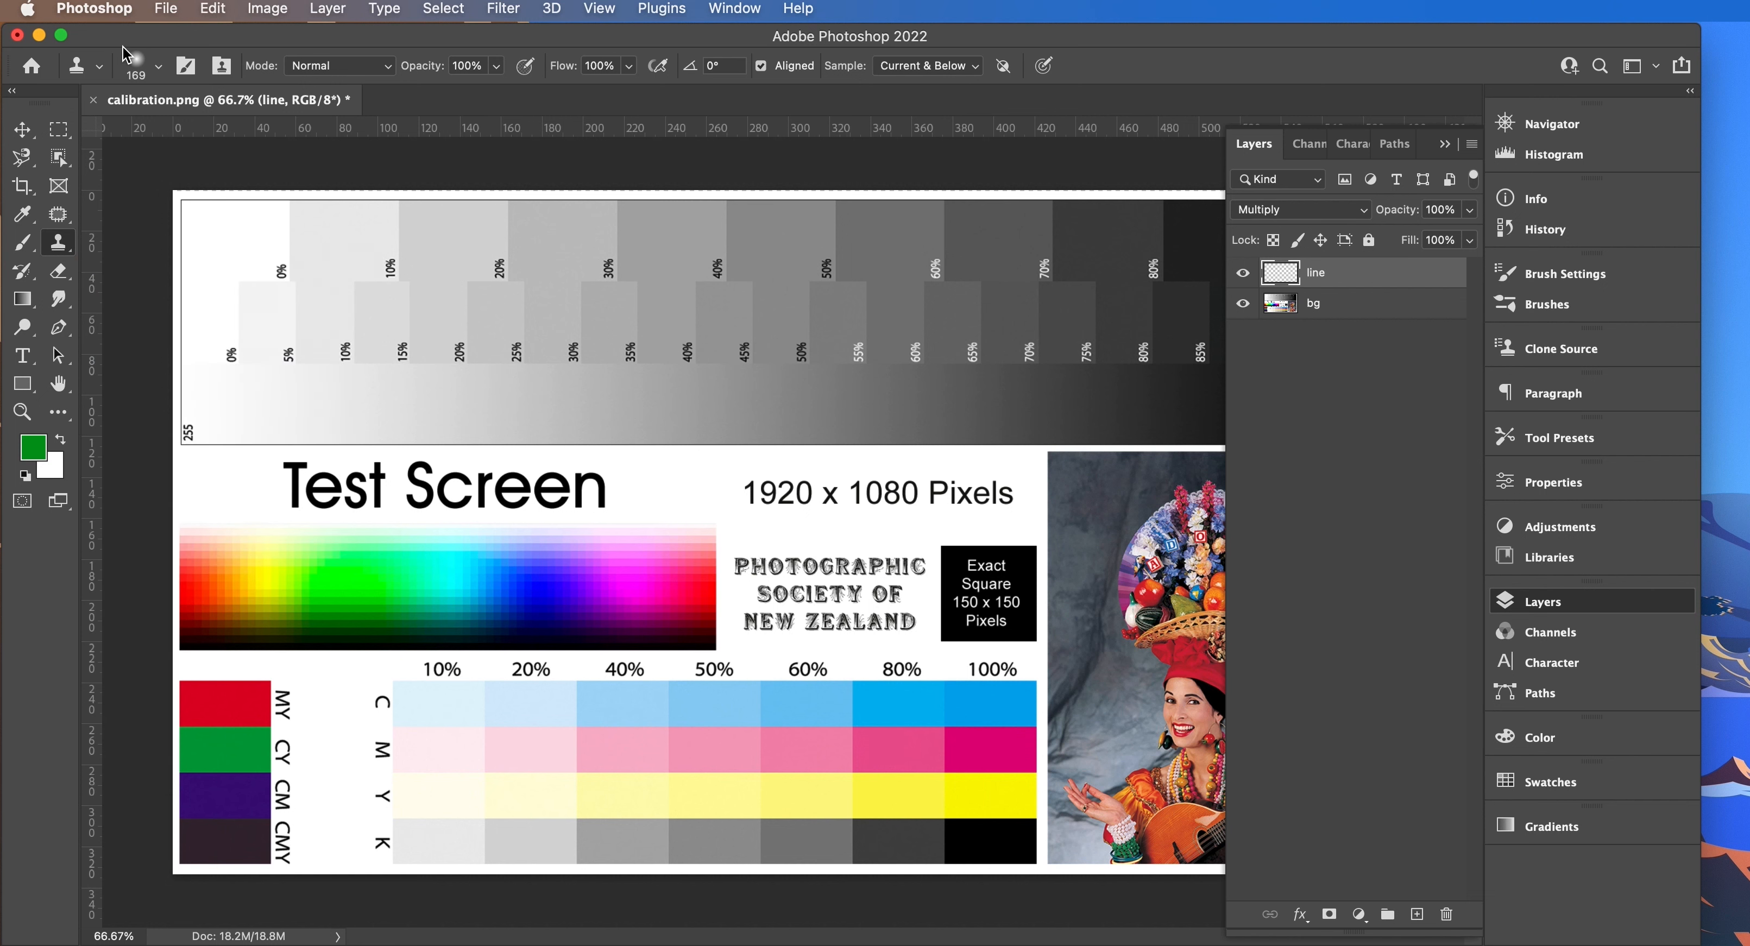
{"action": "key", "text": "super+o"}
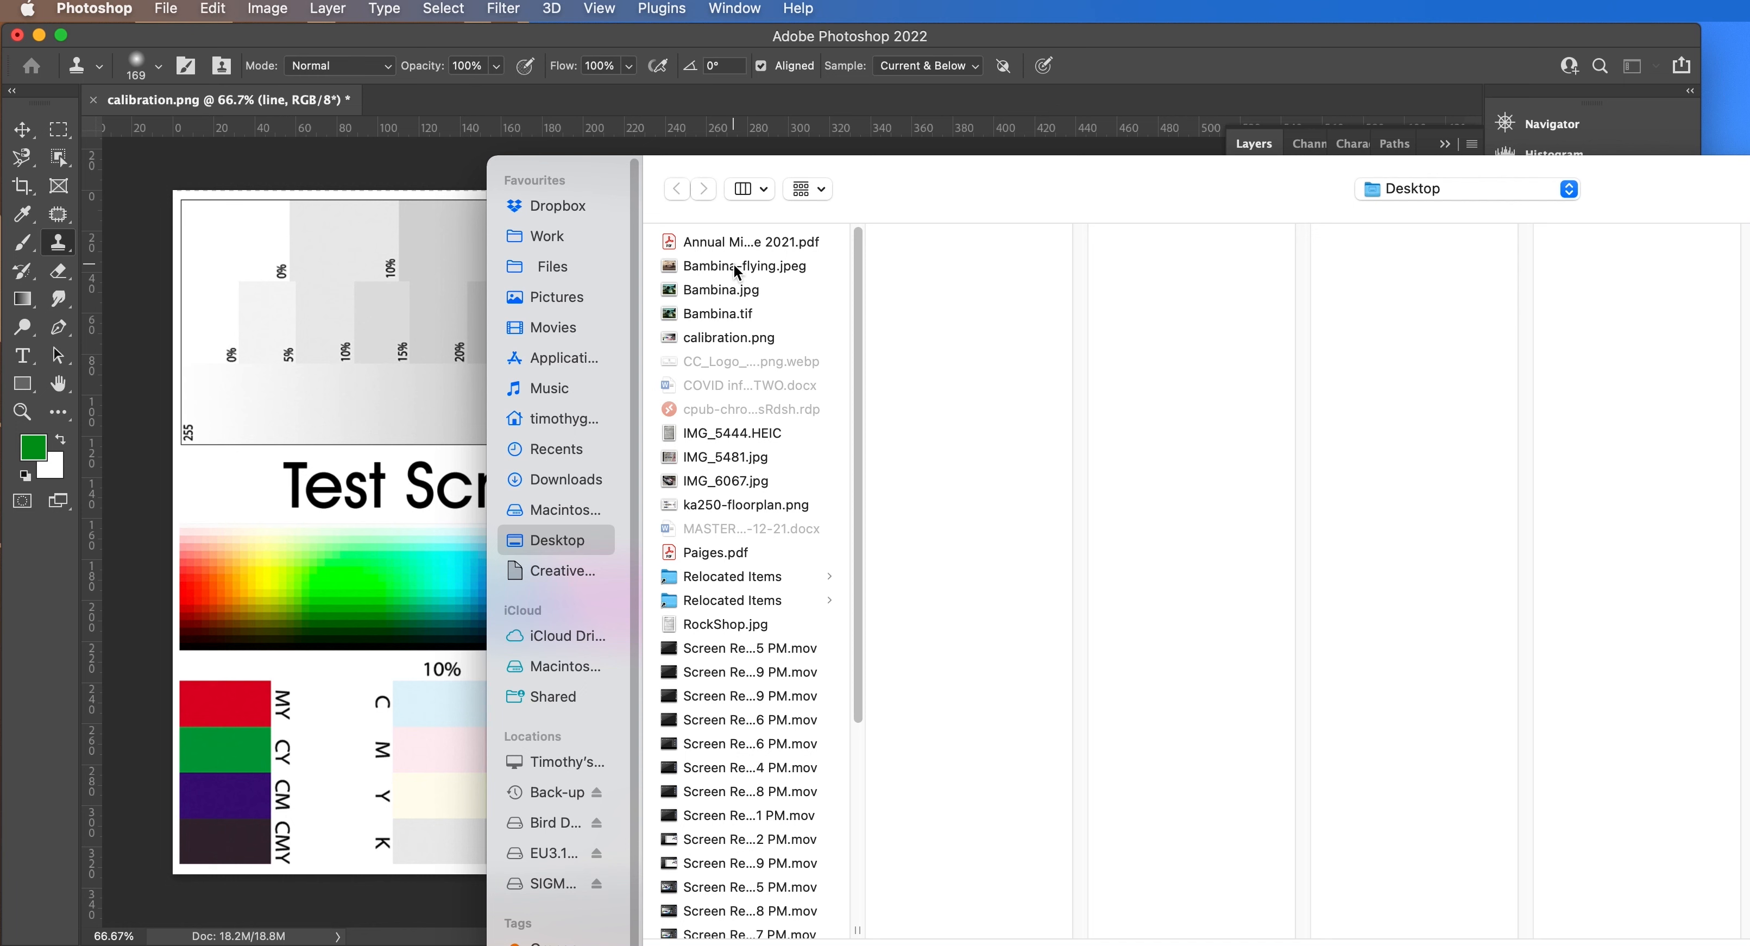
{"action": "left_click", "coordinate": [739, 289]}
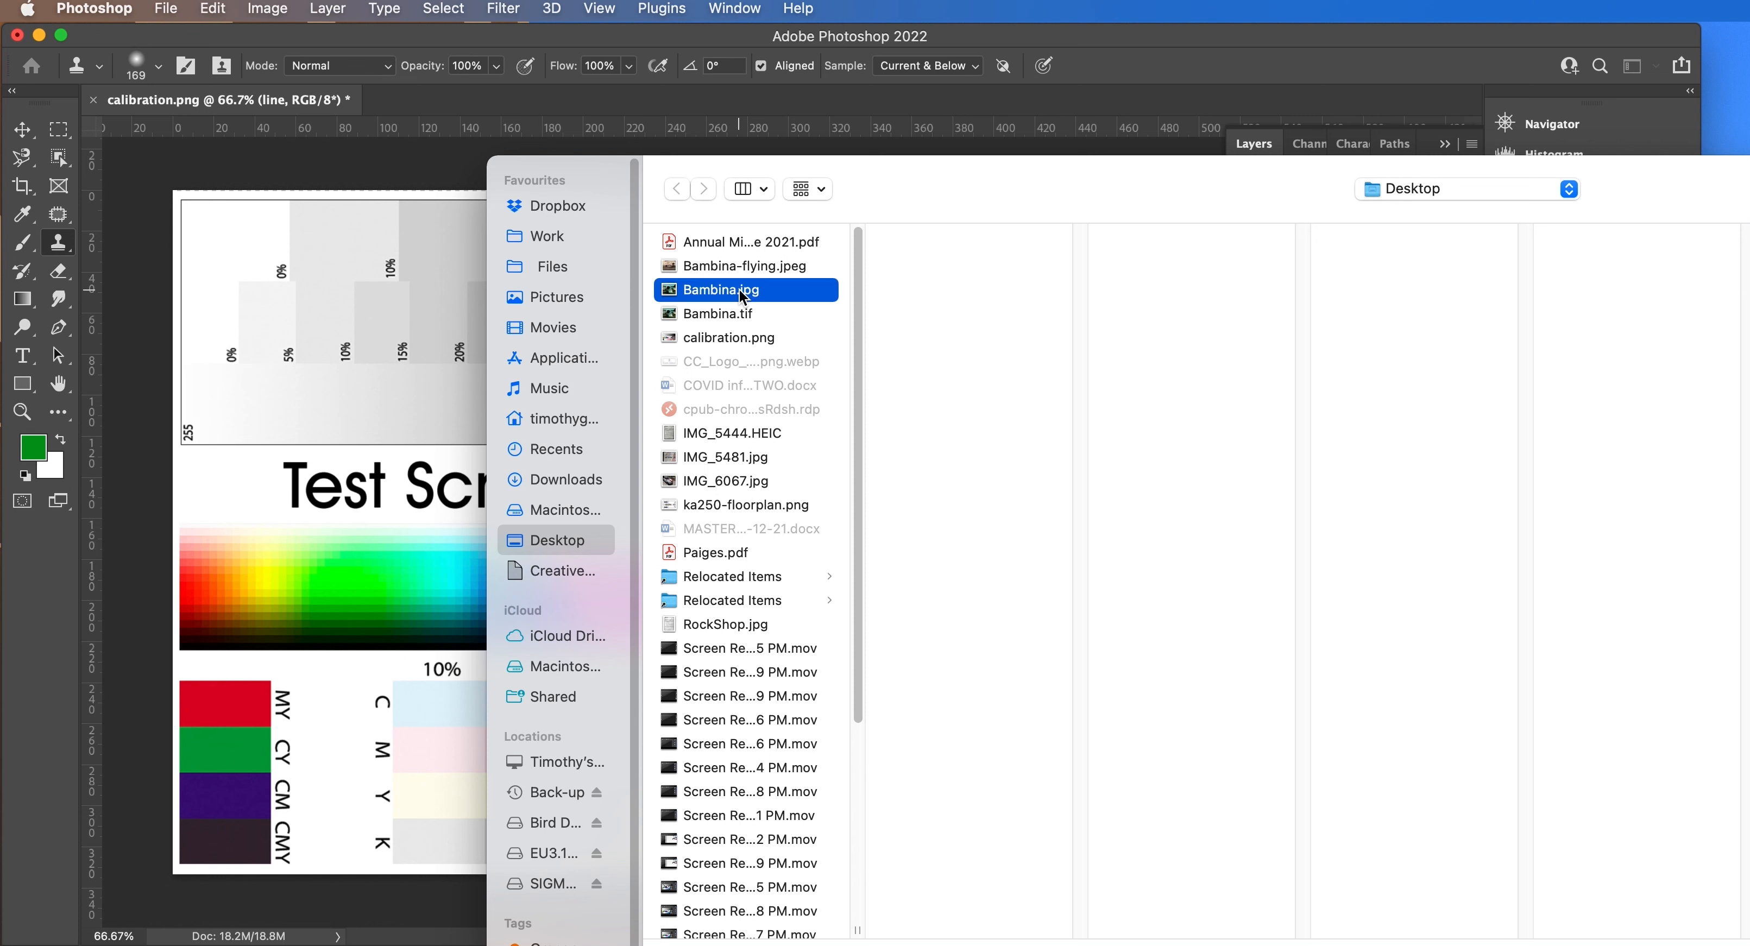
{"action": "left_click", "coordinate": [728, 484]}
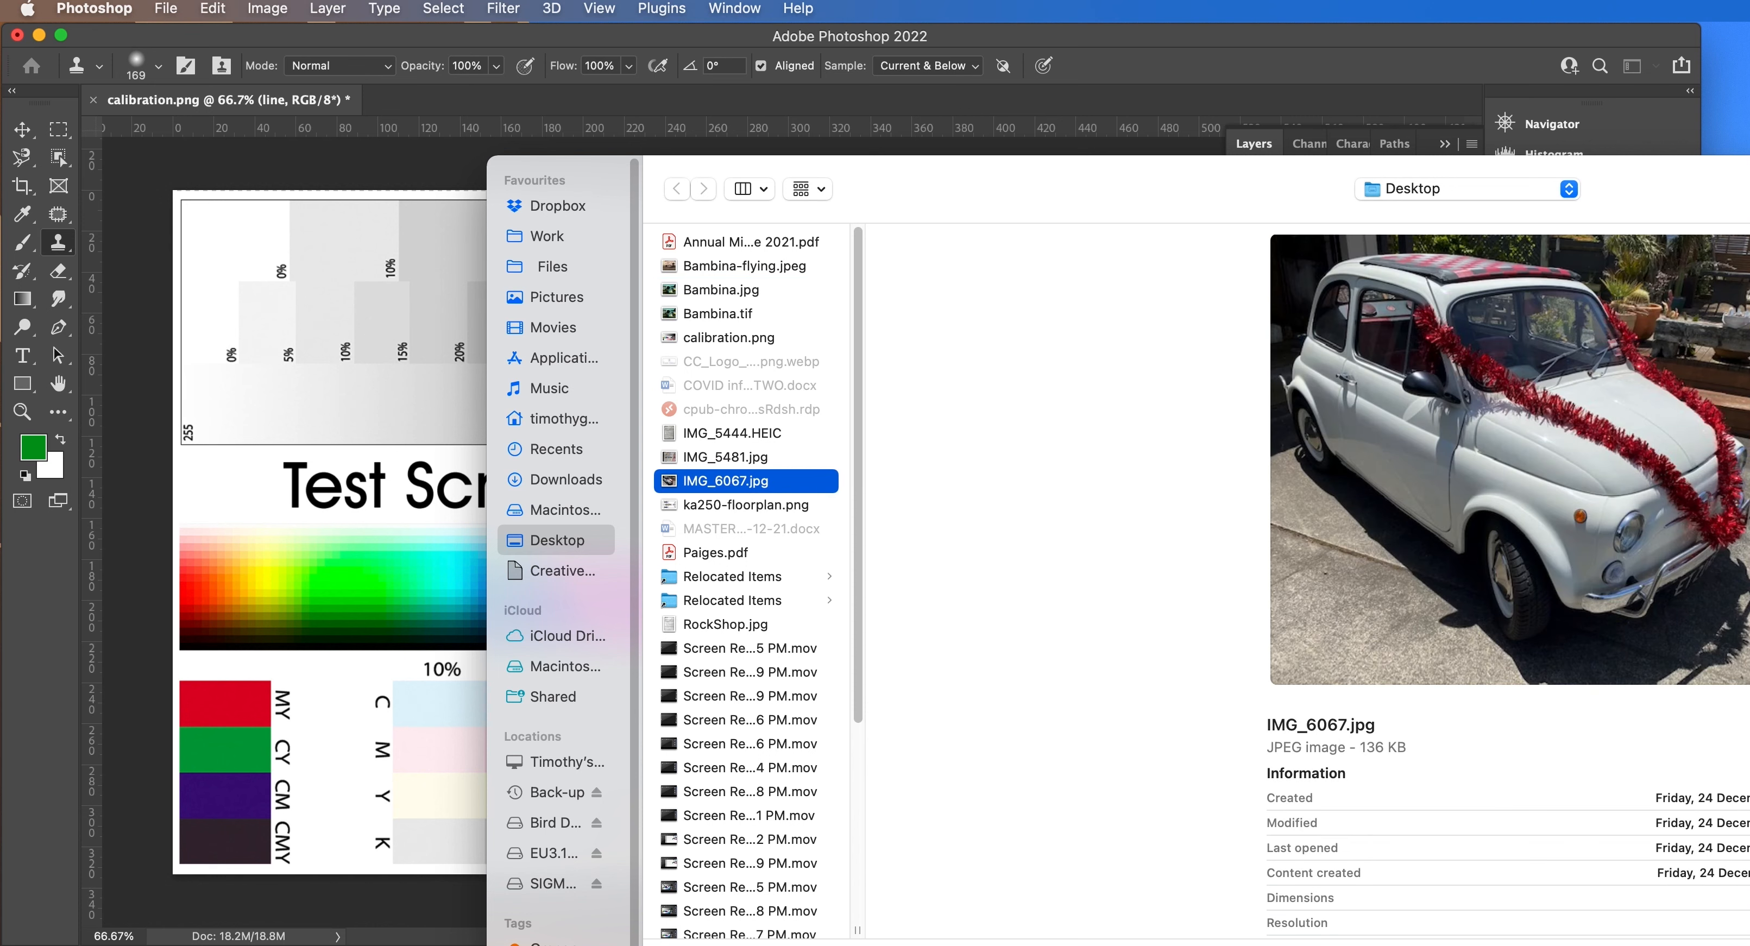
{"action": "key", "text": "Return"}
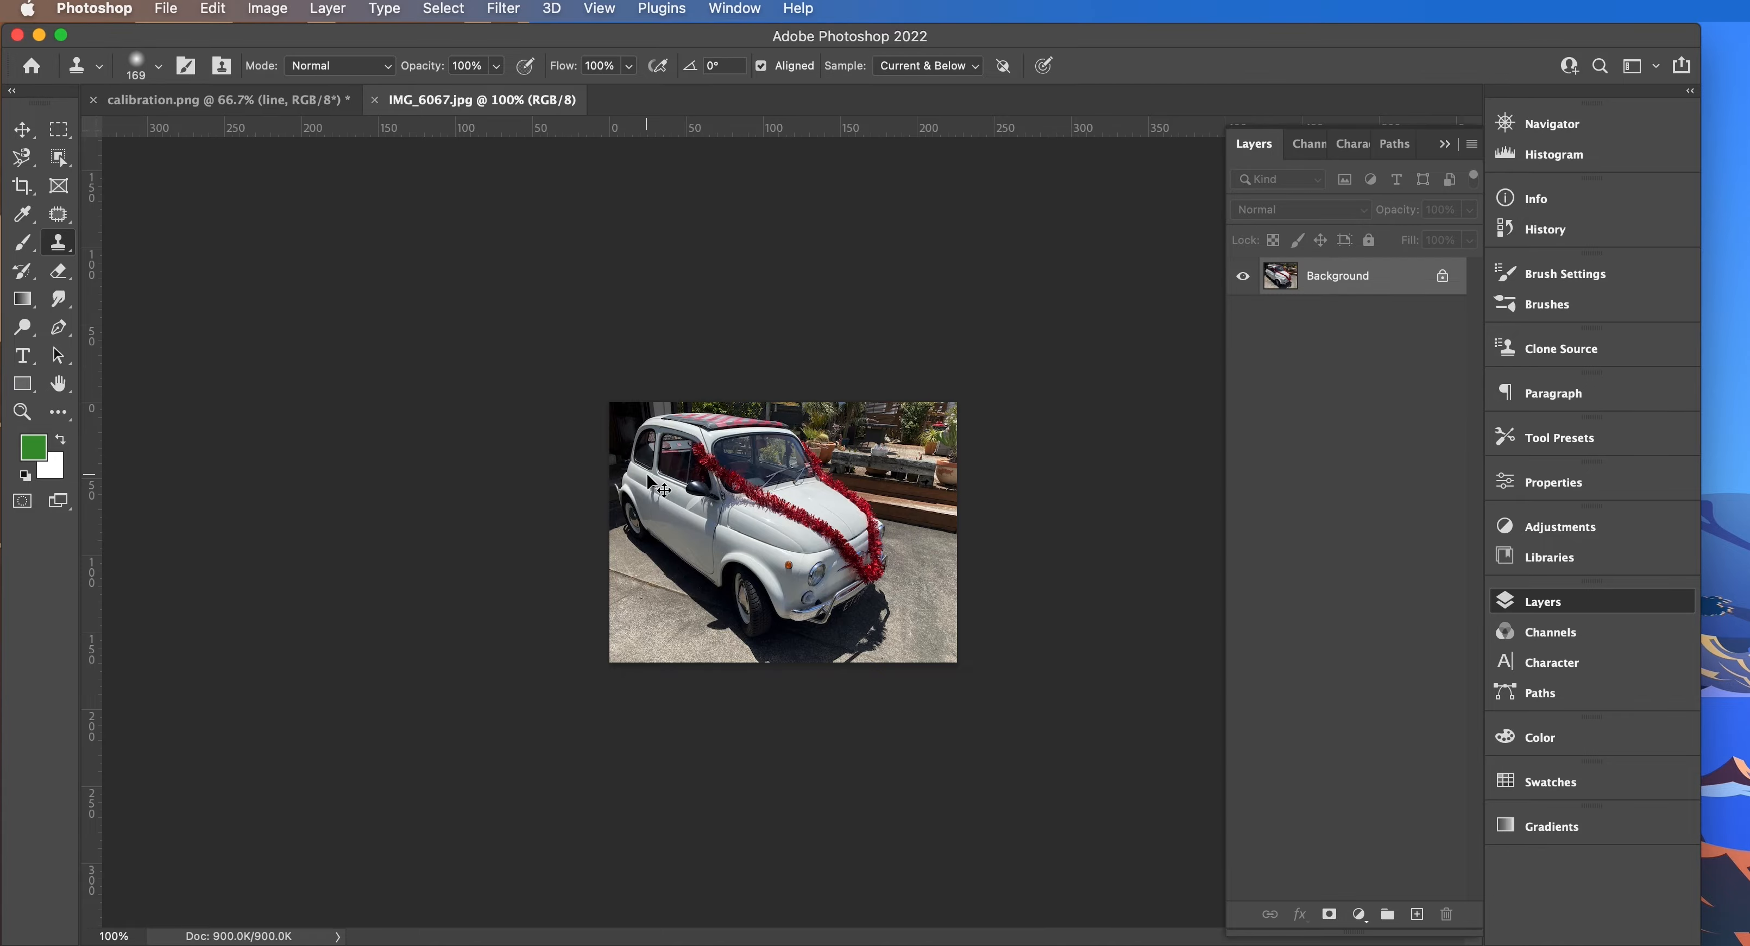
- Examine the car photo at magnifications up to 800%, fit the whole picture in view and return it to 200%
{"action": "key", "text": "super+equal"}
{"action": "key", "text": "super+equal"}
{"action": "key", "text": "super+minus"}
{"action": "key", "text": "super+minus"}
{"action": "key", "text": "super+equal"}
{"action": "key", "text": "super+equal"}
{"action": "key", "text": "super+equal"}
{"action": "key", "text": "super+equal"}
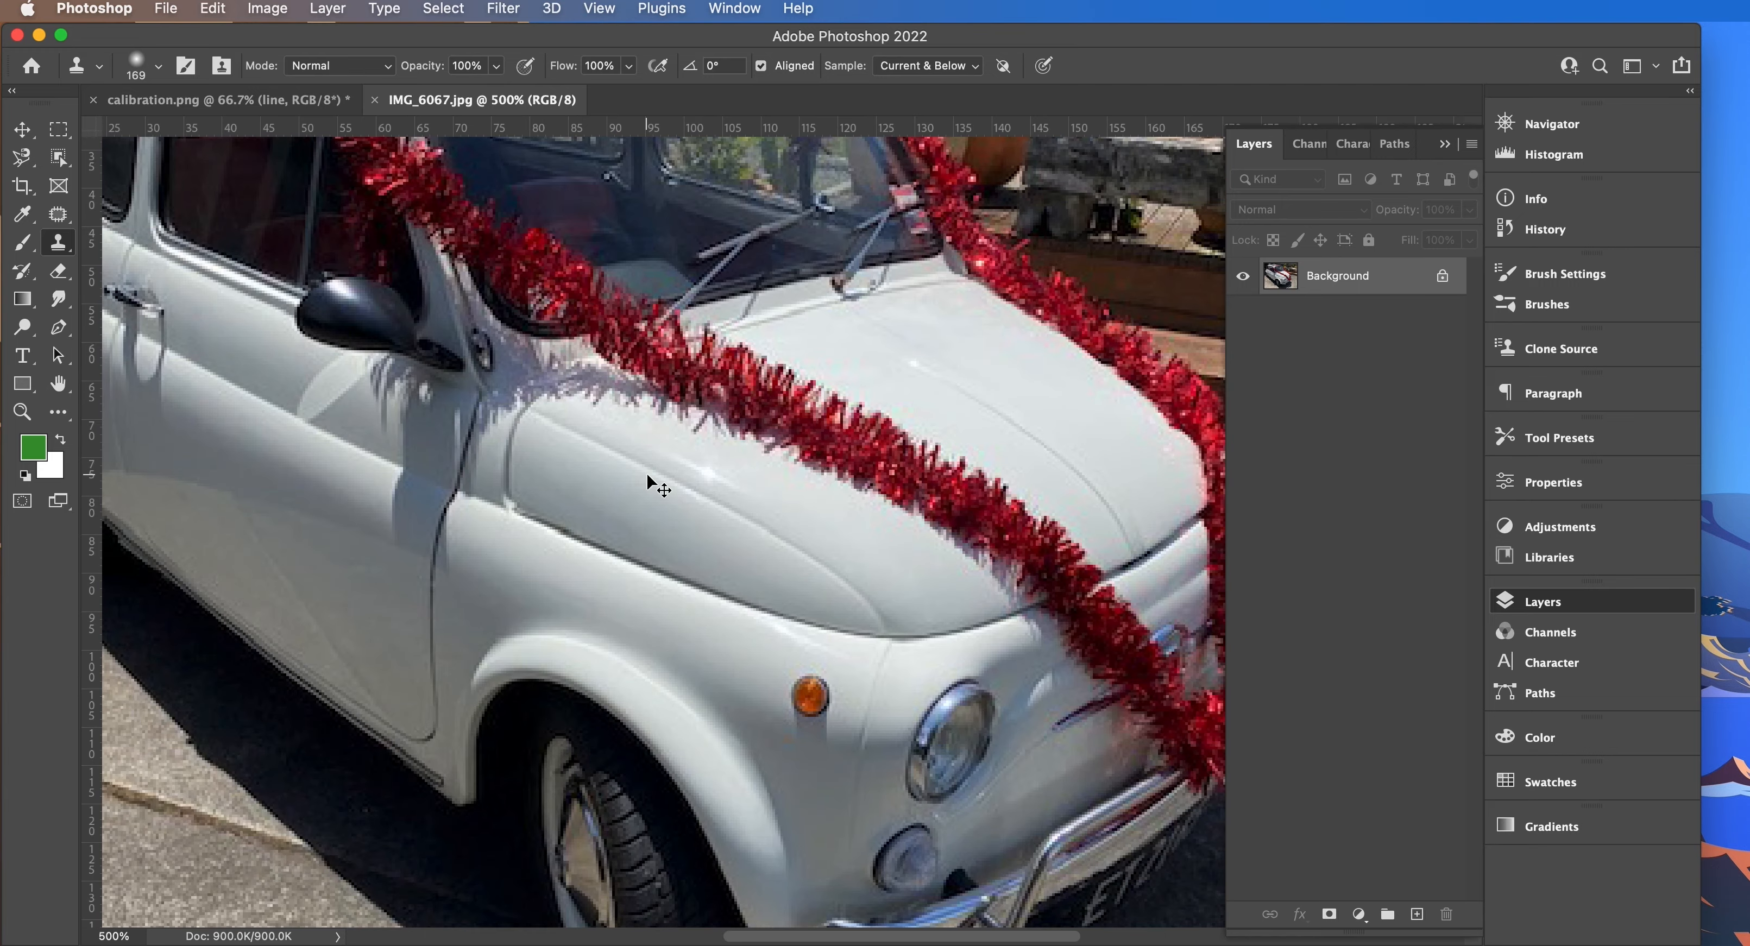
{"action": "key", "text": "super+equal"}
{"action": "key", "text": "super+equal"}
{"action": "key", "text": "super+equal"}
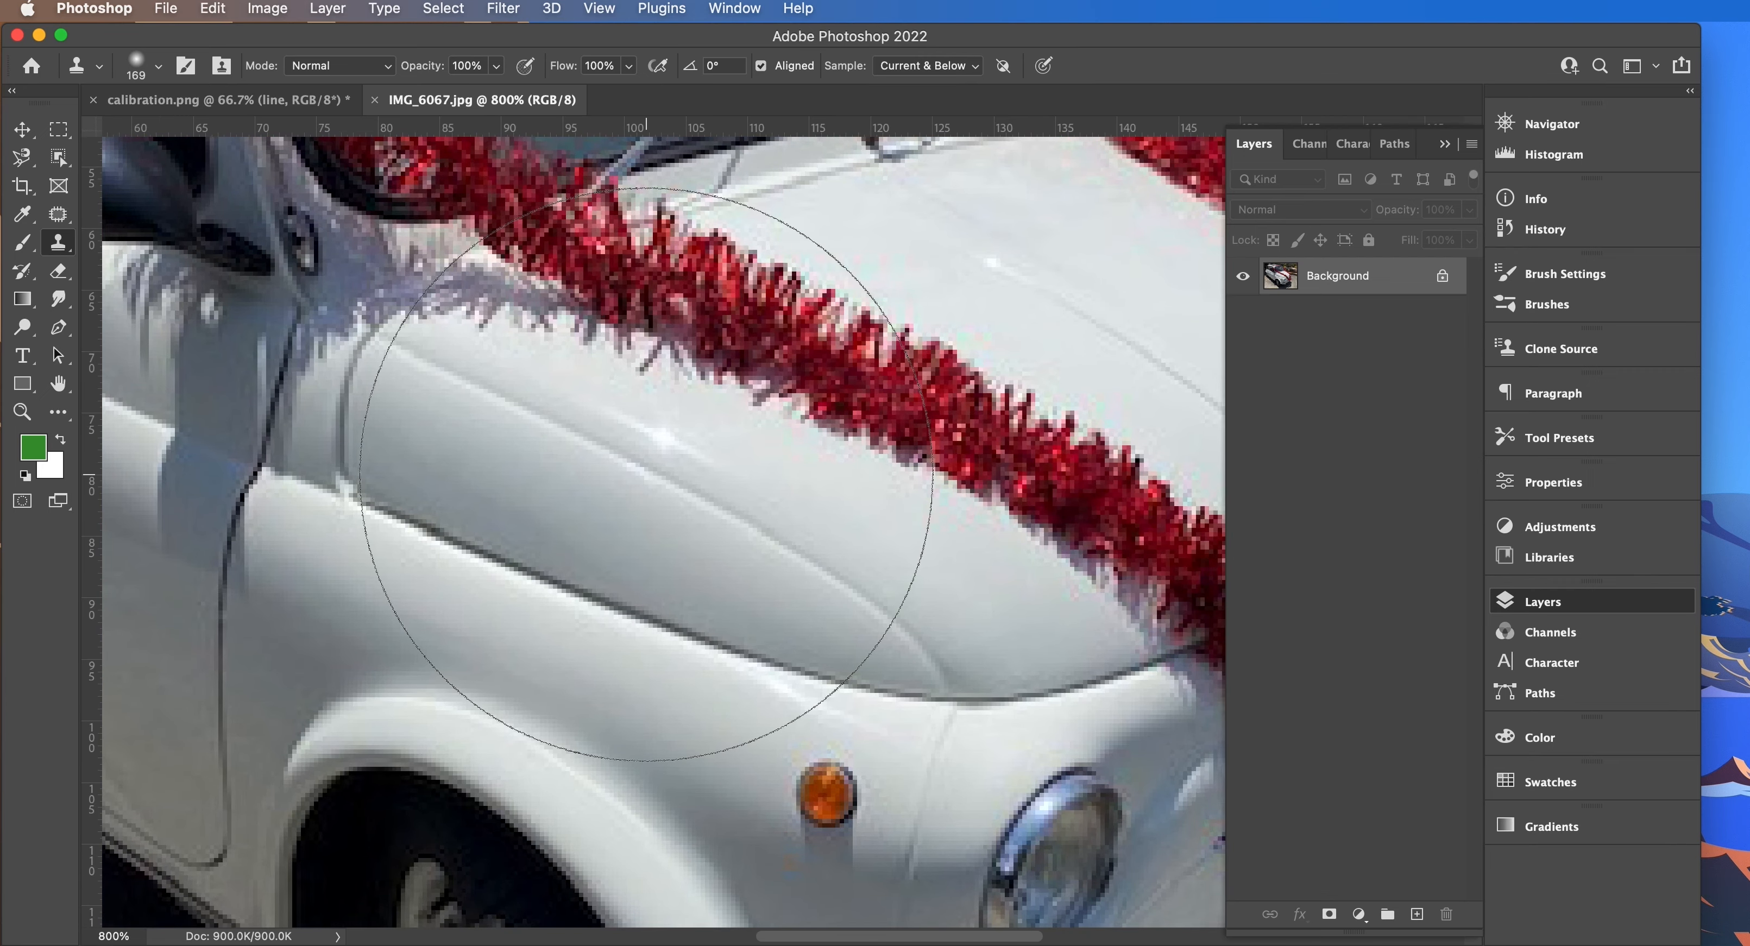
{"action": "key", "text": "super+0"}
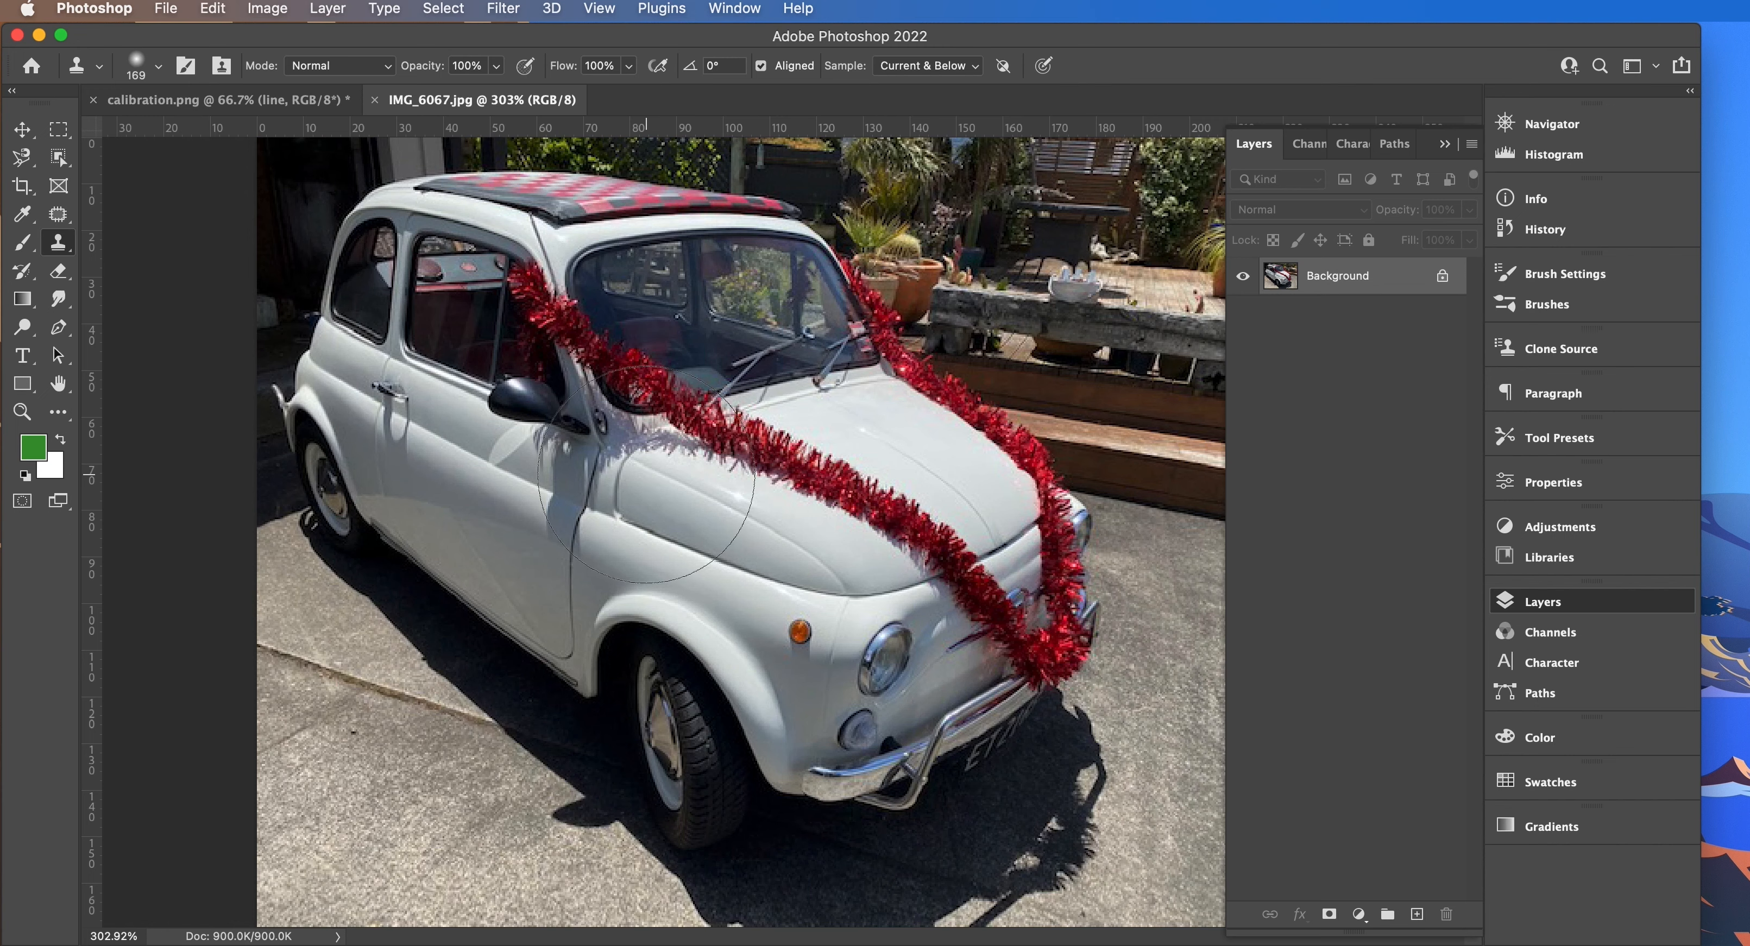
{"action": "key", "text": "super+minus"}
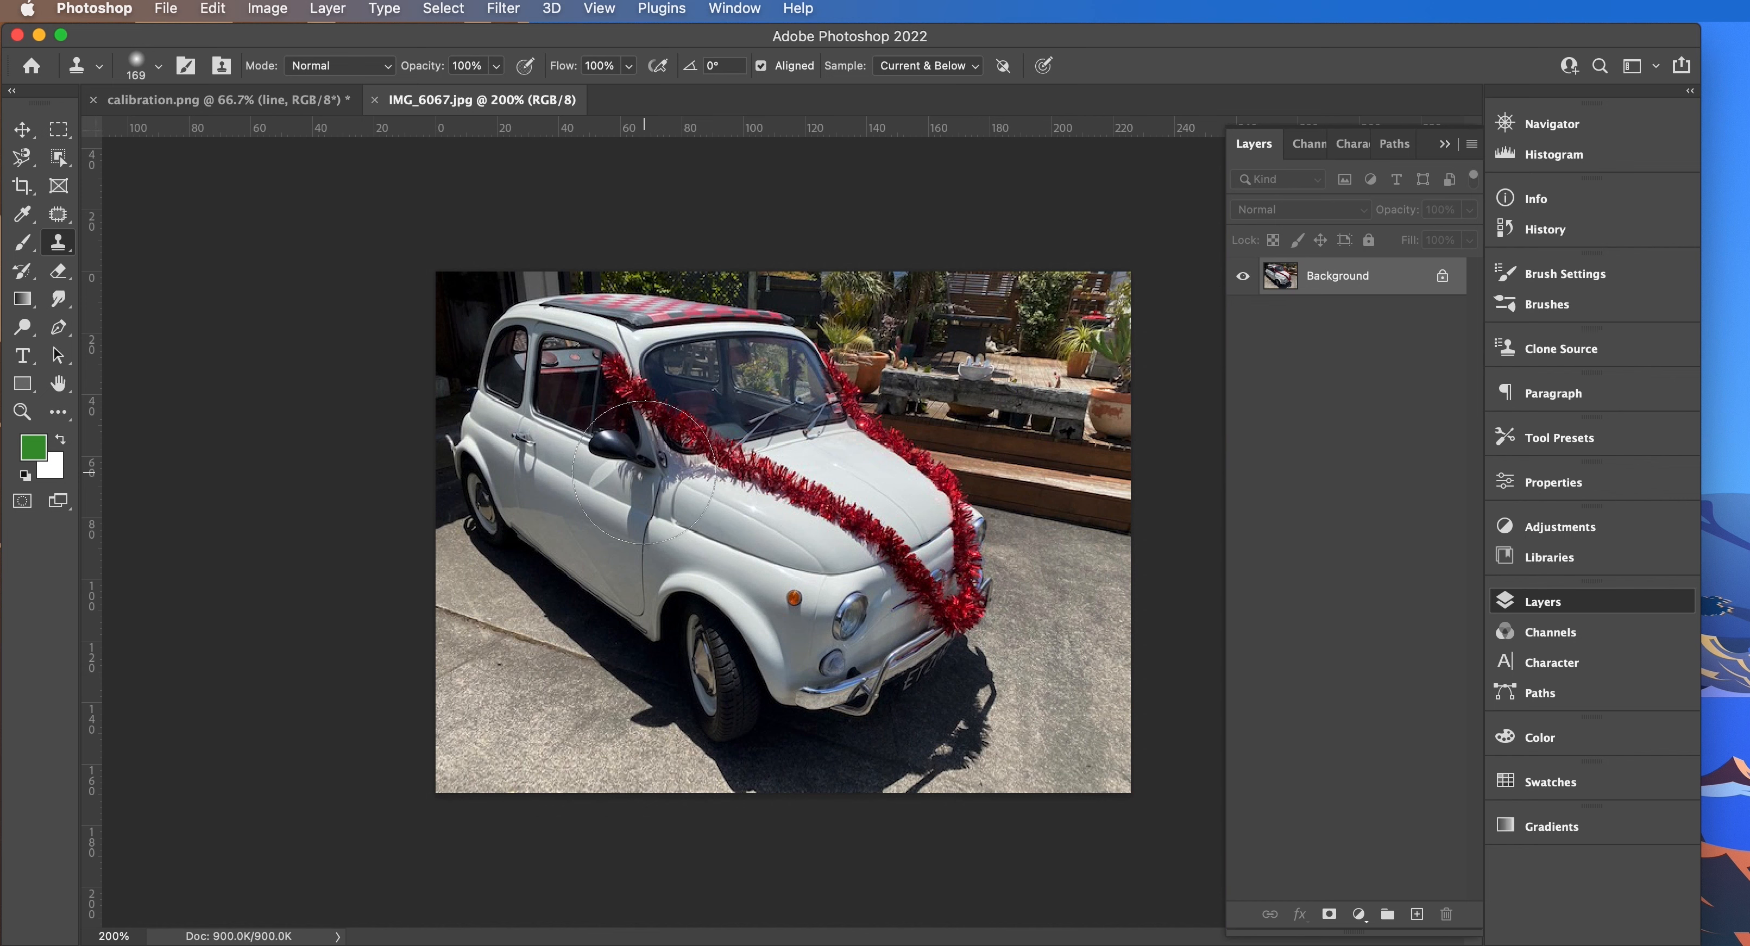
- Choose the Clone Stamp tool and set its brush size to 51 px
{"action": "left_click", "coordinate": [54, 246]}
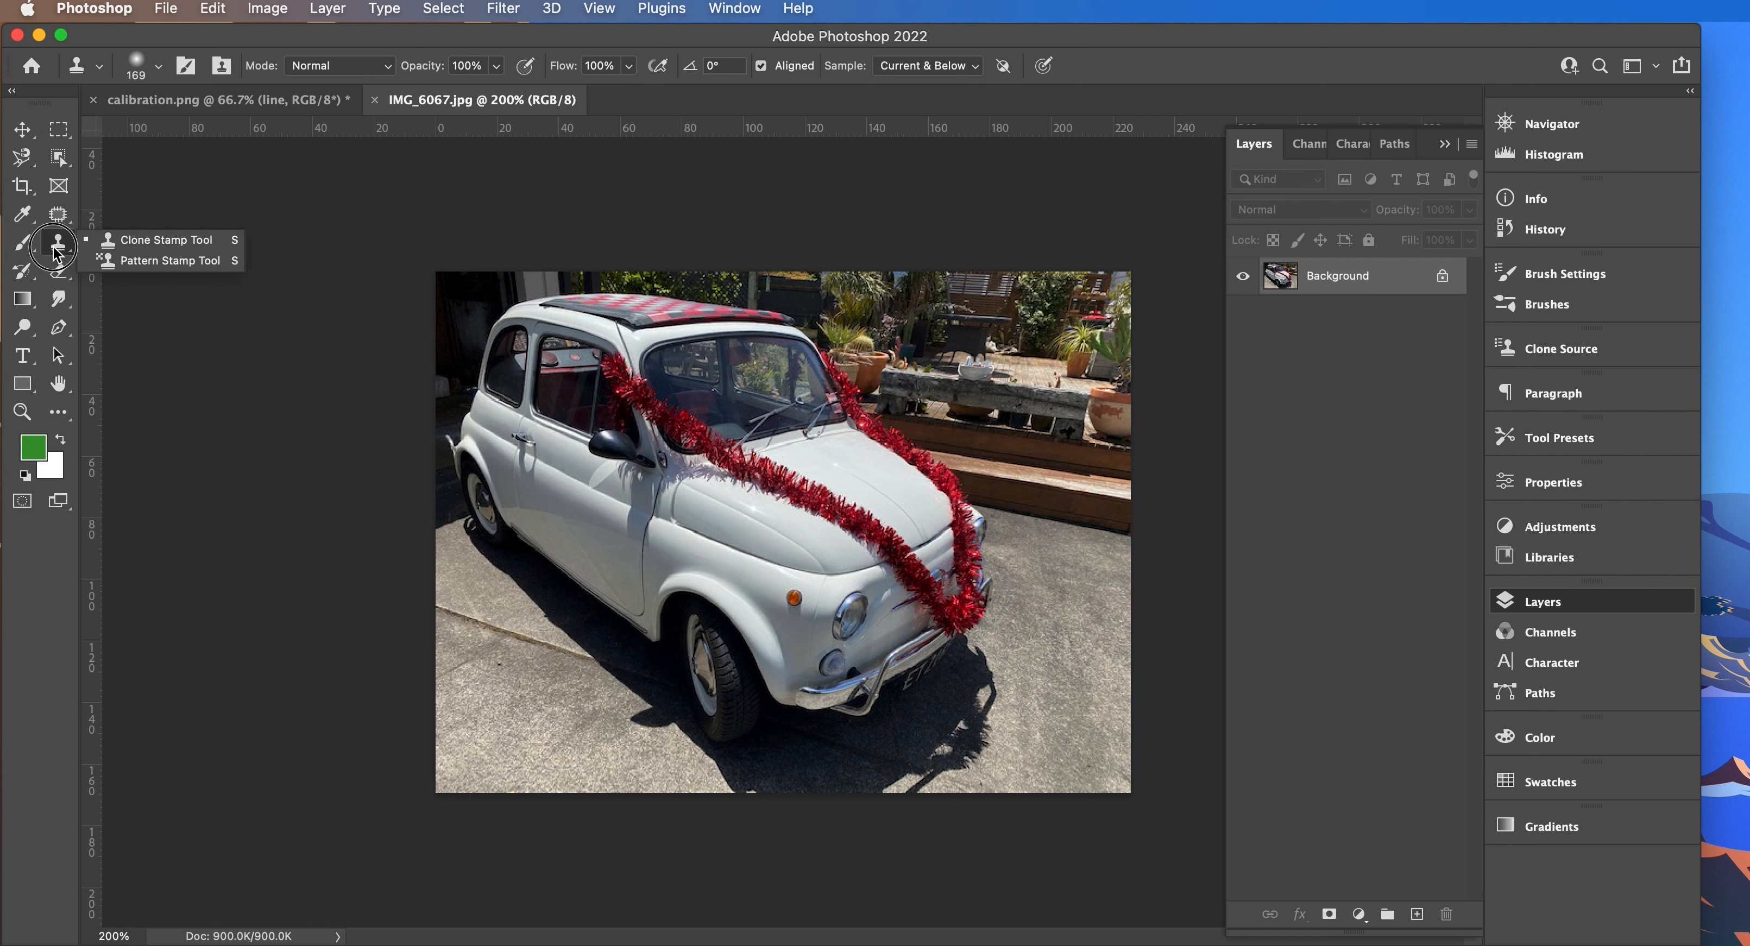
{"action": "left_click", "coordinate": [170, 243]}
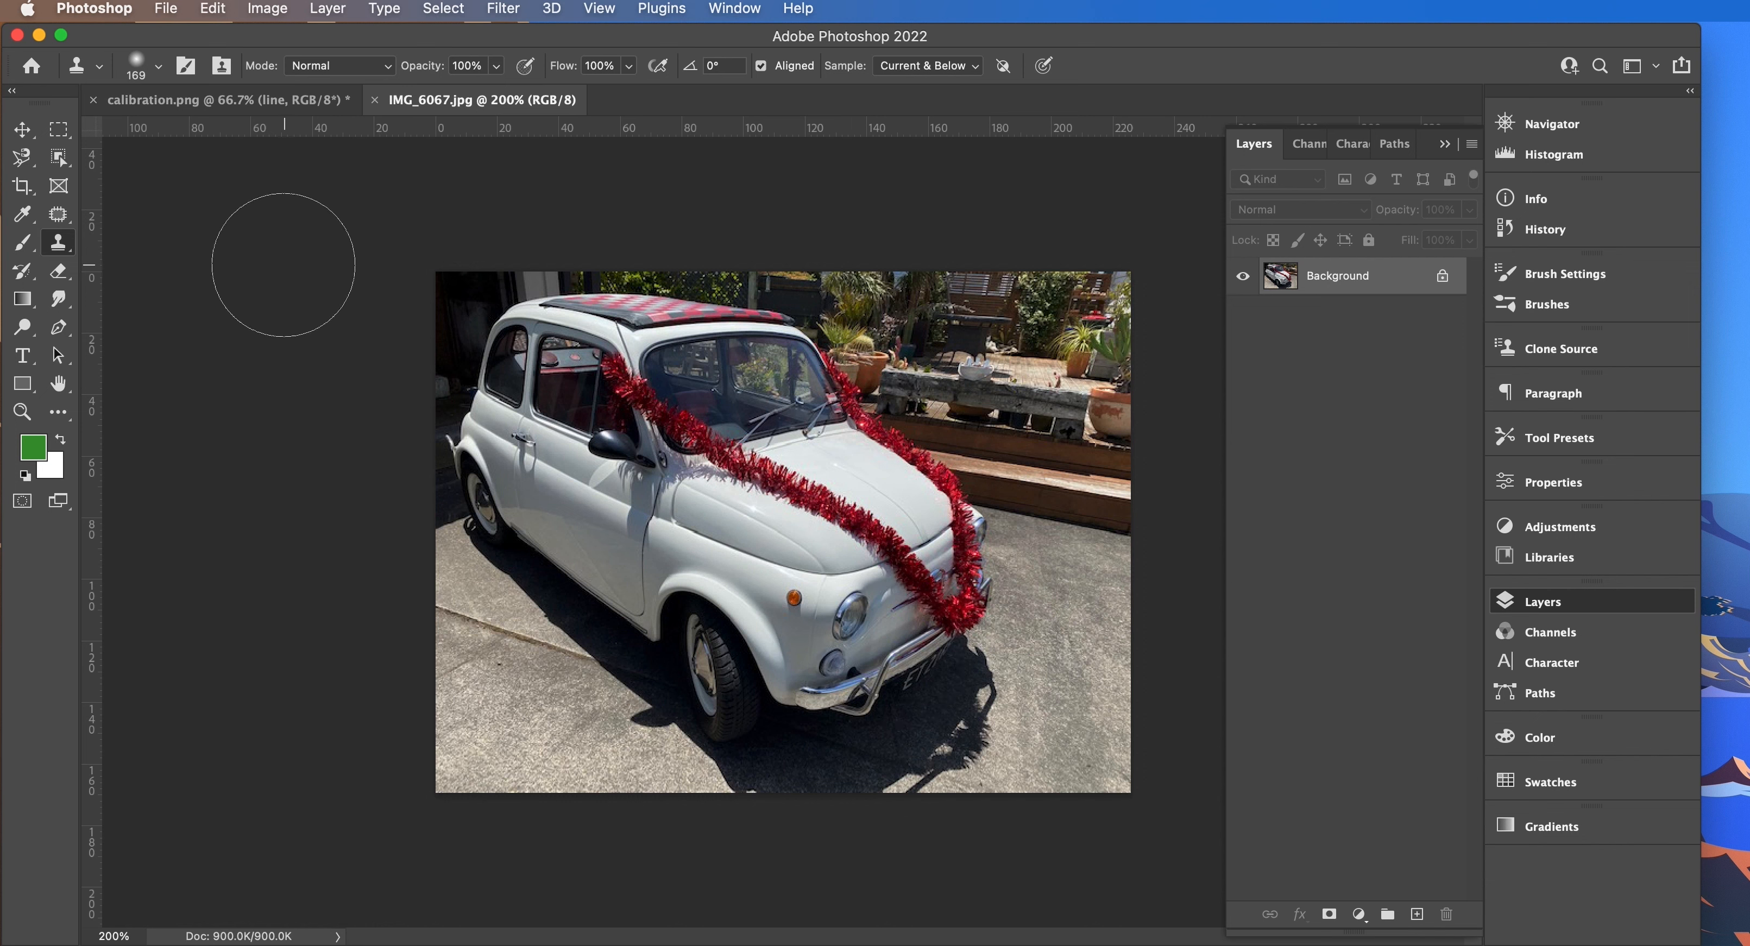
{"action": "left_click", "coordinate": [158, 65]}
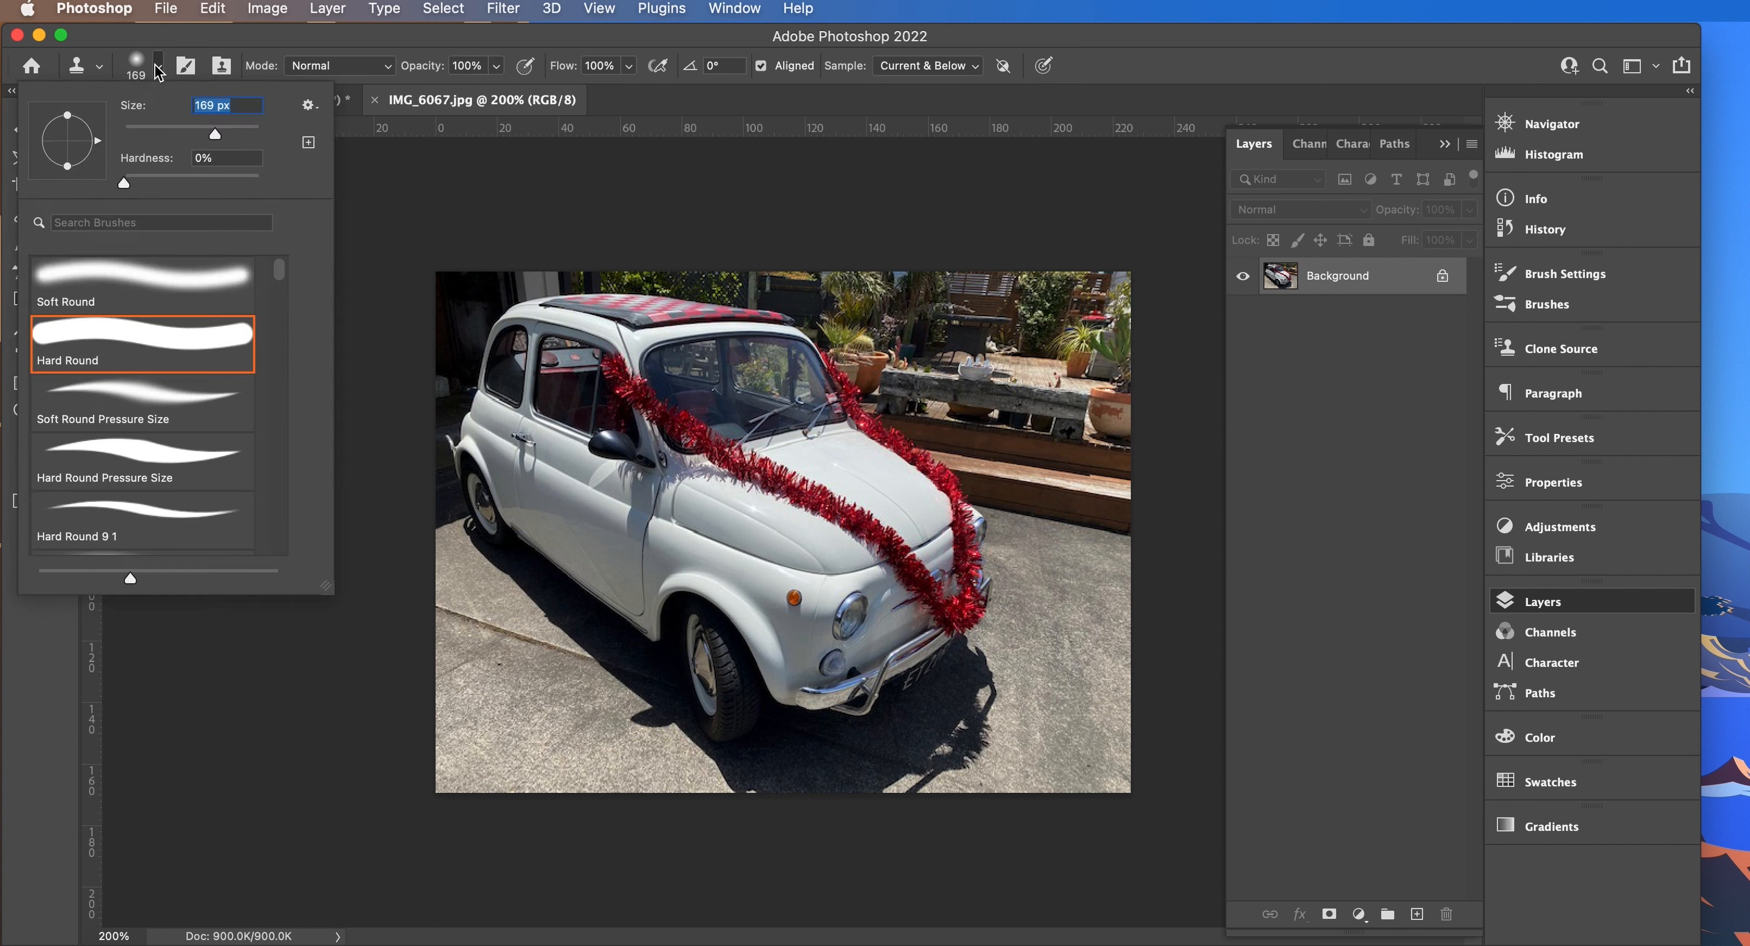
{"action": "left_click_drag", "start_coordinate": [213, 133], "coordinate": [158, 135]}
{"action": "left_click", "coordinate": [163, 65]}
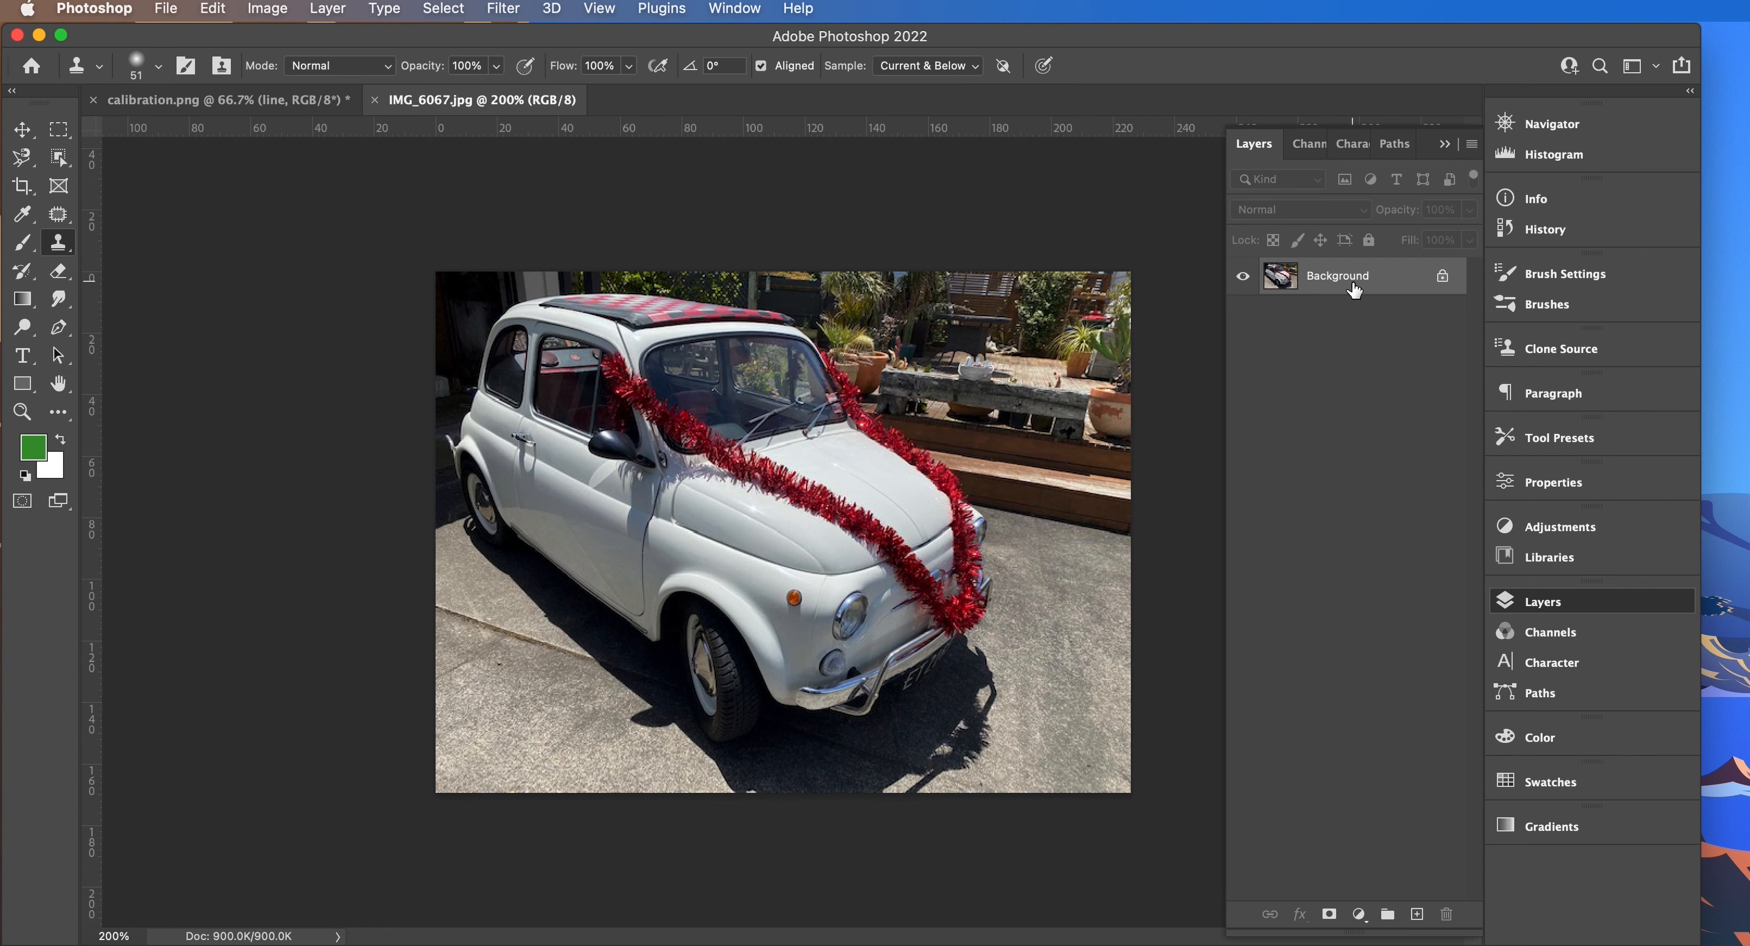
- Create a new layer above the Background of the car photo with the default name and settings
{"action": "left_click", "coordinate": [1471, 144]}
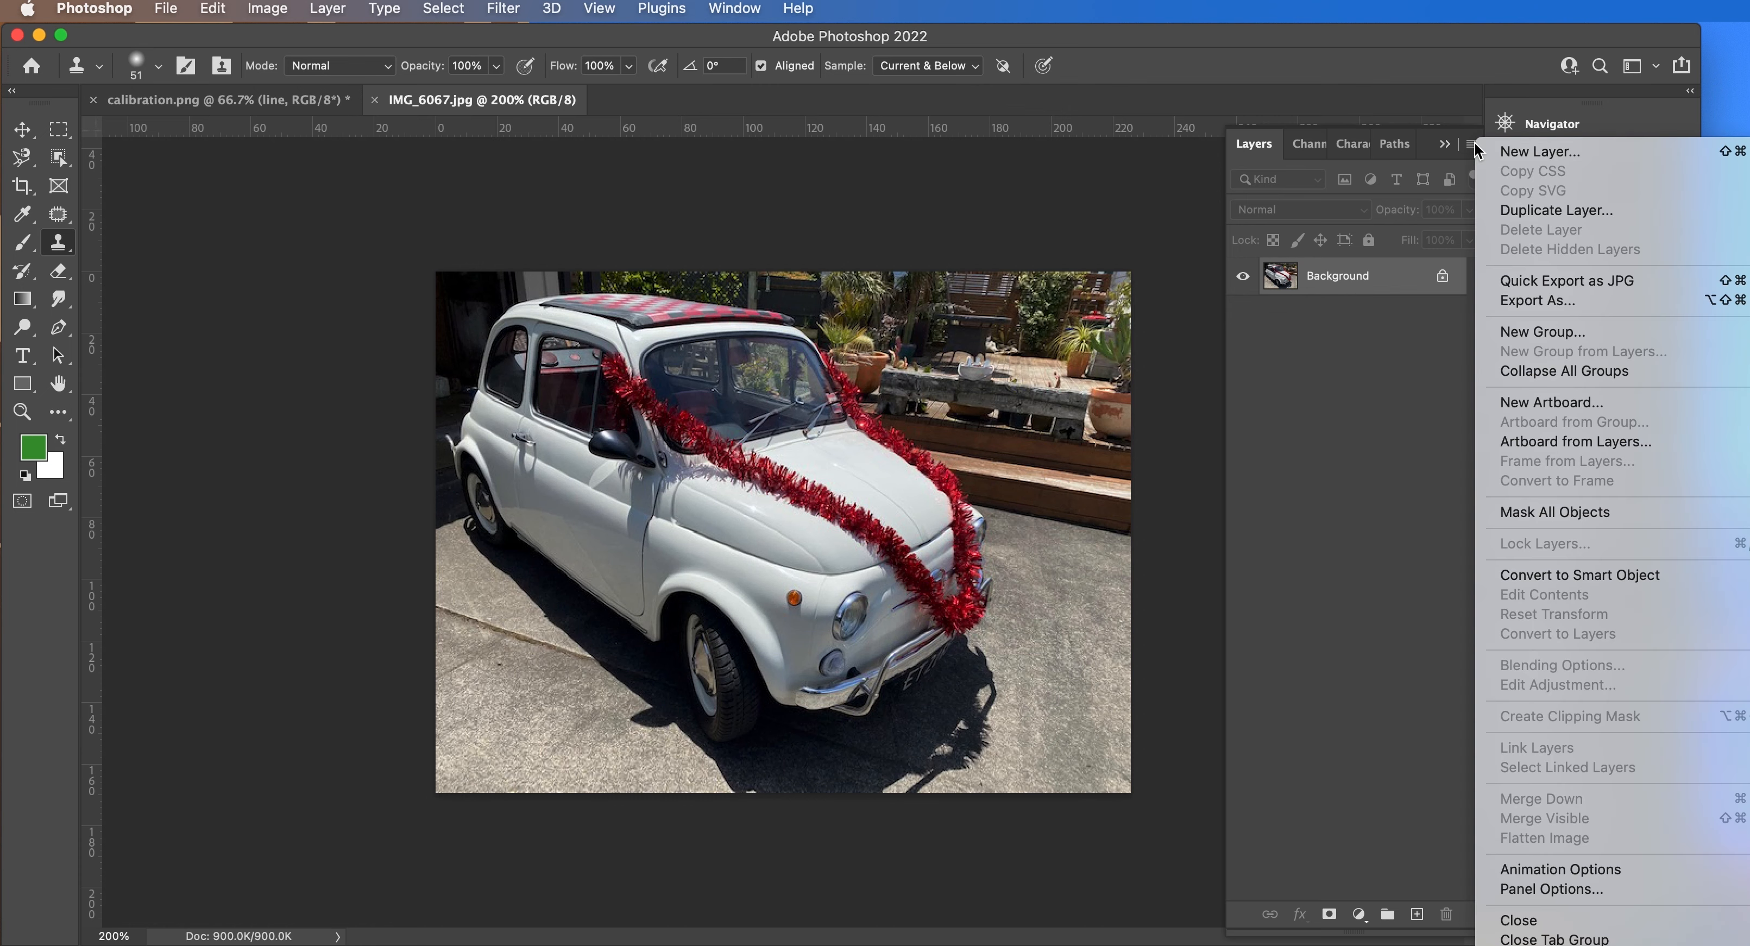
{"action": "left_click", "coordinate": [1528, 154]}
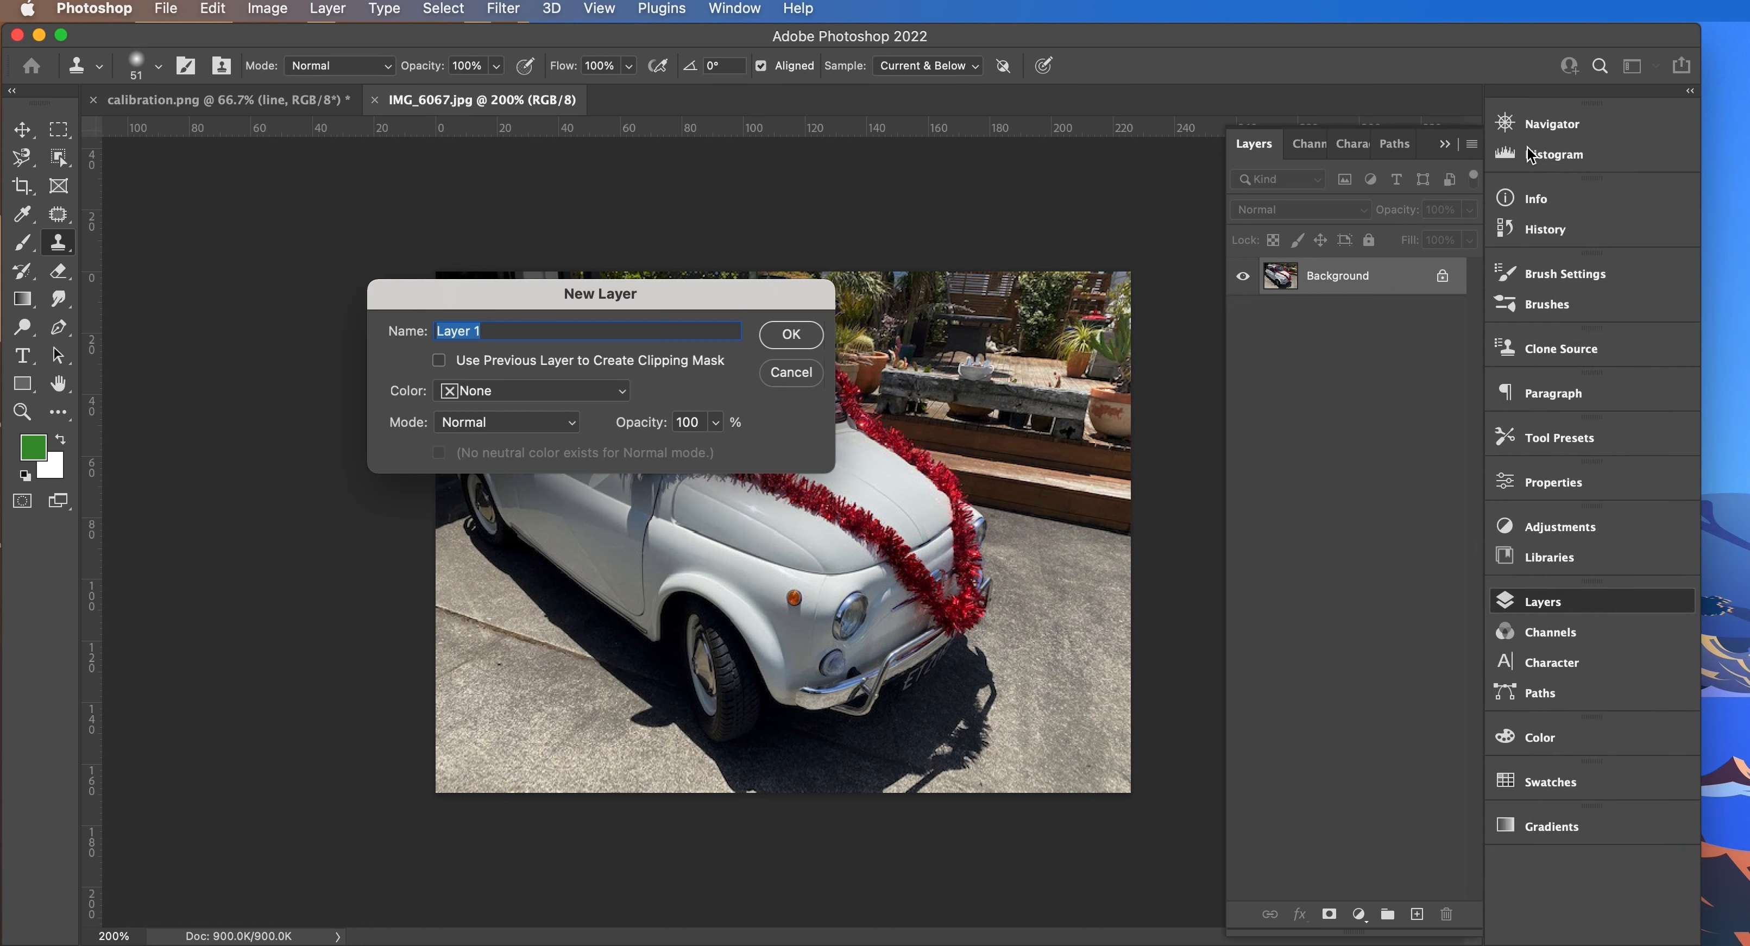
{"action": "left_click", "coordinate": [791, 335]}
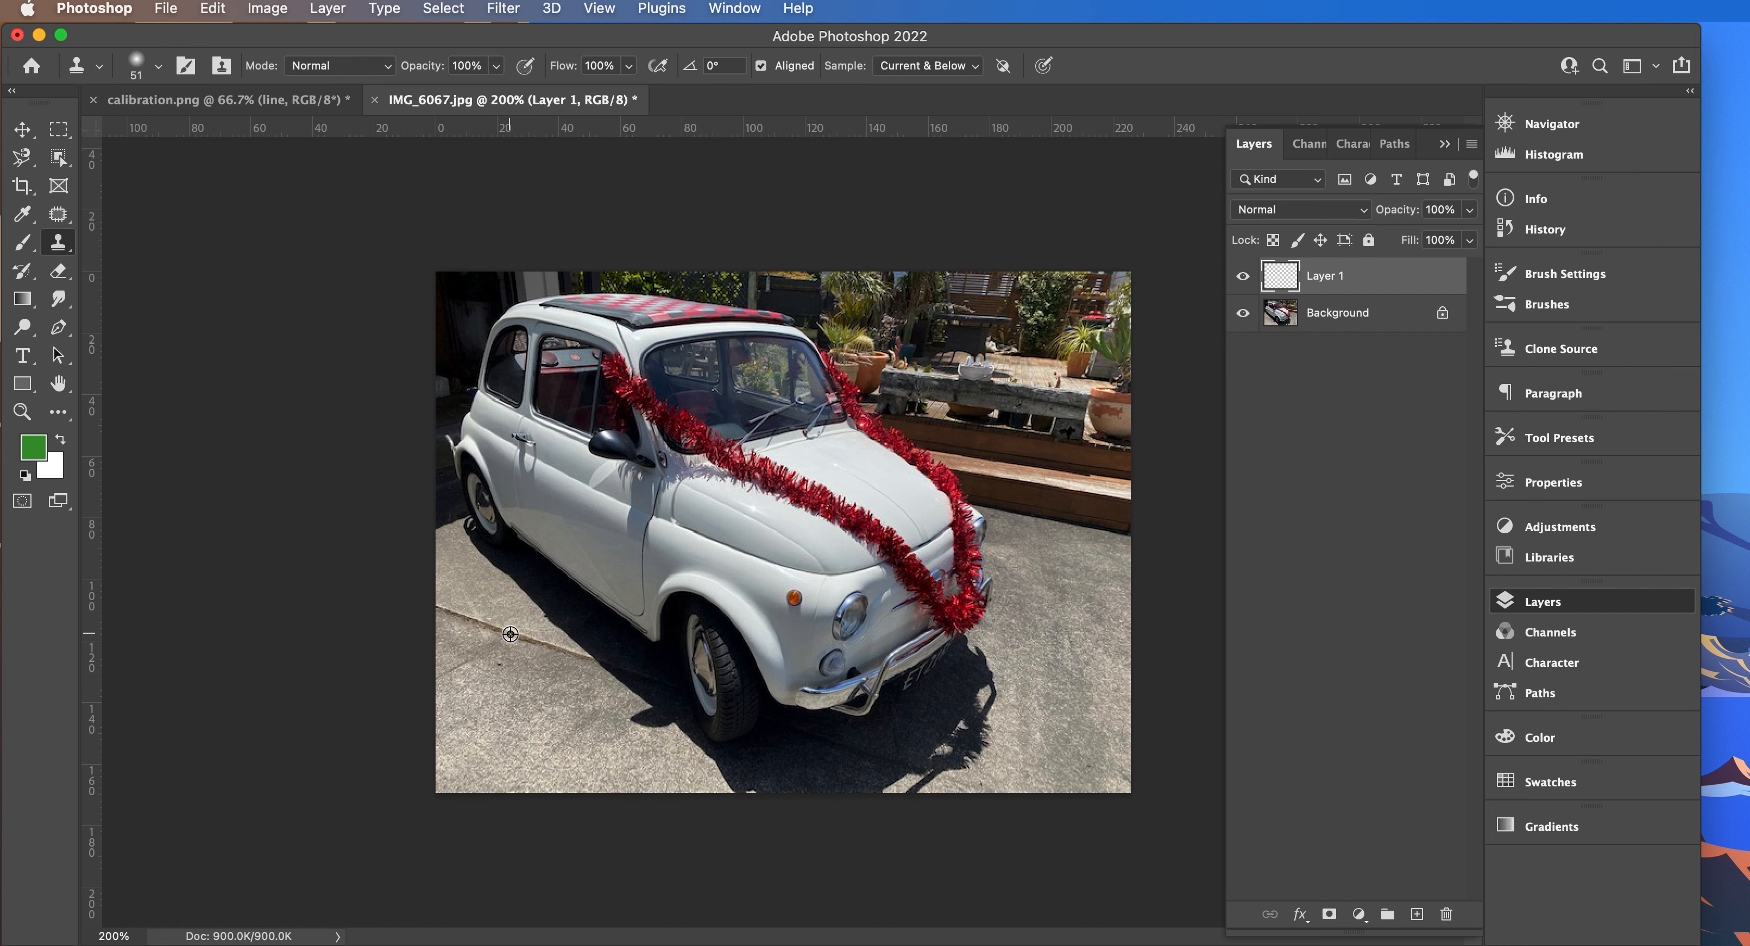
- Try cloning the pavement joint beside the car onto the concrete beyond its front bumper, and undo the cloned strokes
{"action": "left_click", "coordinate": [510, 635], "text": "alt"}
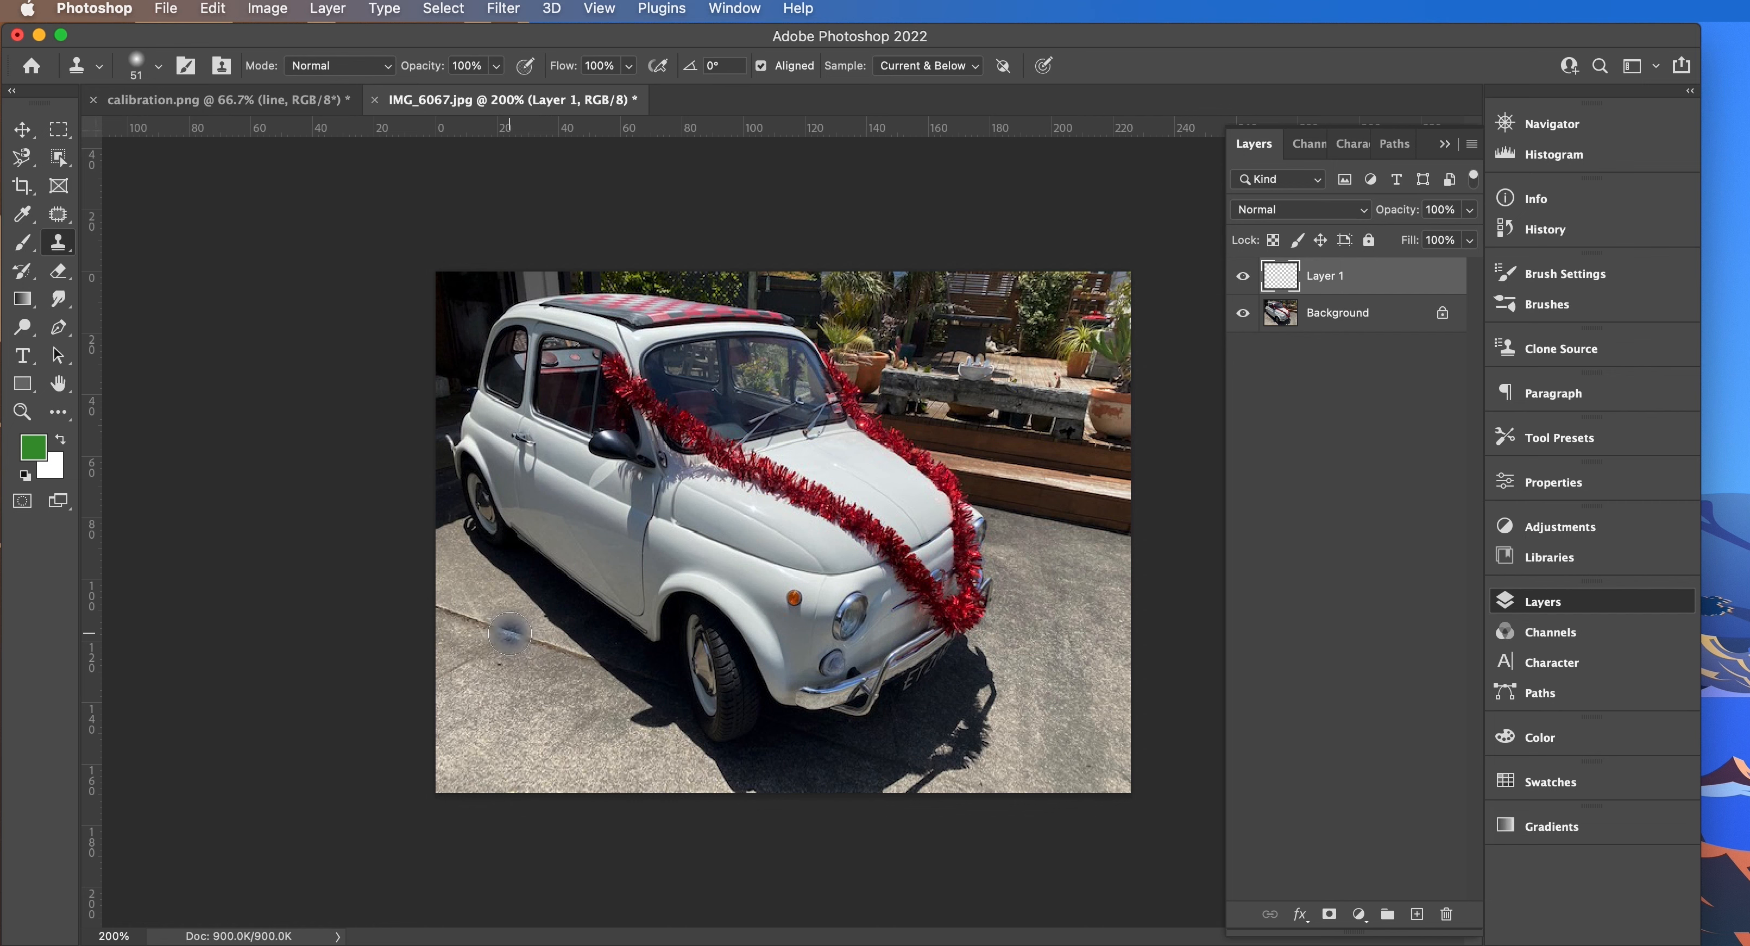
{"action": "left_click_drag", "start_coordinate": [1002, 764], "coordinate": [1023, 771]}
{"action": "left_click_drag", "start_coordinate": [993, 762], "coordinate": [978, 754]}
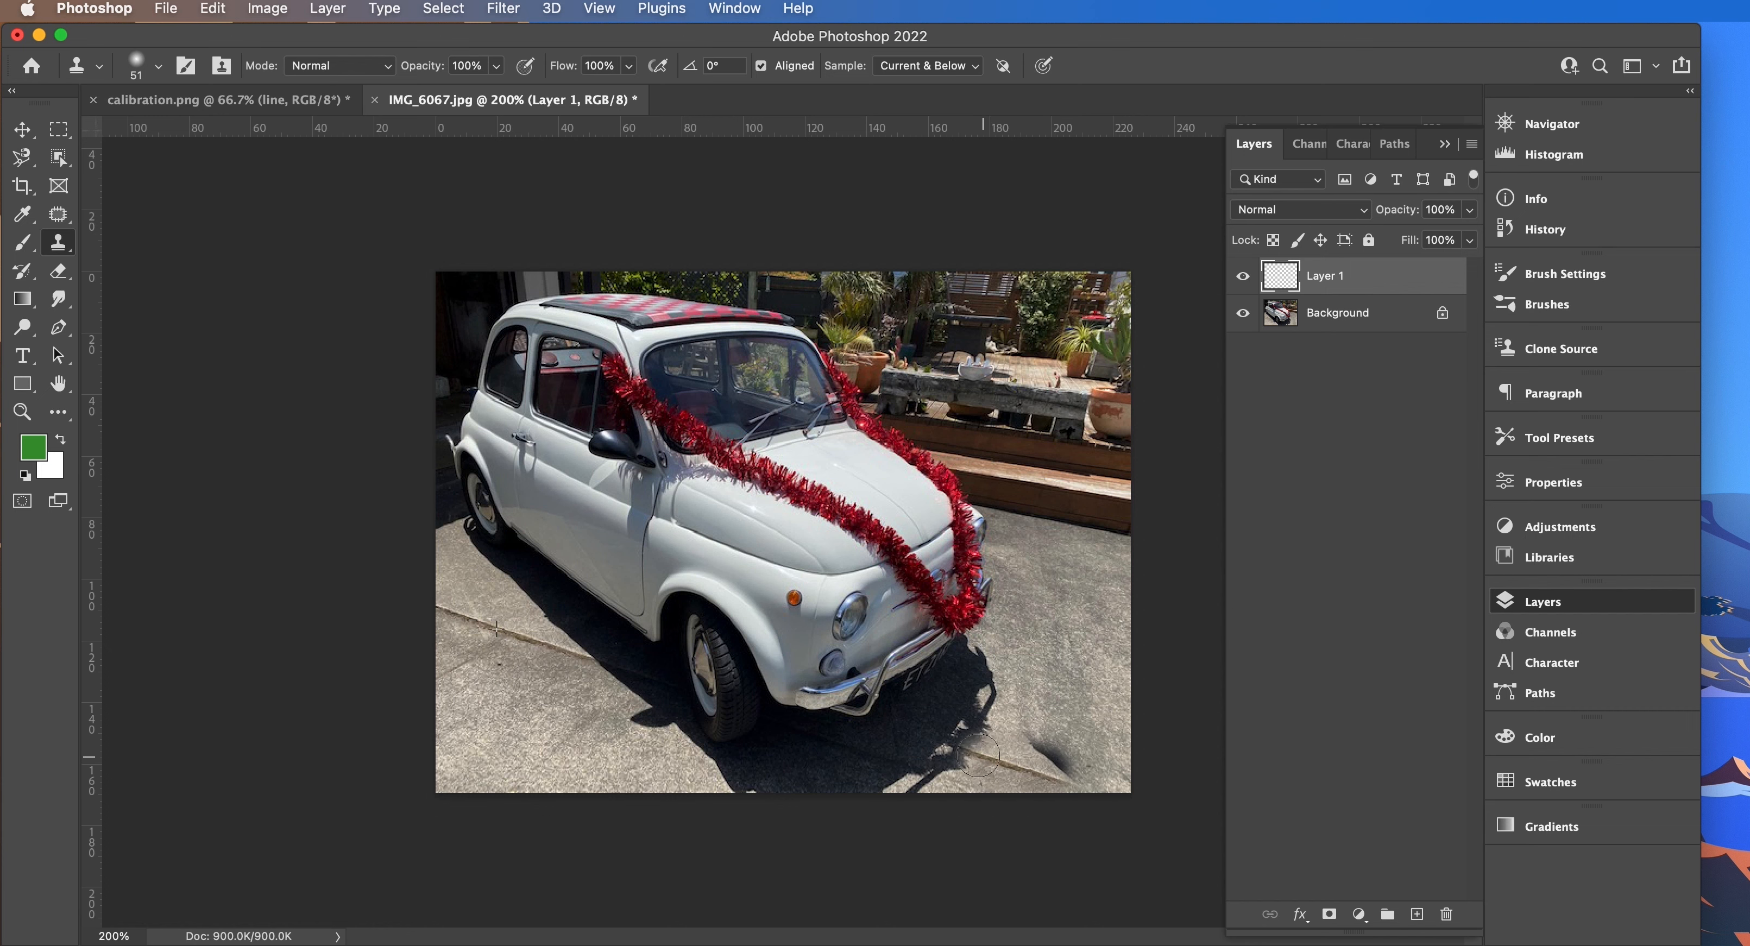
{"action": "key", "text": "super+Tab"}
{"action": "left_click", "coordinate": [1008, 764]}
{"action": "key", "text": "super+z"}
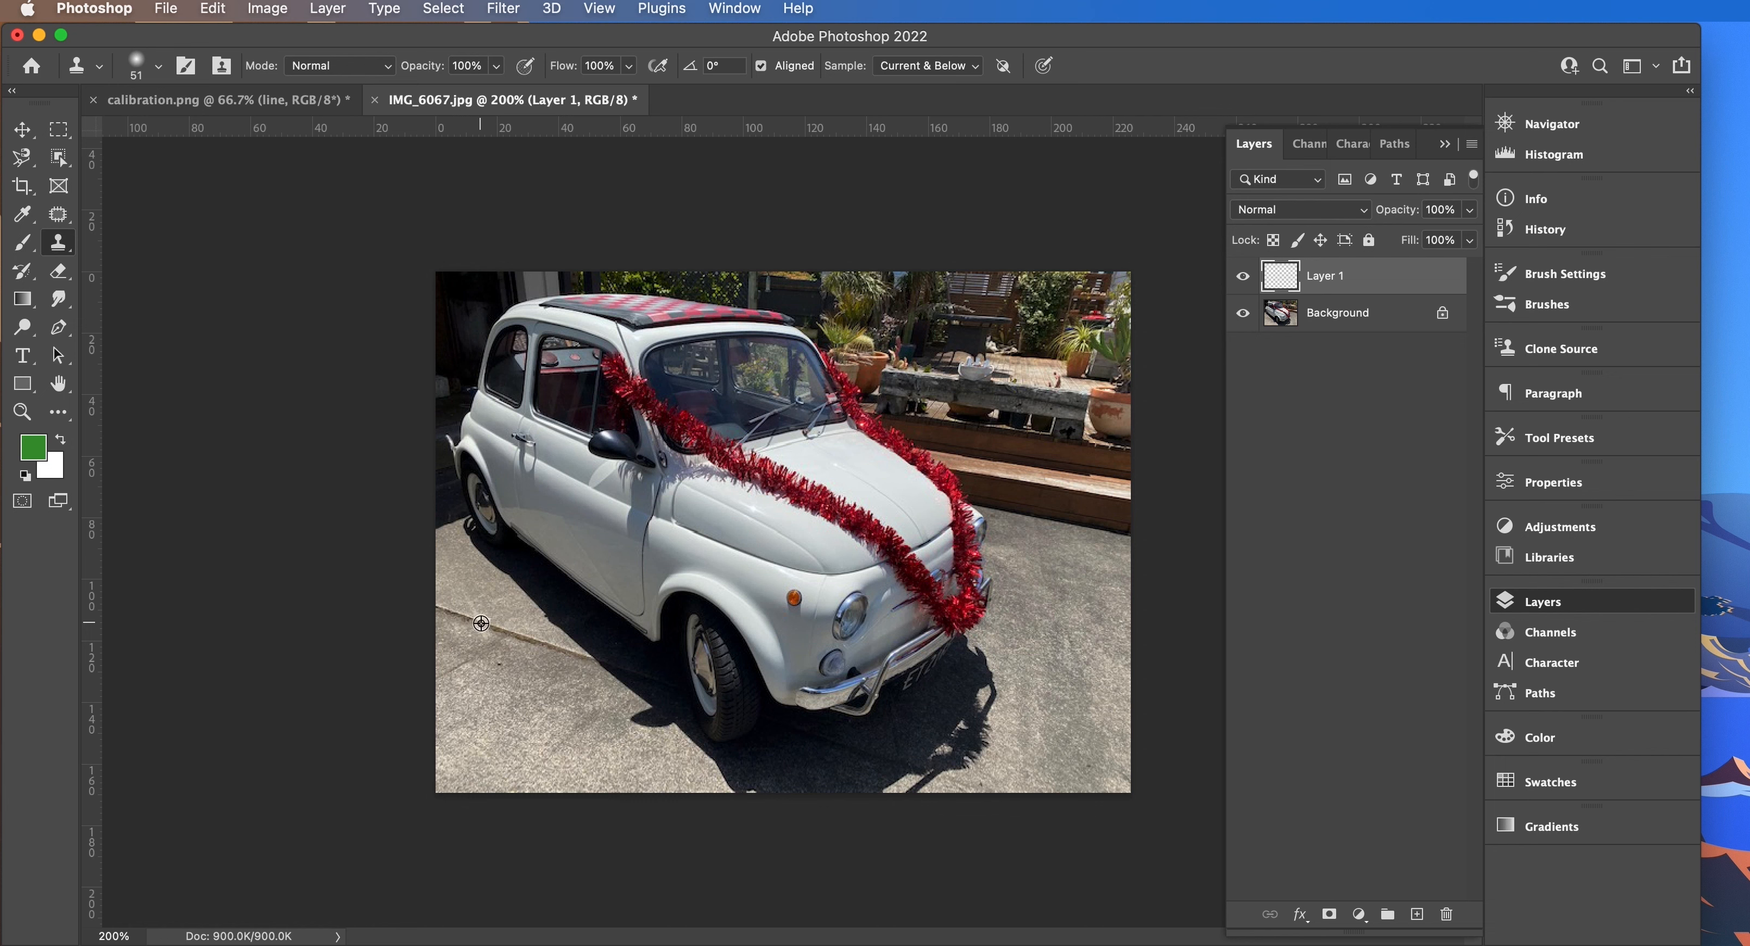
- Try cloning the pavement joint beside the car onto the concrete below it, and undo the cloned strokes
{"action": "left_click", "coordinate": [480, 622], "text": "alt"}
{"action": "left_click", "coordinate": [482, 624], "text": "alt"}
{"action": "left_click", "coordinate": [504, 710]}
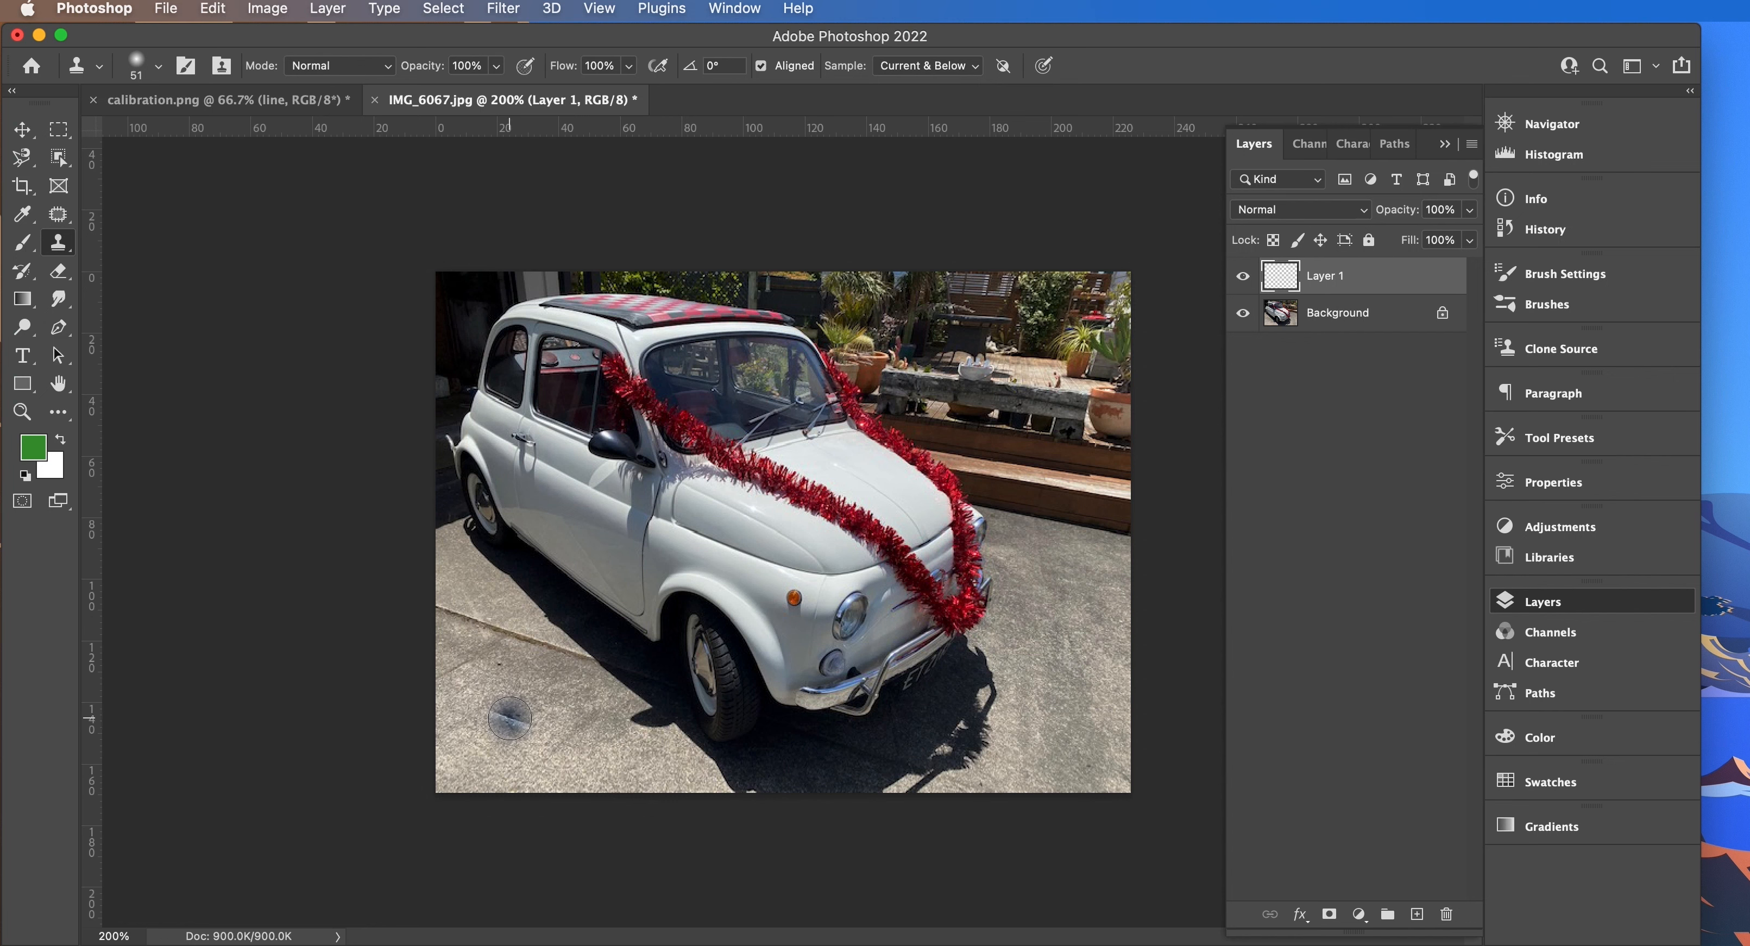
{"action": "left_click_drag", "start_coordinate": [504, 710], "coordinate": [545, 722]}
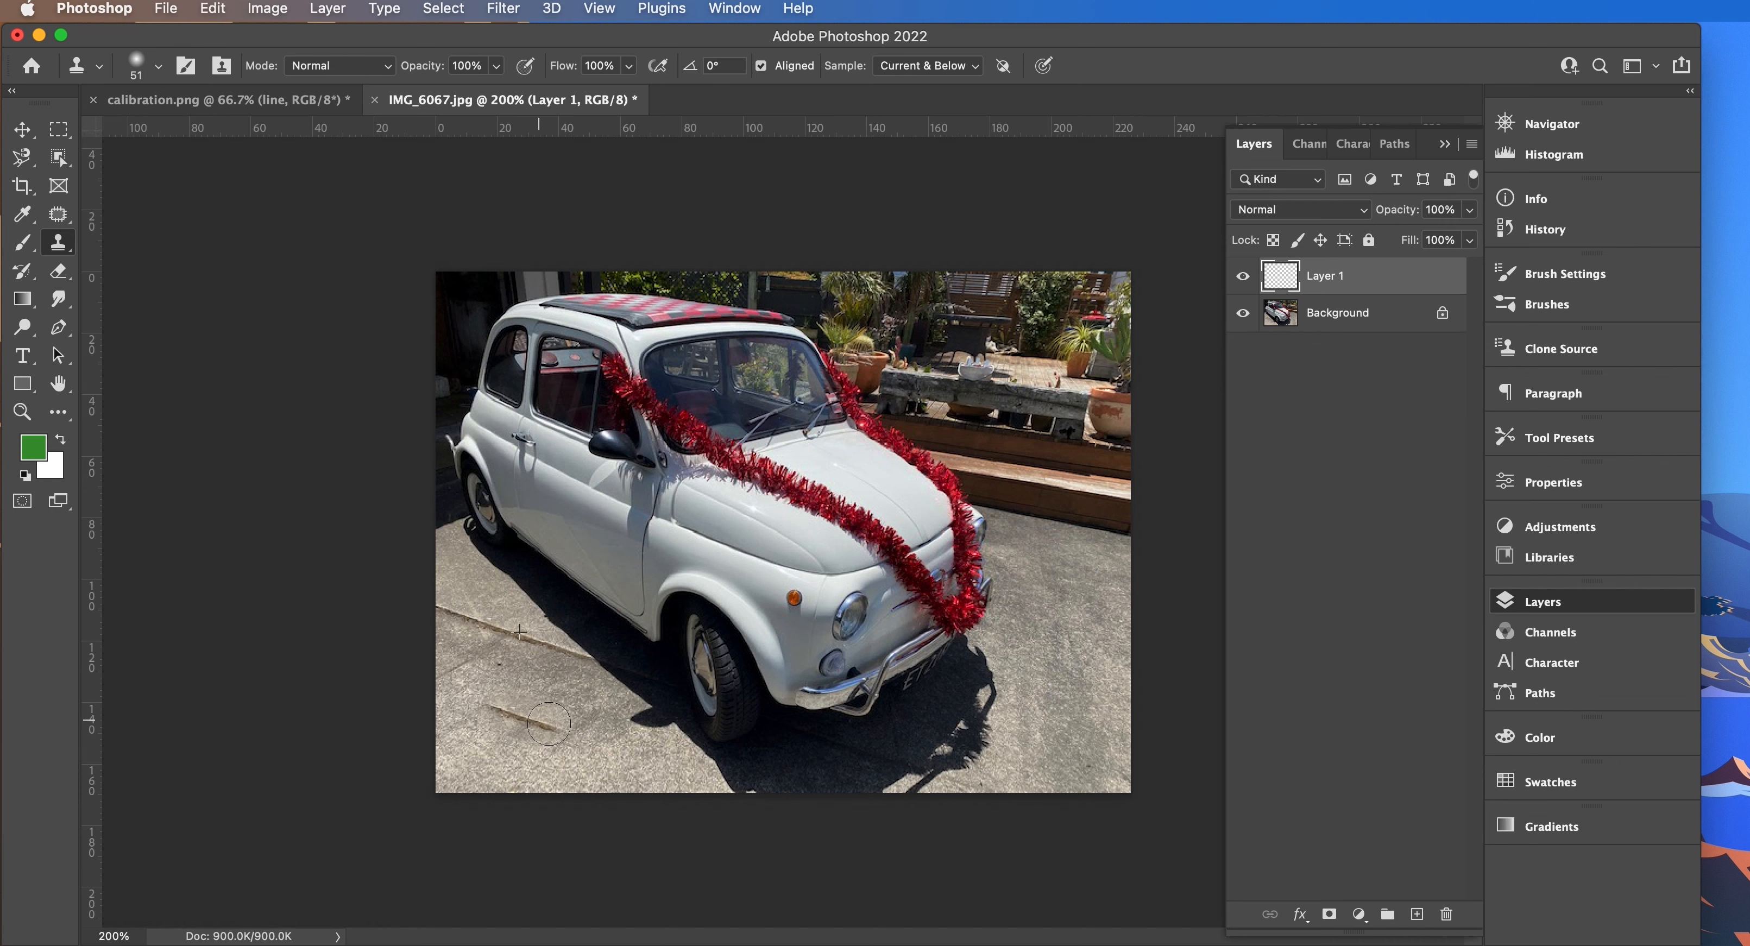
{"action": "mouse_move", "coordinate": [545, 723]}
{"action": "left_mouse_down"}
{"action": "mouse_move", "coordinate": [566, 727]}
{"action": "mouse_move", "coordinate": [525, 717]}
{"action": "left_mouse_up"}
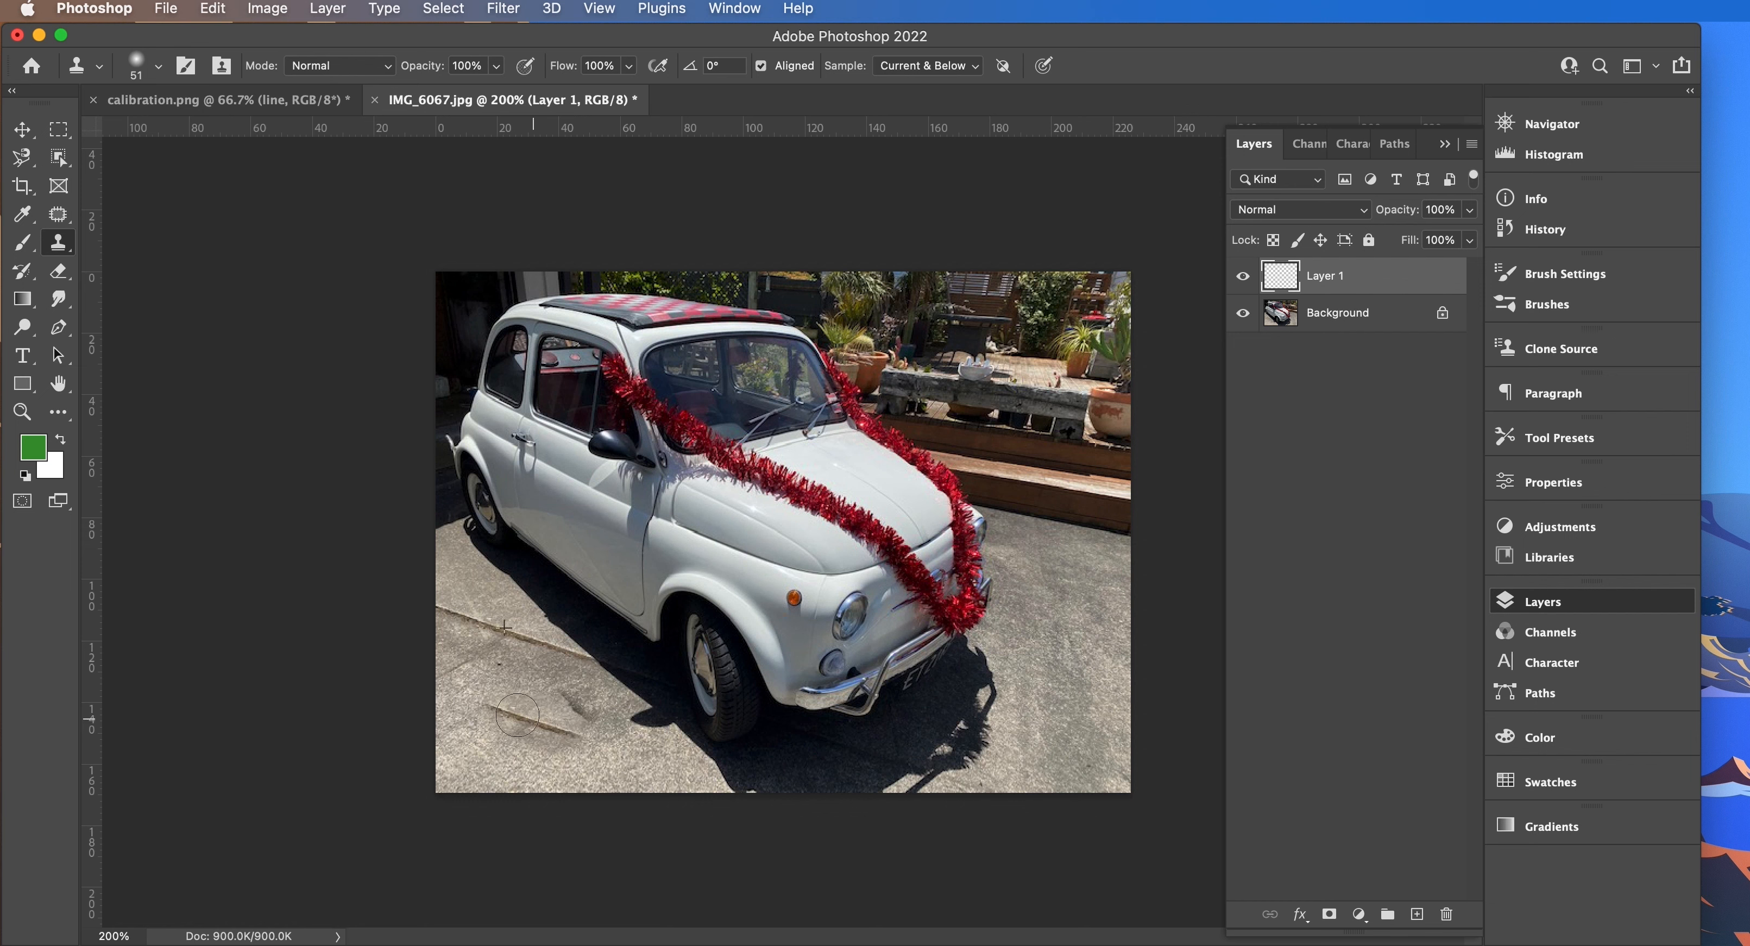
{"action": "mouse_move", "coordinate": [518, 715]}
{"action": "left_mouse_down"}
{"action": "mouse_move", "coordinate": [499, 709]}
{"action": "mouse_move", "coordinate": [594, 738]}
{"action": "mouse_move", "coordinate": [485, 701]}
{"action": "left_mouse_up"}
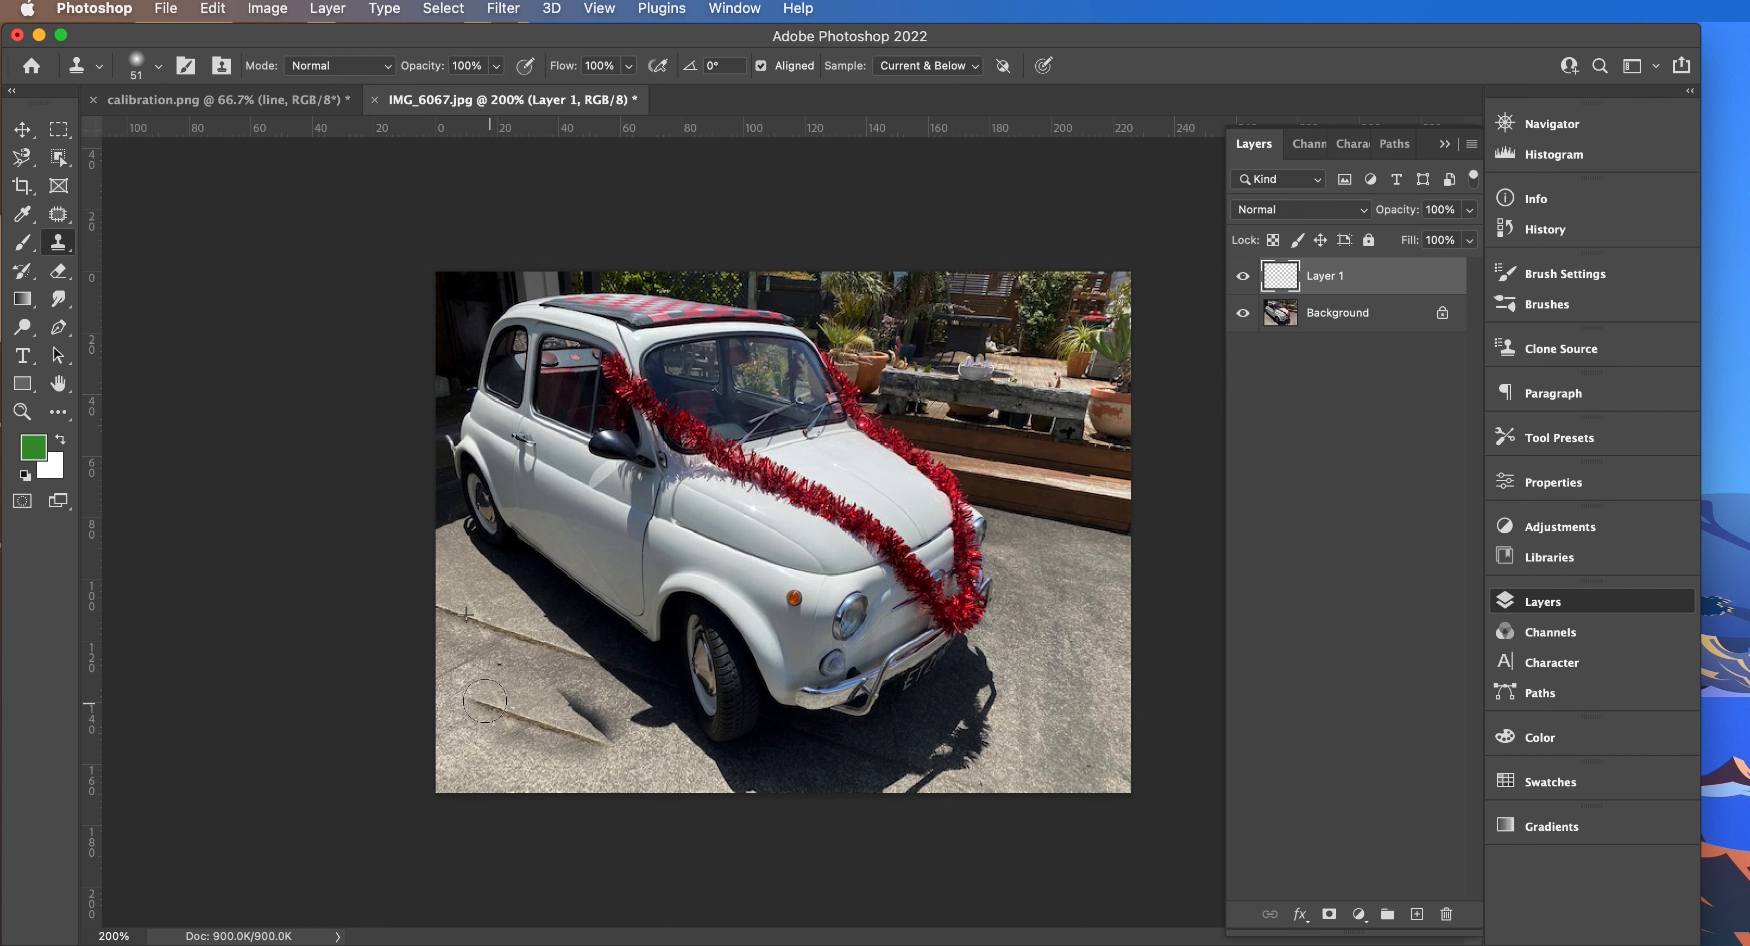
{"action": "mouse_move", "coordinate": [486, 700]}
{"action": "left_mouse_down"}
{"action": "mouse_move", "coordinate": [513, 716]}
{"action": "mouse_move", "coordinate": [489, 733]}
{"action": "mouse_move", "coordinate": [509, 743]}
{"action": "mouse_move", "coordinate": [590, 740]}
{"action": "mouse_move", "coordinate": [521, 727]}
{"action": "left_mouse_up"}
{"action": "key", "text": "super+z"}
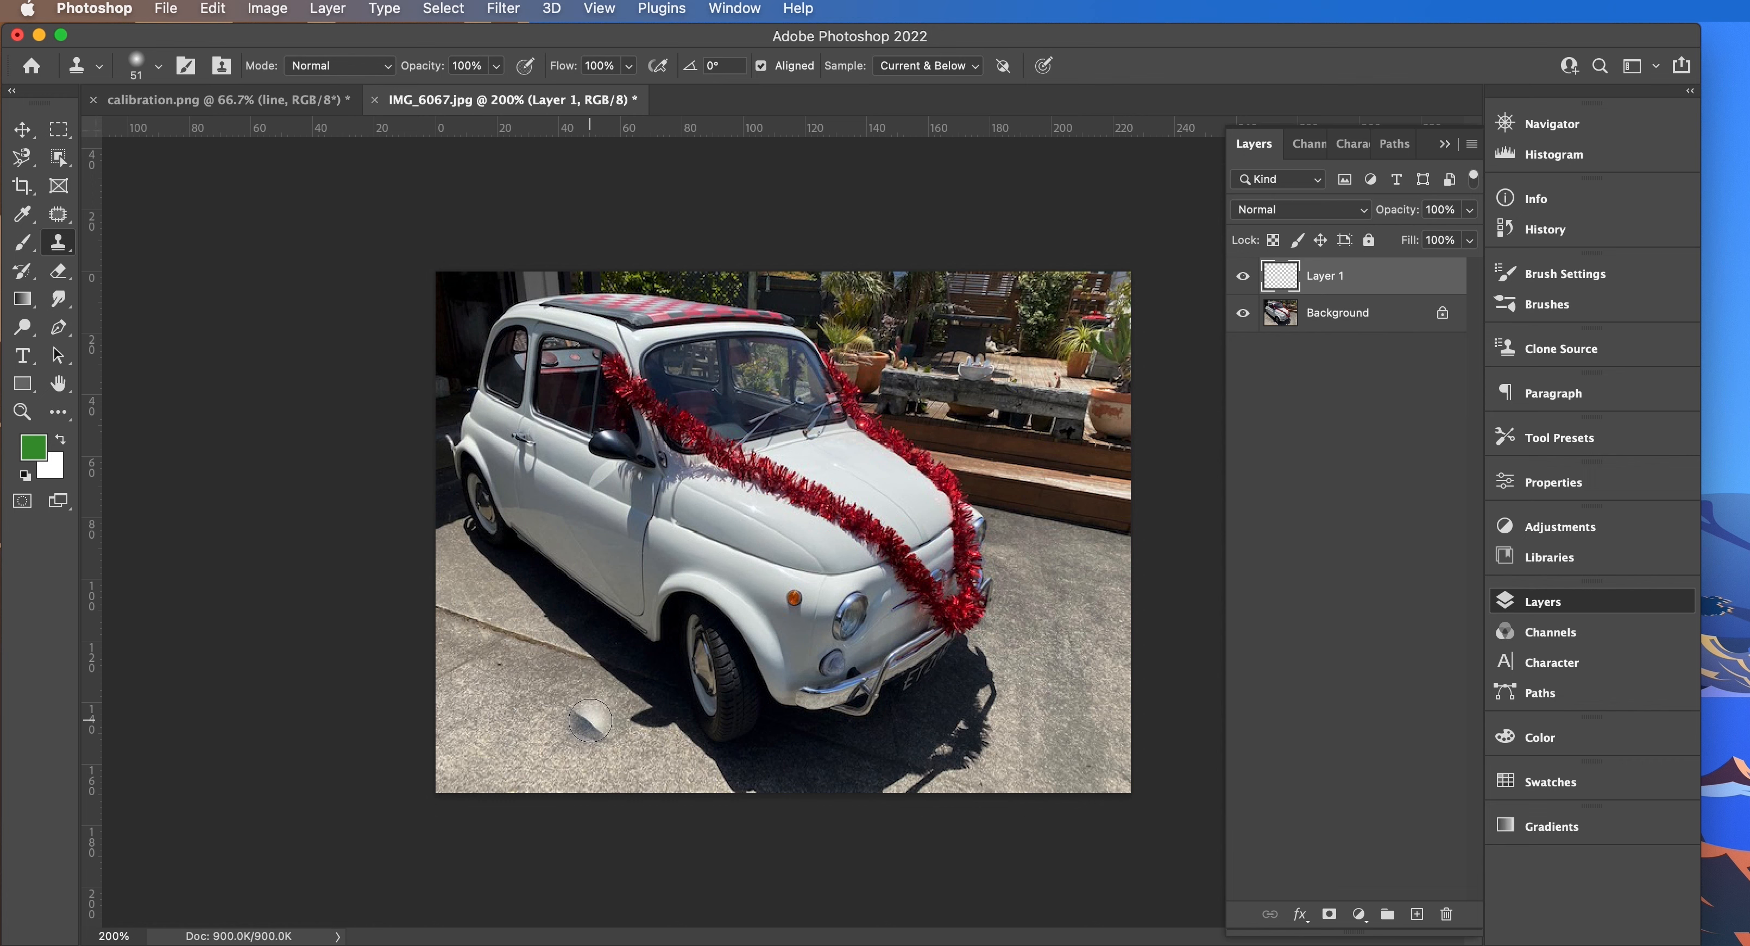
- Set the Clone Stamp brush size to 19 px and clone small touches from the car's door onto Layer 1
{"action": "left_click", "coordinate": [160, 68]}
{"action": "left_click_drag", "start_coordinate": [158, 136], "coordinate": [136, 138]}
{"action": "left_click", "coordinate": [159, 66]}
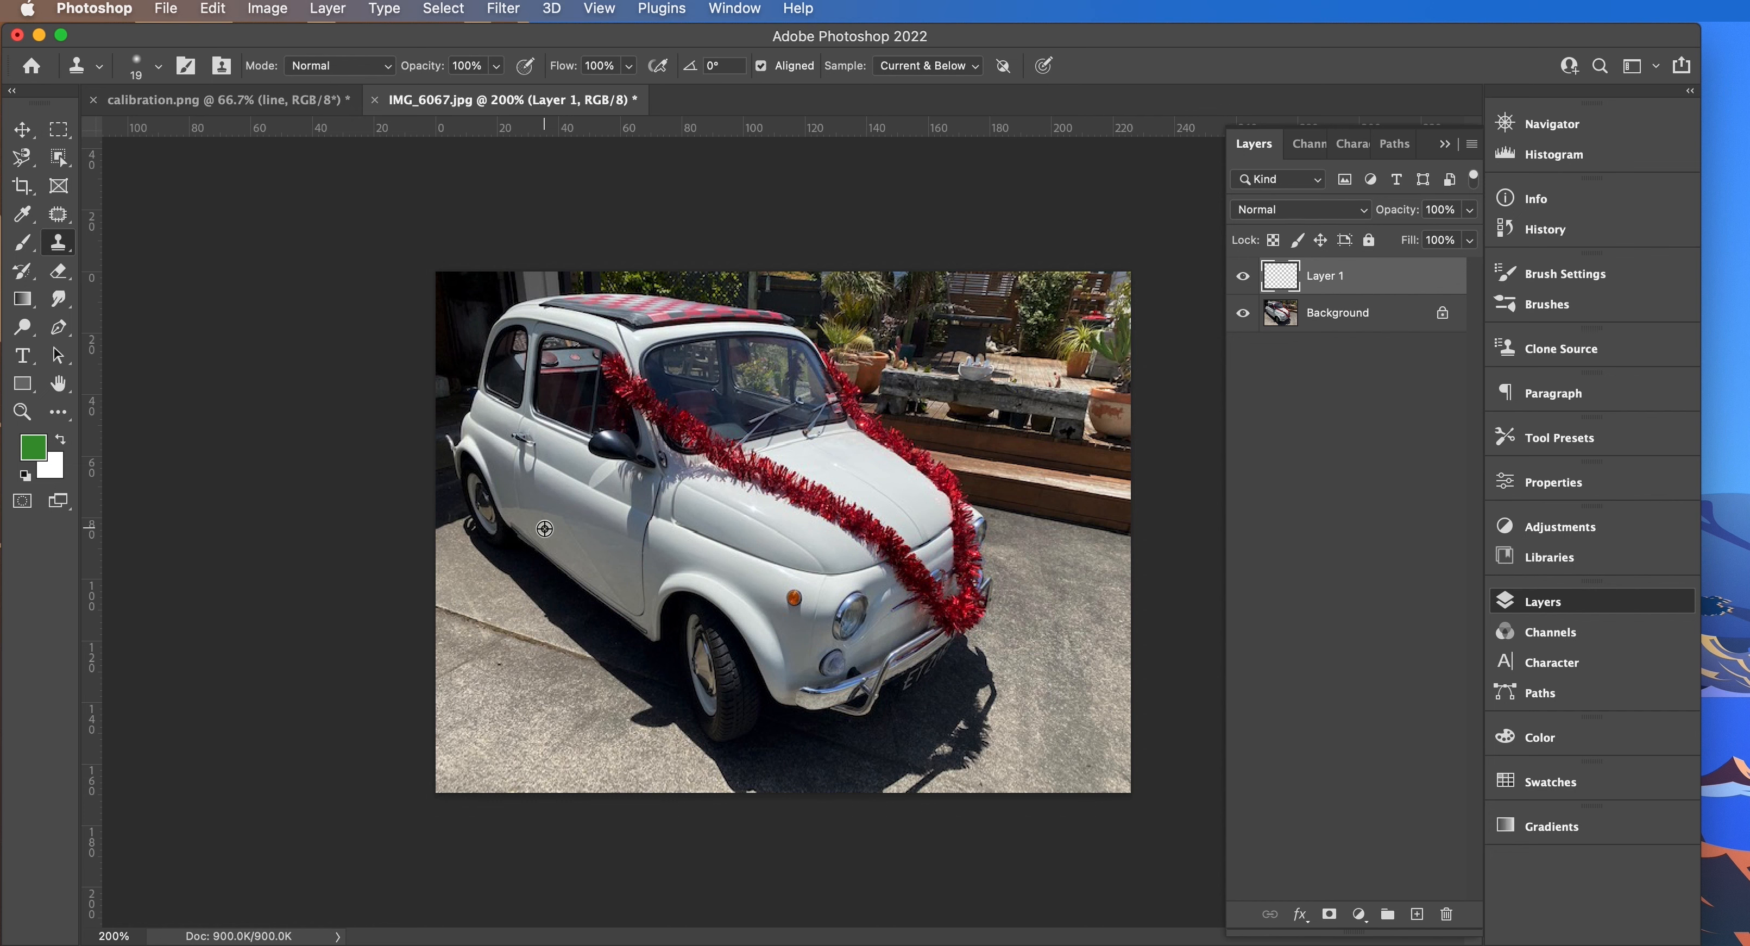
{"action": "left_click", "coordinate": [576, 539]}
{"action": "mouse_move", "coordinate": [576, 539]}
{"action": "left_mouse_down"}
{"action": "mouse_move", "coordinate": [600, 567]}
{"action": "mouse_move", "coordinate": [574, 571]}
{"action": "left_mouse_up"}
{"action": "left_click", "coordinate": [544, 723]}
- Examine the variants of the Clone Stamp, History Brush and Eraser tools, and choose the standard Eraser tool
{"action": "left_click", "coordinate": [58, 245]}
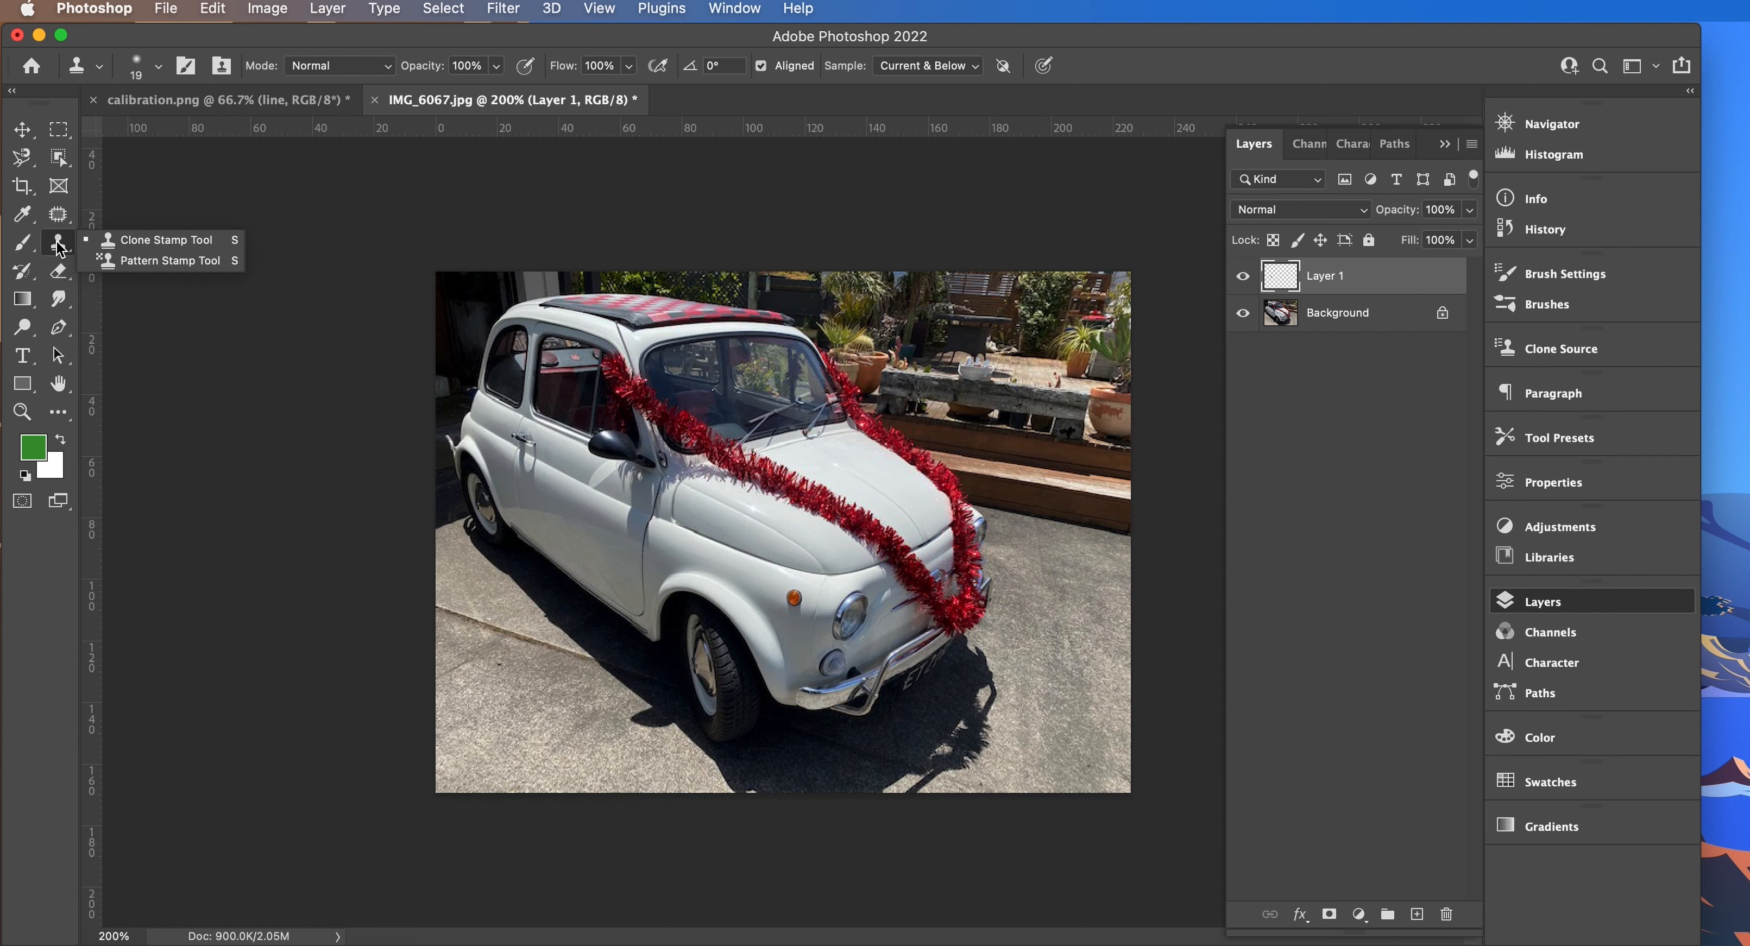
{"action": "left_click", "coordinate": [24, 273]}
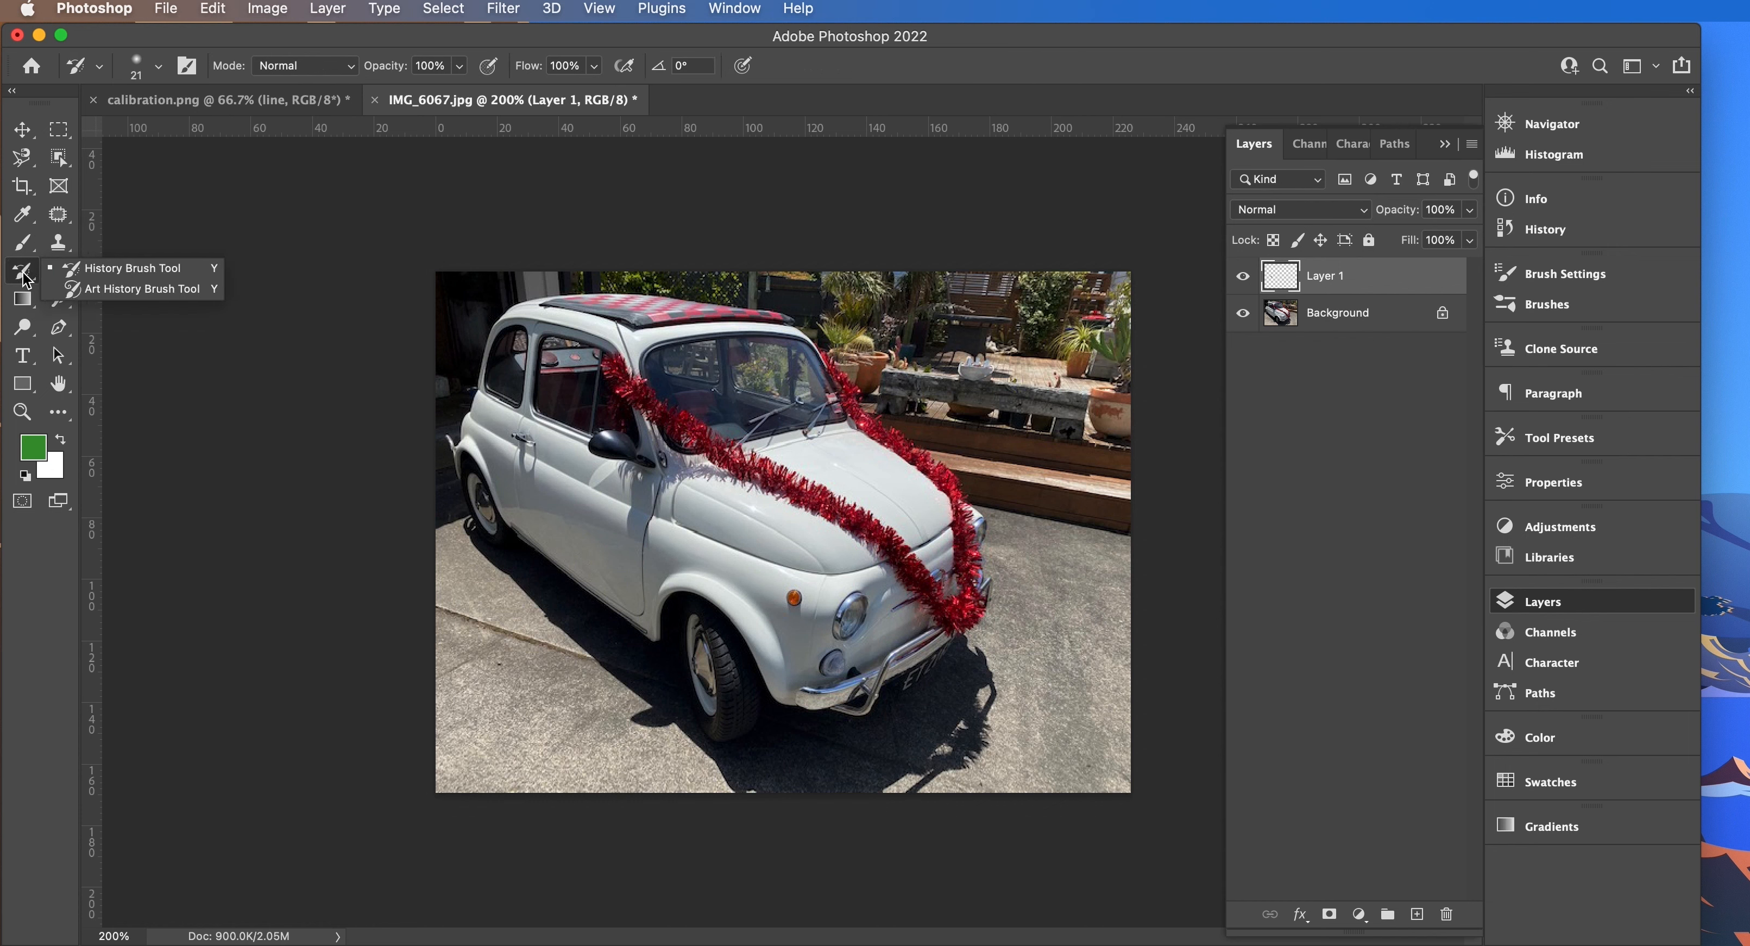
{"action": "left_click", "coordinate": [29, 276]}
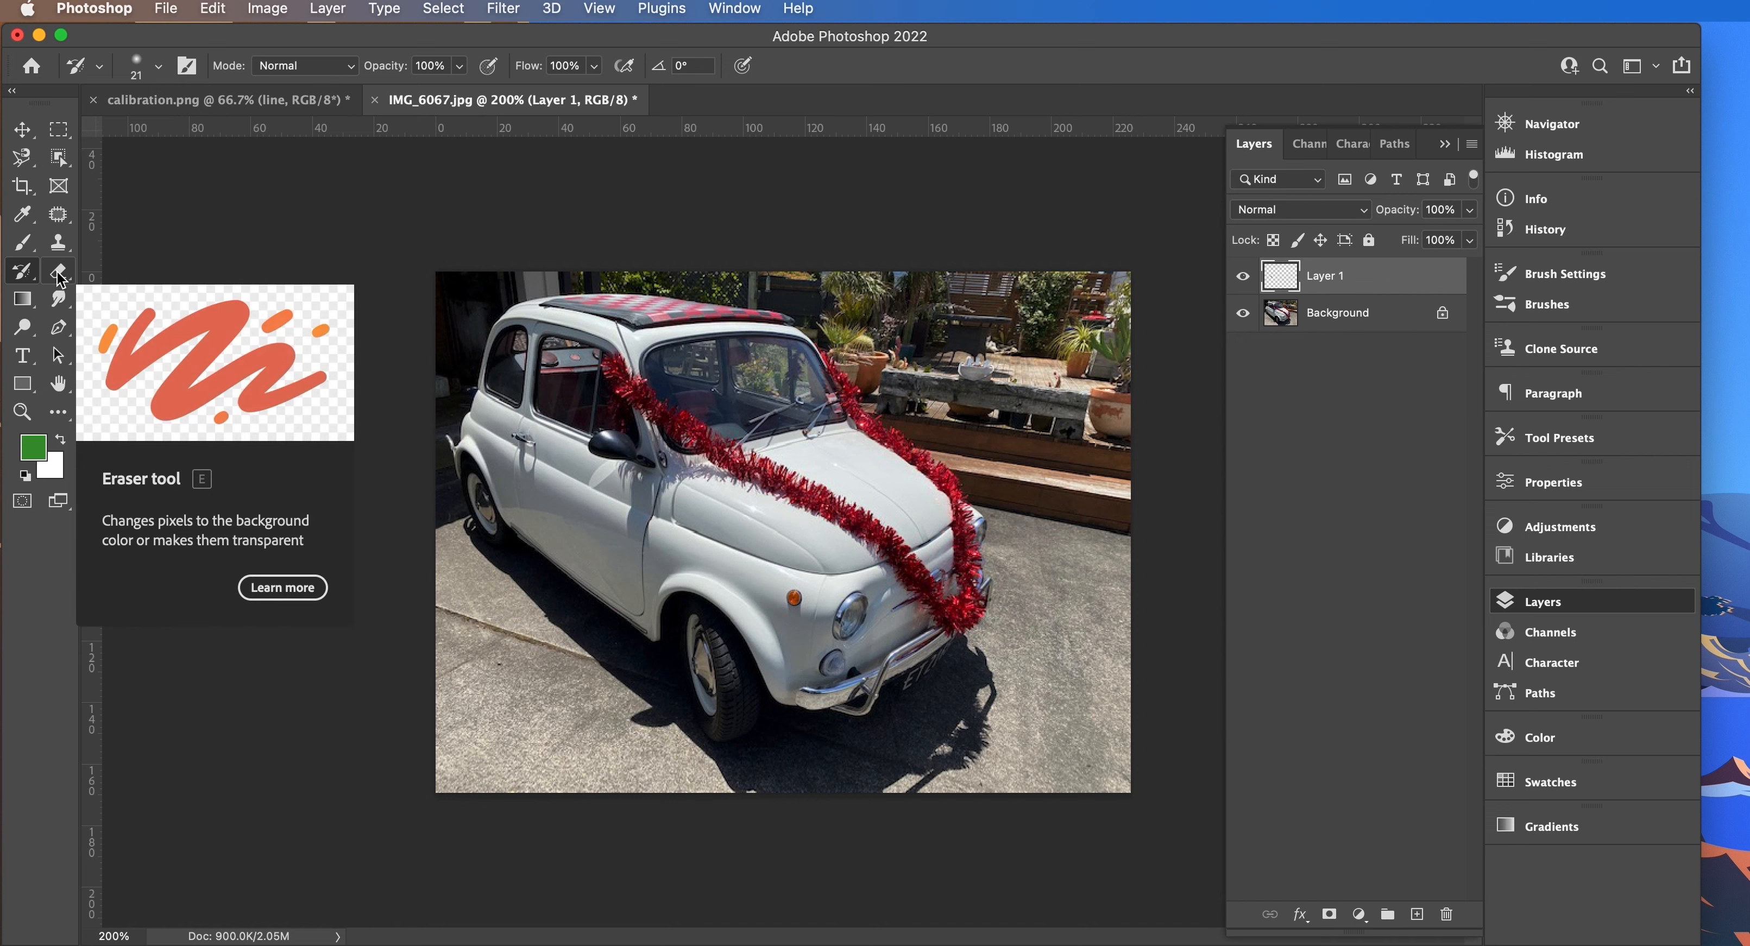
{"action": "left_click", "coordinate": [60, 275]}
{"action": "left_click", "coordinate": [58, 274]}
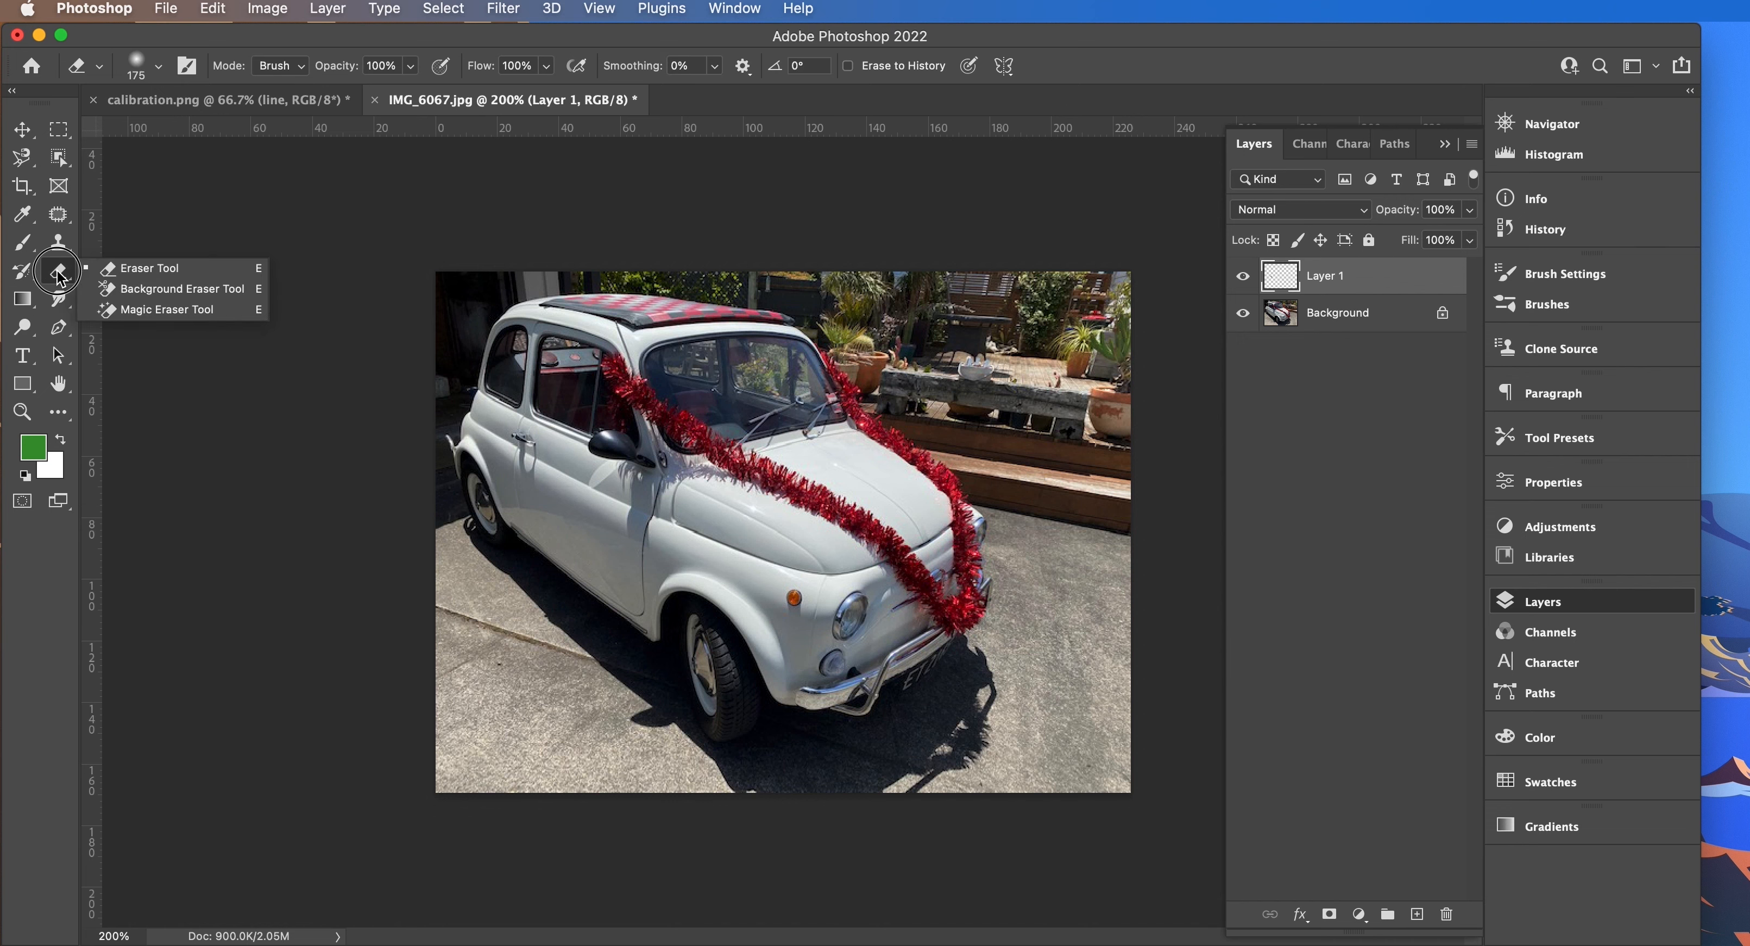
{"action": "left_click", "coordinate": [60, 275]}
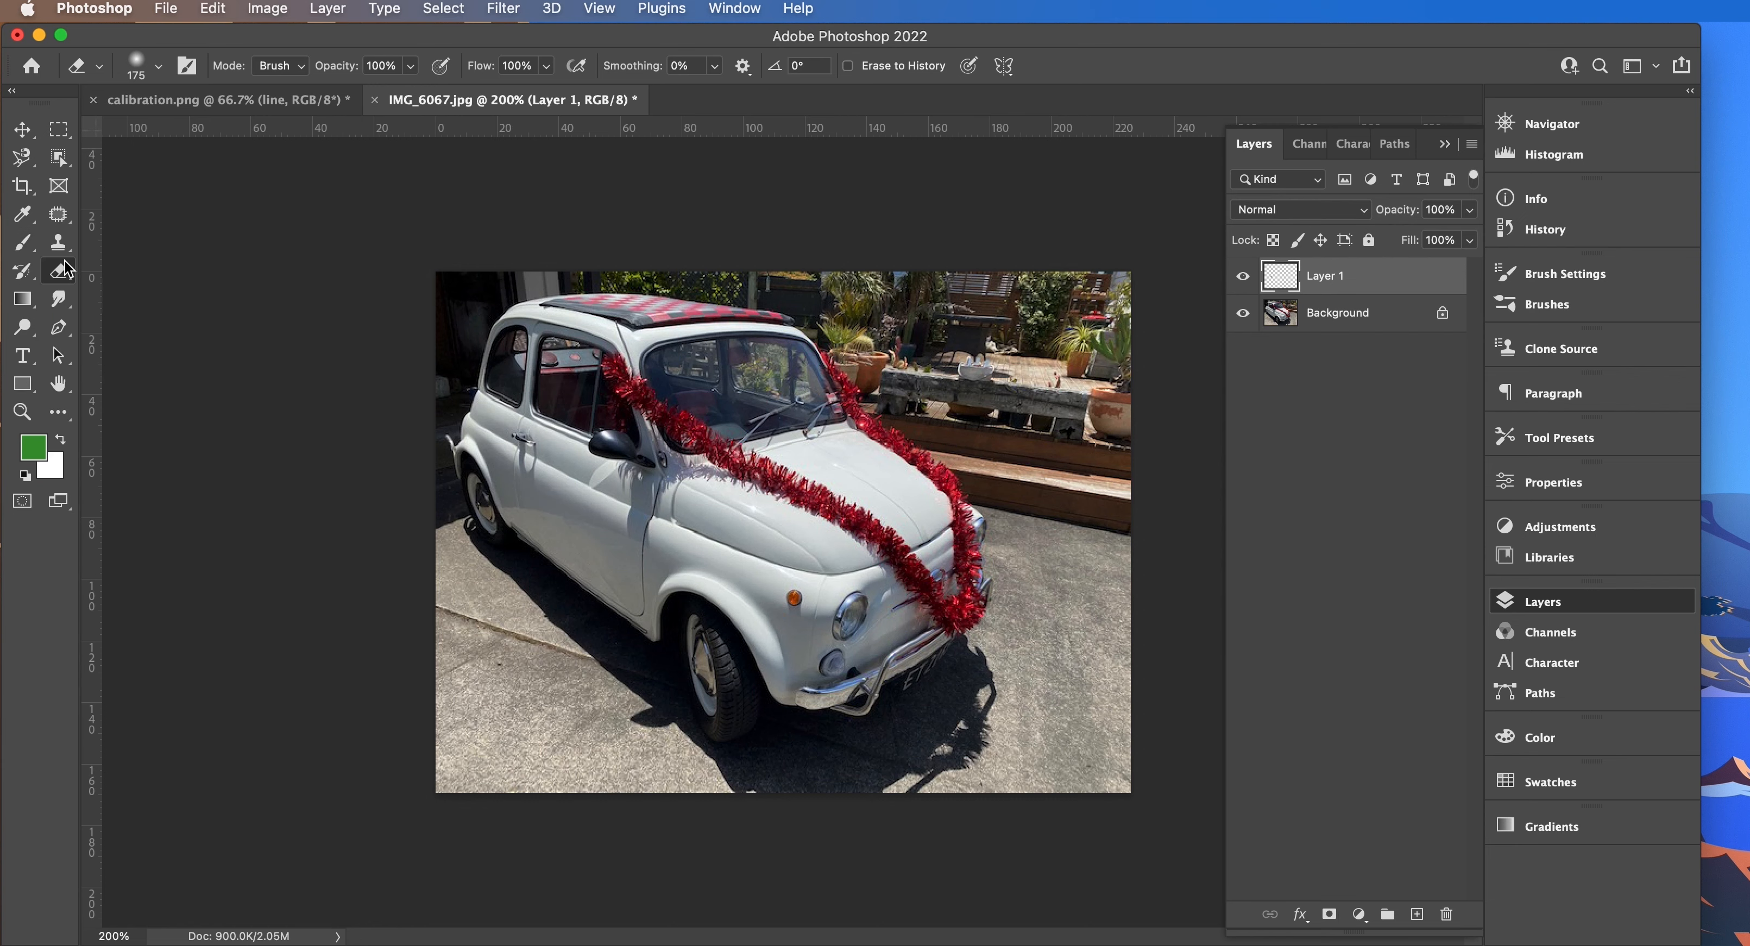
- Set the Eraser's brush size to 89 px and lower its hardness to the softest edge
{"action": "left_click", "coordinate": [156, 68]}
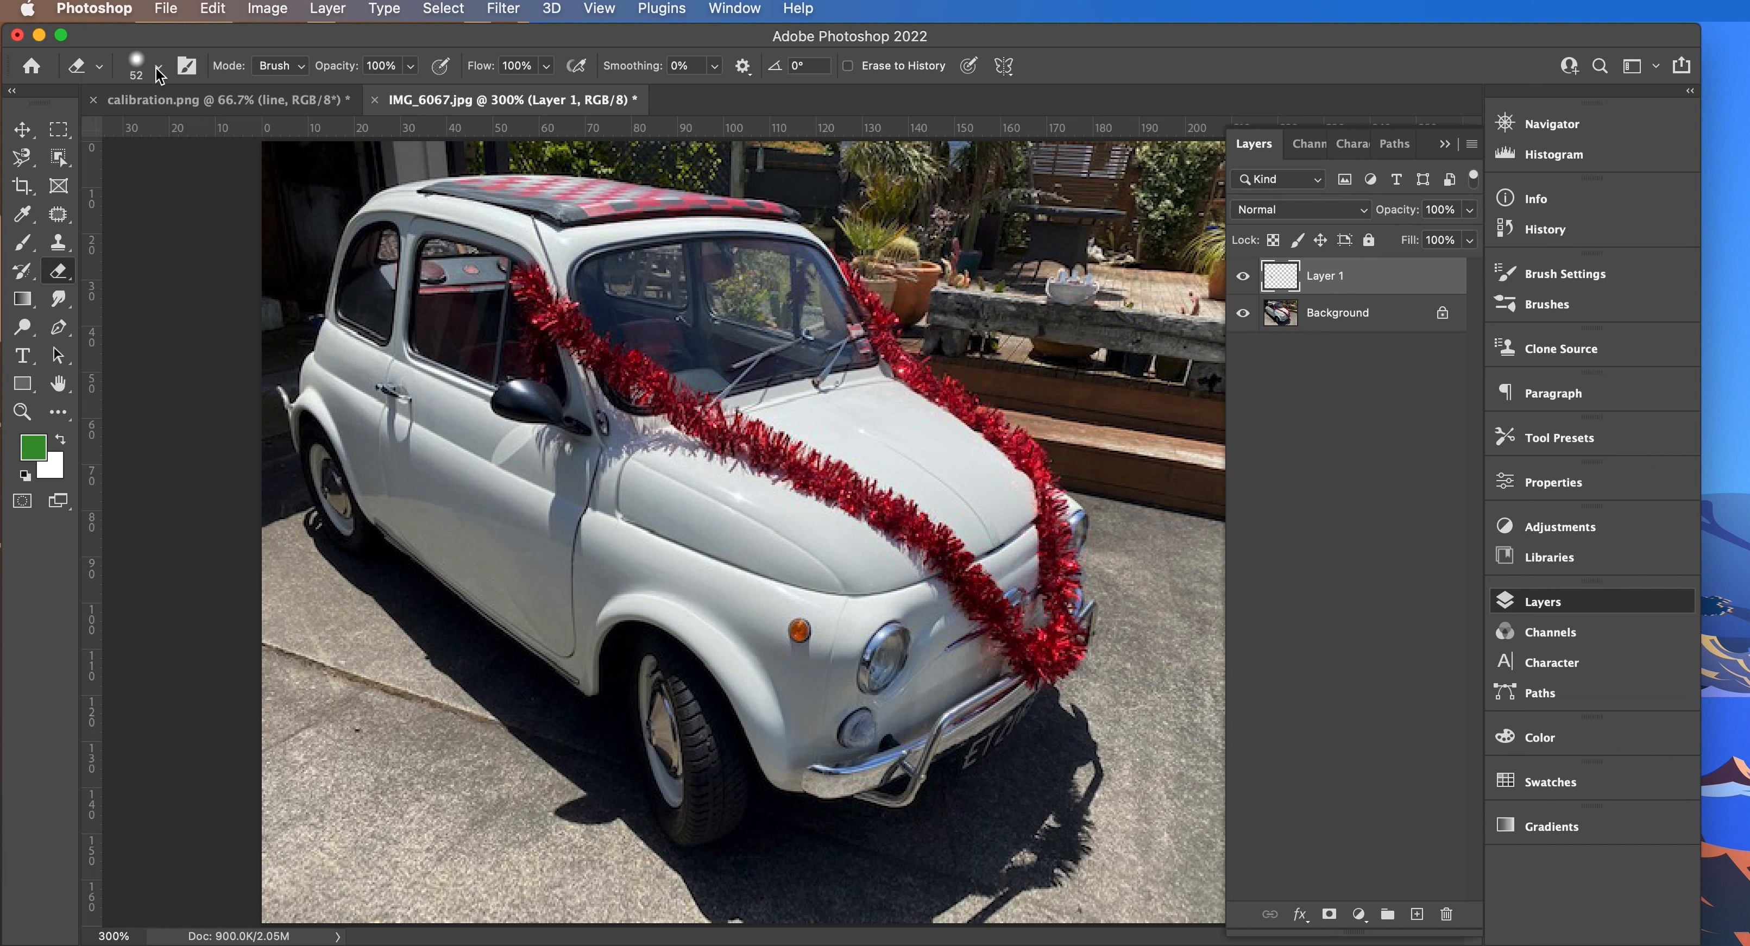
{"action": "left_click", "coordinate": [159, 70]}
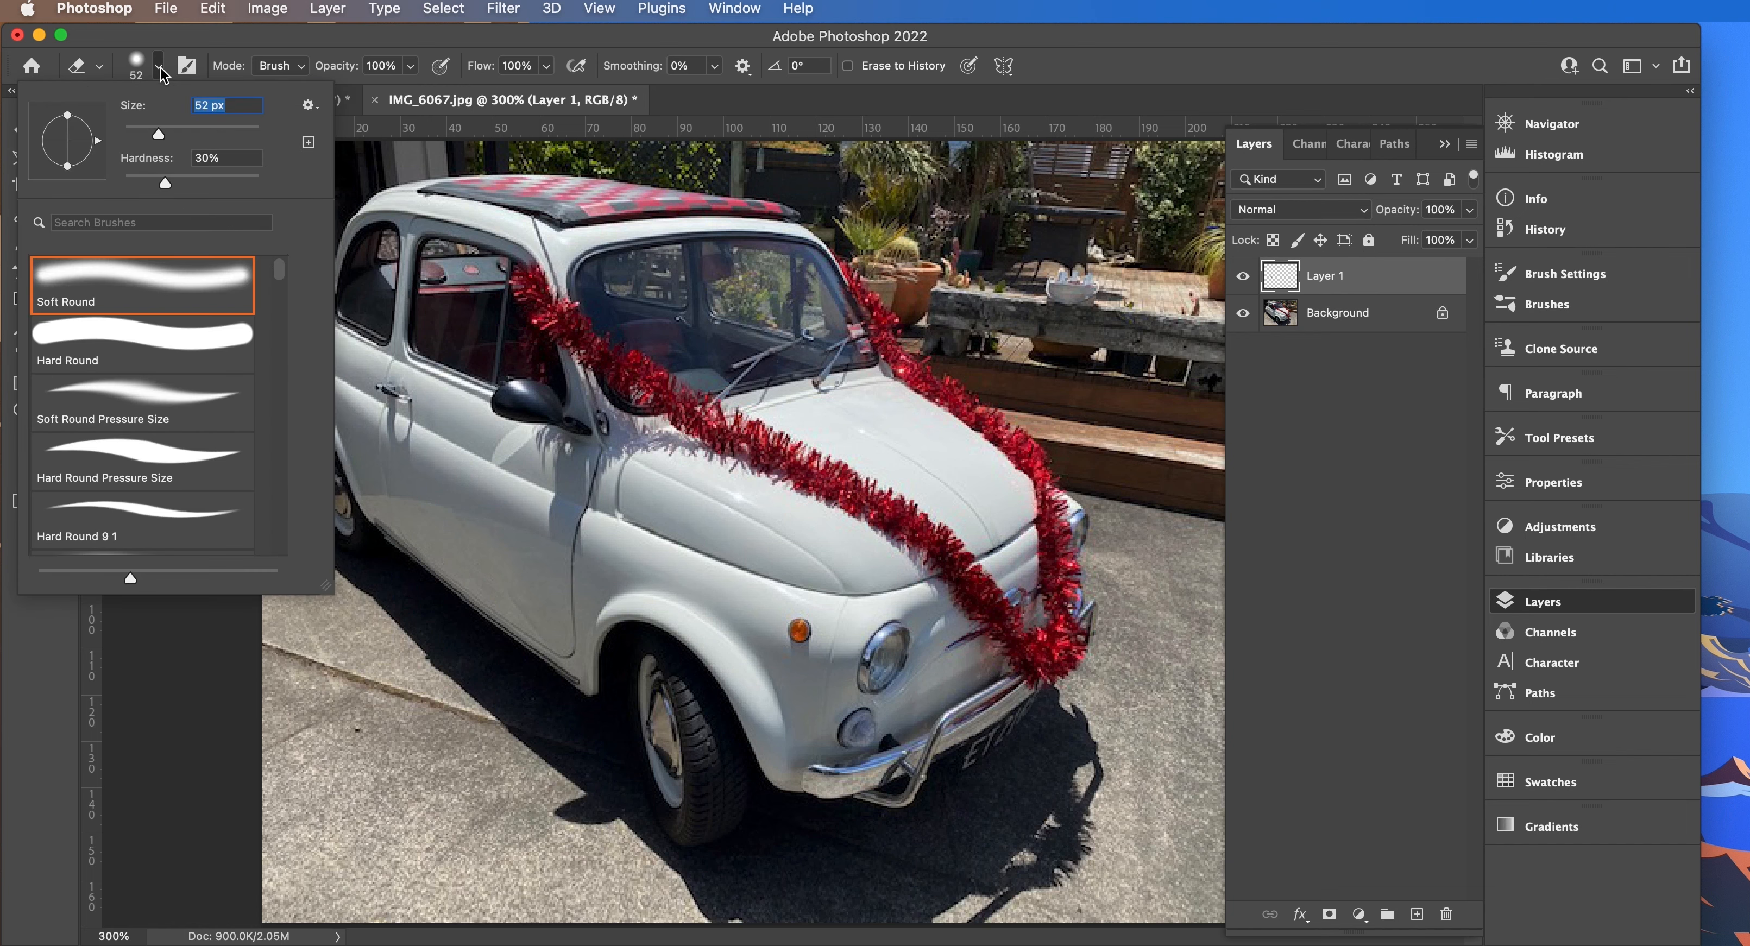
{"action": "left_click_drag", "start_coordinate": [159, 134], "coordinate": [185, 142]}
{"action": "left_click_drag", "start_coordinate": [163, 182], "coordinate": [121, 183]}
{"action": "left_click", "coordinate": [160, 70]}
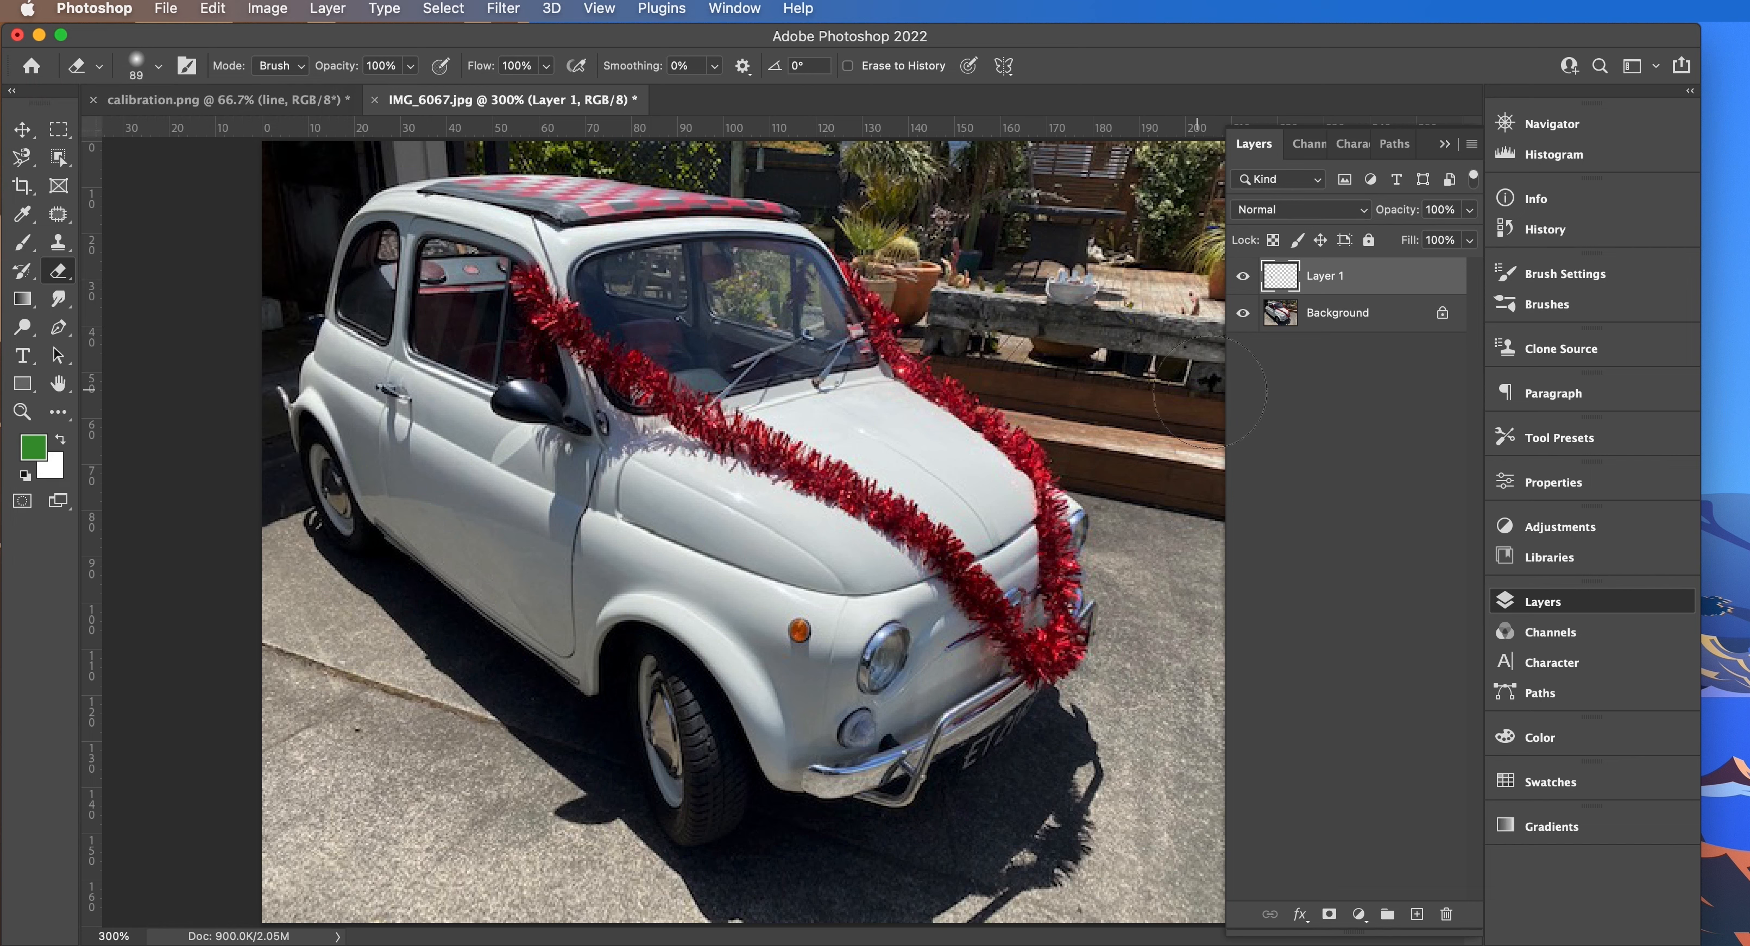
- Unlock the Background layer and fill the whole of Layer 1 with white in Normal mode at 100% opacity
{"action": "left_click", "coordinate": [1443, 317]}
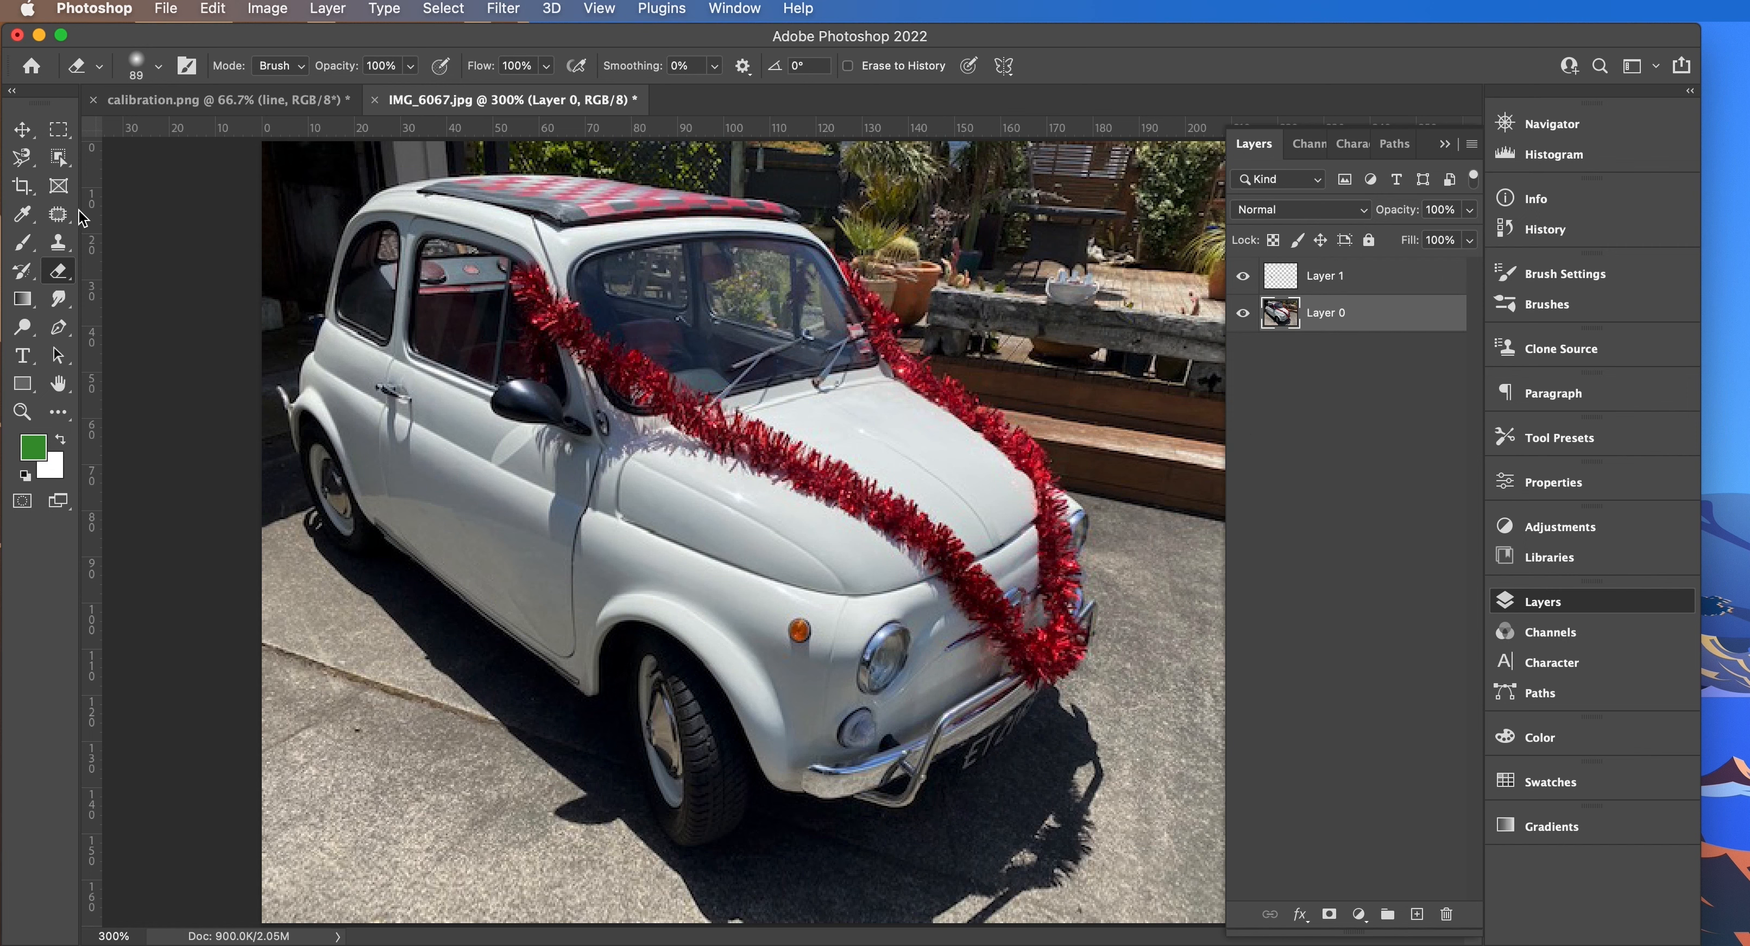
{"action": "left_click", "coordinate": [1330, 280]}
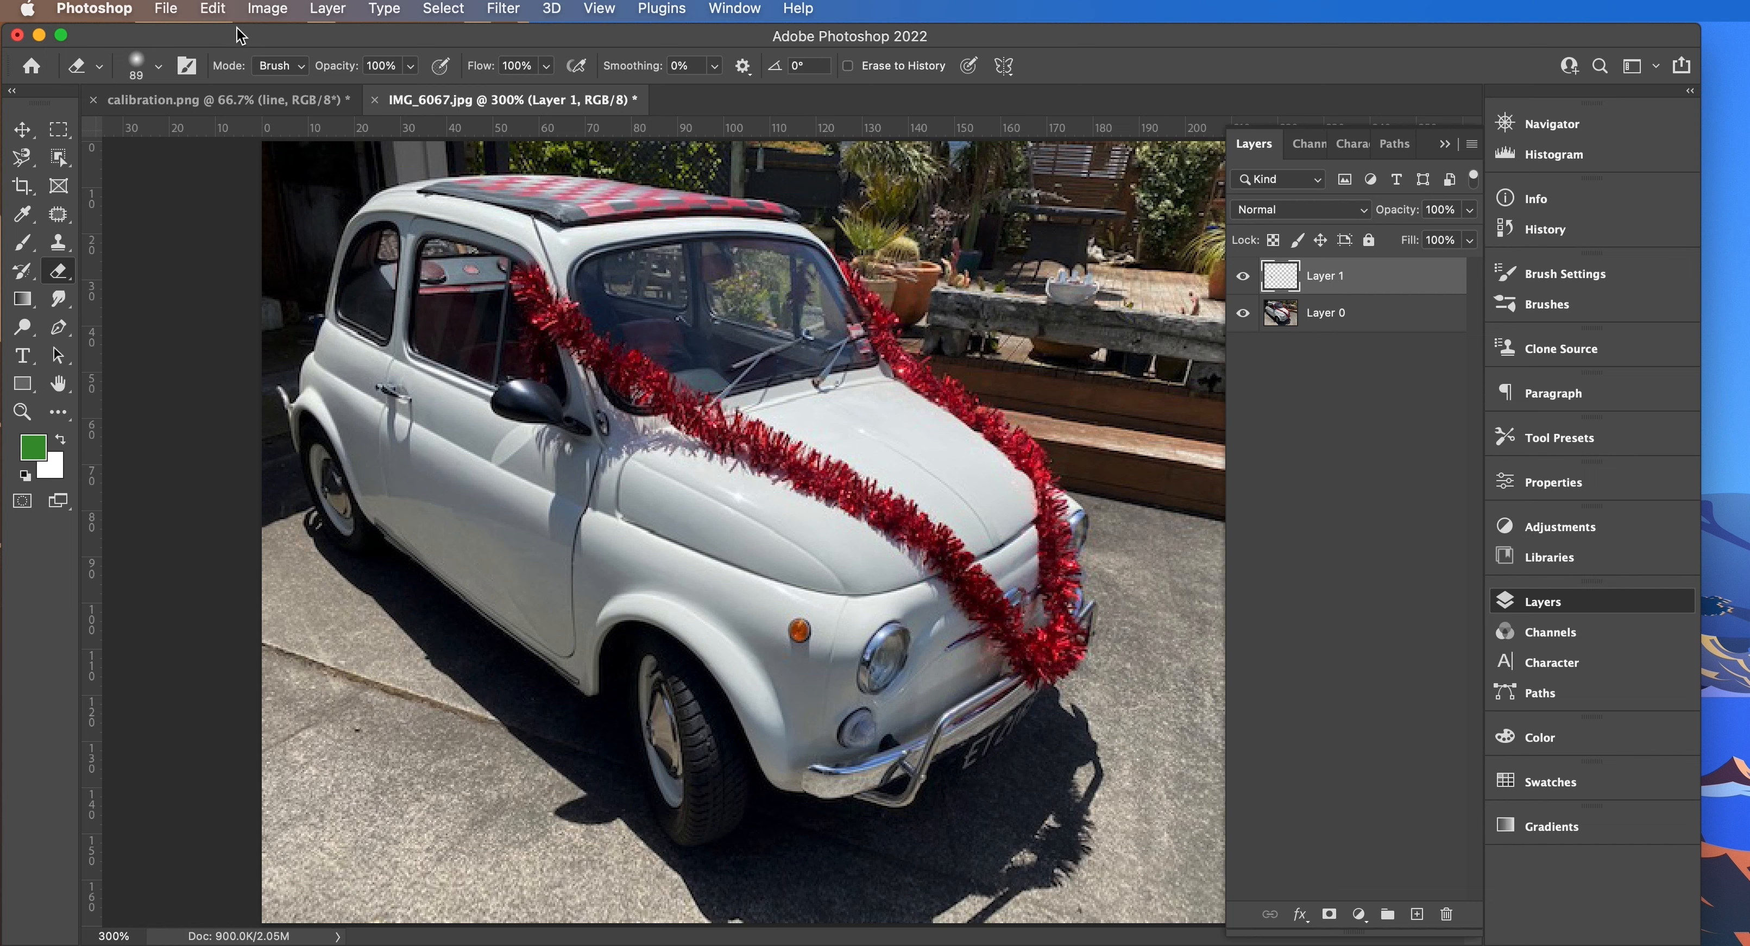
{"action": "left_click", "coordinate": [212, 10]}
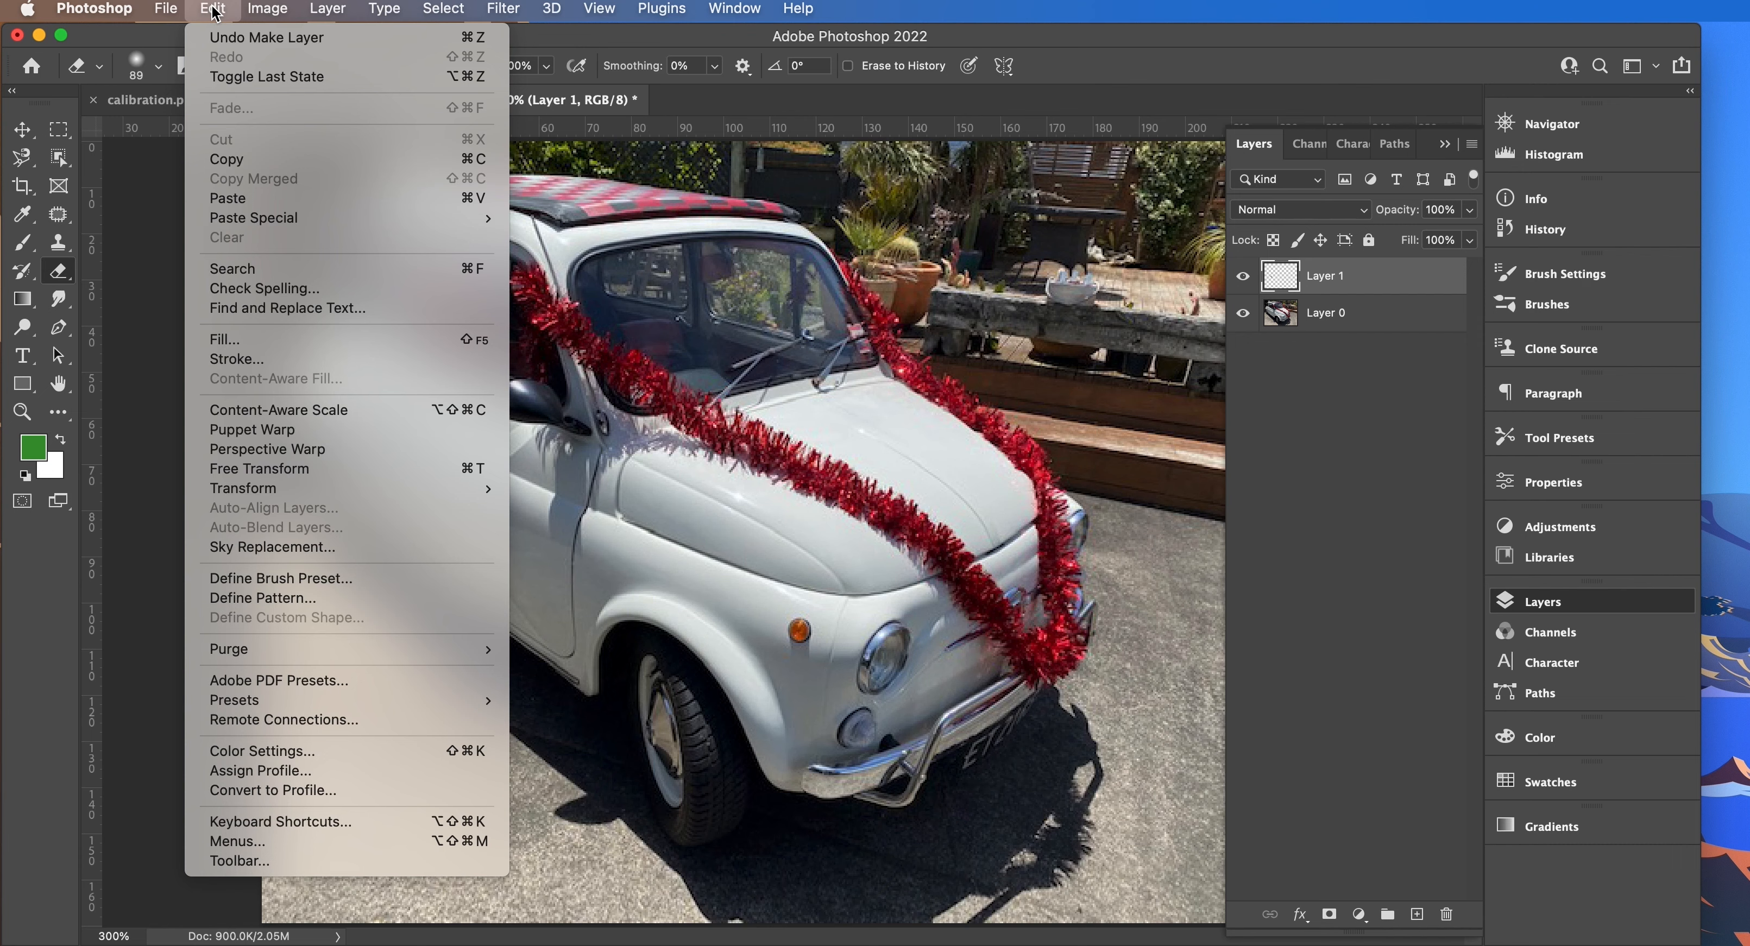
{"action": "left_click", "coordinate": [238, 341]}
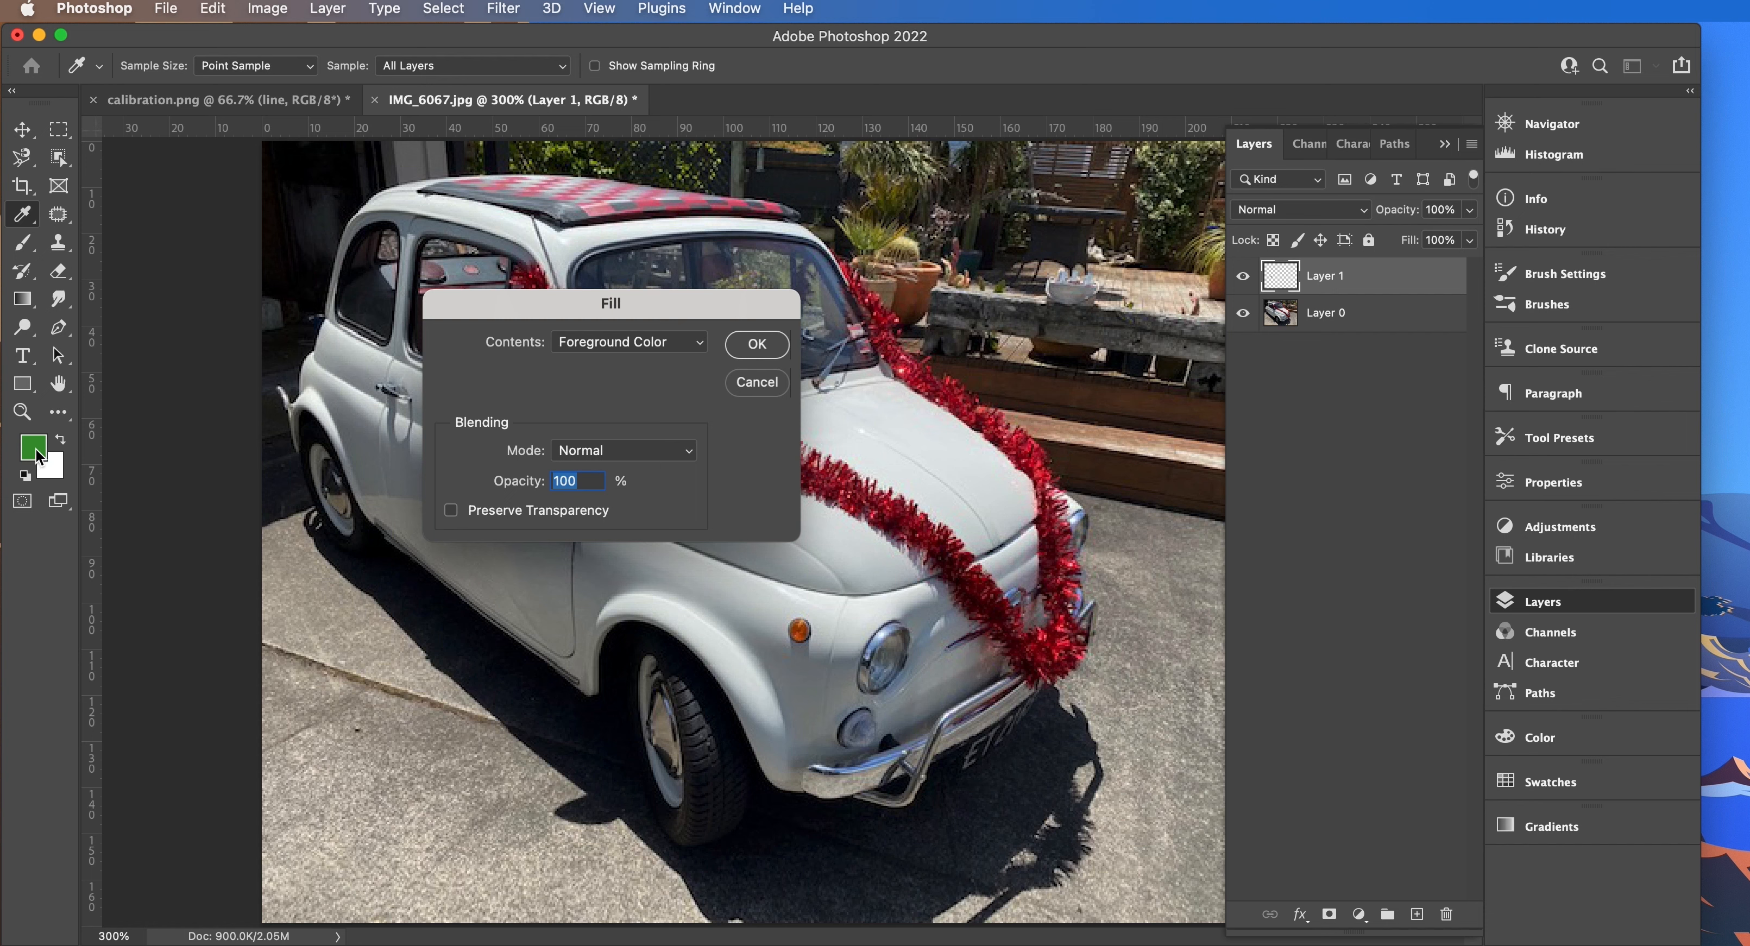
{"action": "left_click", "coordinate": [620, 344]}
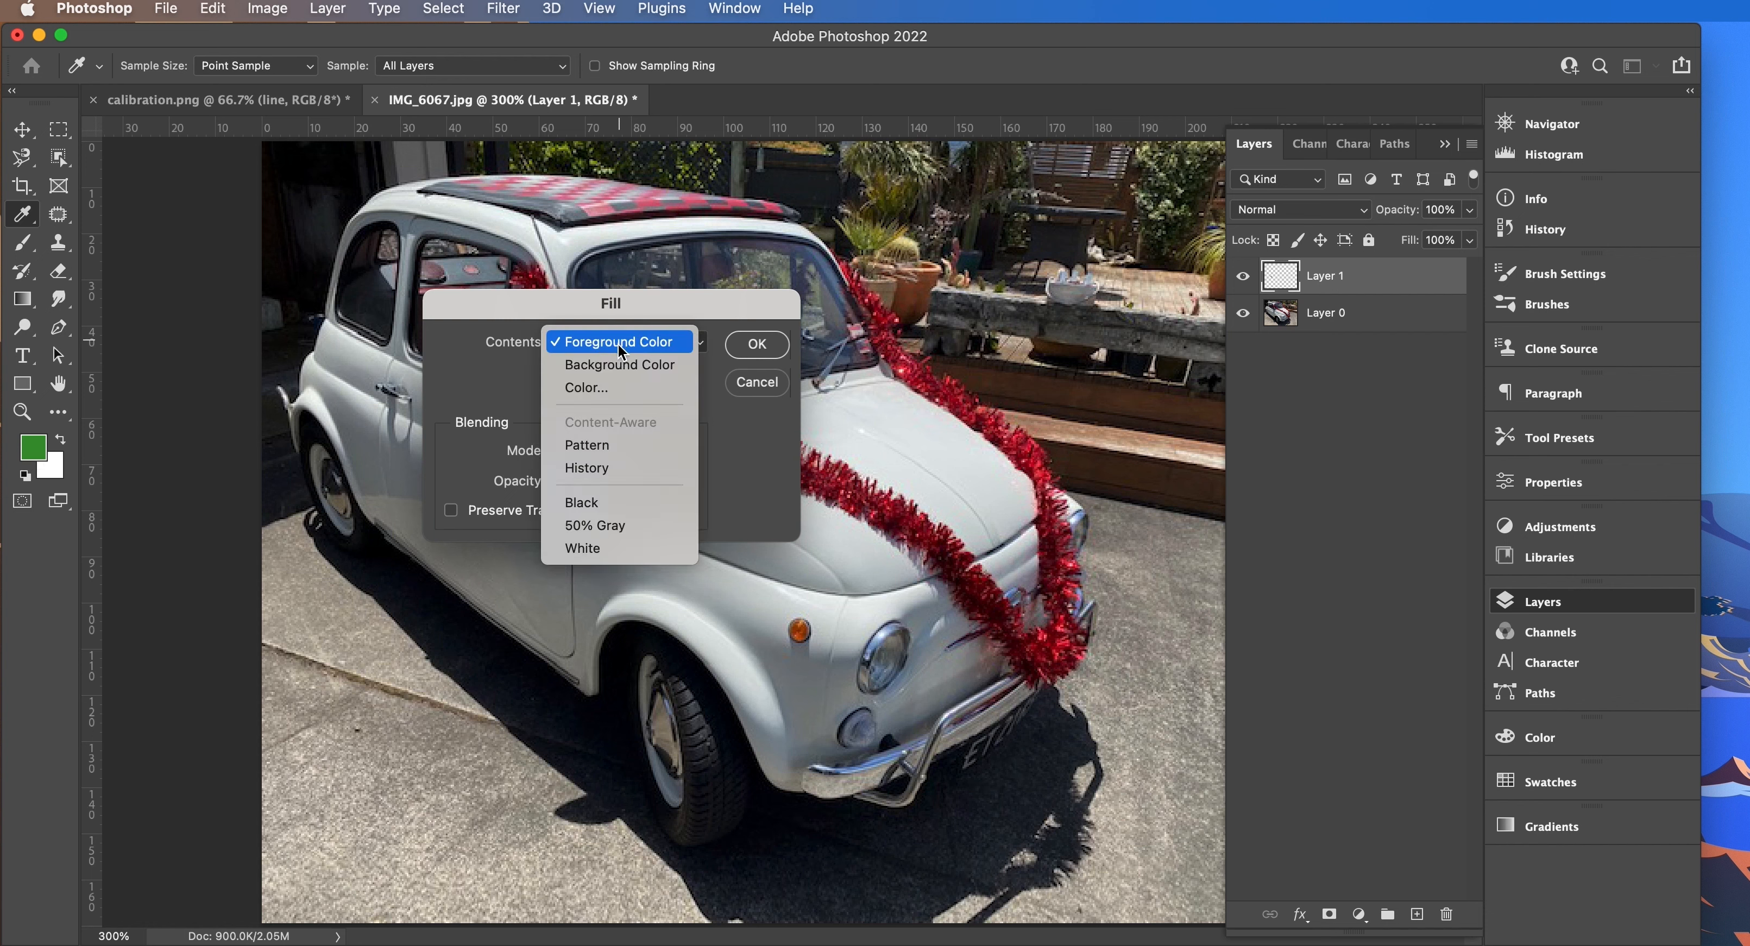
{"action": "left_click", "coordinate": [582, 548]}
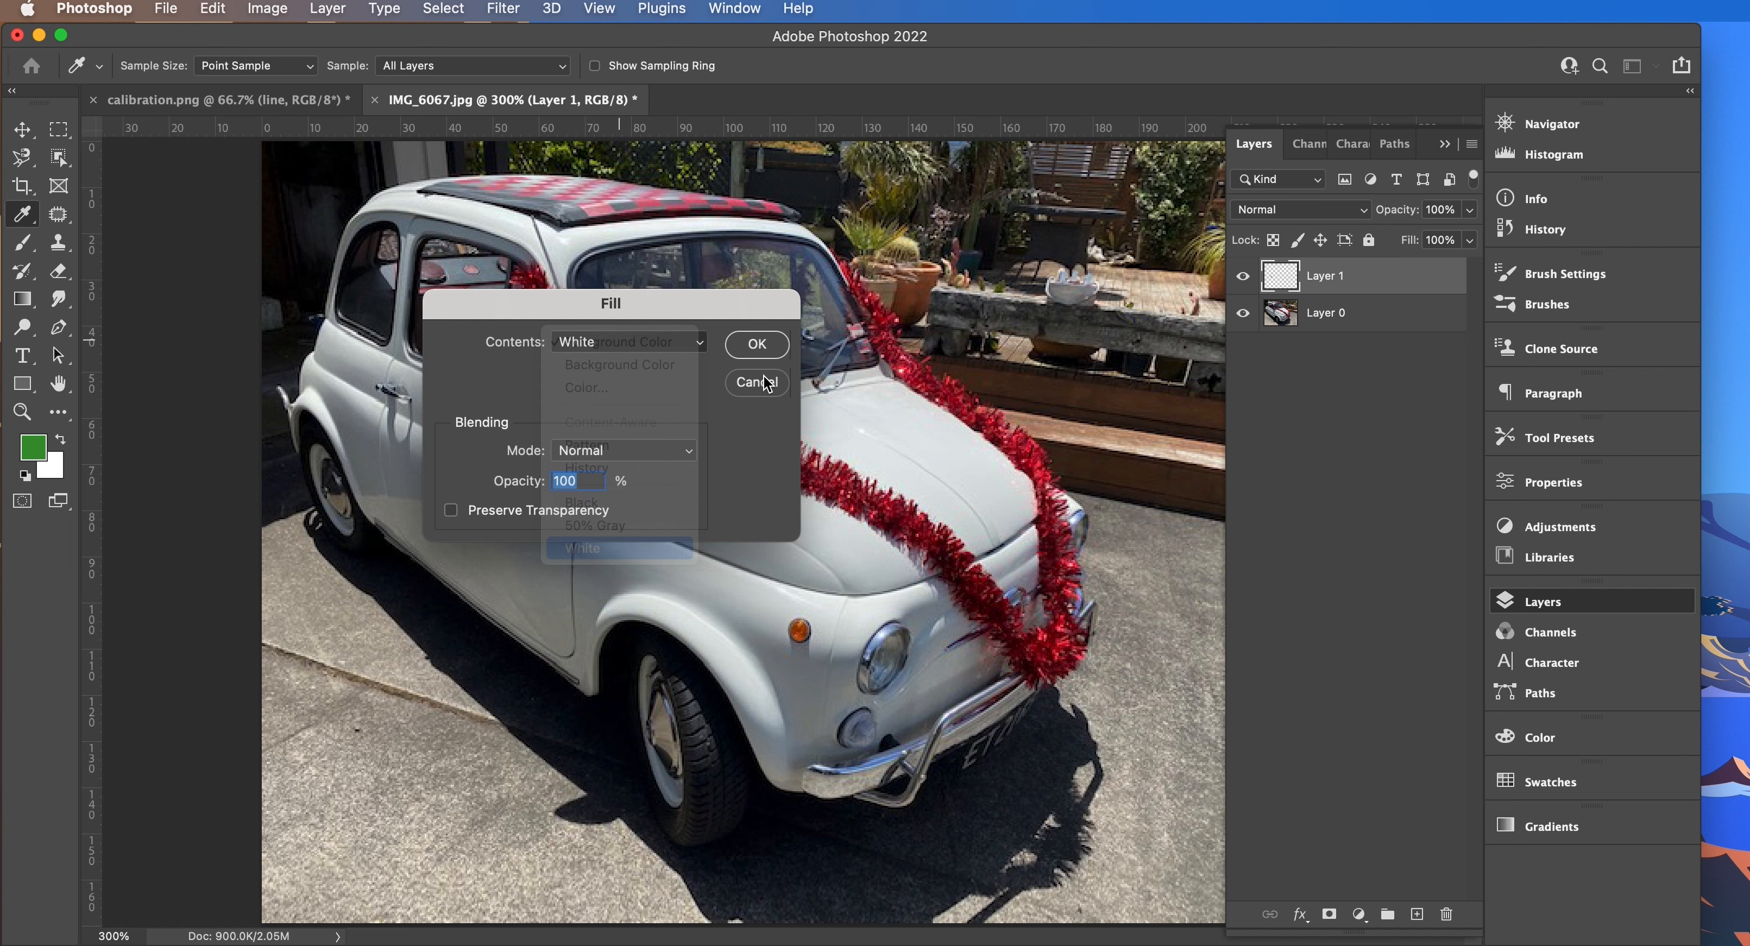
{"action": "left_click", "coordinate": [756, 344]}
{"action": "key", "text": "e"}
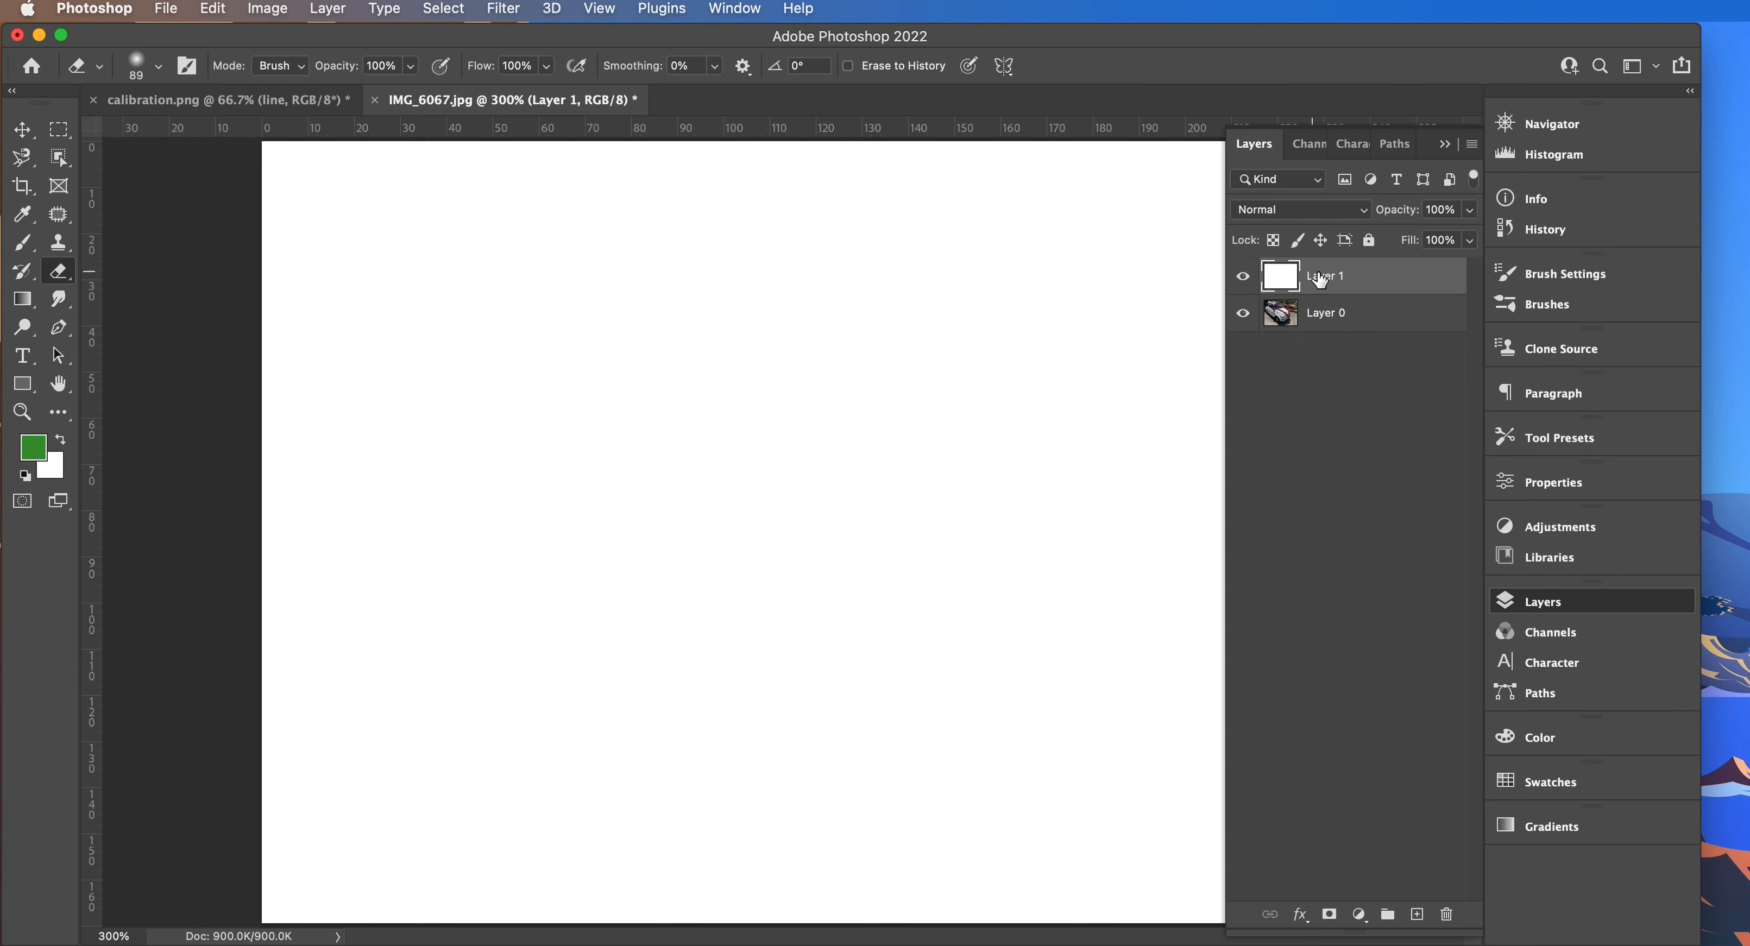
- Move the white Layer 1 beneath the car photo layer, Layer 0, and make Layer 0 the active layer
{"action": "left_click", "coordinate": [1365, 278]}
{"action": "left_click_drag", "start_coordinate": [1365, 278], "coordinate": [1364, 336]}
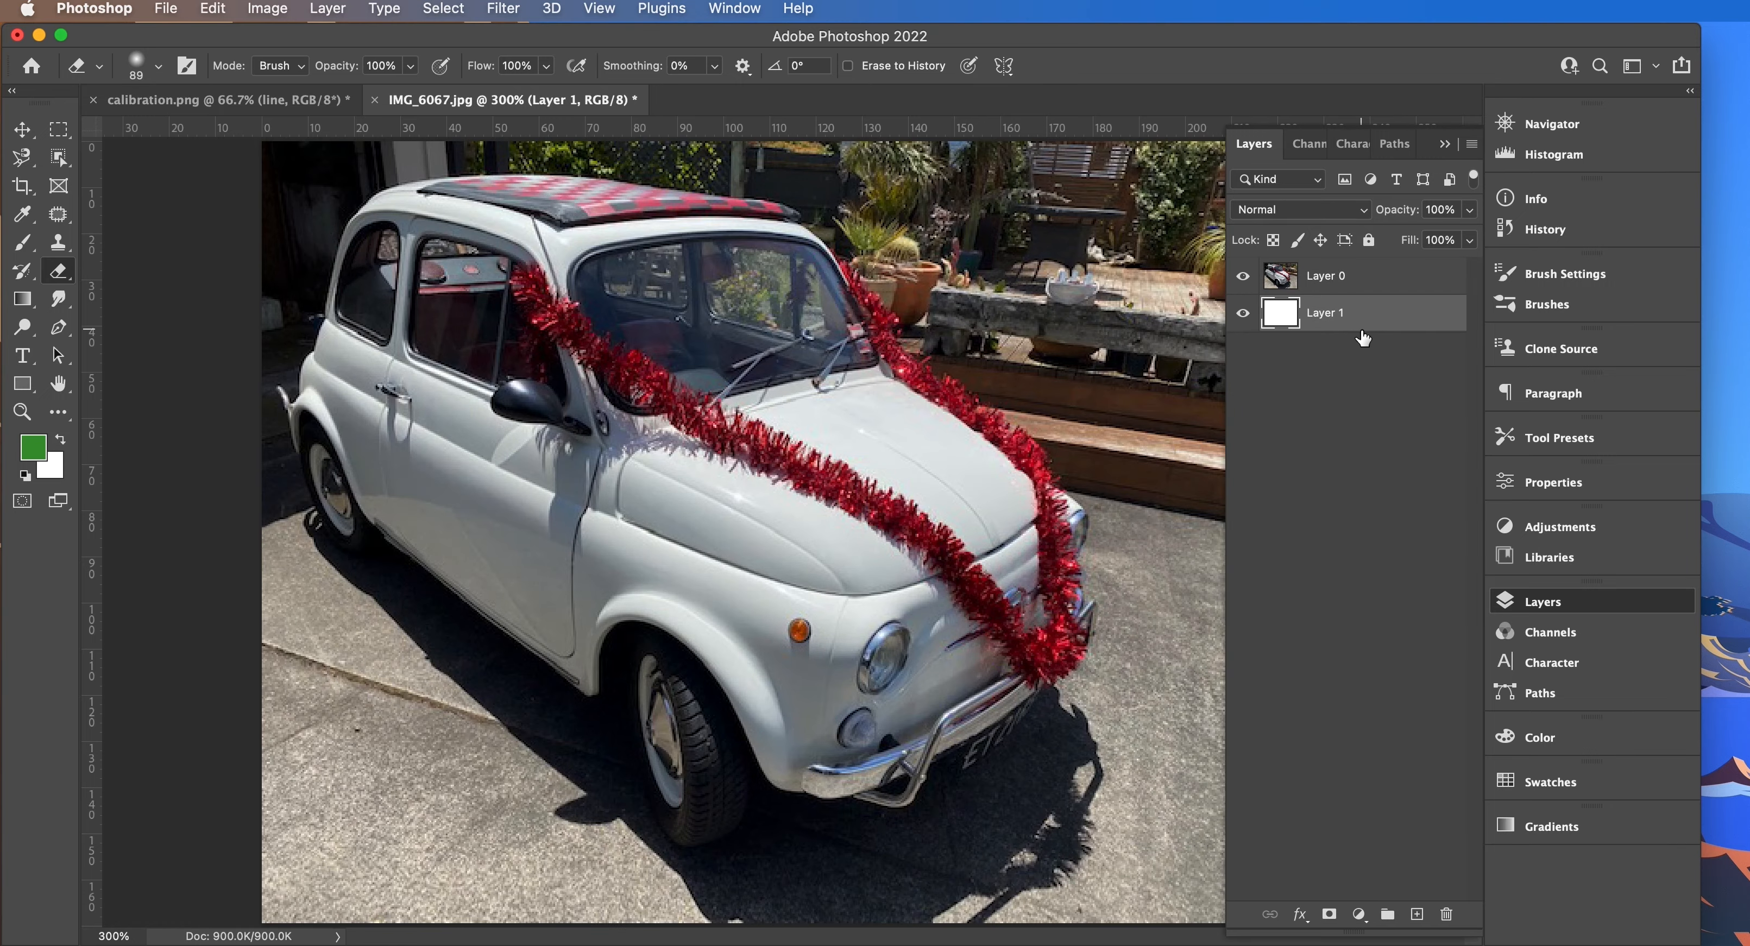
{"action": "left_click", "coordinate": [1321, 283]}
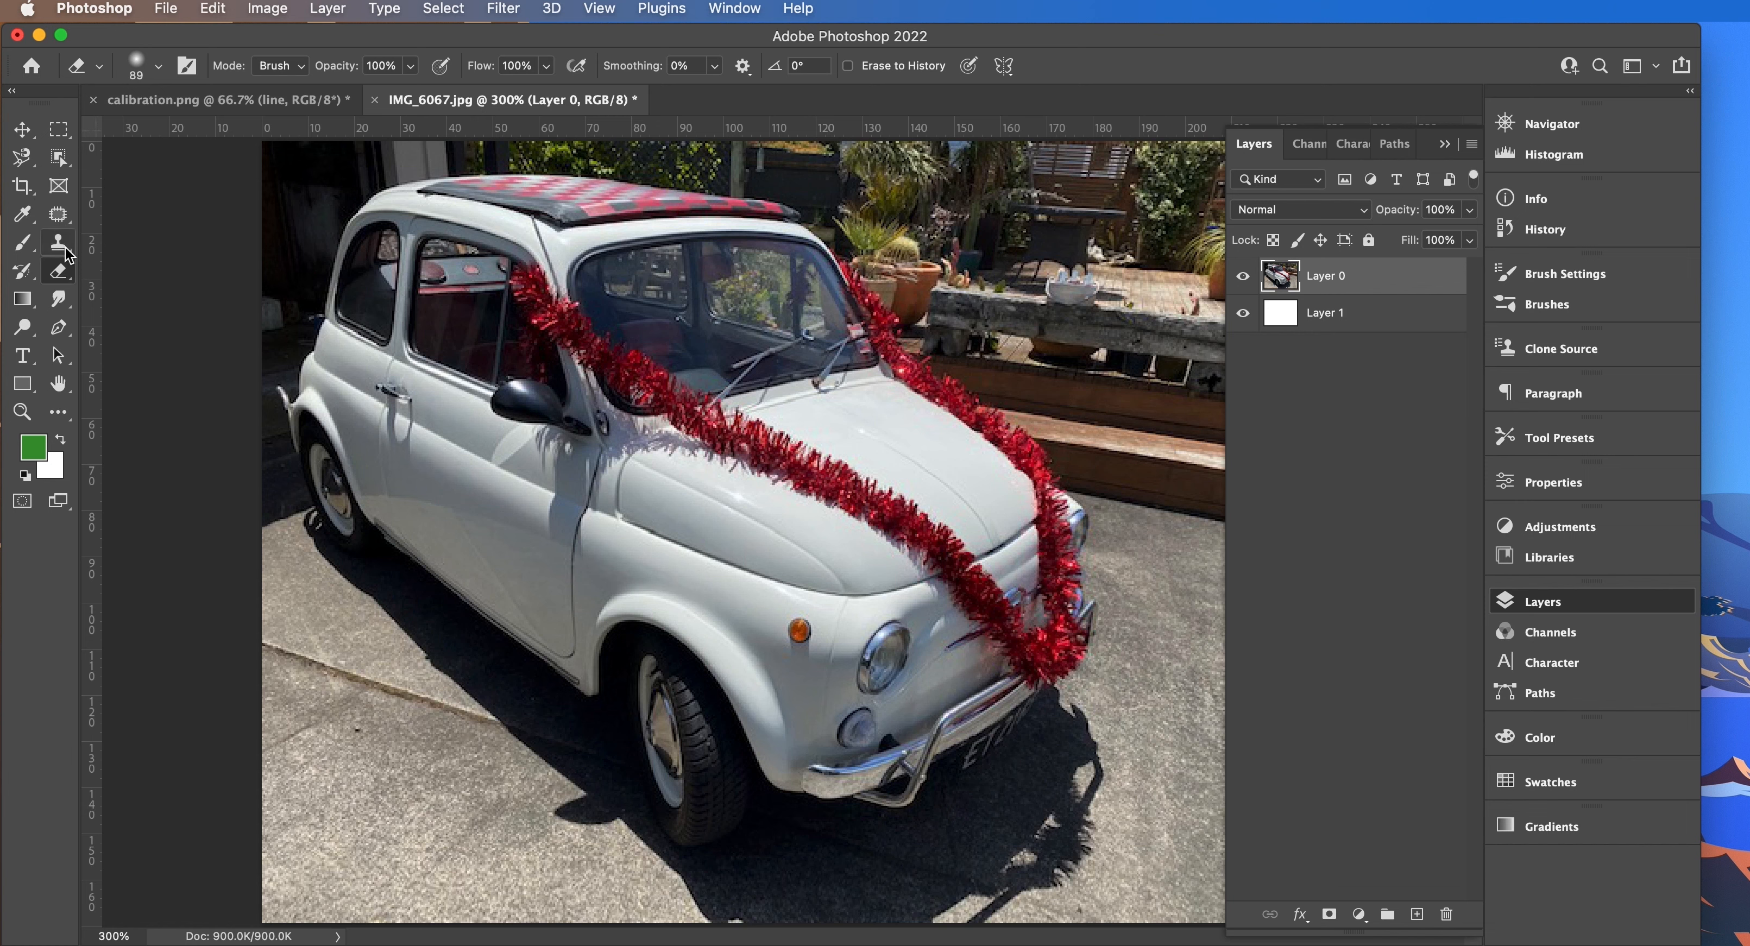
- Try erasing patches of pavement beside the car on Layer 0 with a 44 px brush, and undo the erasing
{"action": "left_click", "coordinate": [160, 67]}
{"action": "left_click_drag", "start_coordinate": [182, 136], "coordinate": [156, 139]}
{"action": "left_click", "coordinate": [158, 71]}
{"action": "mouse_move", "coordinate": [326, 754]}
{"action": "left_mouse_down"}
{"action": "mouse_move", "coordinate": [453, 800]}
{"action": "mouse_move", "coordinate": [380, 728]}
{"action": "mouse_move", "coordinate": [378, 782]}
{"action": "mouse_move", "coordinate": [422, 780]}
{"action": "mouse_move", "coordinate": [389, 772]}
{"action": "mouse_move", "coordinate": [401, 805]}
{"action": "left_mouse_up"}
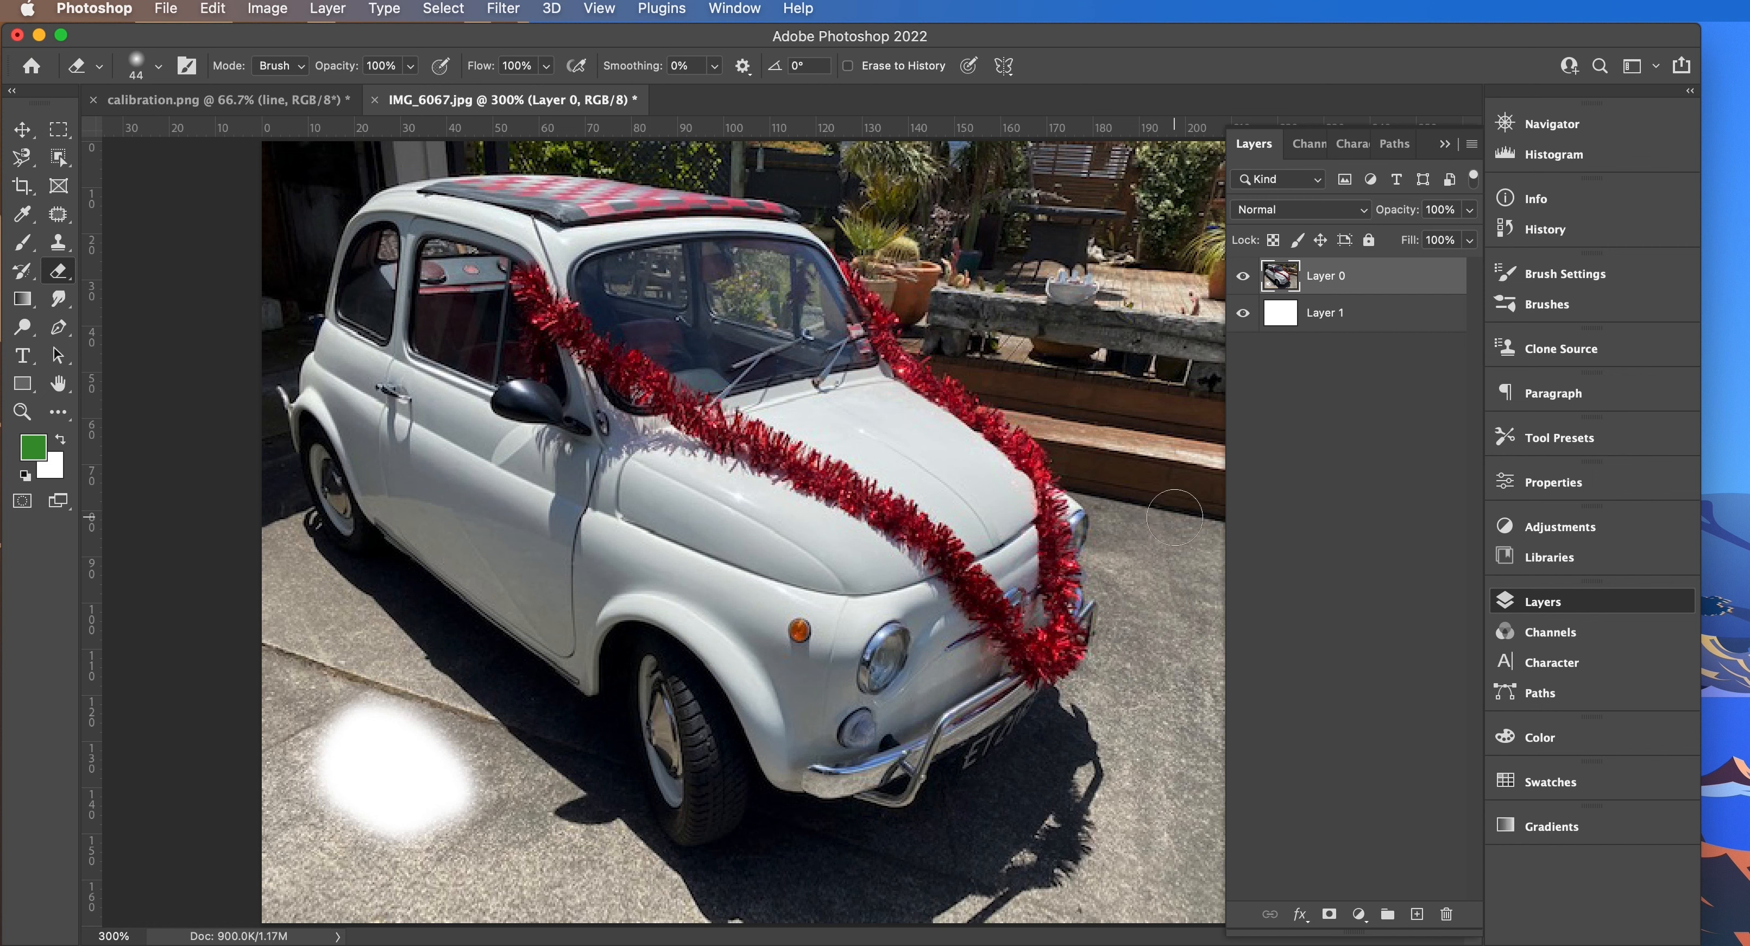
{"action": "mouse_move", "coordinate": [380, 721]}
{"action": "left_mouse_down"}
{"action": "mouse_move", "coordinate": [449, 679]}
{"action": "mouse_move", "coordinate": [402, 703]}
{"action": "mouse_move", "coordinate": [465, 702]}
{"action": "mouse_move", "coordinate": [363, 726]}
{"action": "mouse_move", "coordinate": [527, 703]}
{"action": "mouse_move", "coordinate": [382, 692]}
{"action": "mouse_move", "coordinate": [518, 709]}
{"action": "mouse_move", "coordinate": [480, 676]}
{"action": "mouse_move", "coordinate": [449, 695]}
{"action": "mouse_move", "coordinate": [583, 775]}
{"action": "left_mouse_up"}
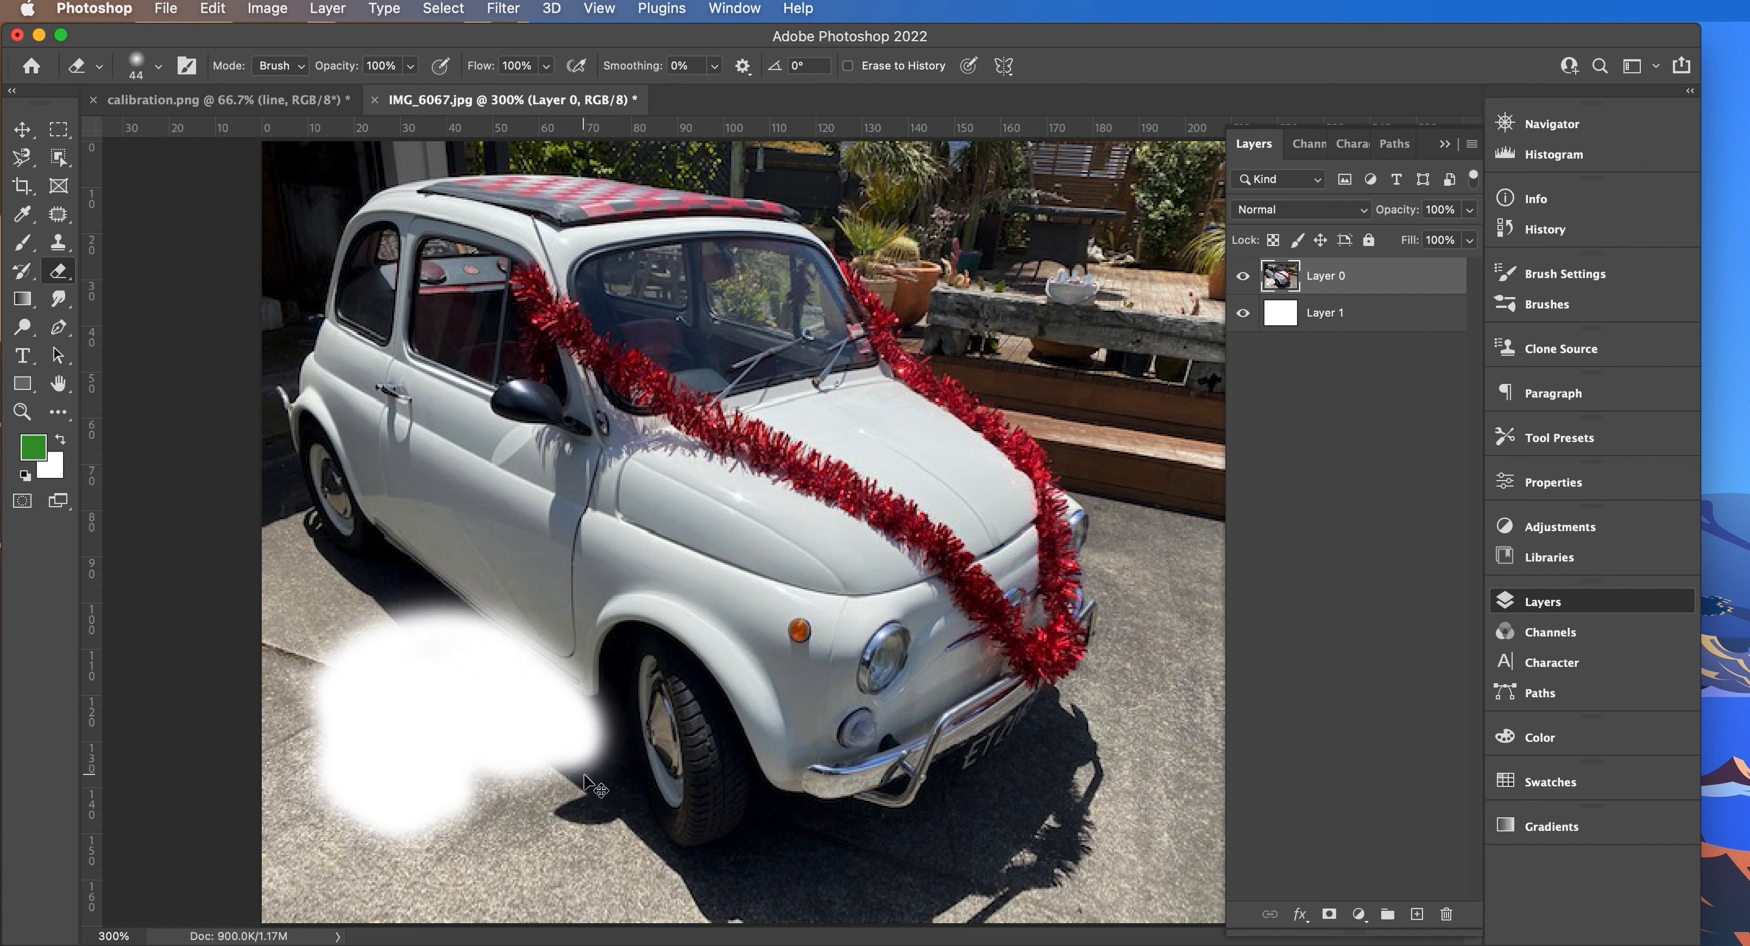
{"action": "key", "text": "super+z"}
{"action": "key", "text": "super+z"}
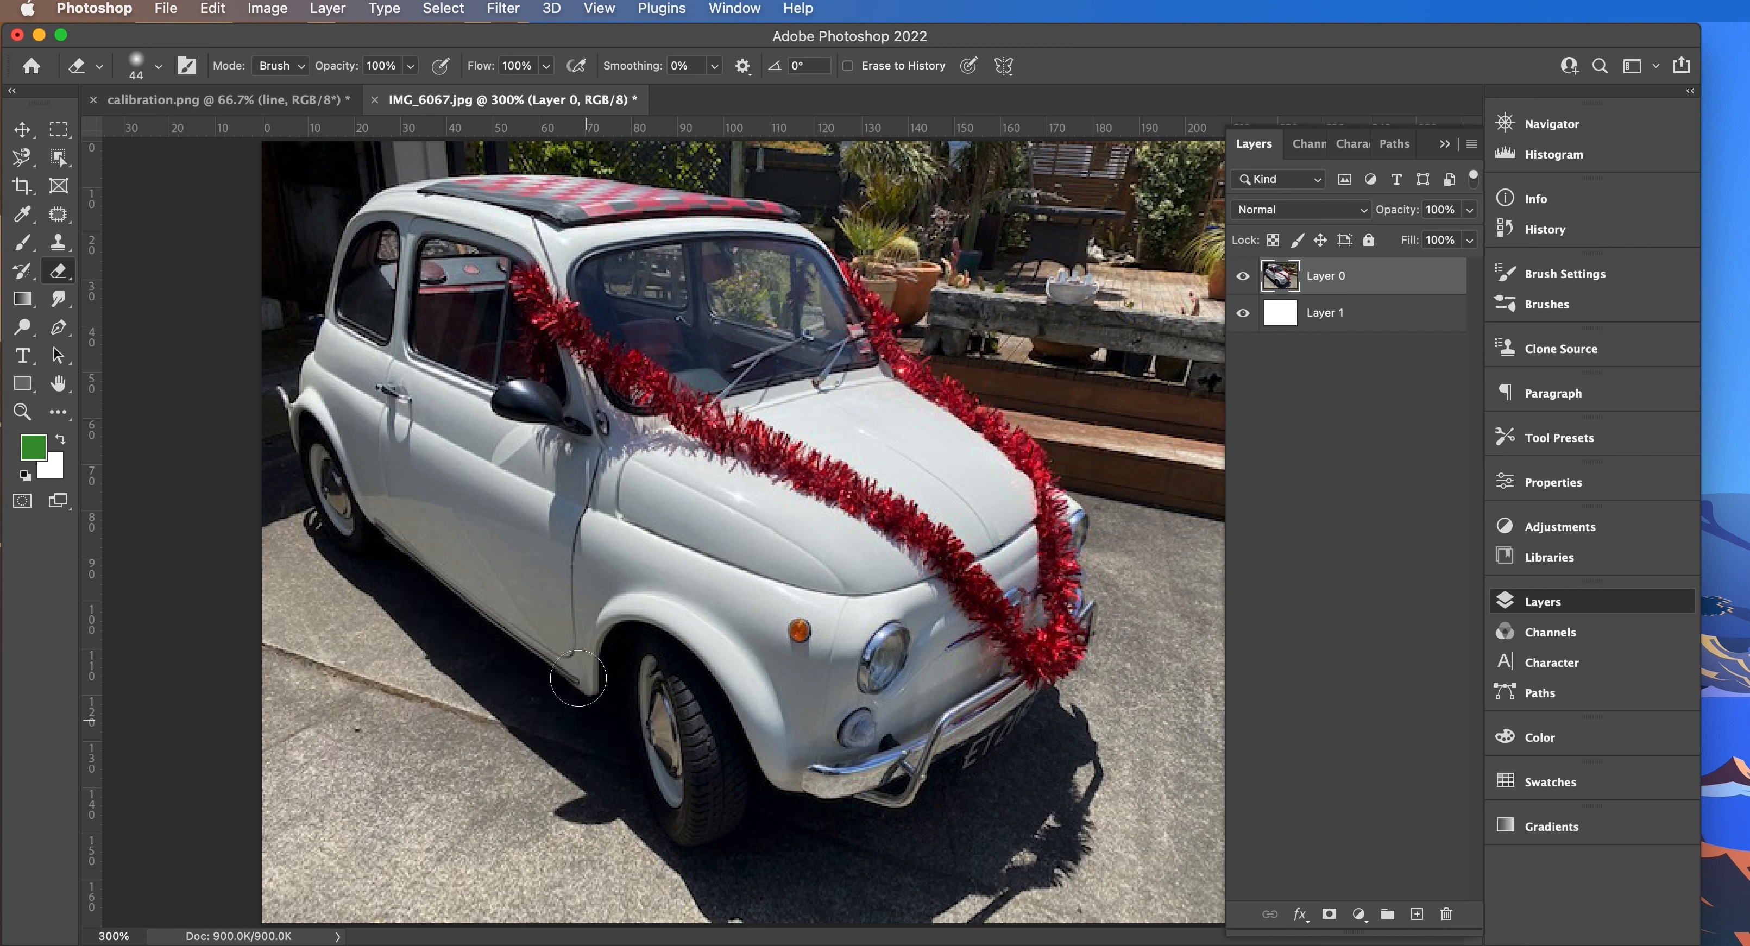
- Choose the Gradient tool, inspect the green colour stop of the Foreground to Transparent gradient and accept the gradient
{"action": "left_click", "coordinate": [53, 275]}
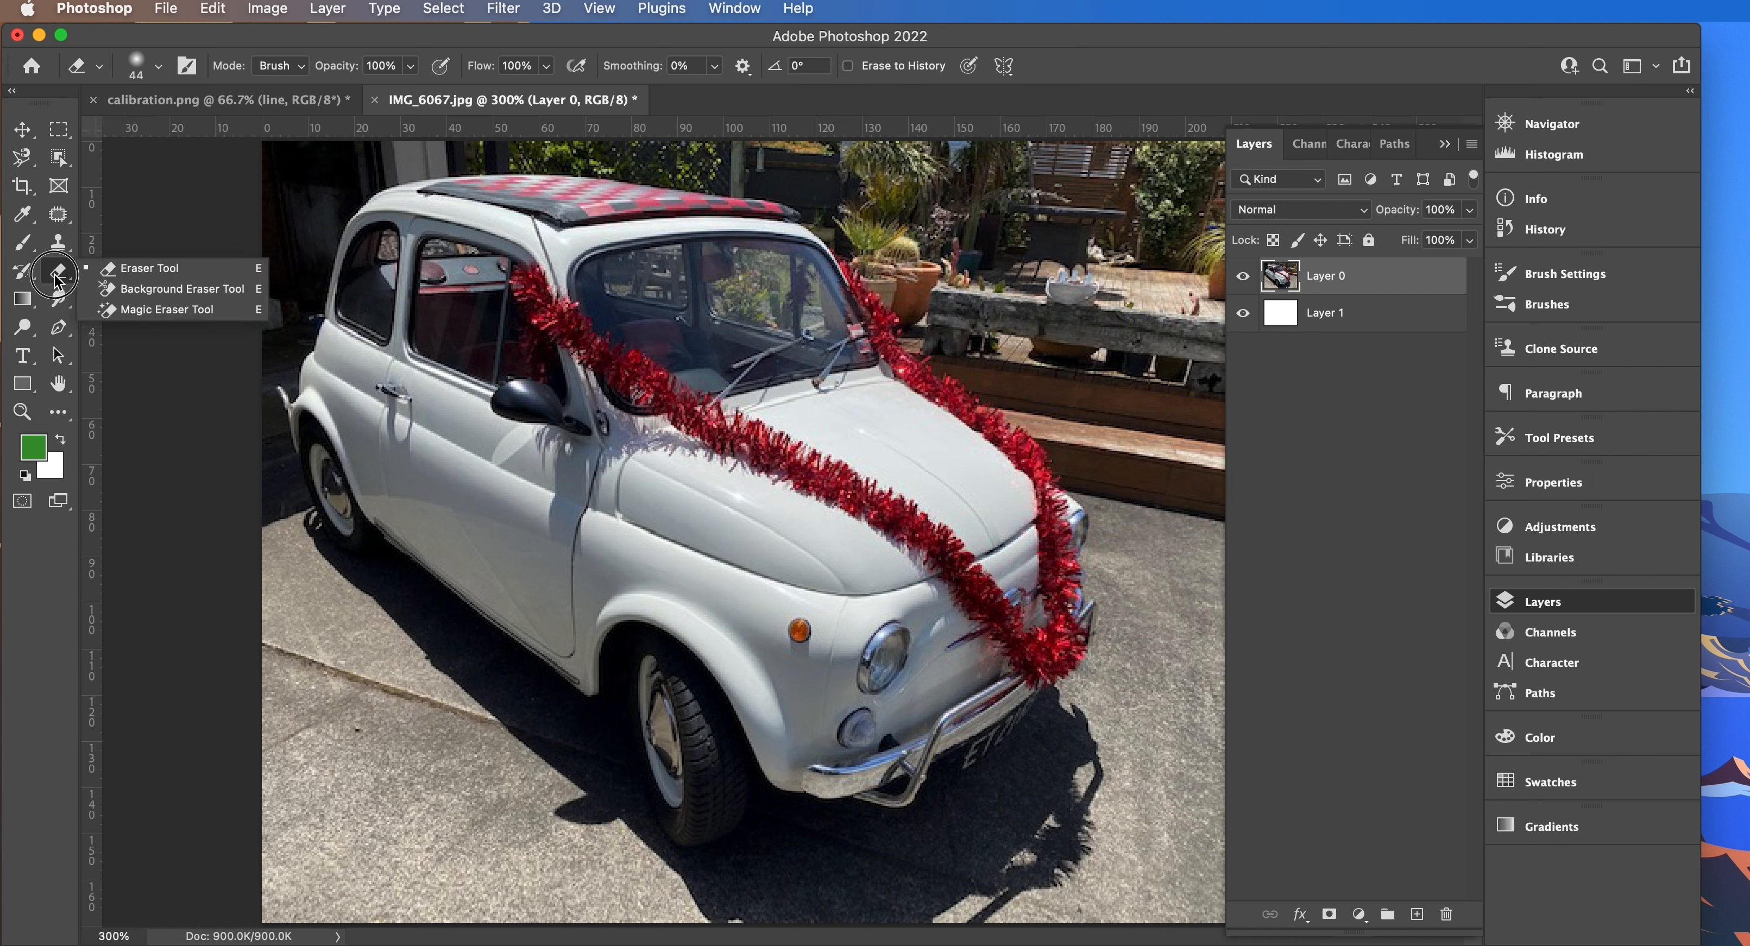
{"action": "left_click", "coordinate": [57, 279]}
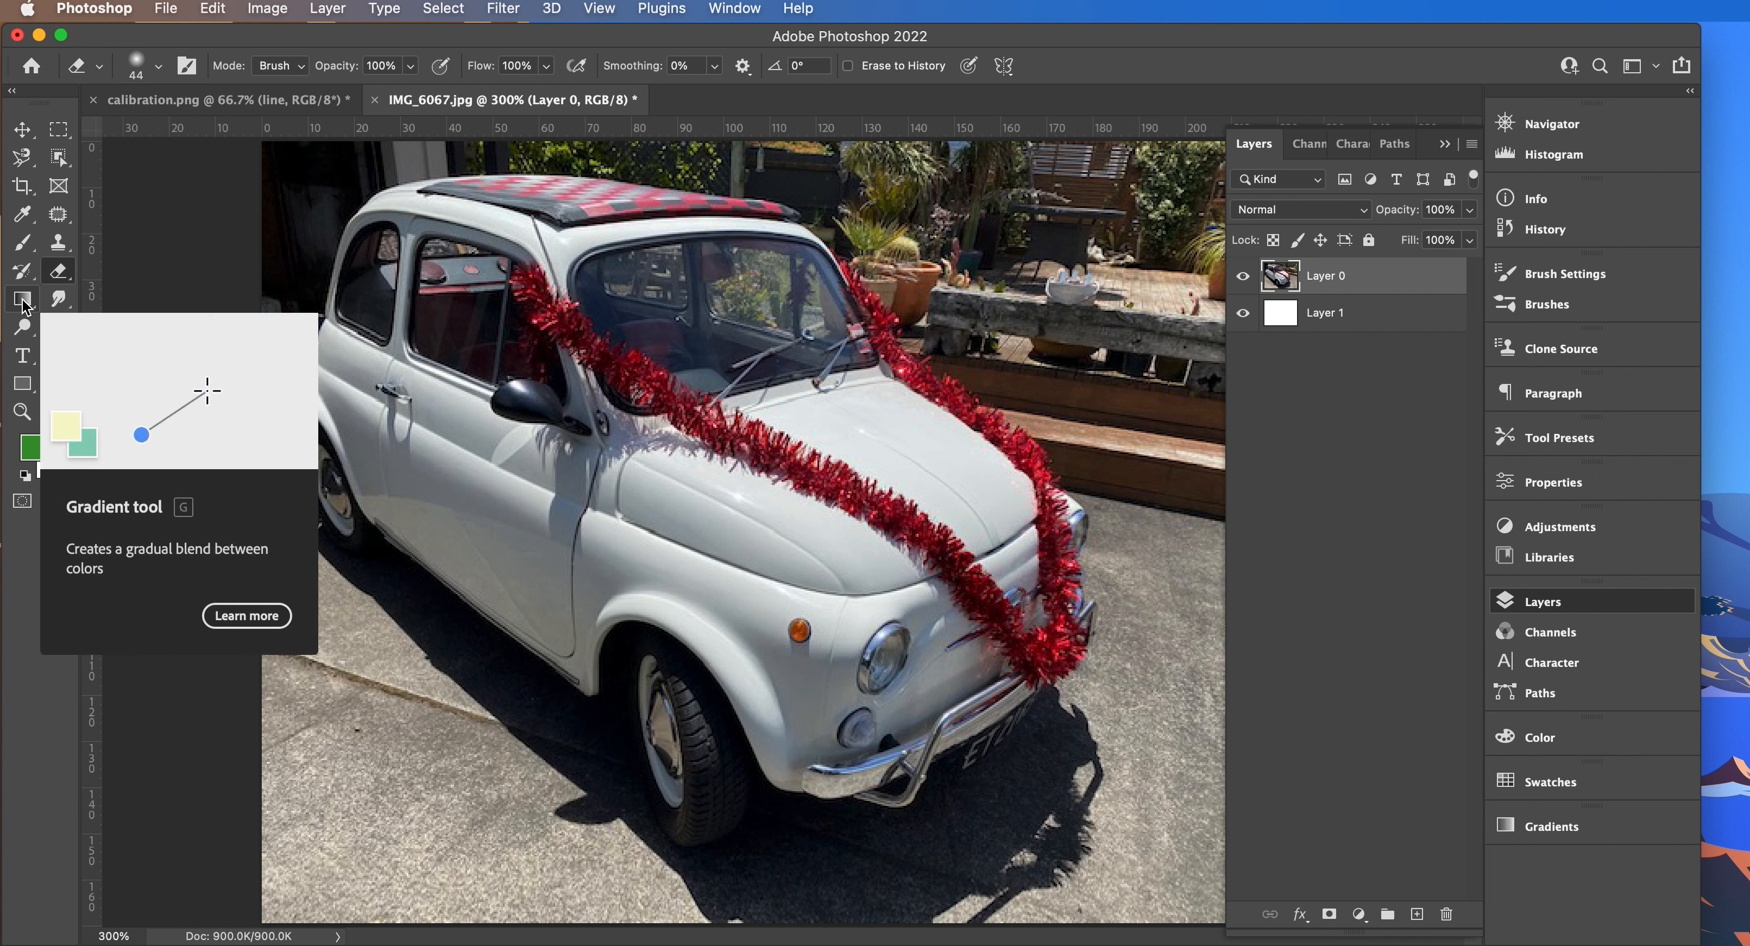
{"action": "left_click", "coordinate": [23, 299]}
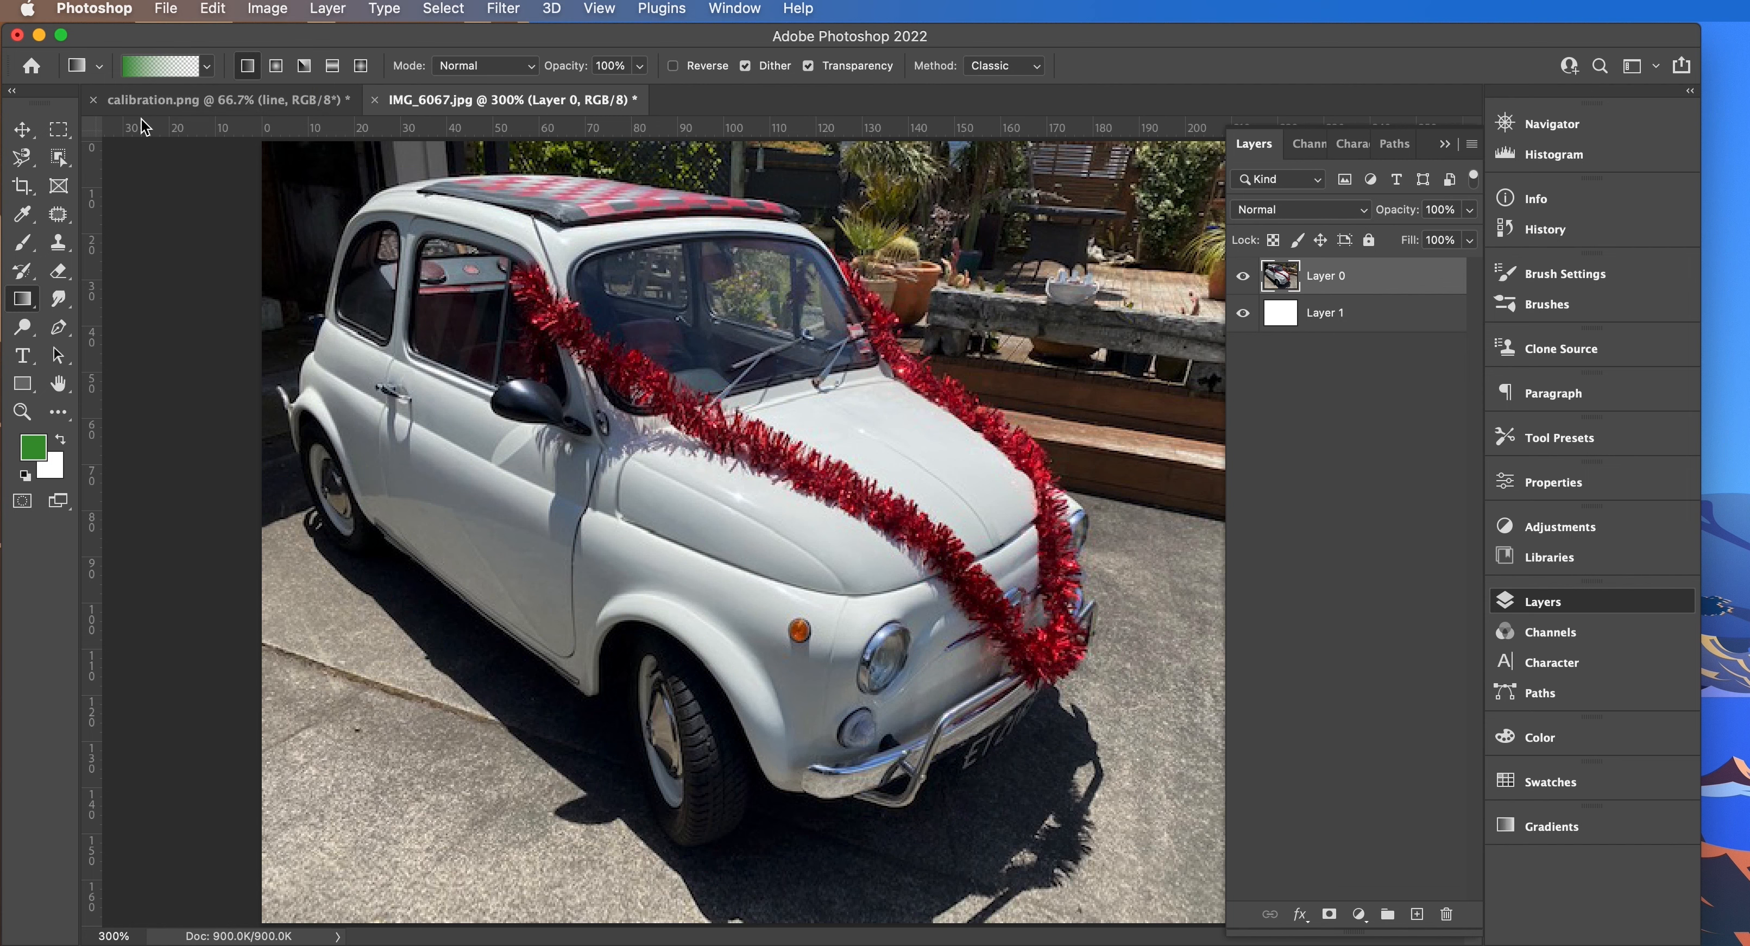
{"action": "left_click", "coordinate": [147, 68]}
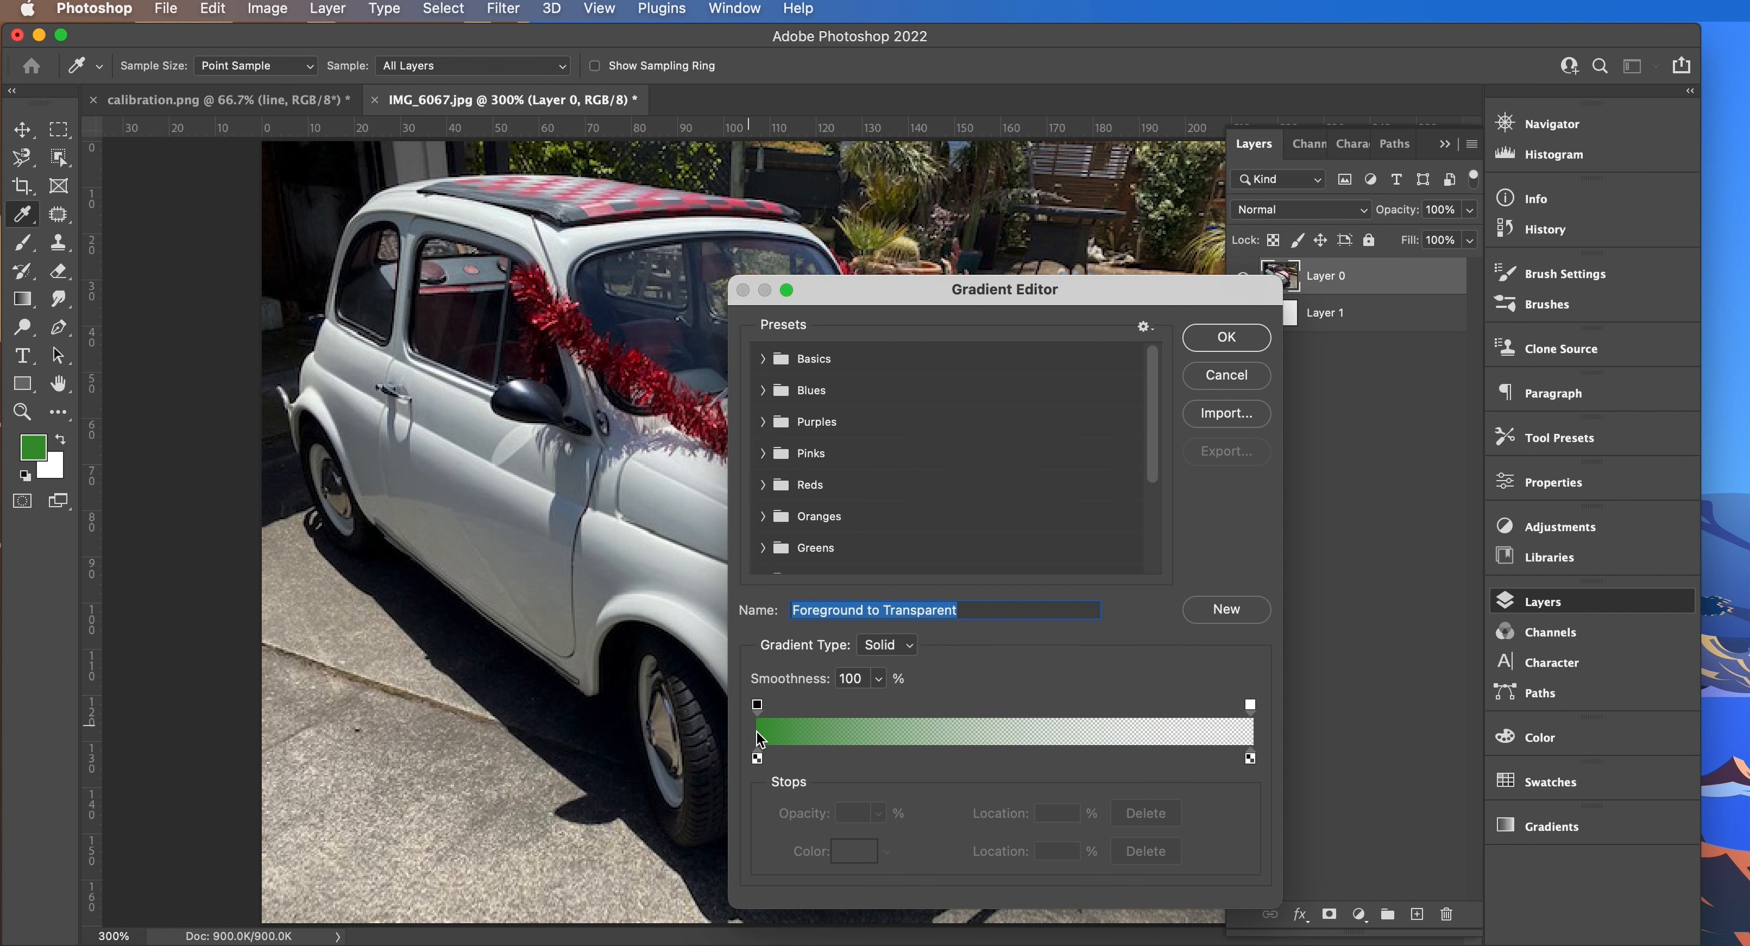
{"action": "mouse_move", "coordinate": [756, 756]}
{"action": "left_mouse_down"}
{"action": "mouse_move", "coordinate": [1049, 767]}
{"action": "mouse_move", "coordinate": [724, 765]}
{"action": "left_mouse_up"}
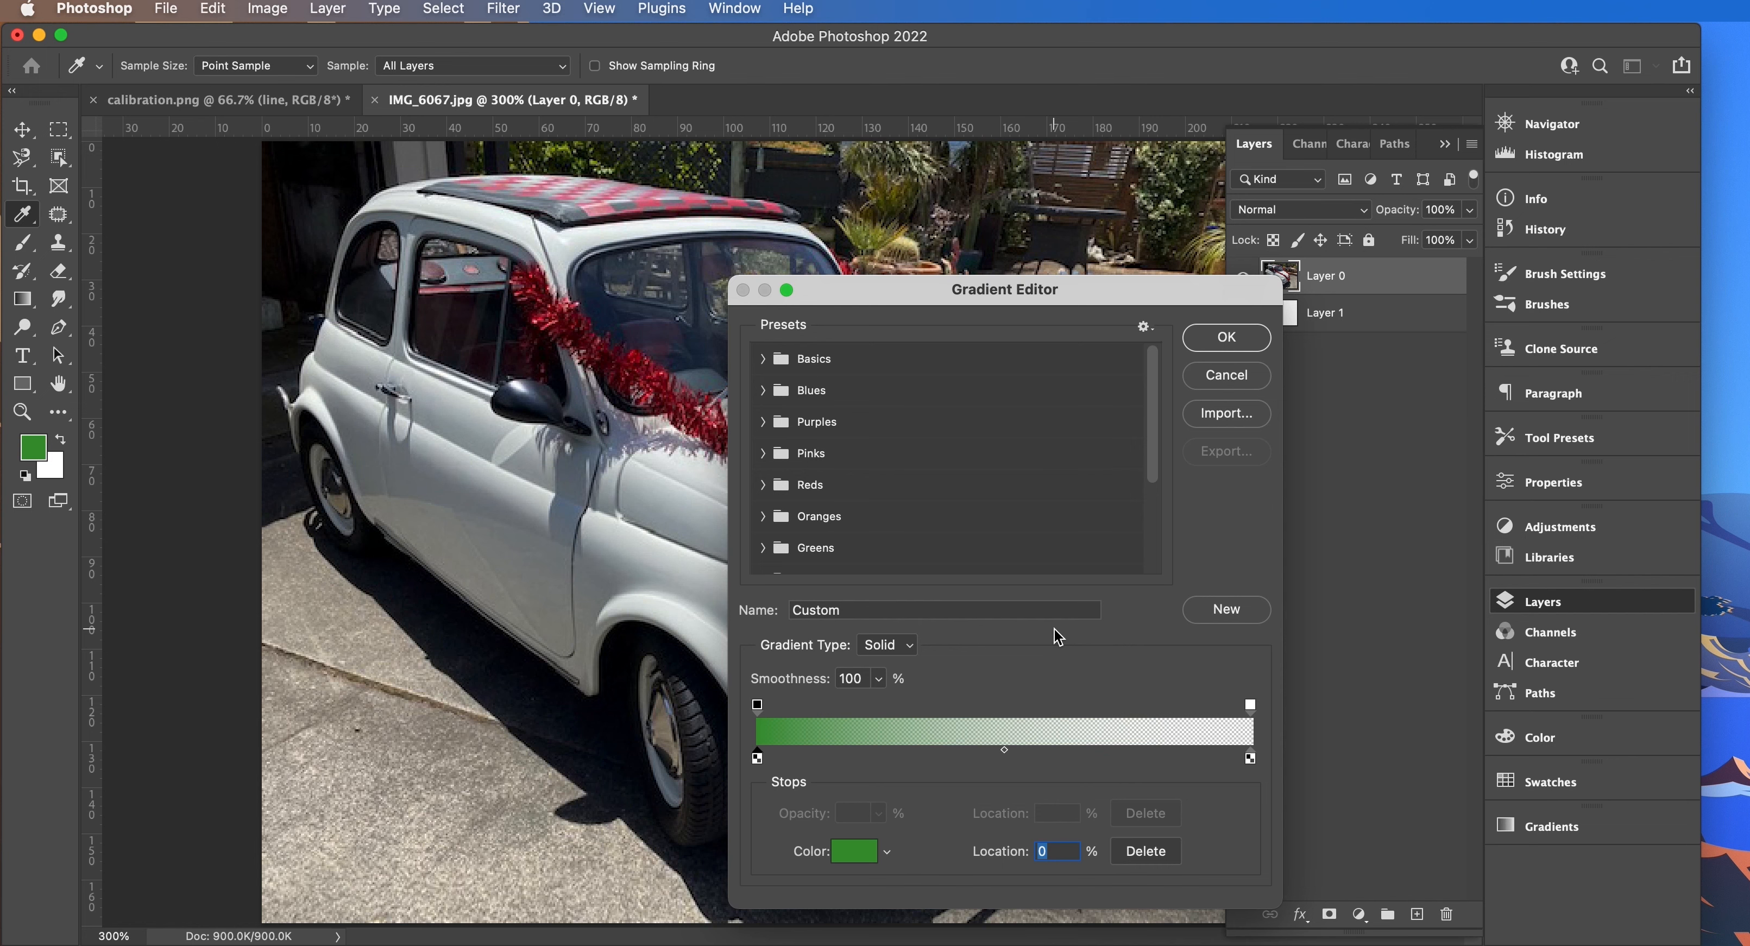
{"action": "left_click", "coordinate": [1227, 338]}
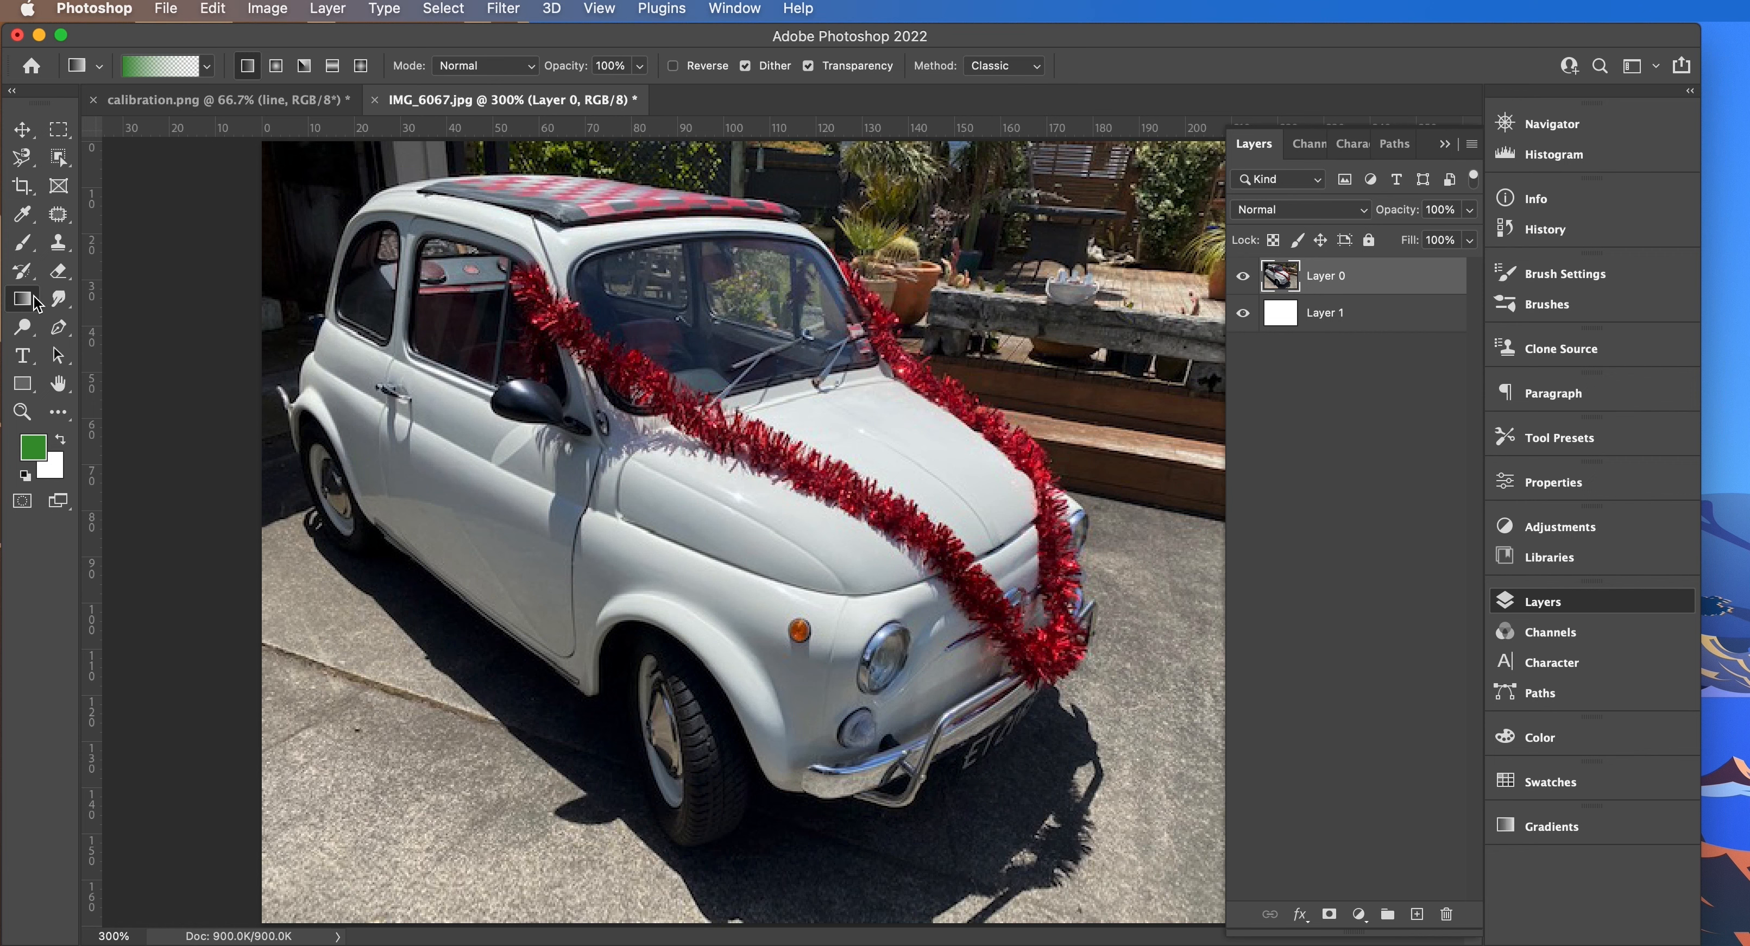
- Try drawing the green-to-transparent gradient on Layer 0 from below the front wheel up to the windscreen, and undo it
{"action": "left_click_drag", "start_coordinate": [701, 857], "coordinate": [712, 367]}
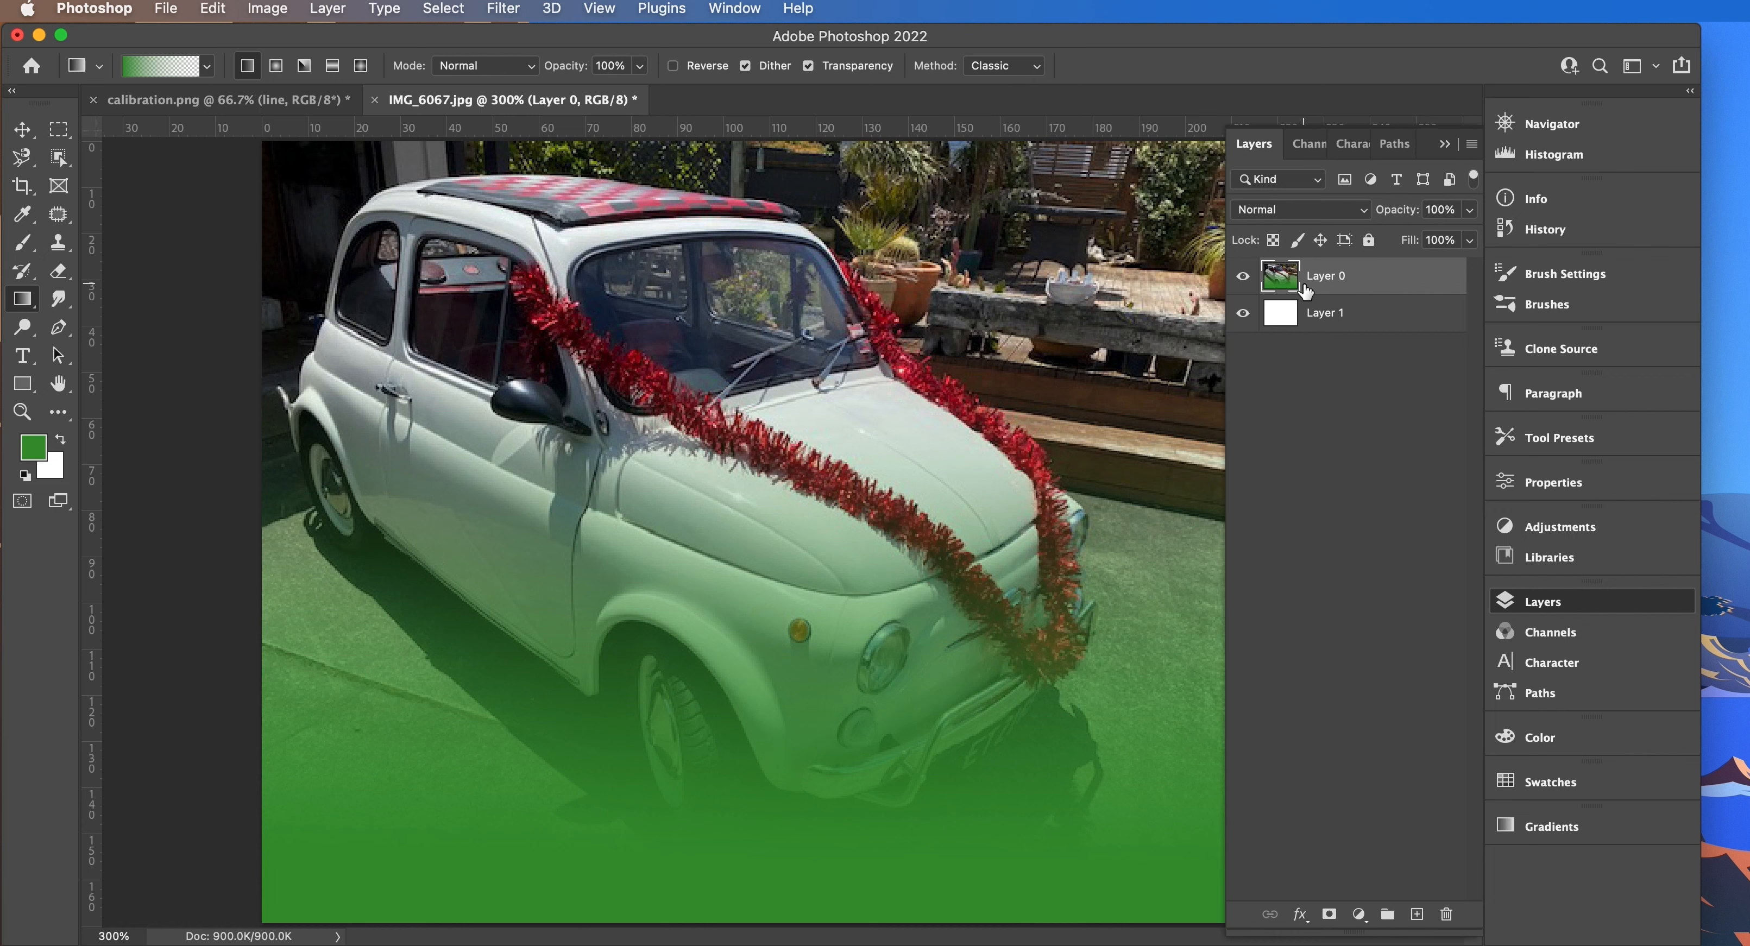
{"action": "key", "text": "super+z"}
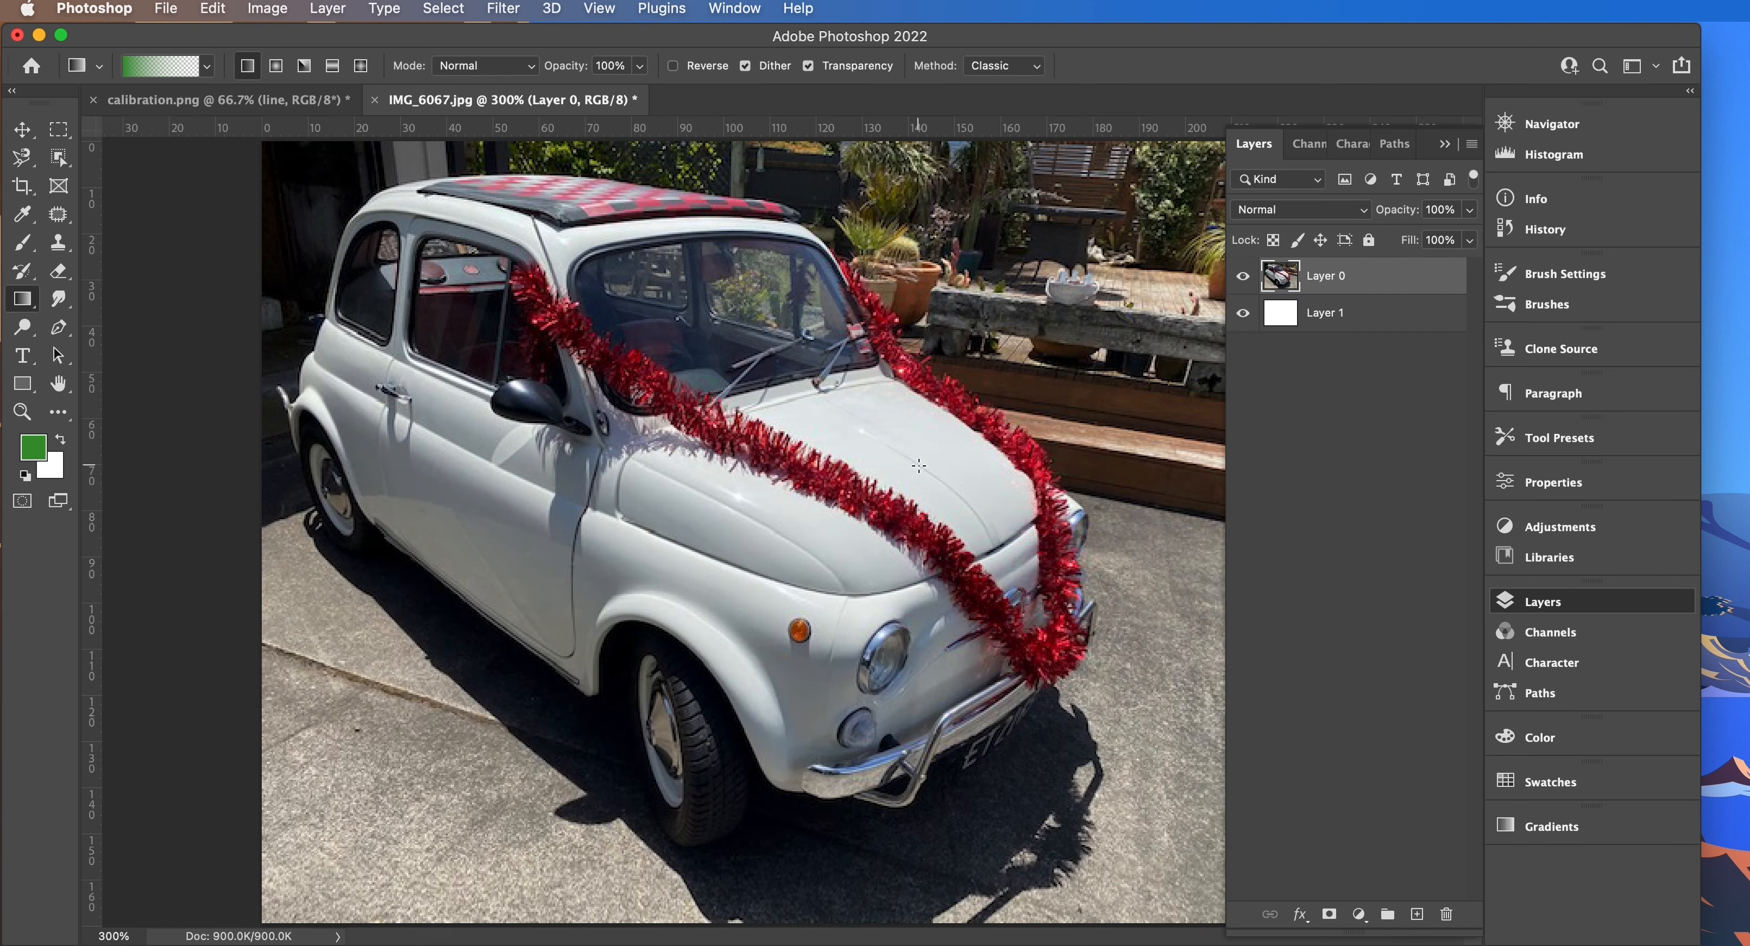
- Add a new layer above Layer 0 and draw the green-to-transparent gradient on it from below the front wheel up to the windscreen
{"action": "left_click", "coordinate": [1471, 145]}
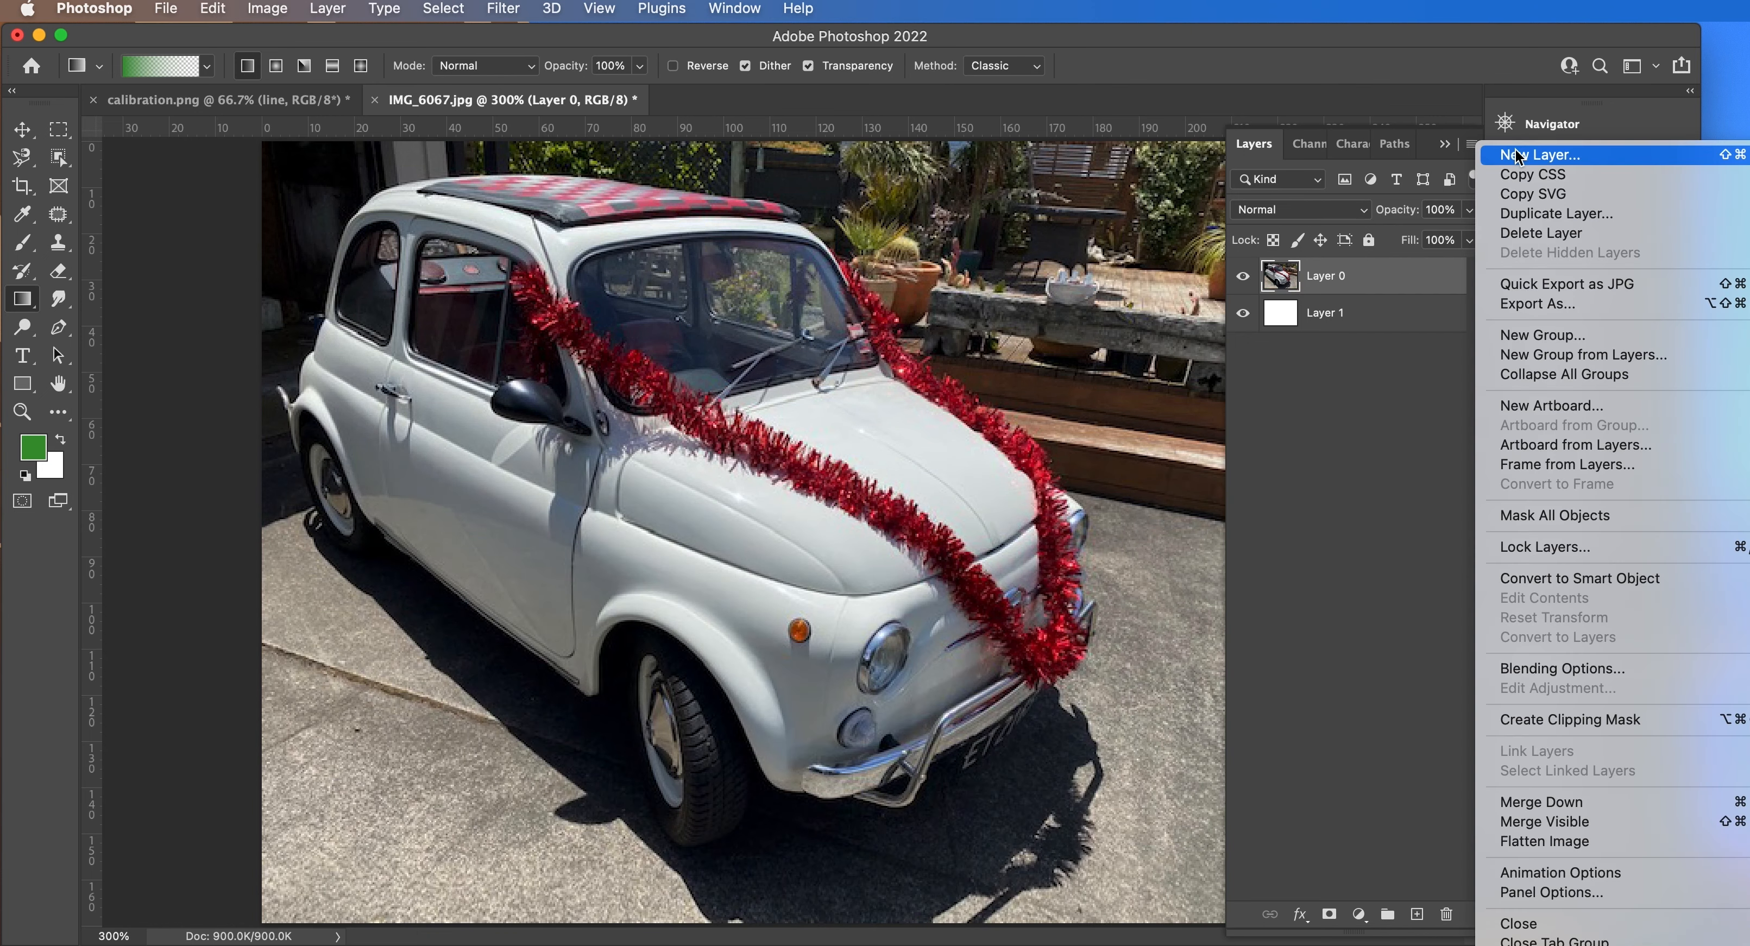
{"action": "left_click", "coordinate": [1644, 156]}
{"action": "left_click", "coordinate": [791, 333]}
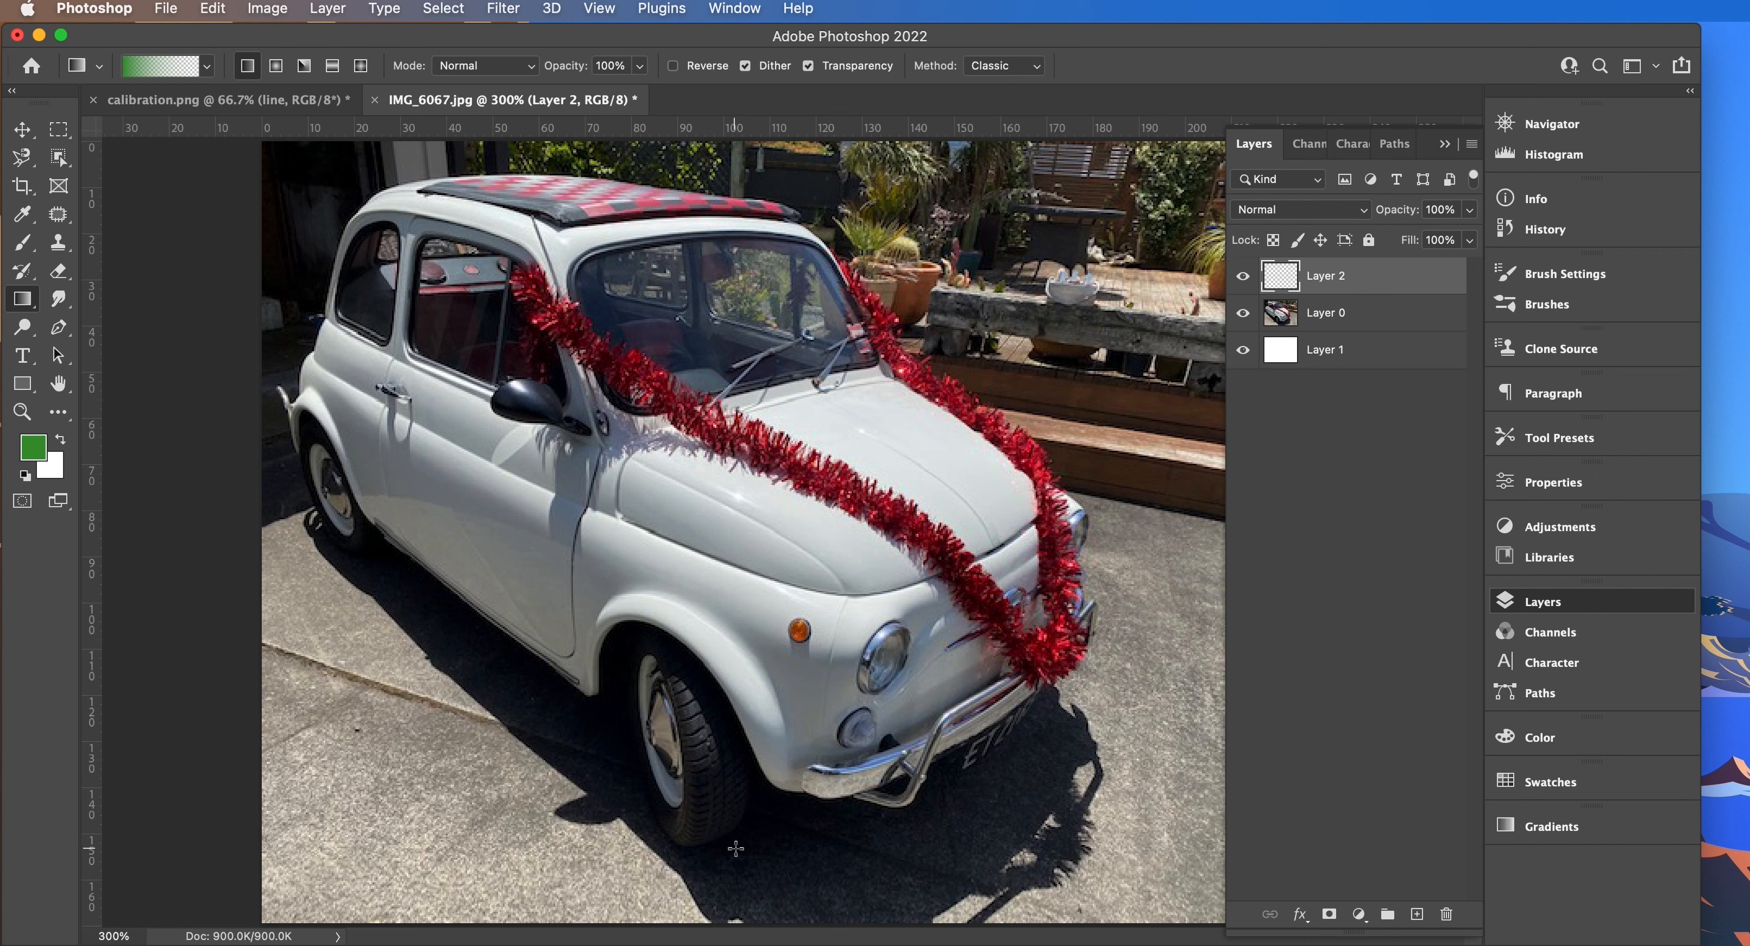
{"action": "left_click_drag", "start_coordinate": [839, 830], "coordinate": [858, 318]}
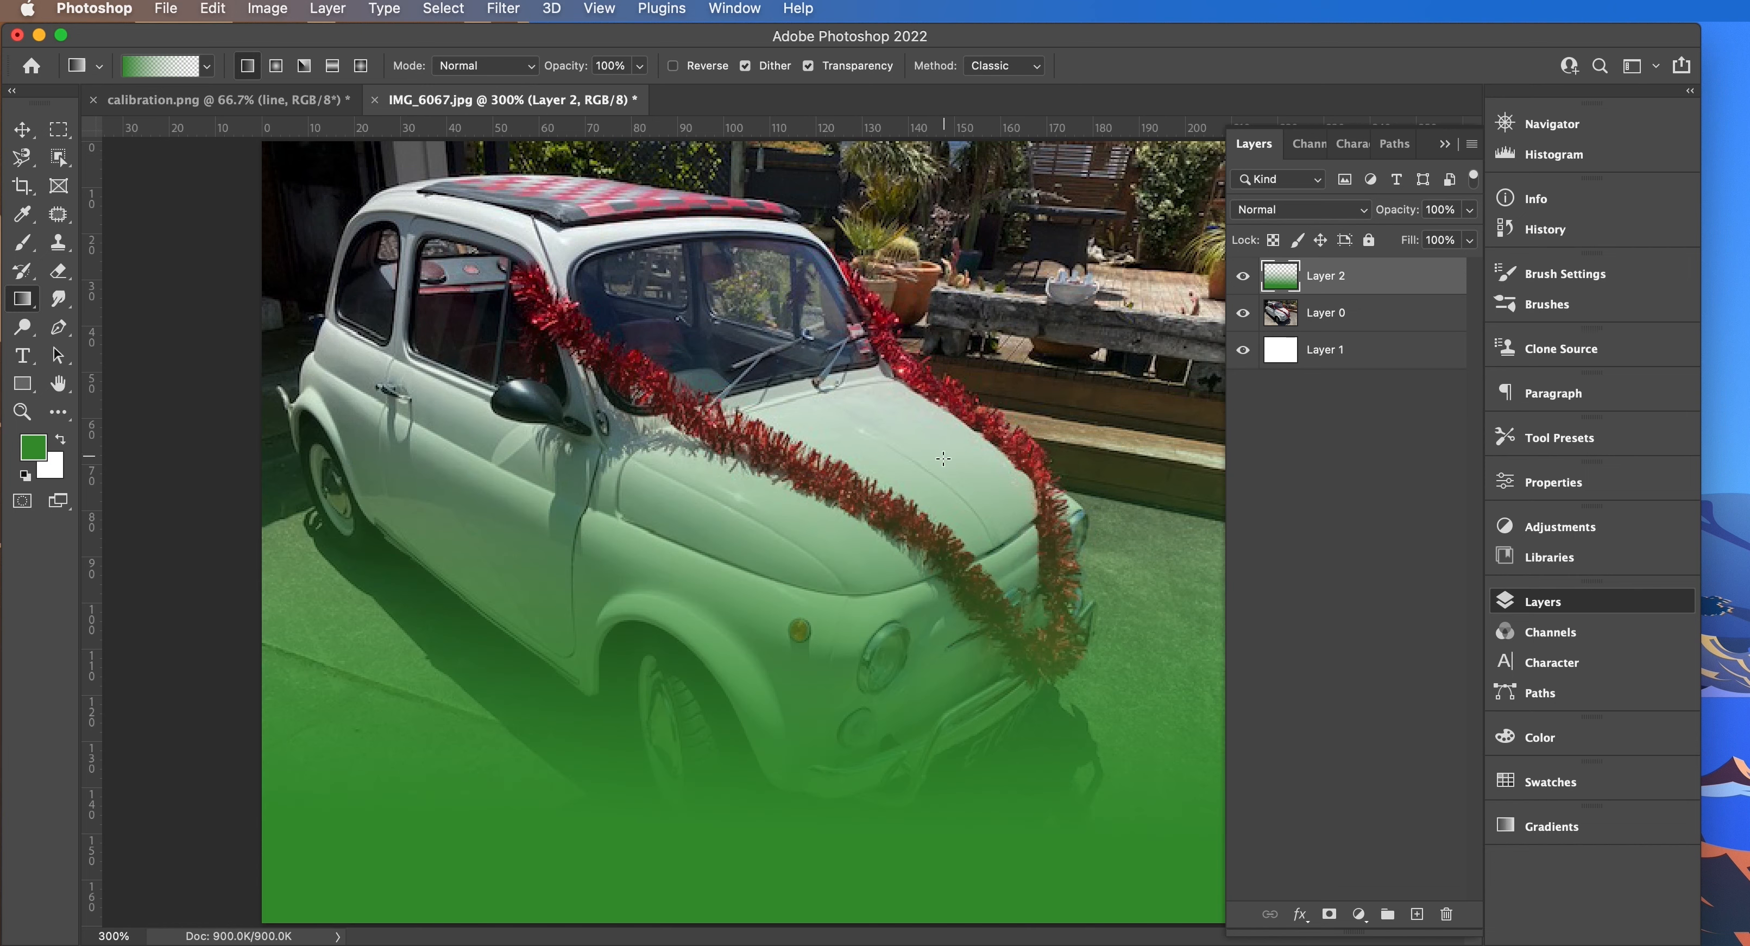
- Try the Multiply blend mode on Layer 2's green gradient, and return the layer to Normal
{"action": "left_click", "coordinate": [1269, 209]}
{"action": "left_click", "coordinate": [1276, 293]}
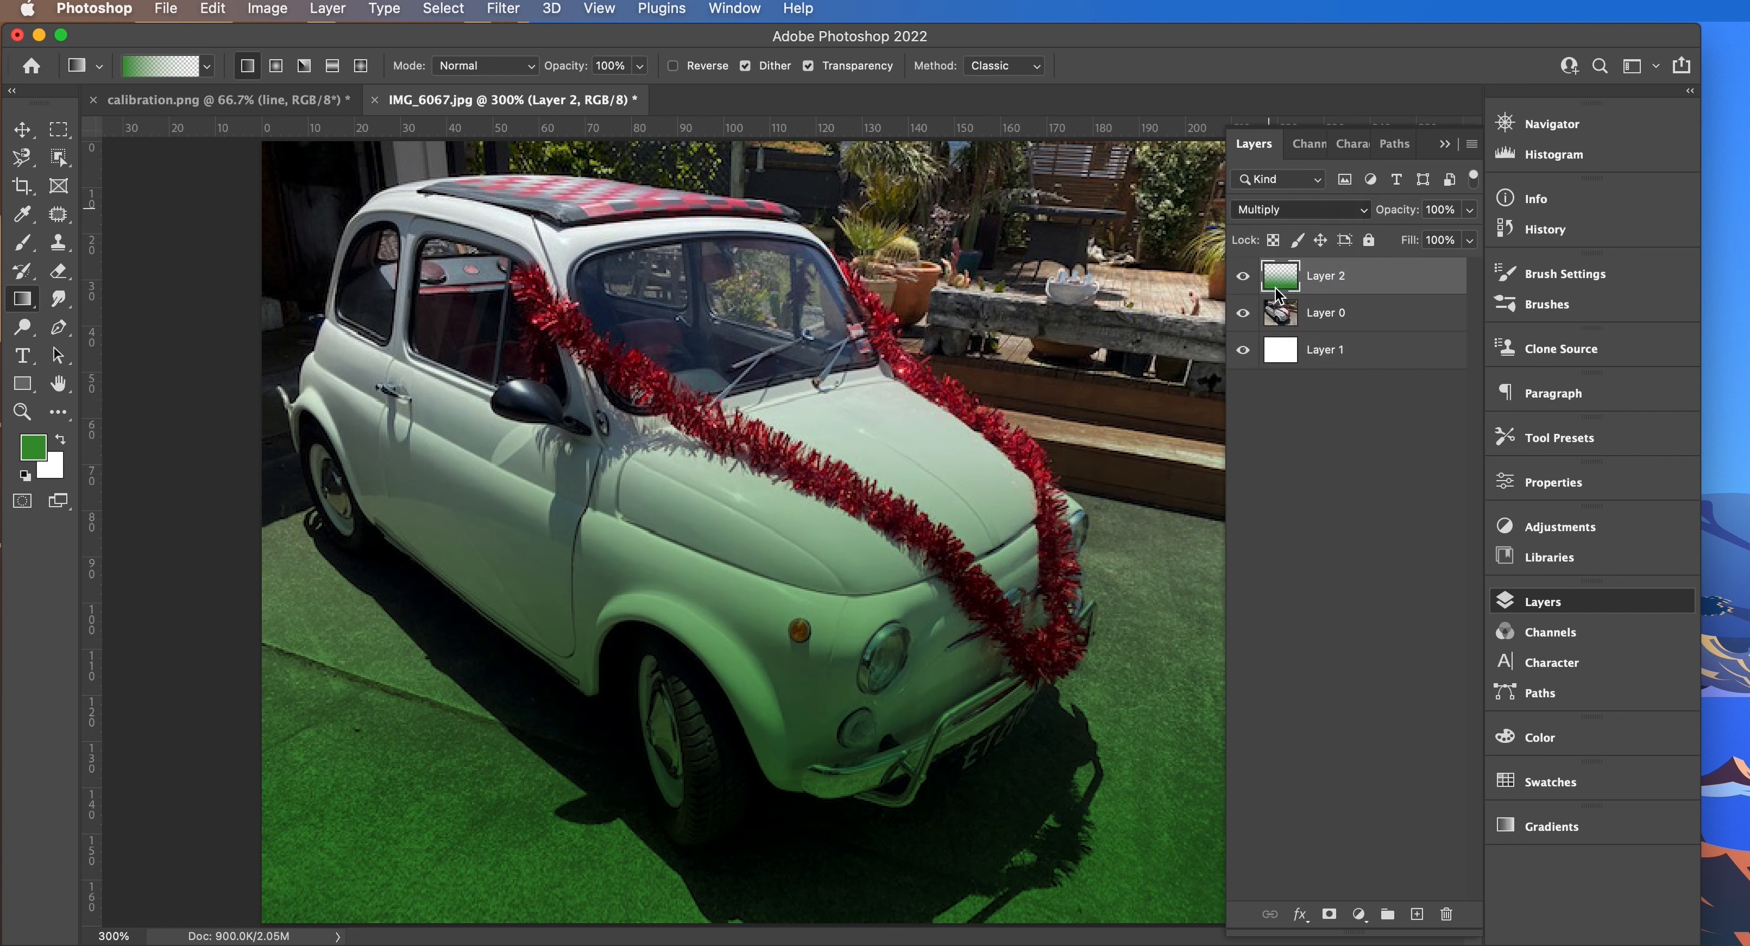
{"action": "left_click", "coordinate": [1282, 209]}
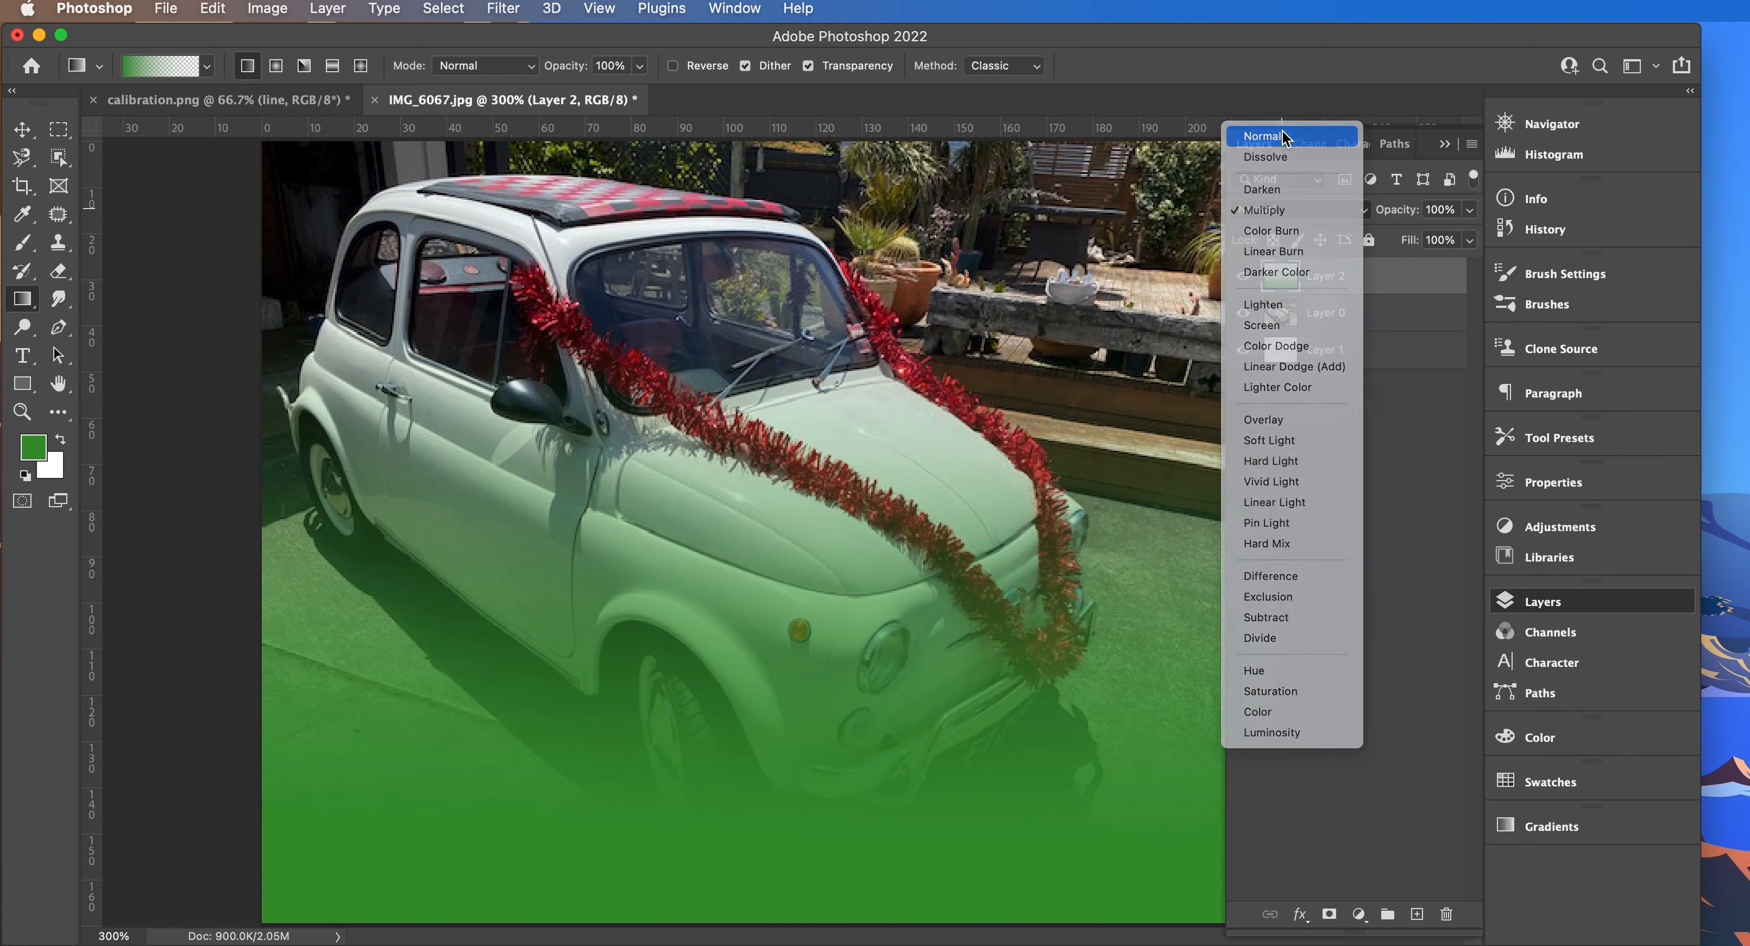
{"action": "left_click", "coordinate": [1282, 133]}
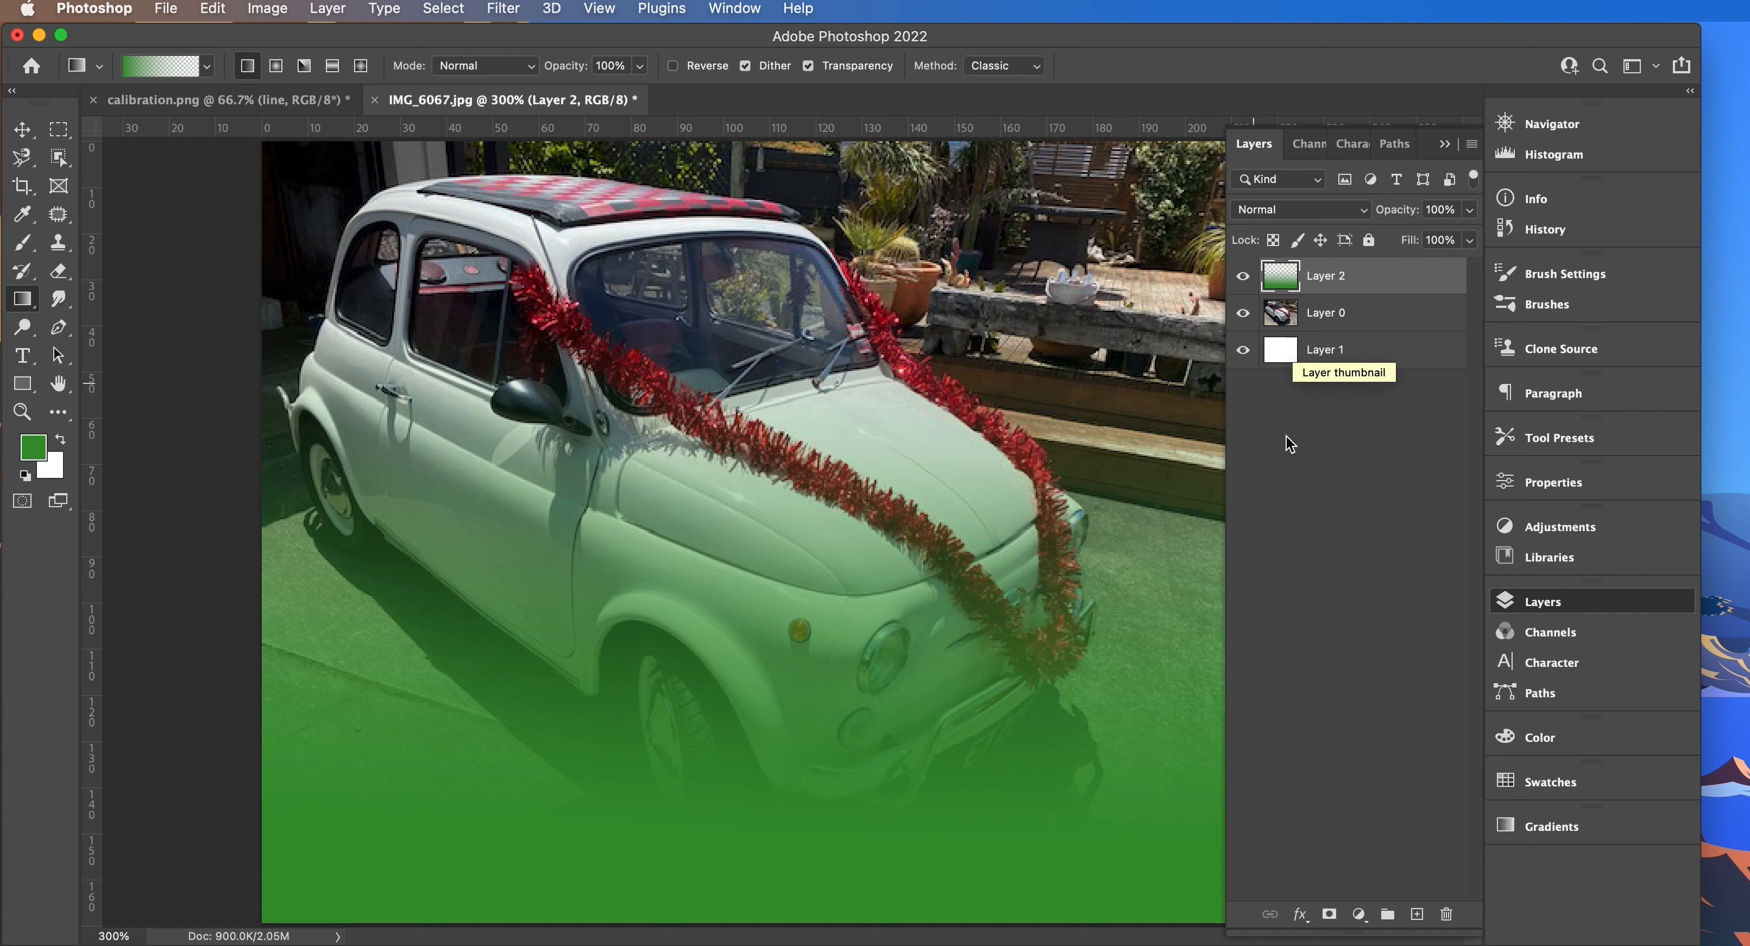
- Hide Layer 2 and view the tools grouped with the Gradient tool
{"action": "left_click", "coordinate": [1243, 277]}
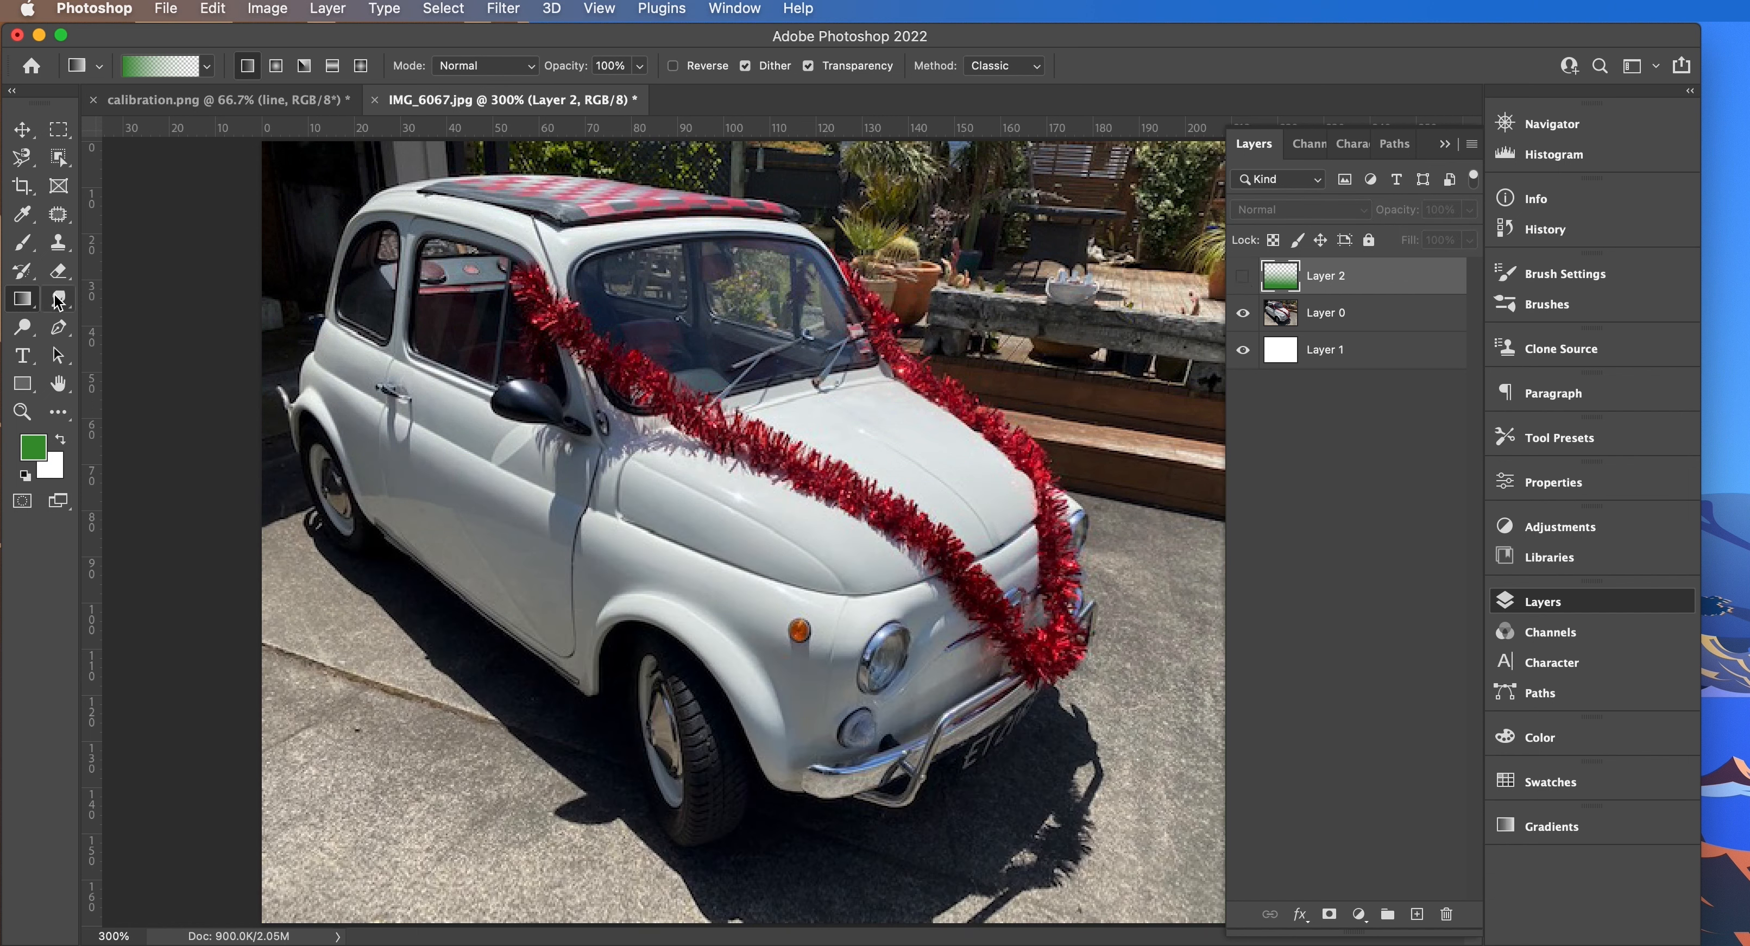
{"action": "left_click", "coordinate": [21, 300]}
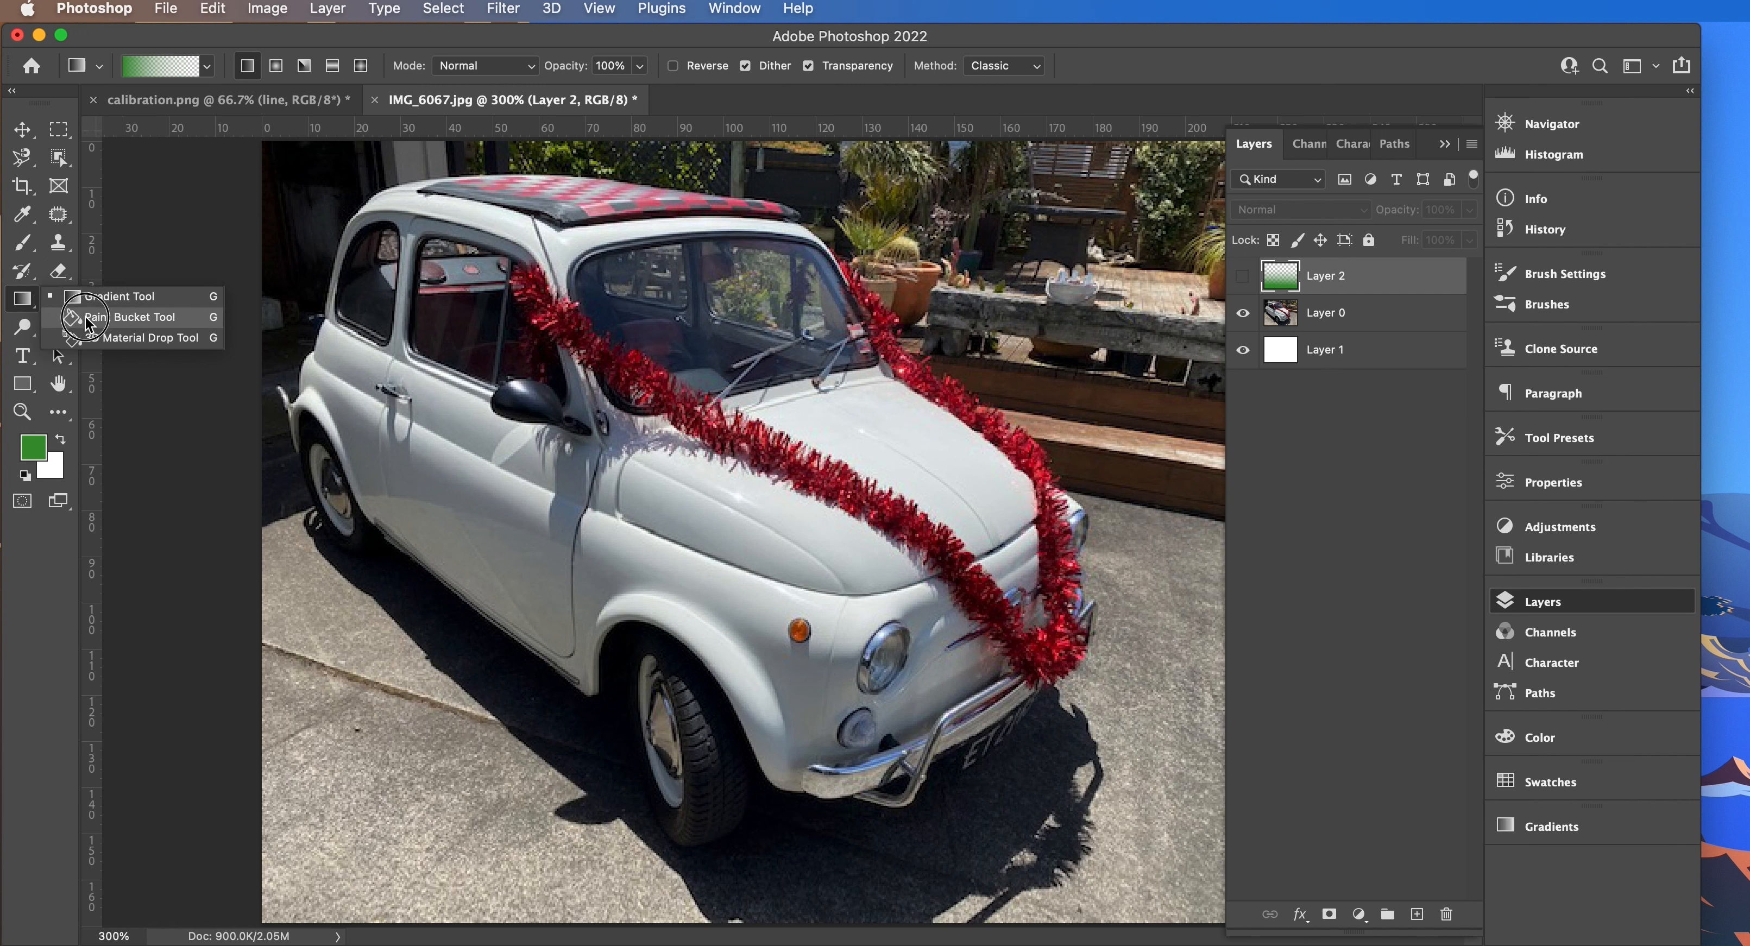
{"action": "left_click", "coordinate": [48, 298]}
- Try smudging the red tinsel on the bonnet of Layer 0 with a 39 px Smudge tool at 50% strength, and undo it
{"action": "left_click", "coordinate": [61, 299]}
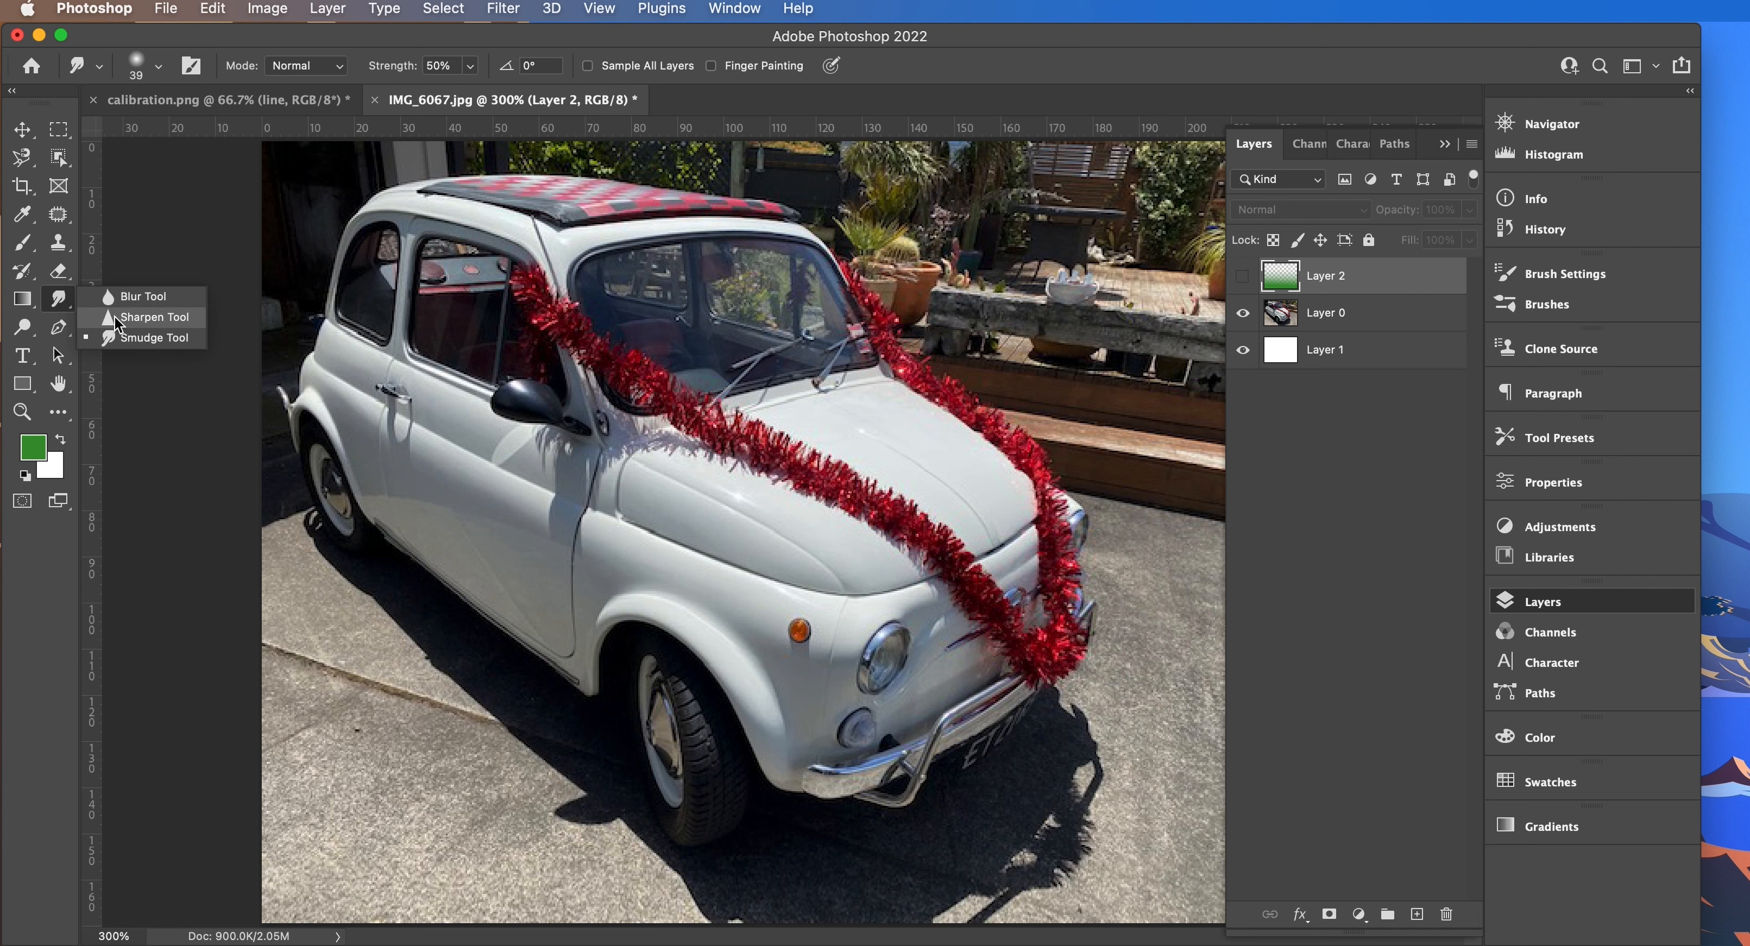
{"action": "left_click", "coordinate": [114, 336]}
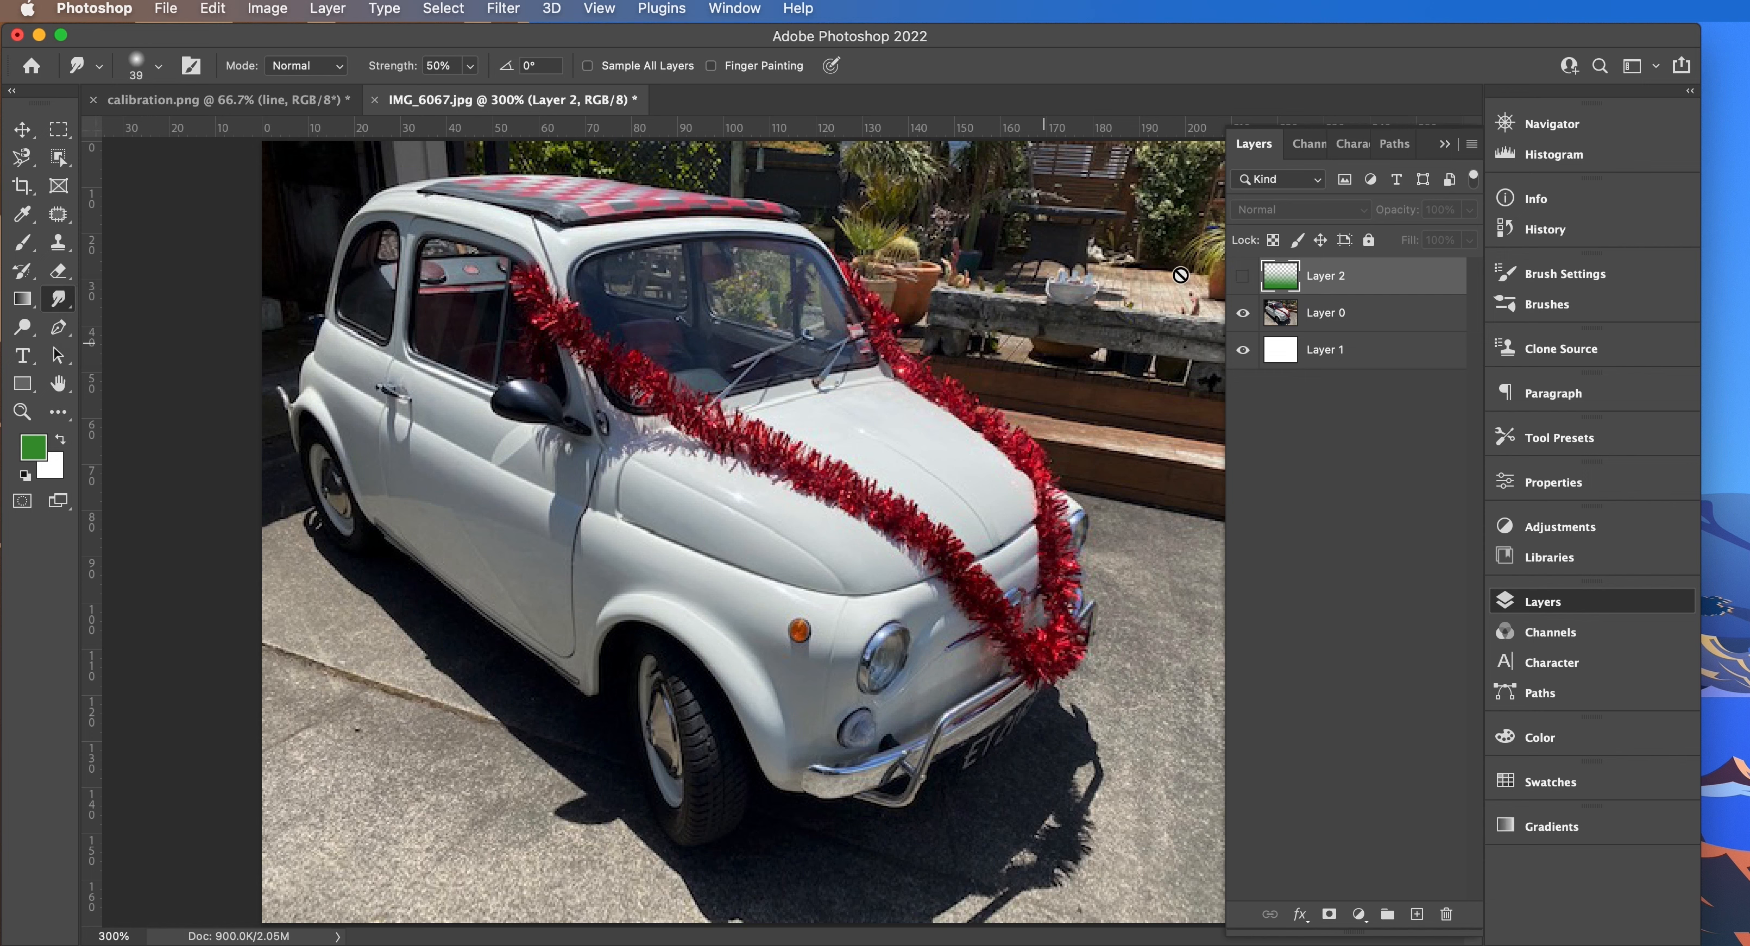
{"action": "left_click", "coordinate": [1298, 313]}
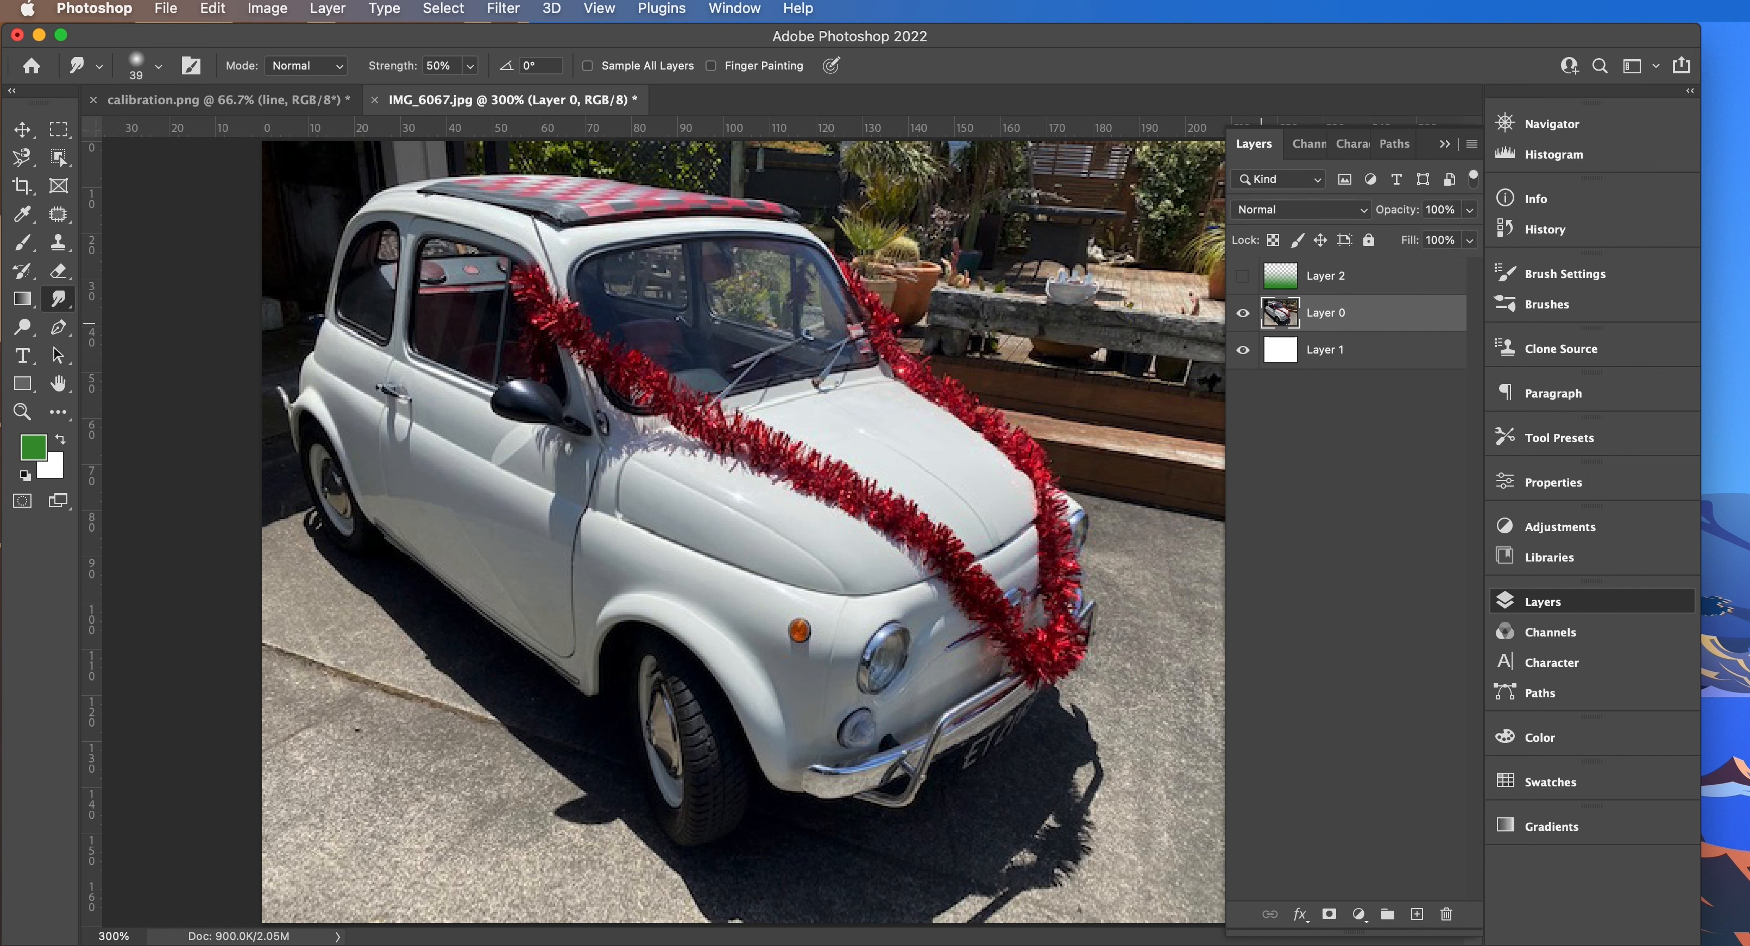
{"action": "mouse_move", "coordinate": [896, 509]}
{"action": "left_mouse_down"}
{"action": "mouse_move", "coordinate": [869, 544]}
{"action": "mouse_move", "coordinate": [968, 509]}
{"action": "mouse_move", "coordinate": [1025, 517]}
{"action": "mouse_move", "coordinate": [958, 555]}
{"action": "mouse_move", "coordinate": [970, 619]}
{"action": "mouse_move", "coordinate": [1010, 603]}
{"action": "mouse_move", "coordinate": [892, 493]}
{"action": "mouse_move", "coordinate": [810, 468]}
{"action": "mouse_move", "coordinate": [879, 546]}
{"action": "mouse_move", "coordinate": [980, 510]}
{"action": "mouse_move", "coordinate": [923, 597]}
{"action": "mouse_move", "coordinate": [986, 656]}
{"action": "mouse_move", "coordinate": [928, 474]}
{"action": "mouse_move", "coordinate": [958, 561]}
{"action": "left_mouse_up"}
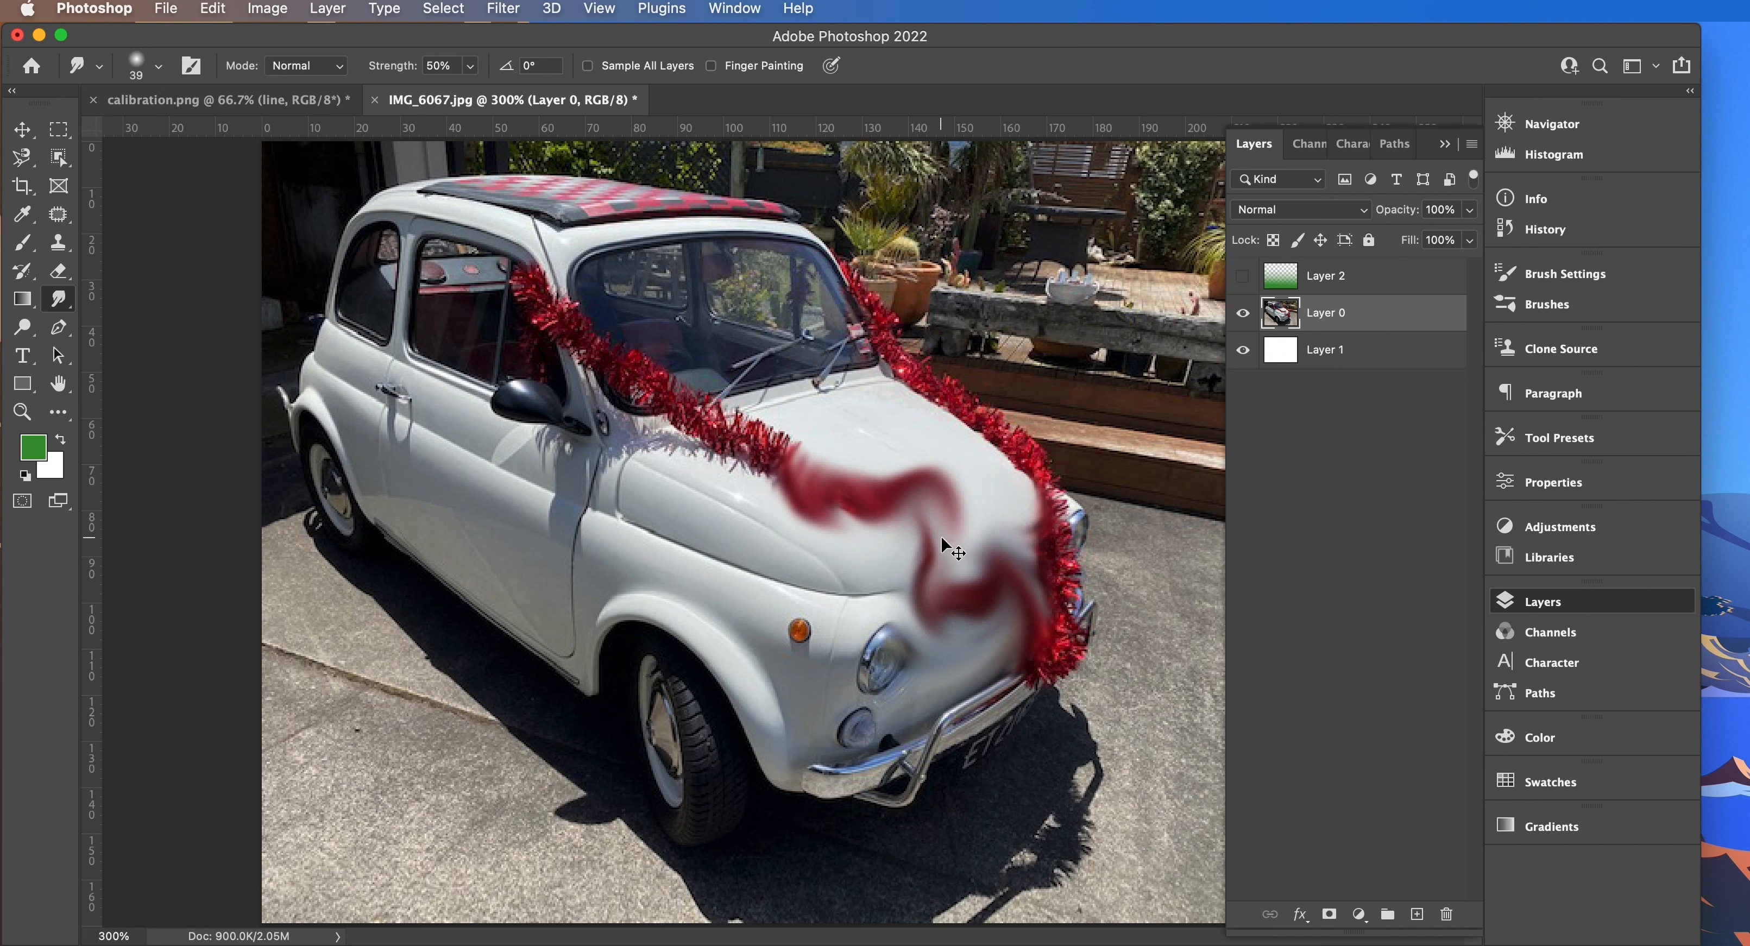
{"action": "key", "text": "super+z"}
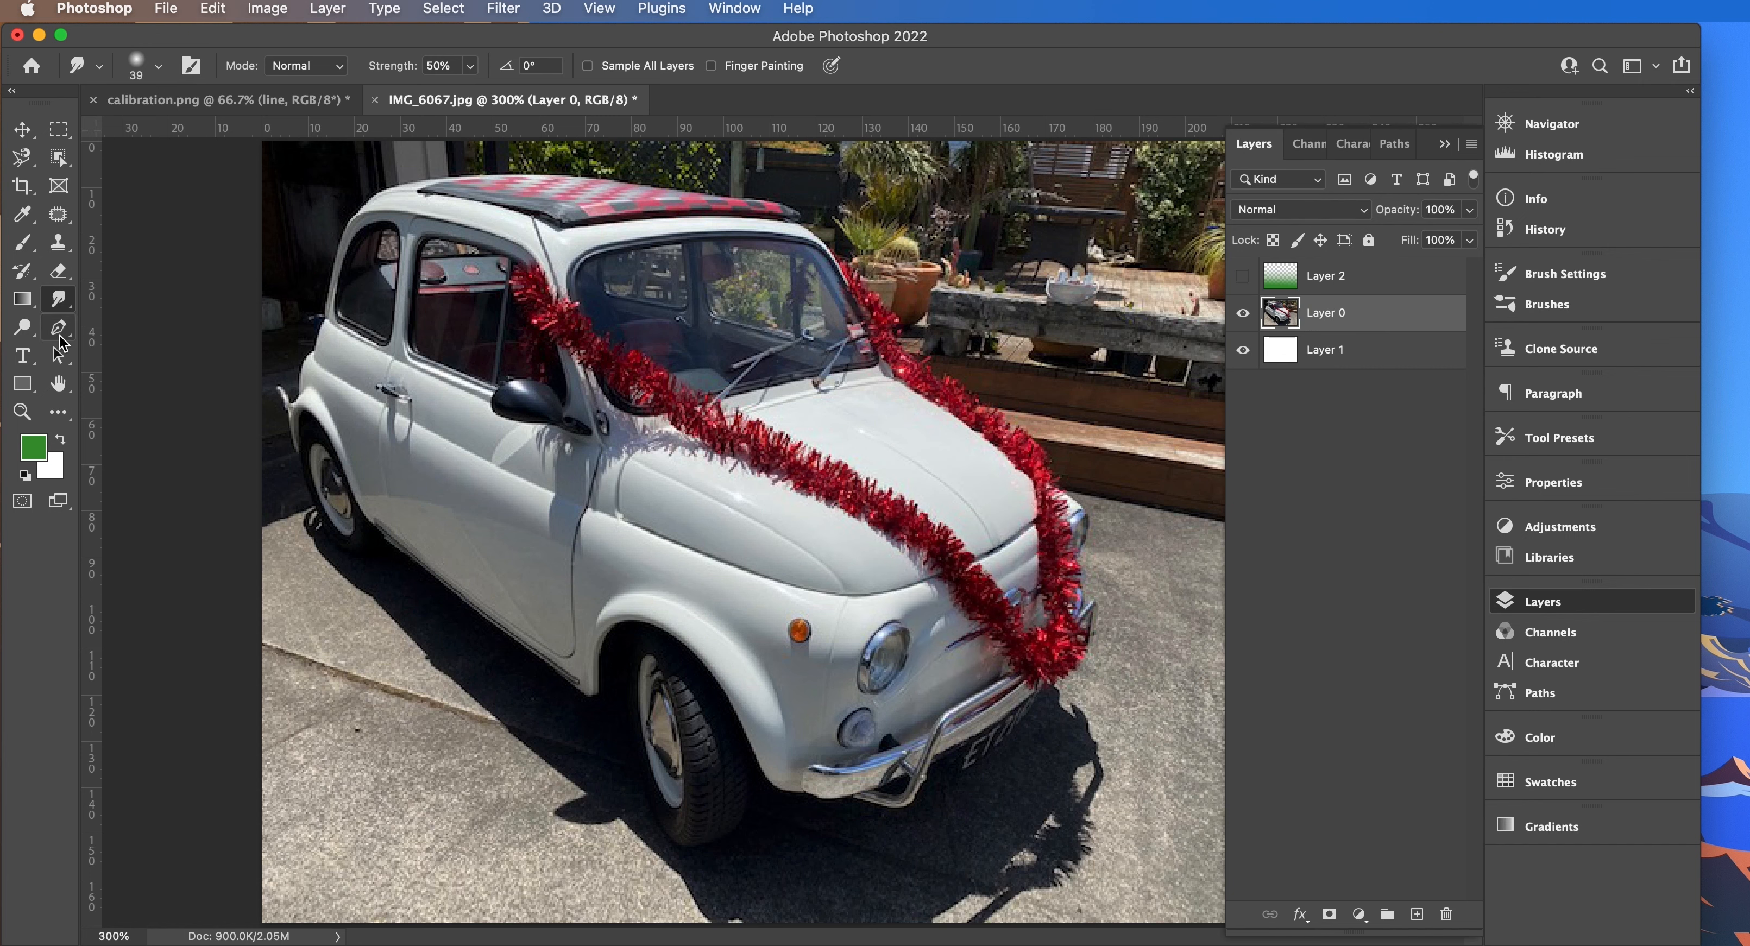
- Choose the Dodge tool and set its brush size to 47 px
{"action": "left_click", "coordinate": [17, 330]}
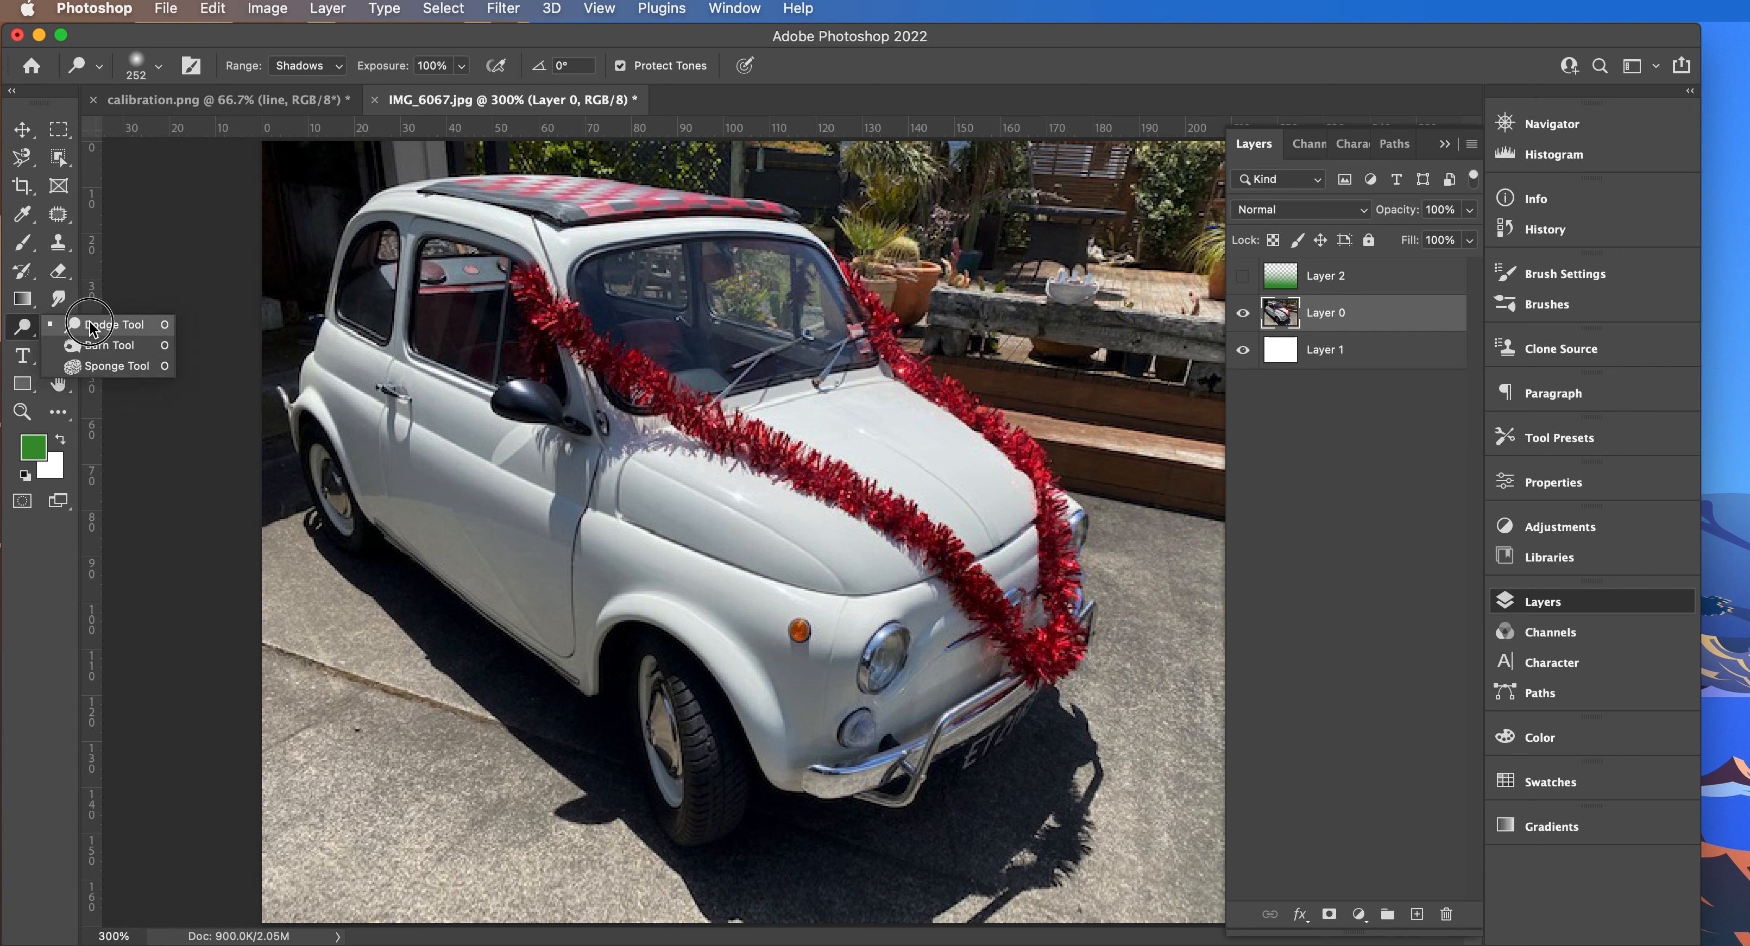
{"action": "left_click", "coordinate": [25, 332]}
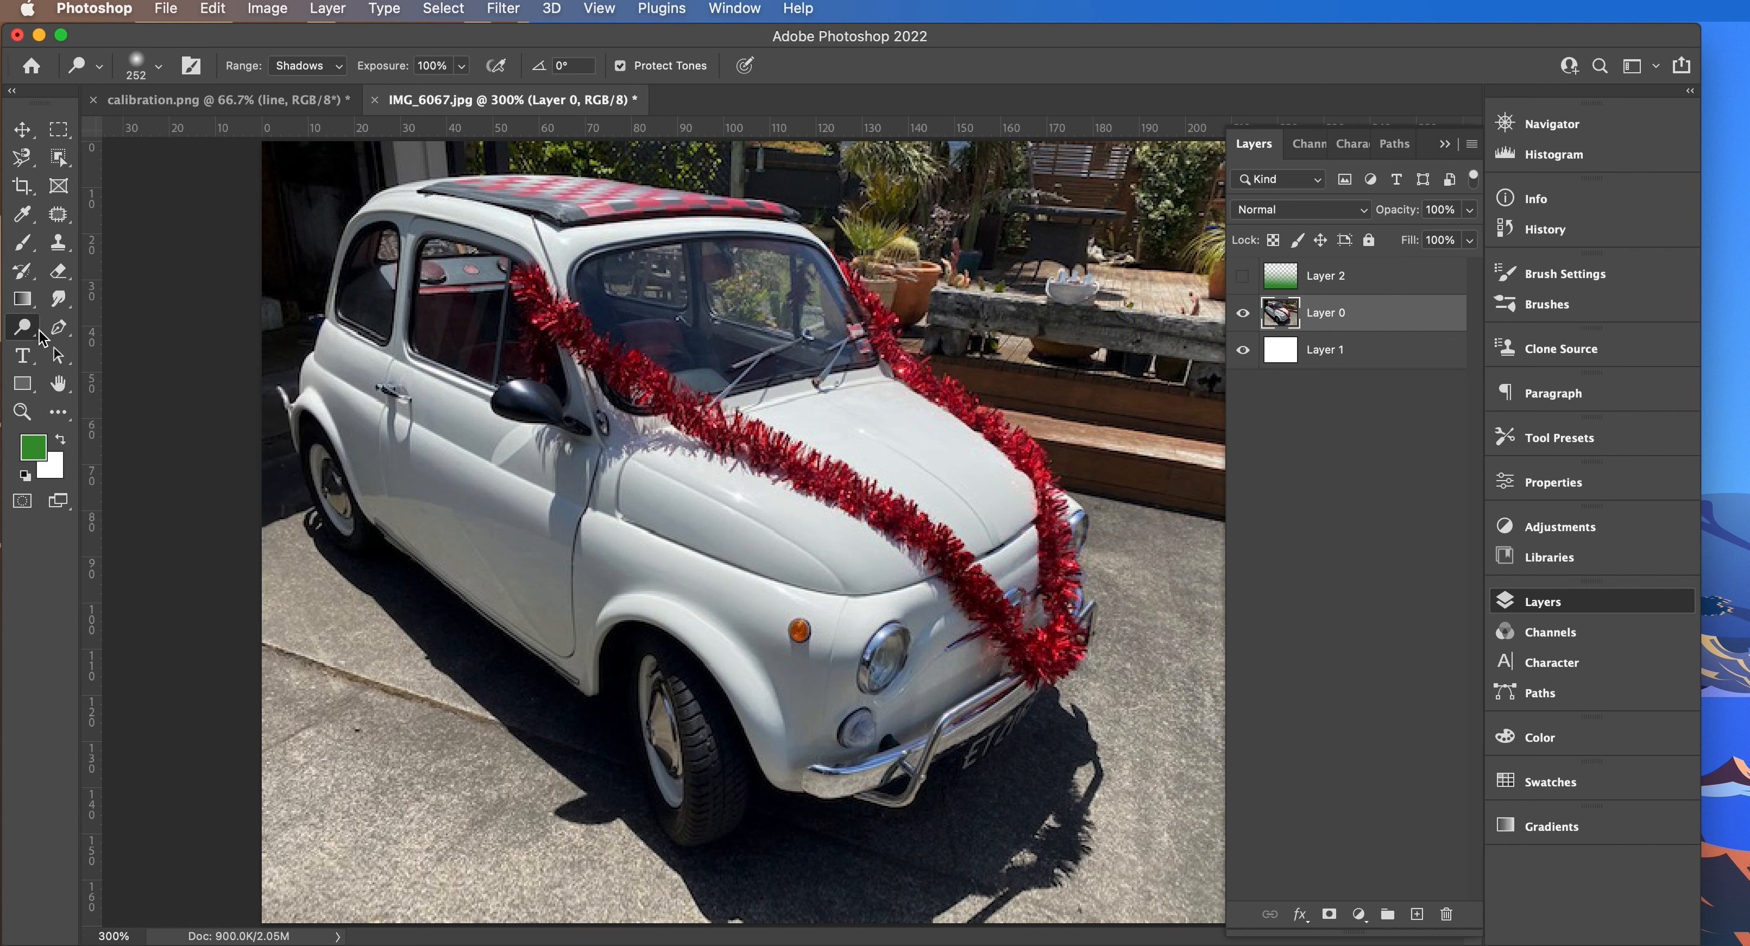
{"action": "left_click", "coordinate": [158, 66]}
{"action": "left_click_drag", "start_coordinate": [230, 132], "coordinate": [155, 134]}
{"action": "left_click", "coordinate": [158, 67]}
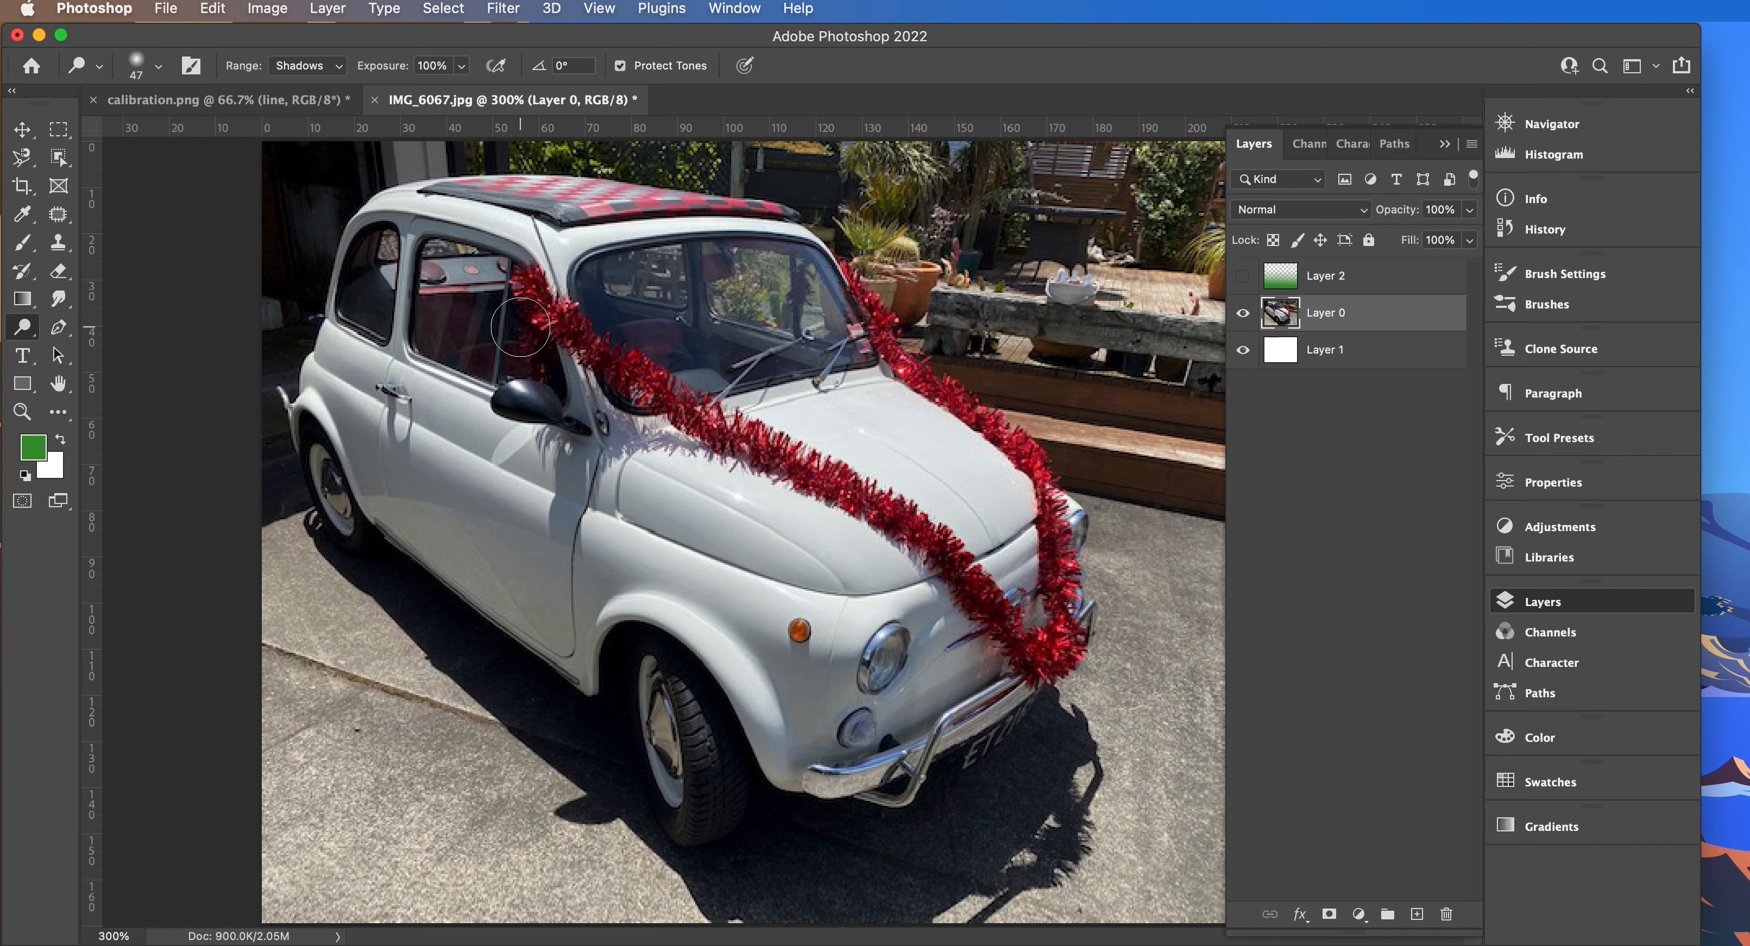
- Dodge the car's side window with the Midtones range and with Highlights, try a stroke on the door and undo that stroke
{"action": "left_click", "coordinate": [338, 65]}
{"action": "left_click", "coordinate": [309, 86]}
{"action": "mouse_move", "coordinate": [466, 301]}
{"action": "left_mouse_down"}
{"action": "mouse_move", "coordinate": [462, 326]}
{"action": "mouse_move", "coordinate": [476, 286]}
{"action": "mouse_move", "coordinate": [465, 319]}
{"action": "left_mouse_up"}
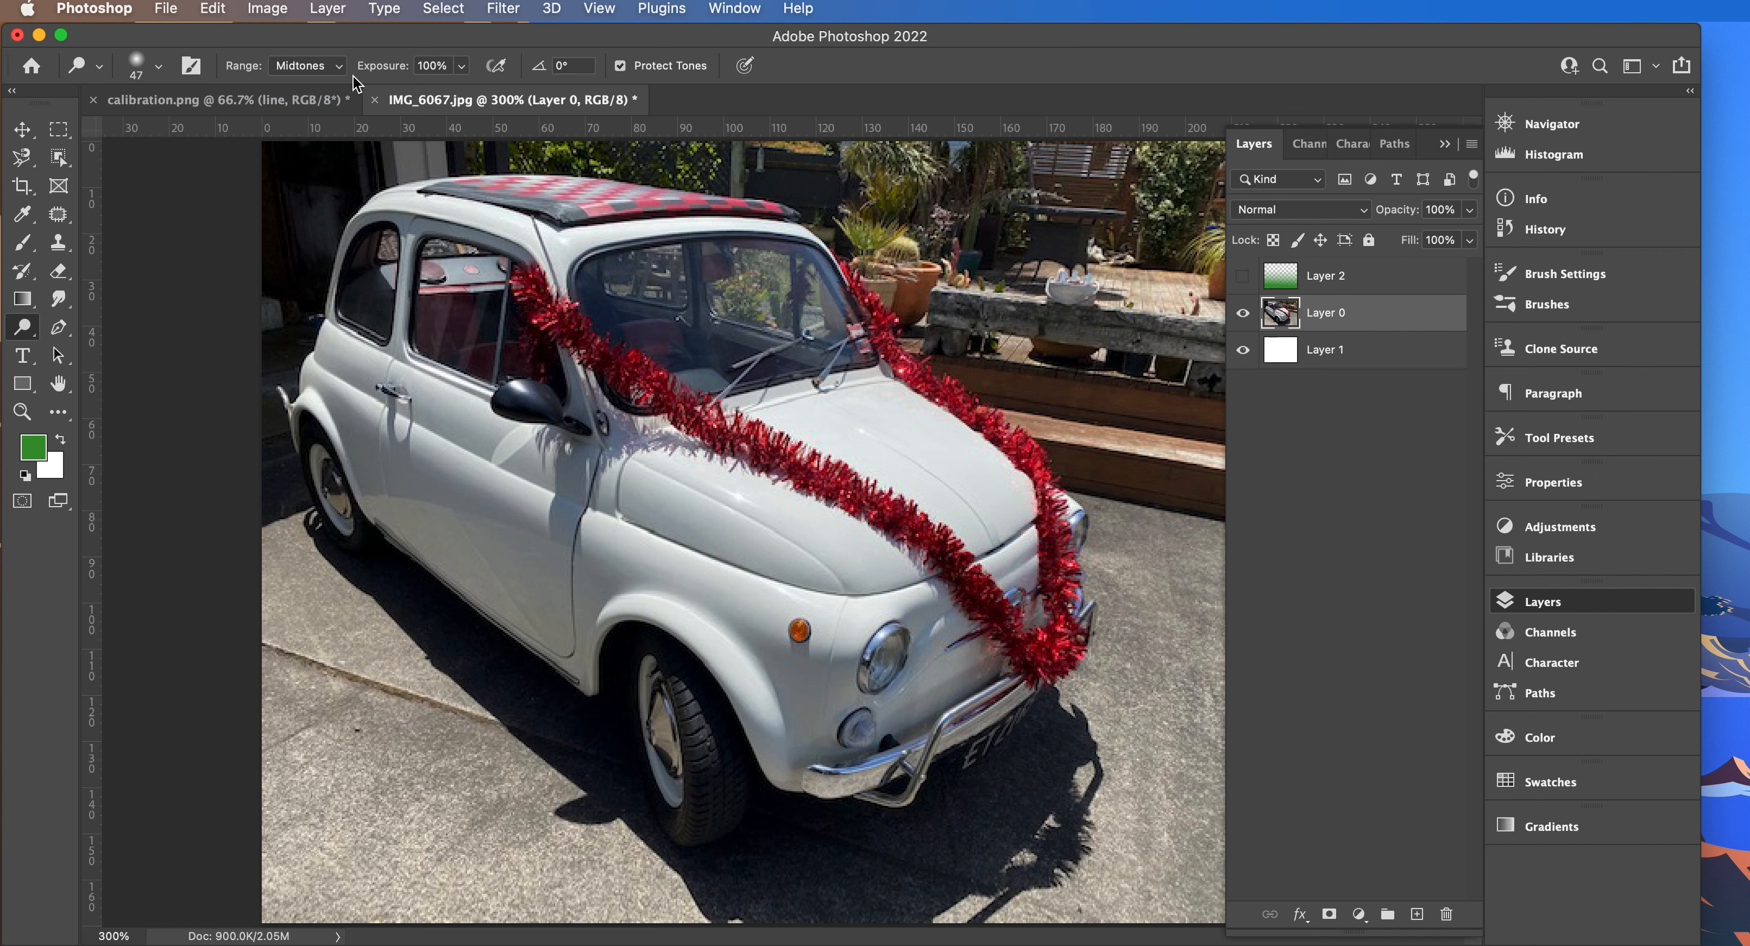
{"action": "left_click", "coordinate": [339, 66]}
{"action": "left_click", "coordinate": [308, 87]}
{"action": "mouse_move", "coordinate": [486, 322]}
{"action": "left_mouse_down"}
{"action": "mouse_move", "coordinate": [454, 283]}
{"action": "mouse_move", "coordinate": [442, 356]}
{"action": "mouse_move", "coordinate": [476, 324]}
{"action": "mouse_move", "coordinate": [473, 287]}
{"action": "left_mouse_up"}
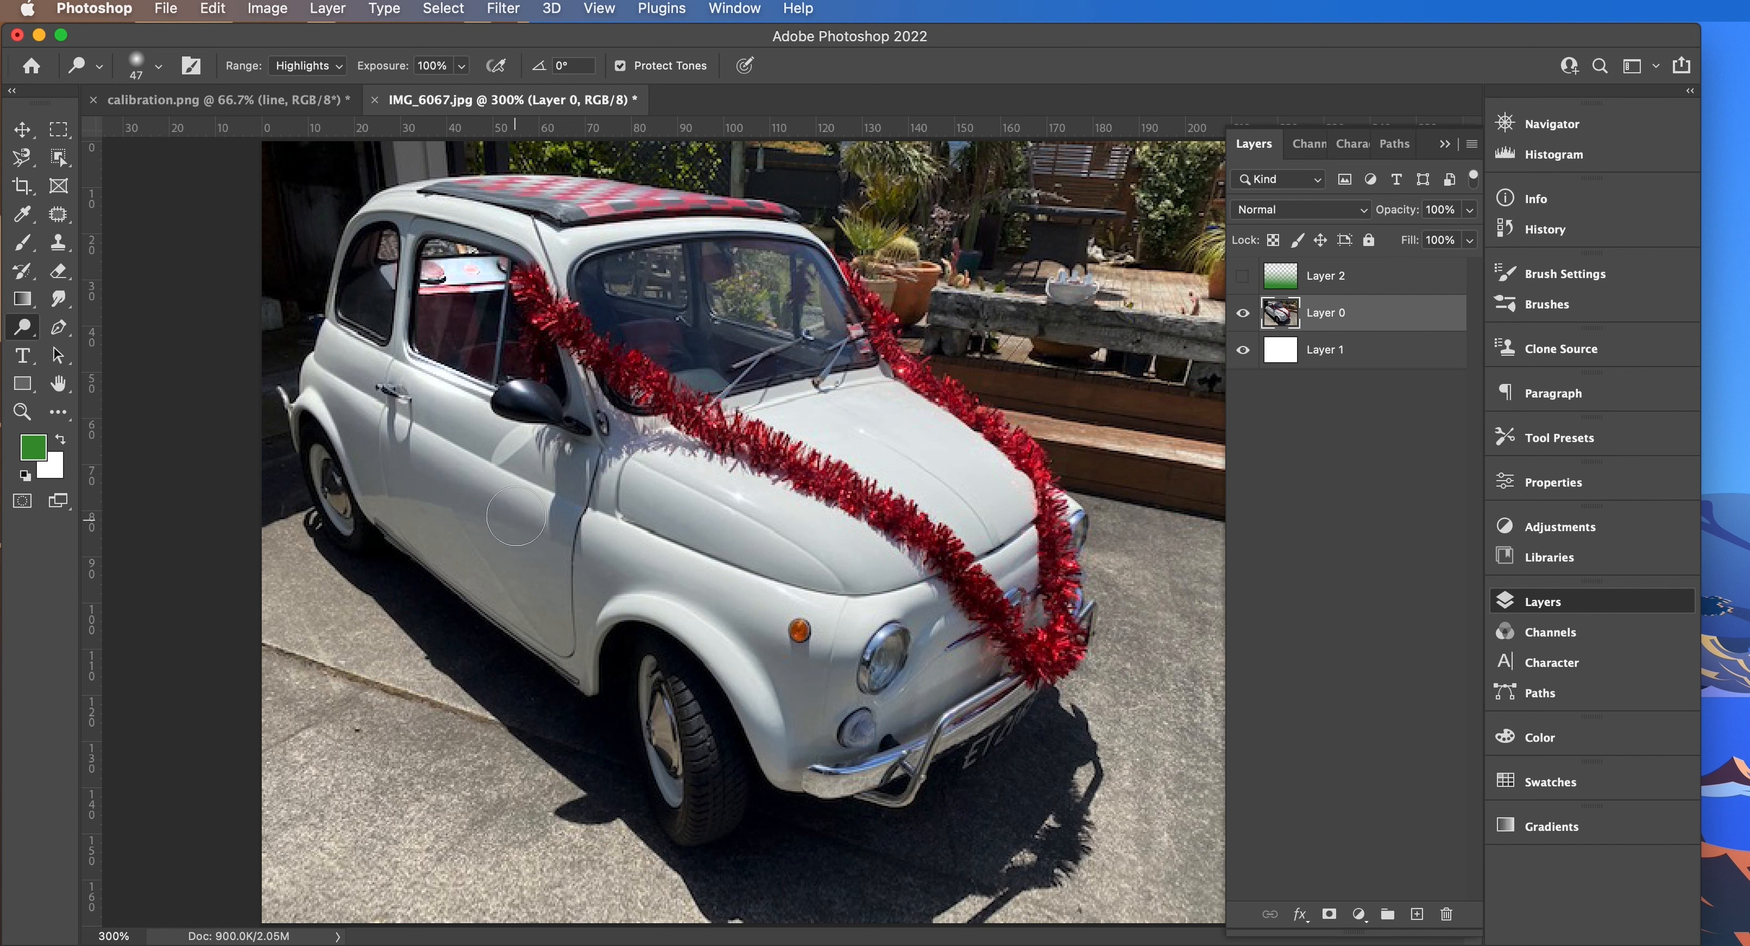
{"action": "mouse_move", "coordinate": [557, 423]}
{"action": "left_mouse_down"}
{"action": "mouse_move", "coordinate": [506, 391]}
{"action": "mouse_move", "coordinate": [526, 409]}
{"action": "left_mouse_up"}
{"action": "key", "text": "super+z"}
- View the tools grouped with the Dodge tool and choose the Burn tool
{"action": "left_click", "coordinate": [22, 330]}
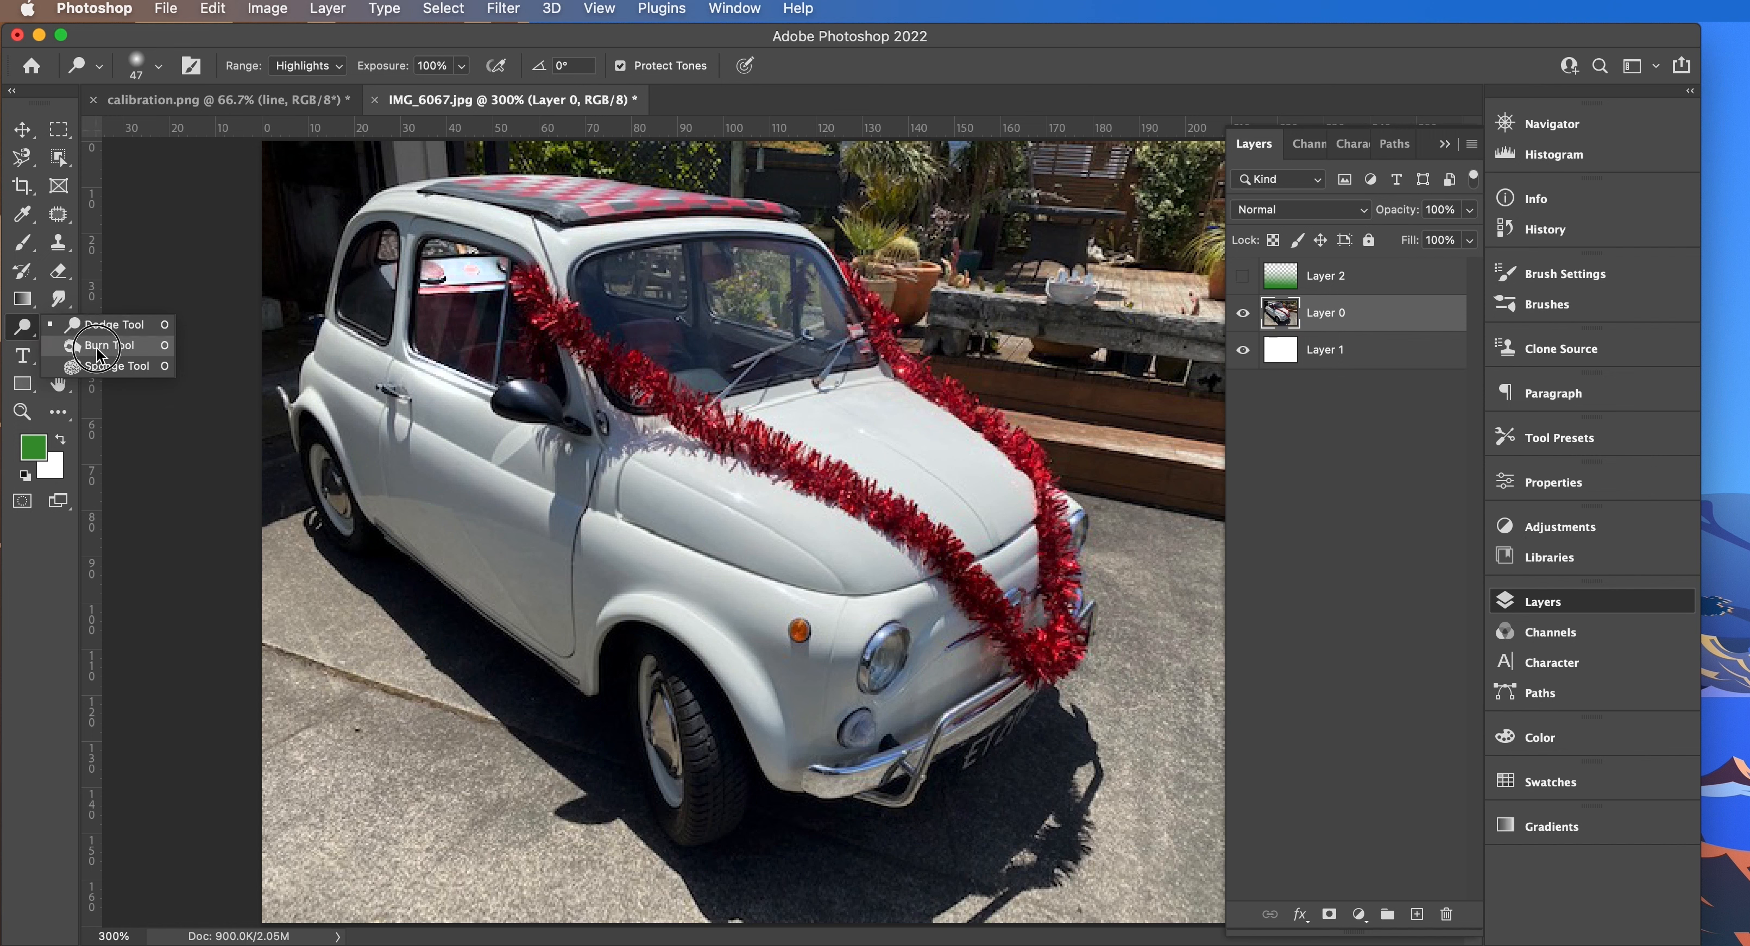
{"action": "left_click", "coordinate": [97, 351]}
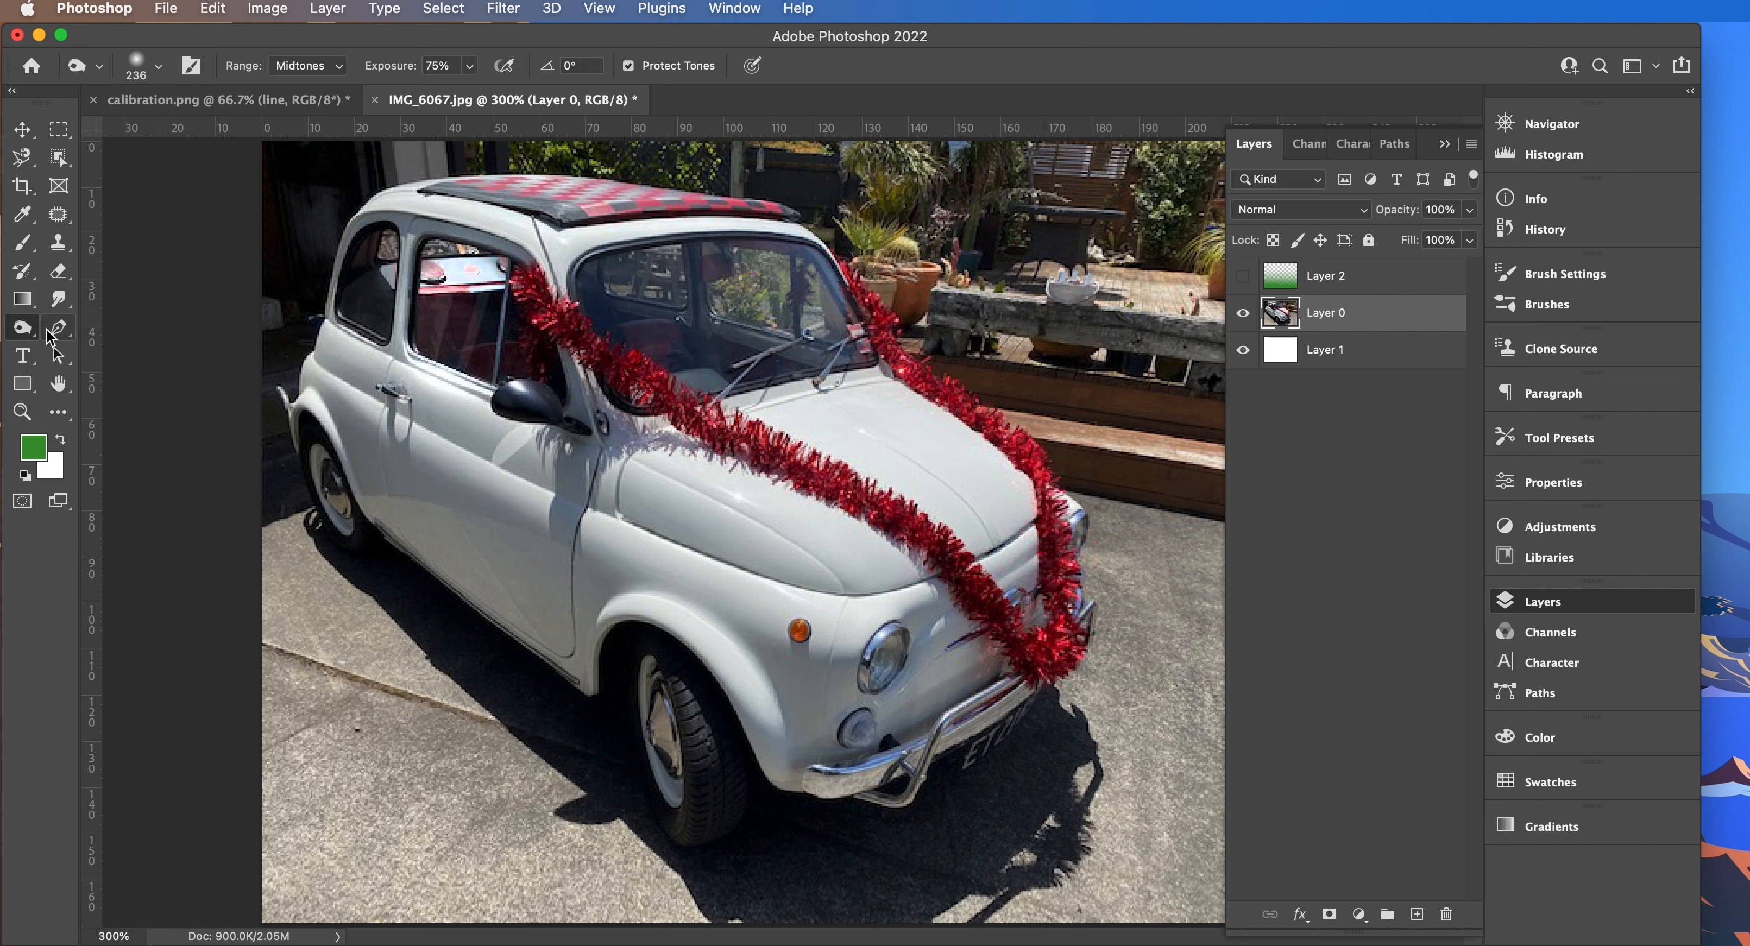
- Try drawing a closed, straight-sided seven-point path with the Pen tool on the pavement beside the front wheel, and discard it
{"action": "left_click", "coordinate": [60, 333]}
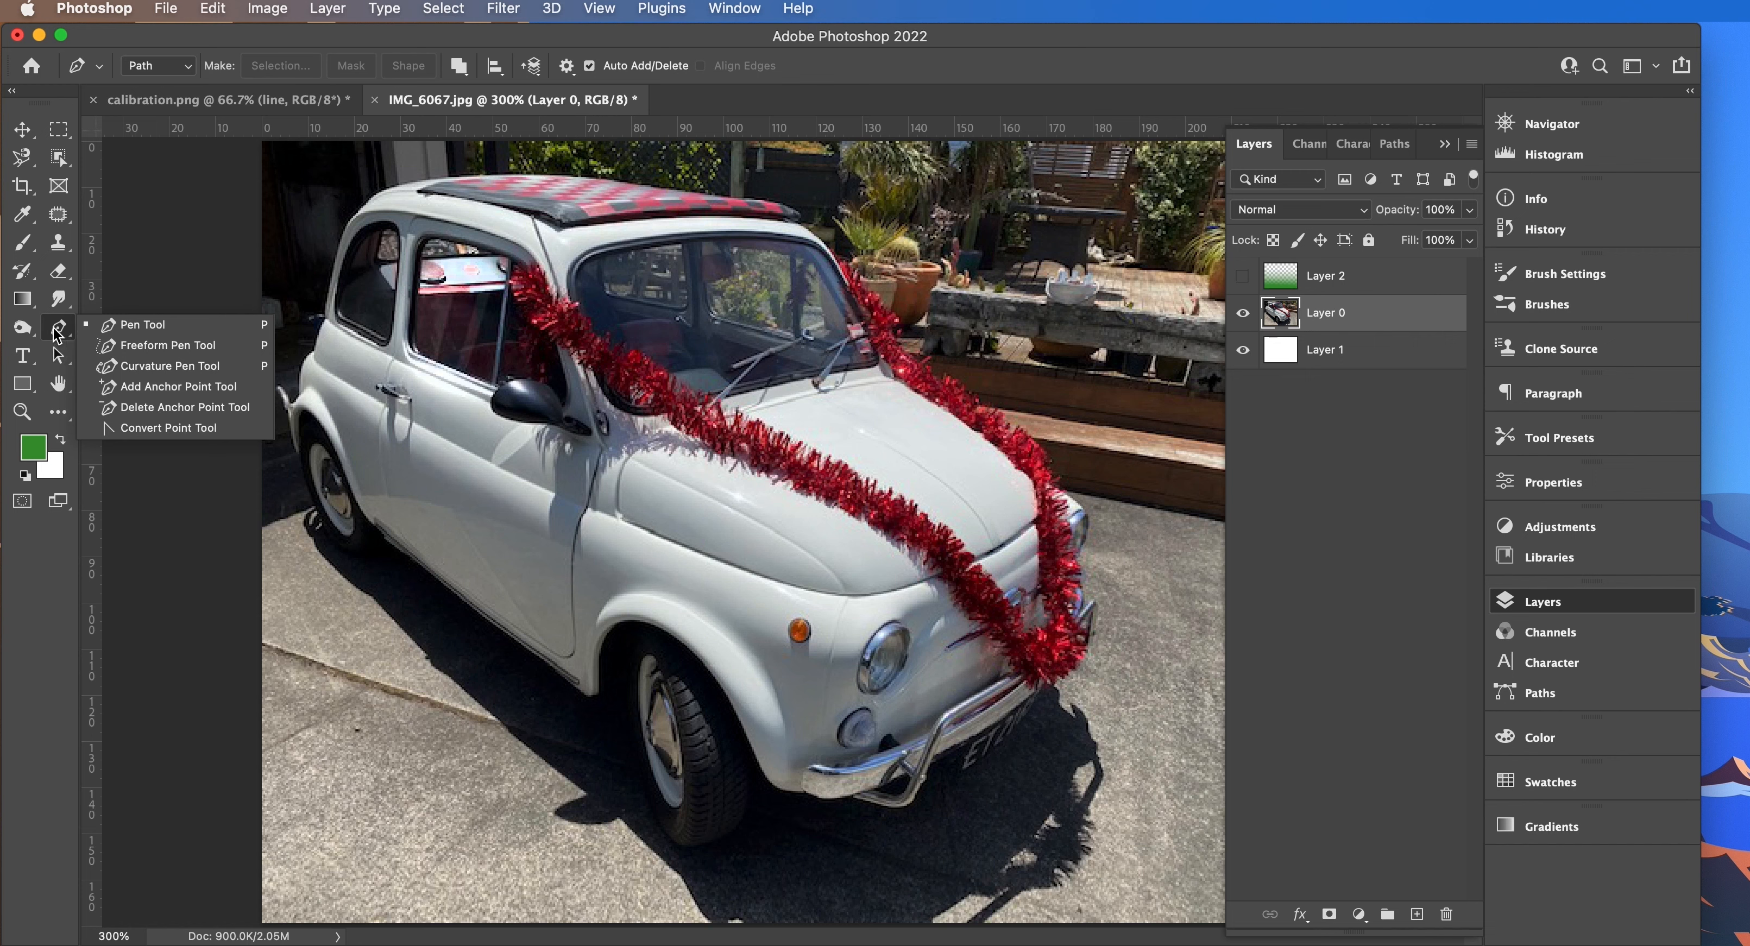
{"action": "left_click", "coordinate": [57, 333]}
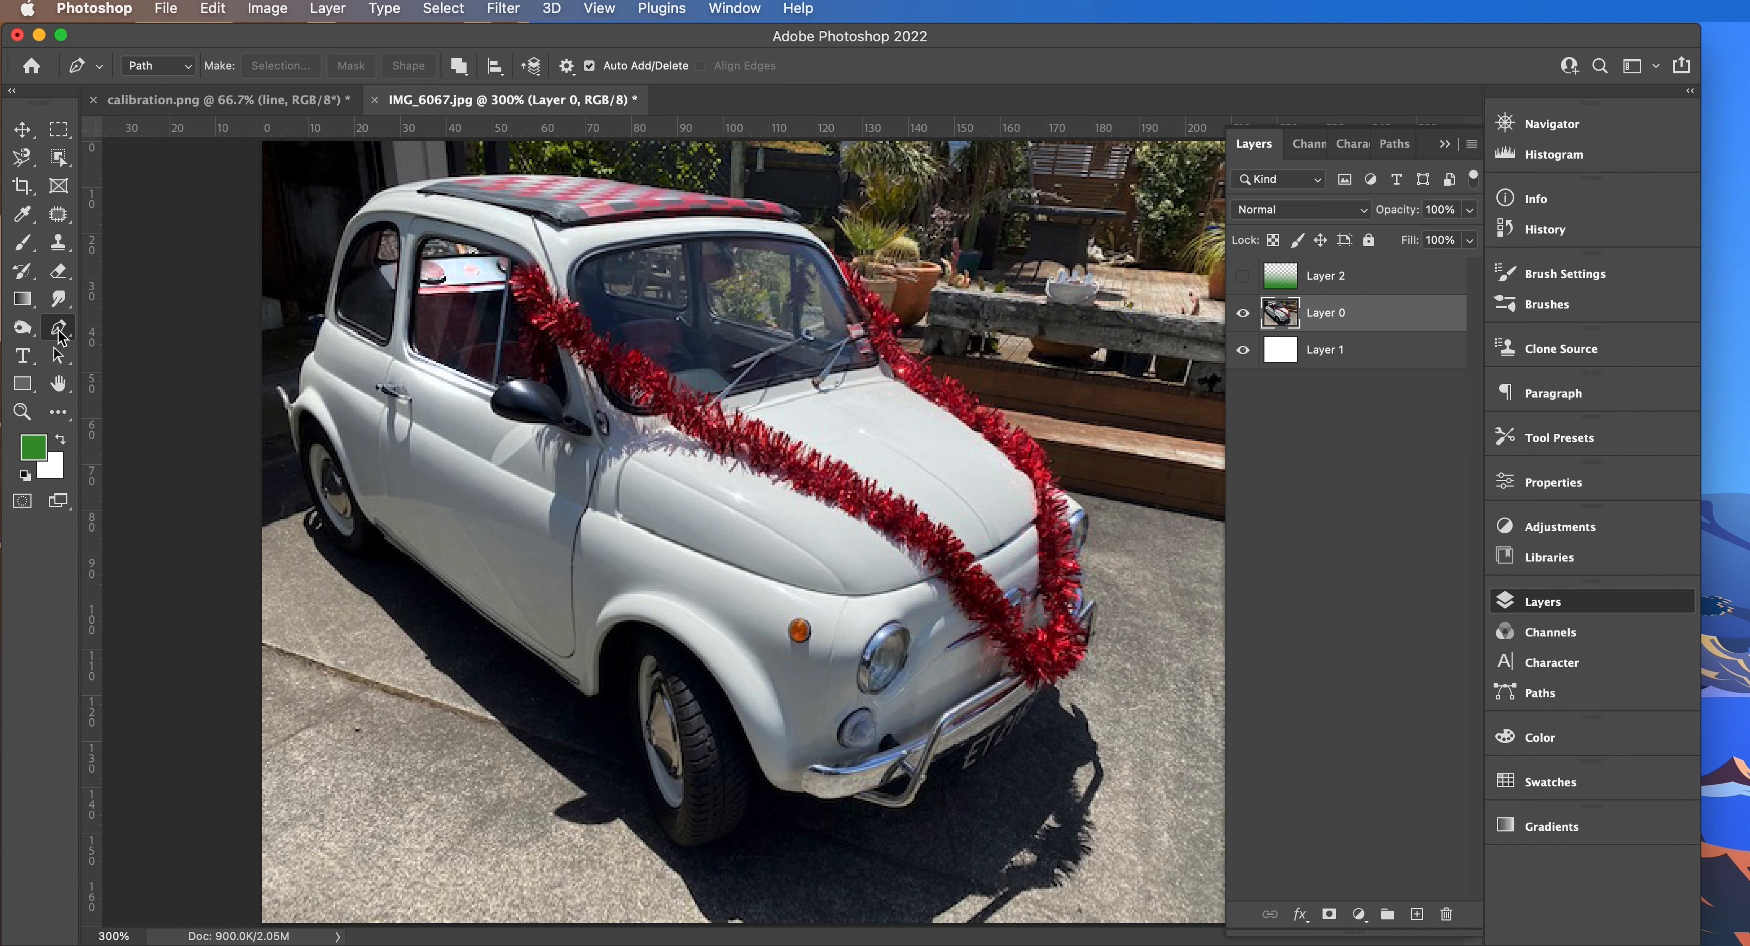
{"action": "left_click", "coordinate": [375, 648]}
{"action": "left_click", "coordinate": [458, 615]}
{"action": "left_click", "coordinate": [575, 605]}
{"action": "left_click", "coordinate": [602, 721]}
{"action": "left_click", "coordinate": [542, 816]}
{"action": "left_click", "coordinate": [375, 811]}
{"action": "left_click", "coordinate": [380, 707]}
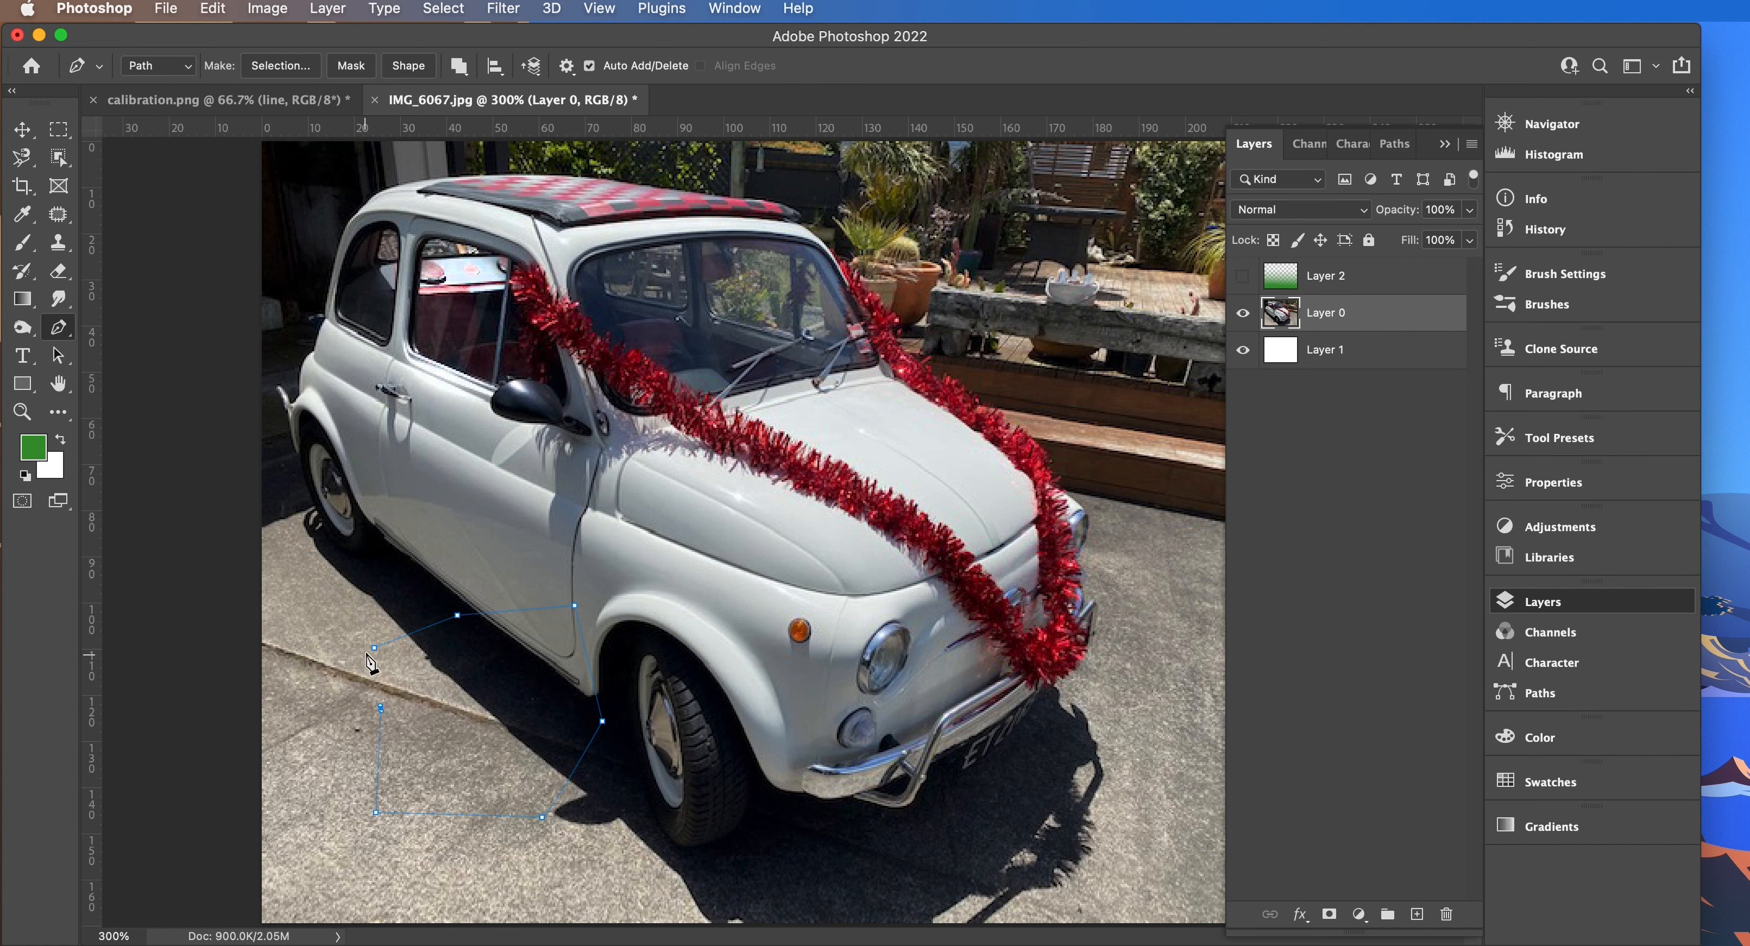
{"action": "left_click", "coordinate": [374, 648]}
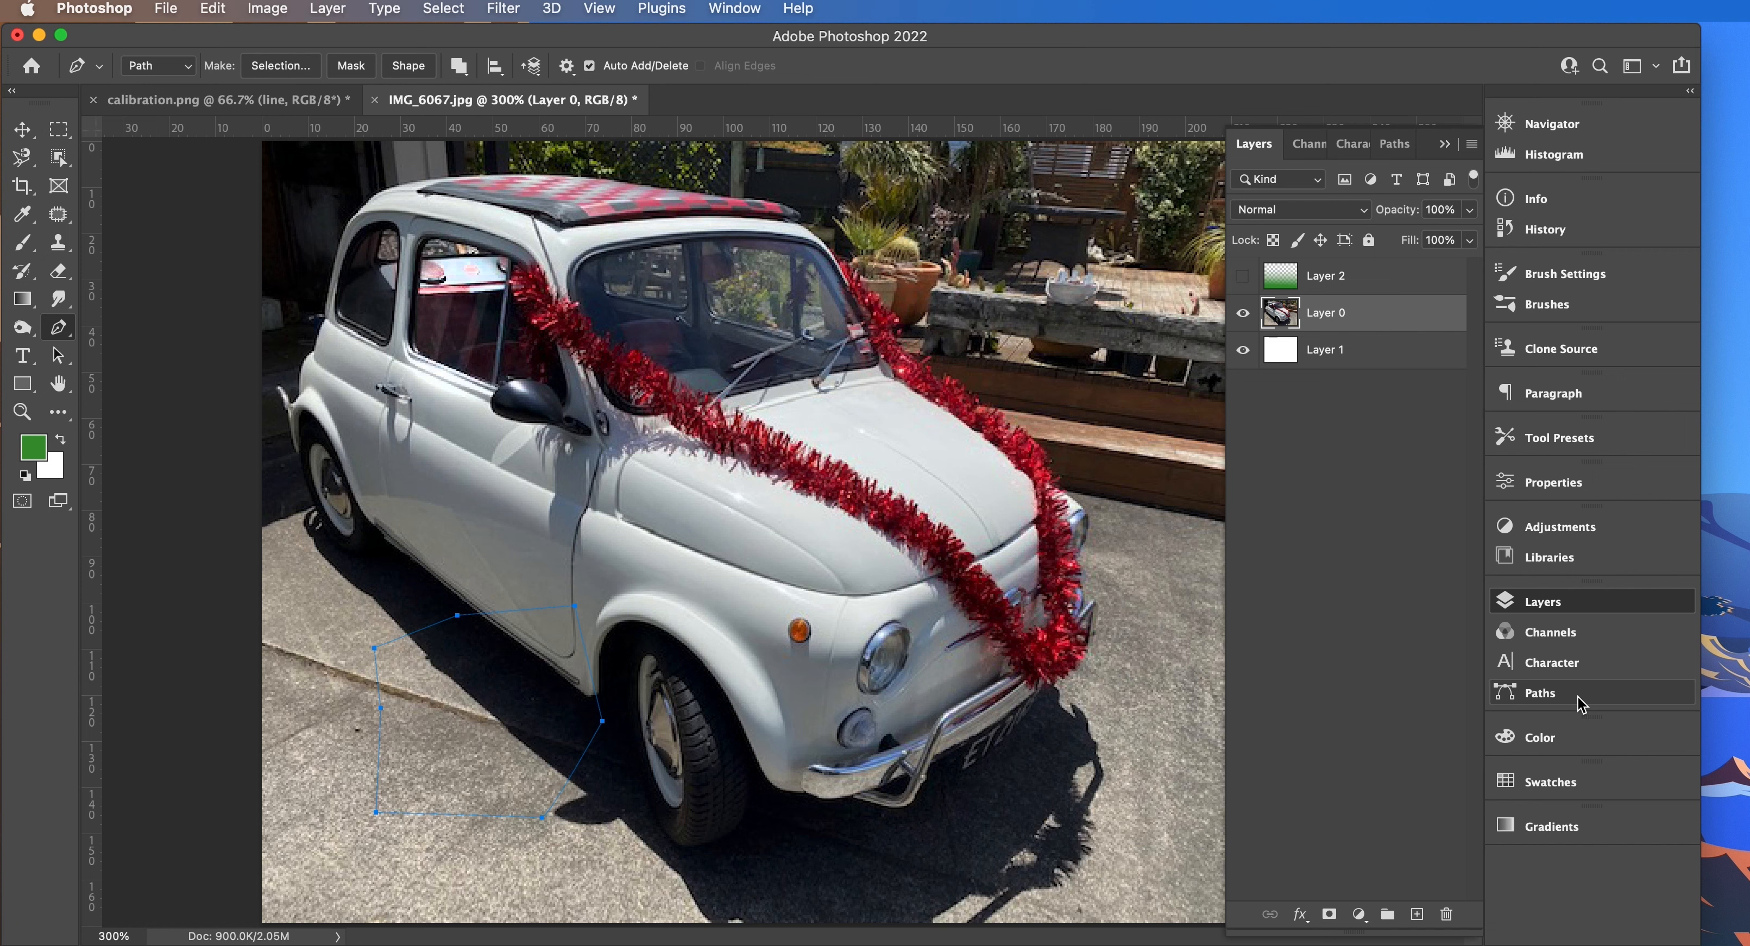
{"action": "key", "text": "Escape"}
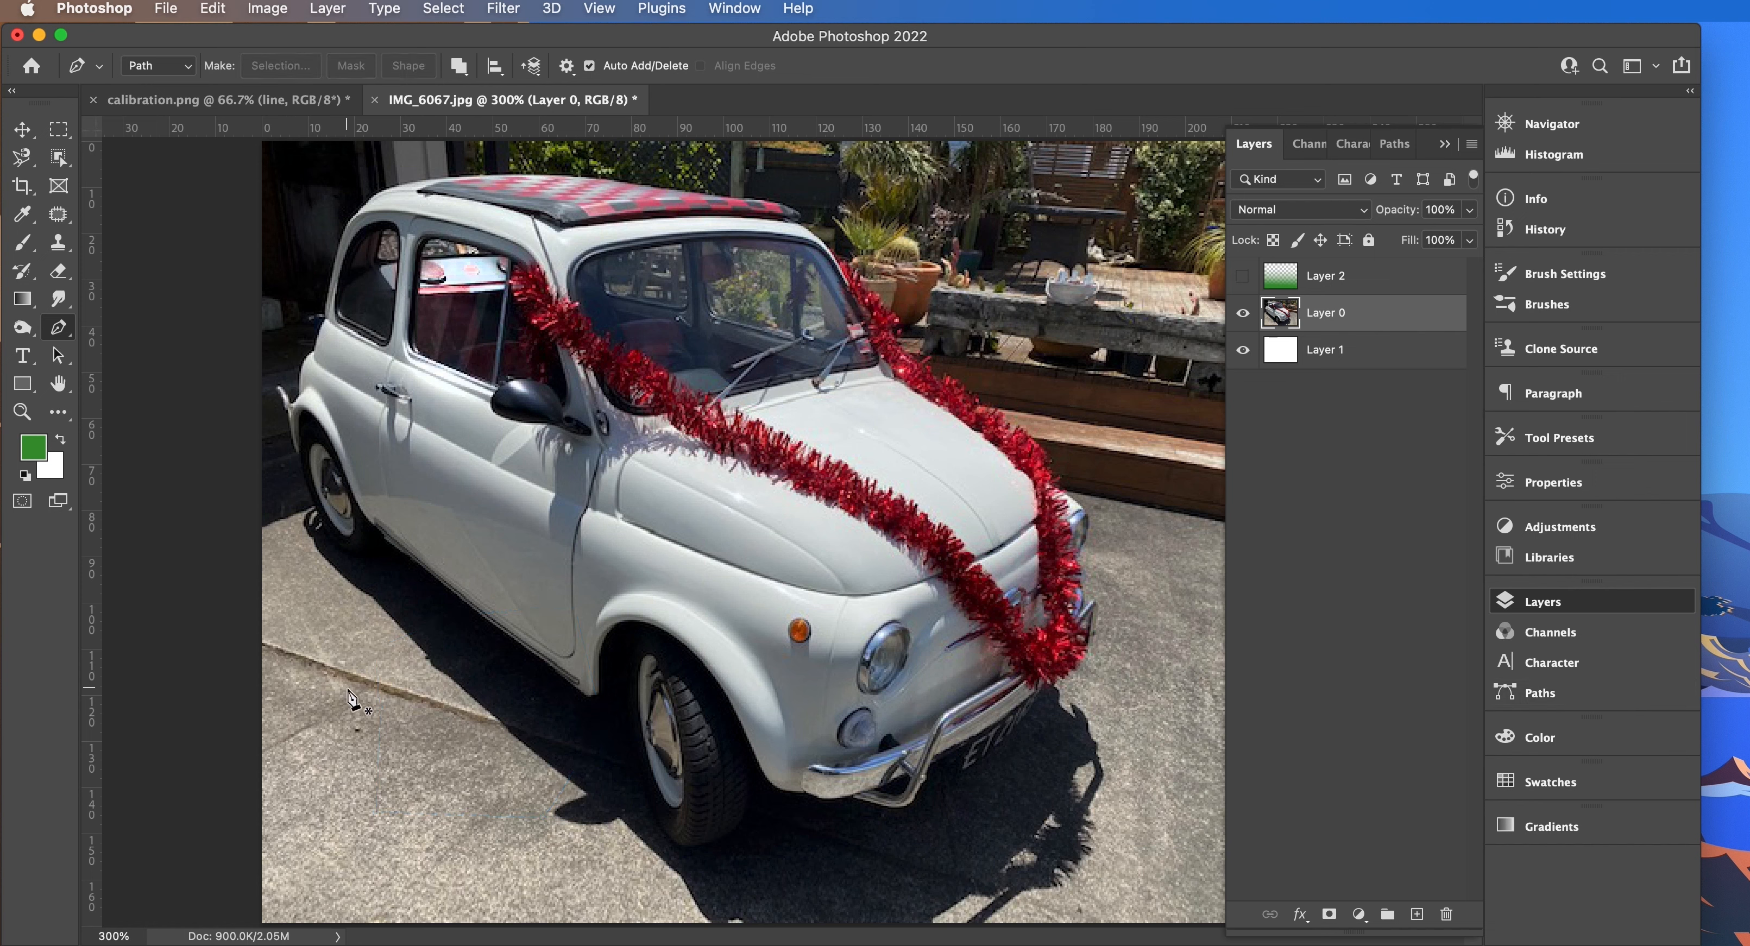
- Try drawing a closed curved path with the Pen tool on the pavement beside the car, and discard it
{"action": "left_click_drag", "start_coordinate": [359, 665], "coordinate": [474, 779]}
{"action": "left_click_drag", "start_coordinate": [470, 832], "coordinate": [317, 719]}
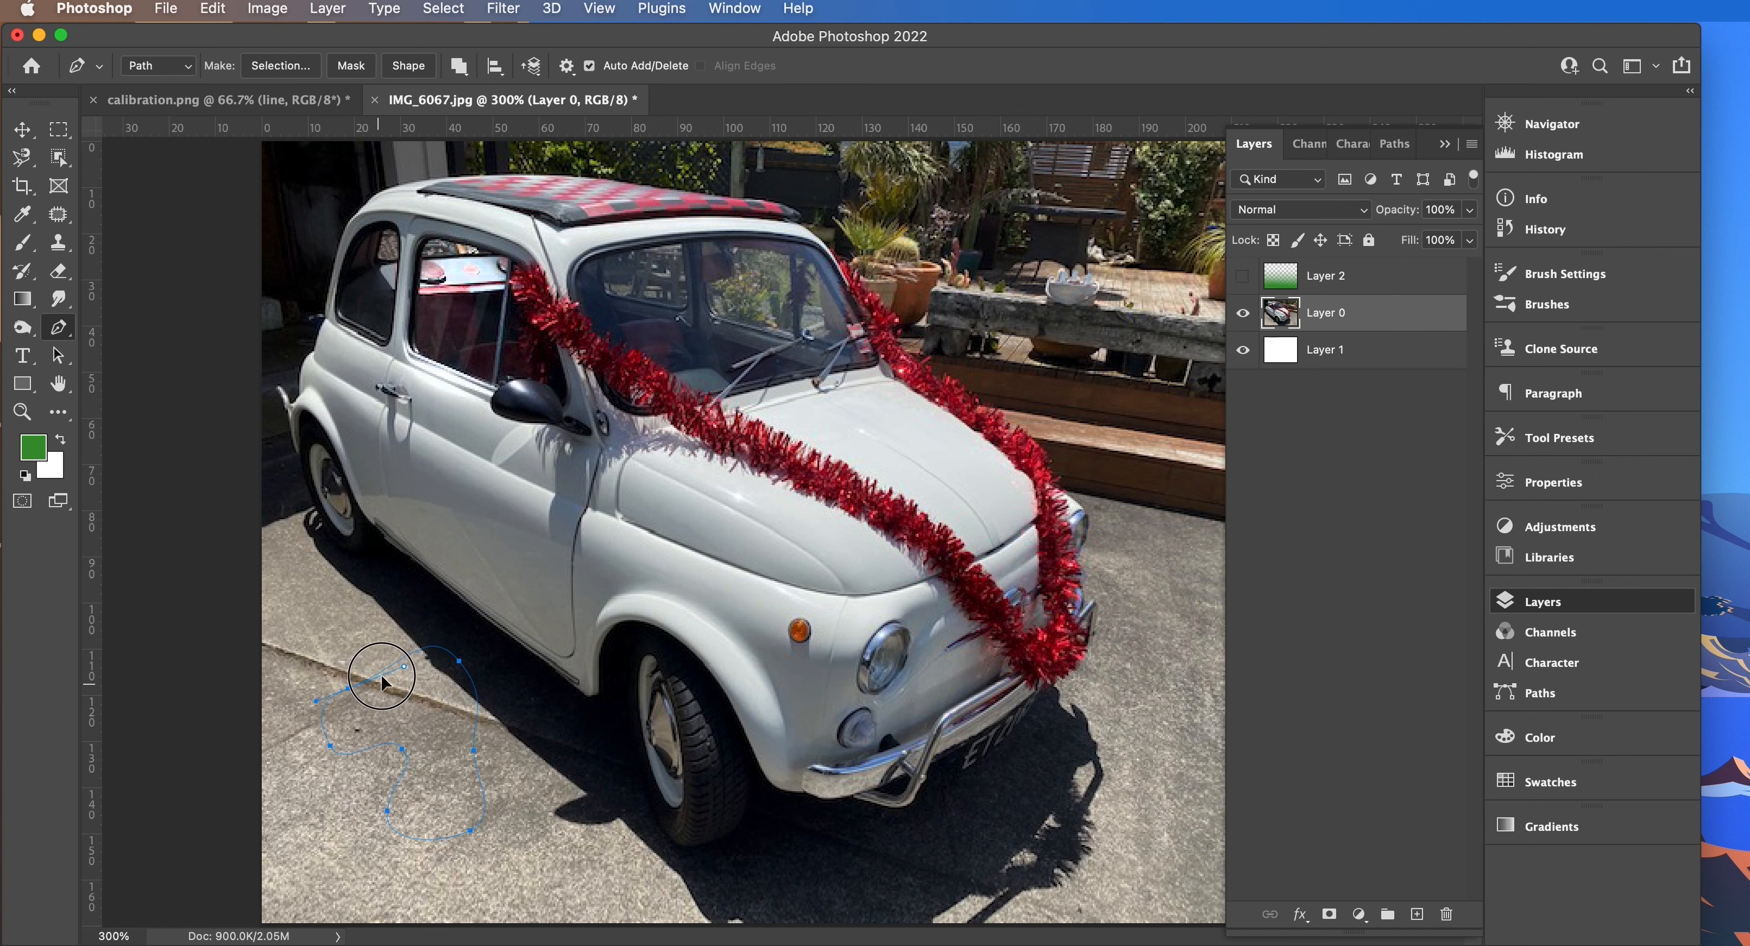
{"action": "left_click_drag", "start_coordinate": [358, 668], "coordinate": [357, 668]}
{"action": "left_click", "coordinate": [475, 728]}
{"action": "key", "text": "Escape"}
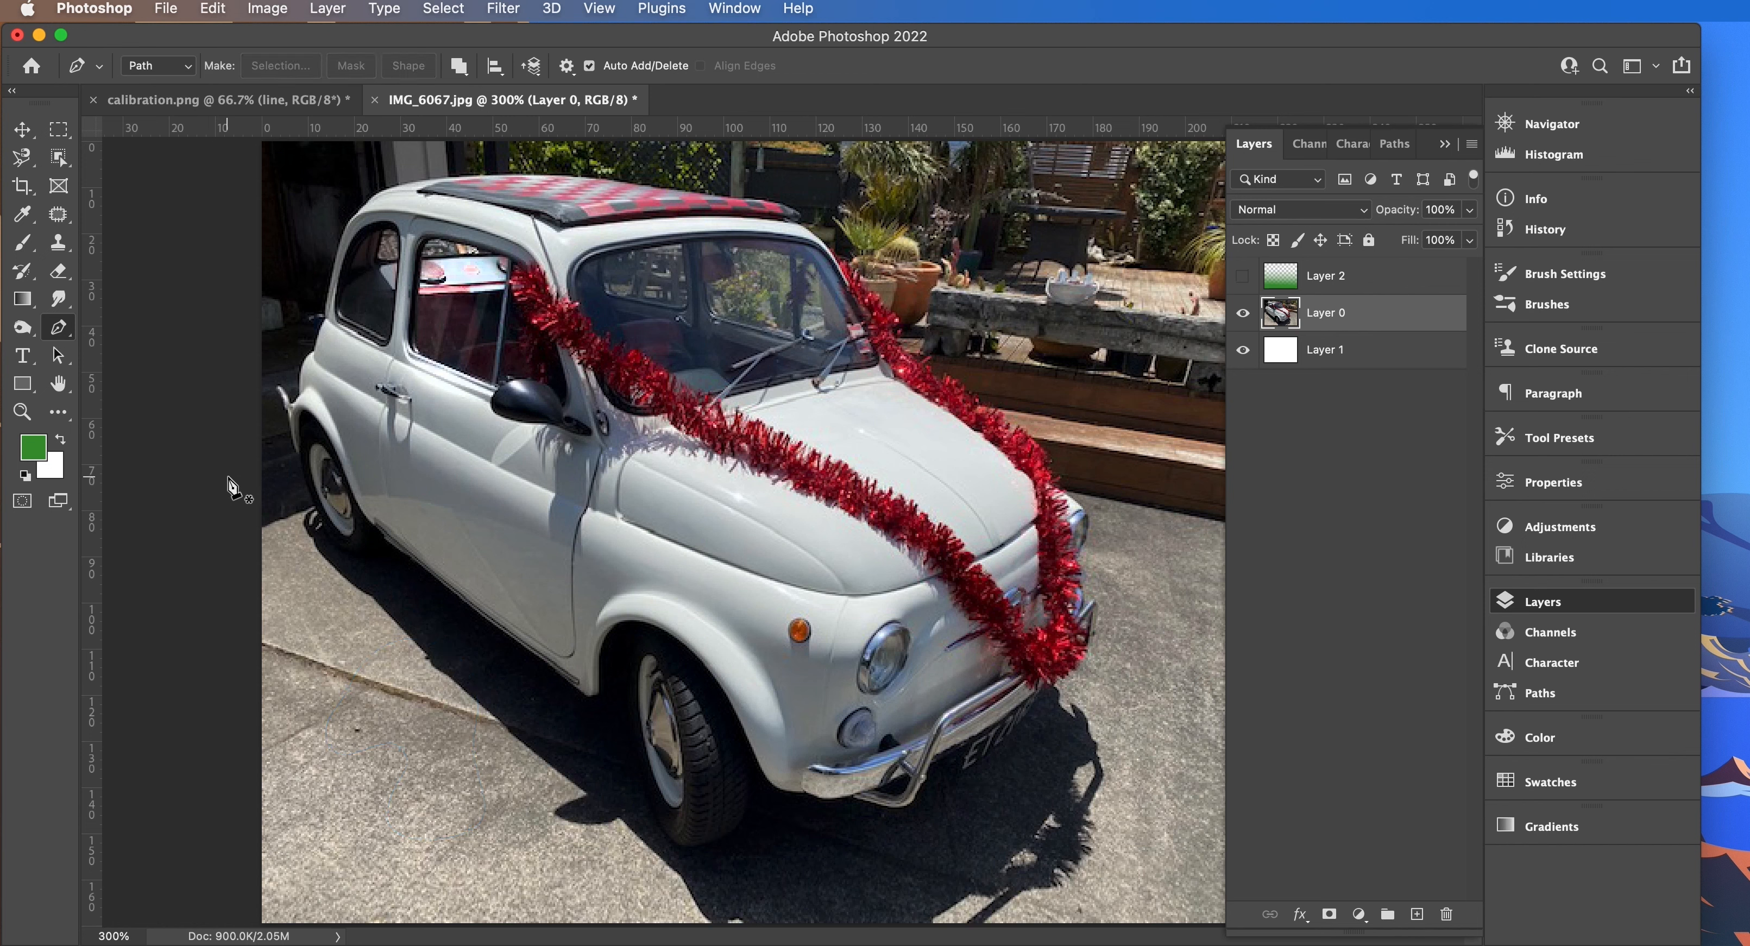
- Add the horizontal text "Bambina" on the car's bonnet in green Arial Narrow Bold at 16 pt
{"action": "left_click", "coordinate": [26, 356]}
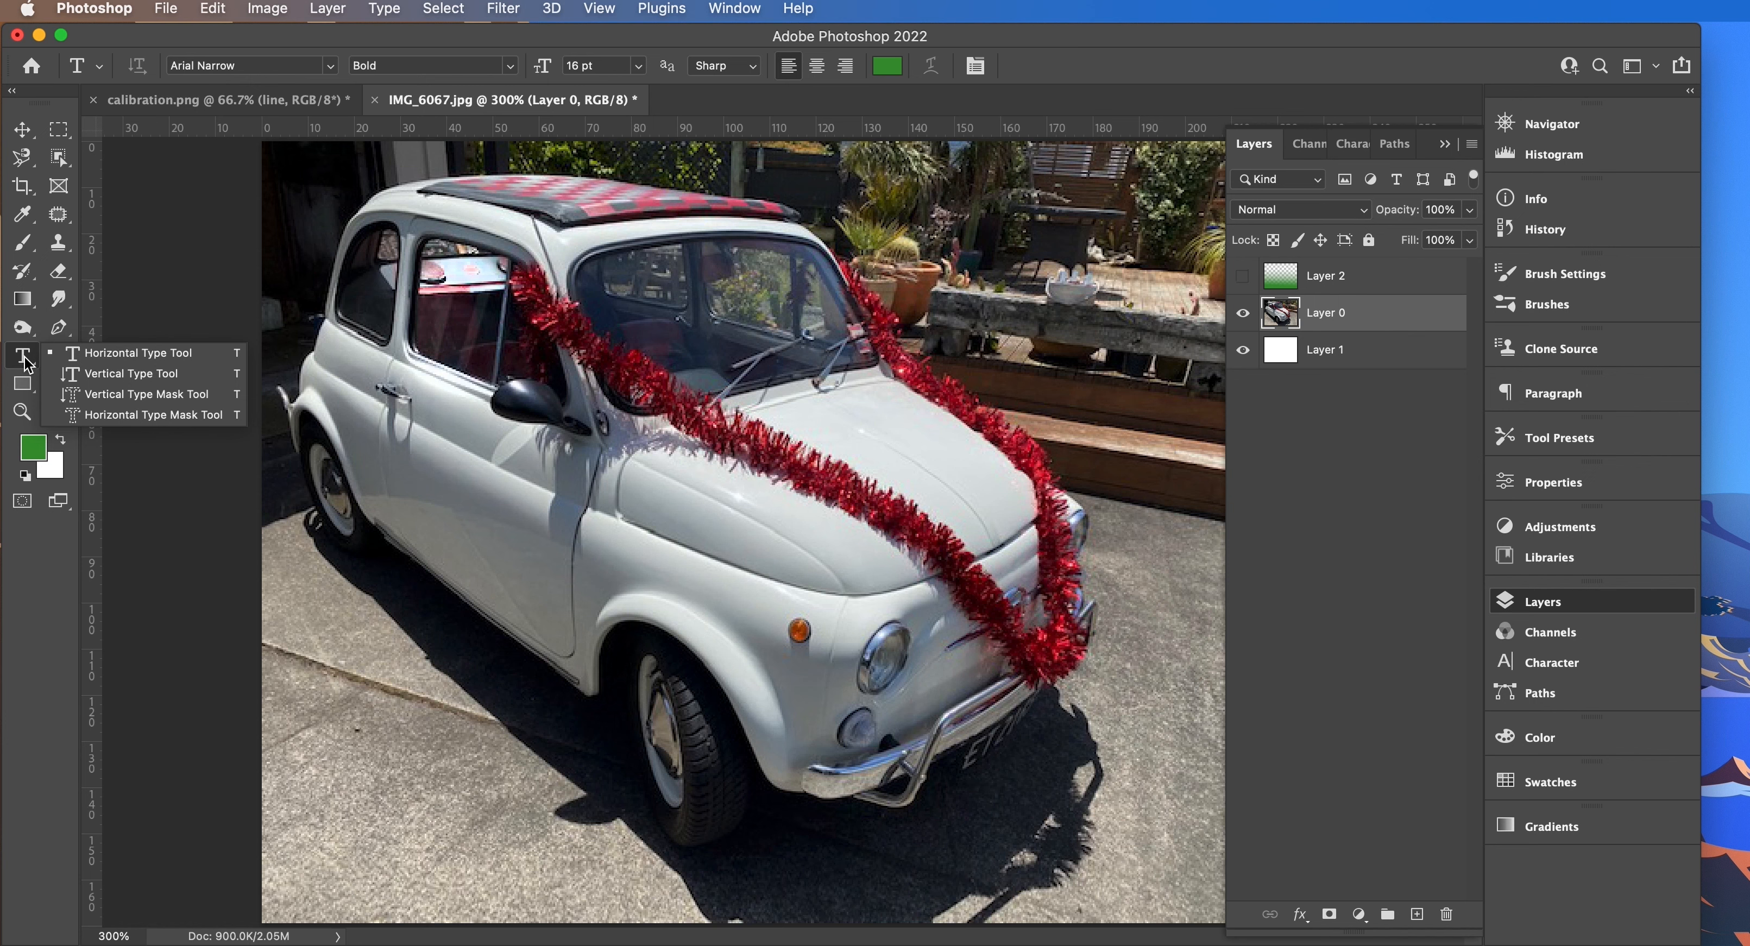
{"action": "left_click", "coordinate": [24, 359]}
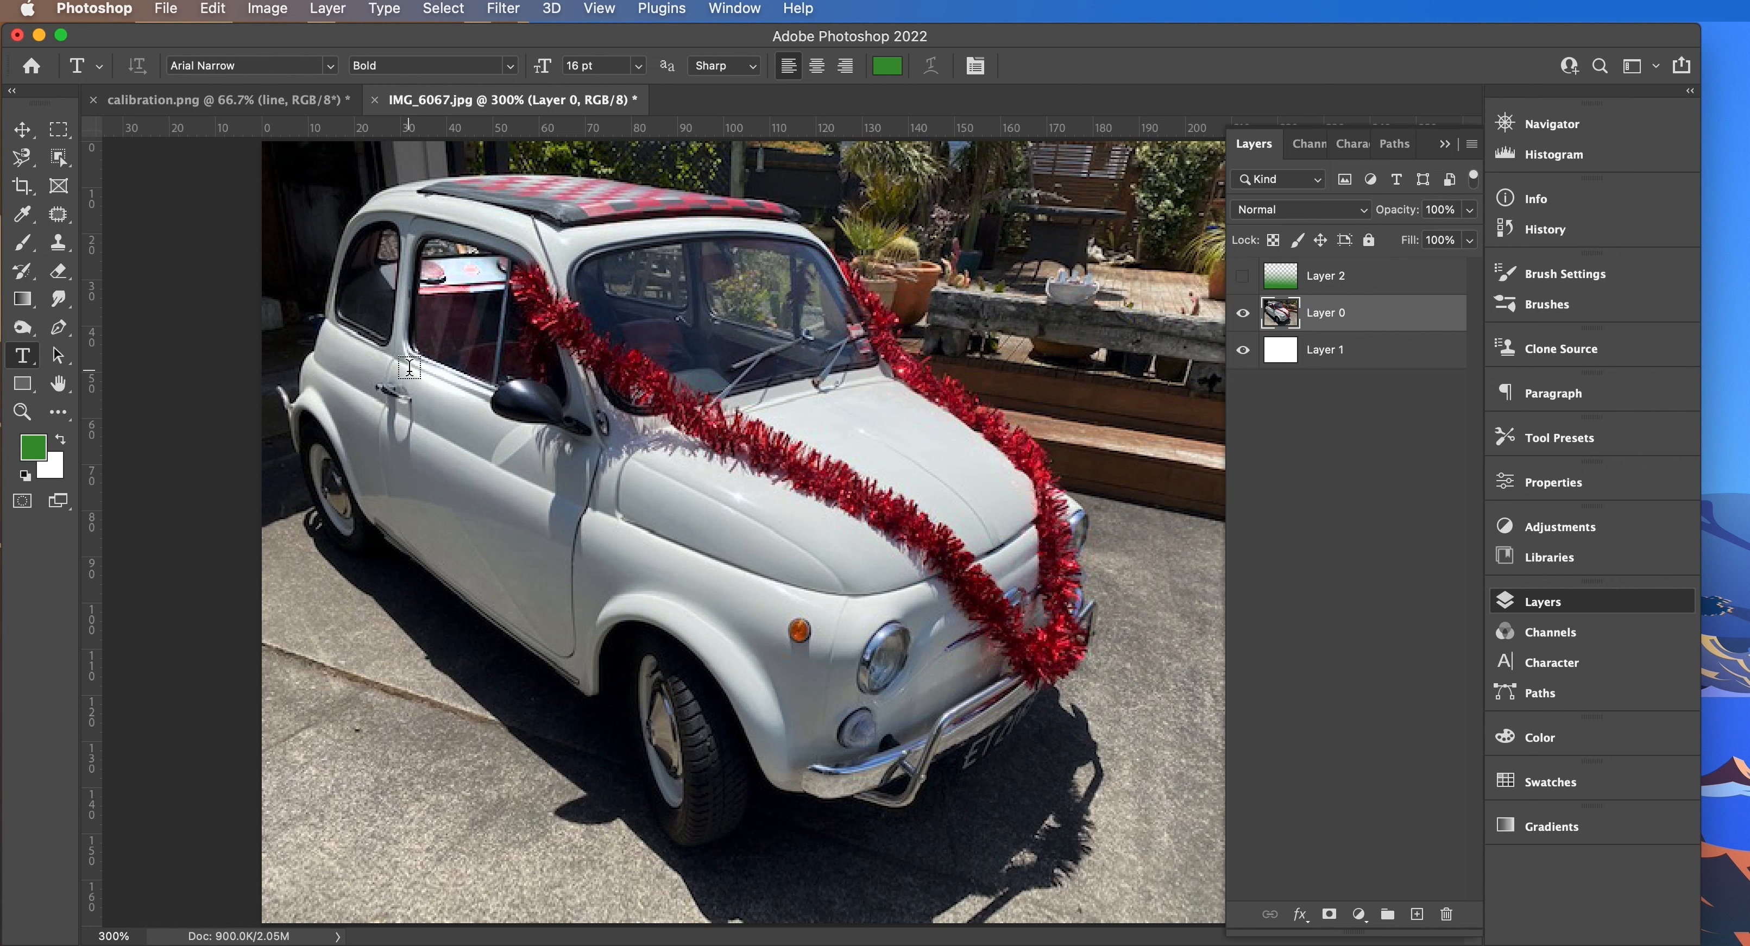
{"action": "left_click", "coordinate": [24, 363]}
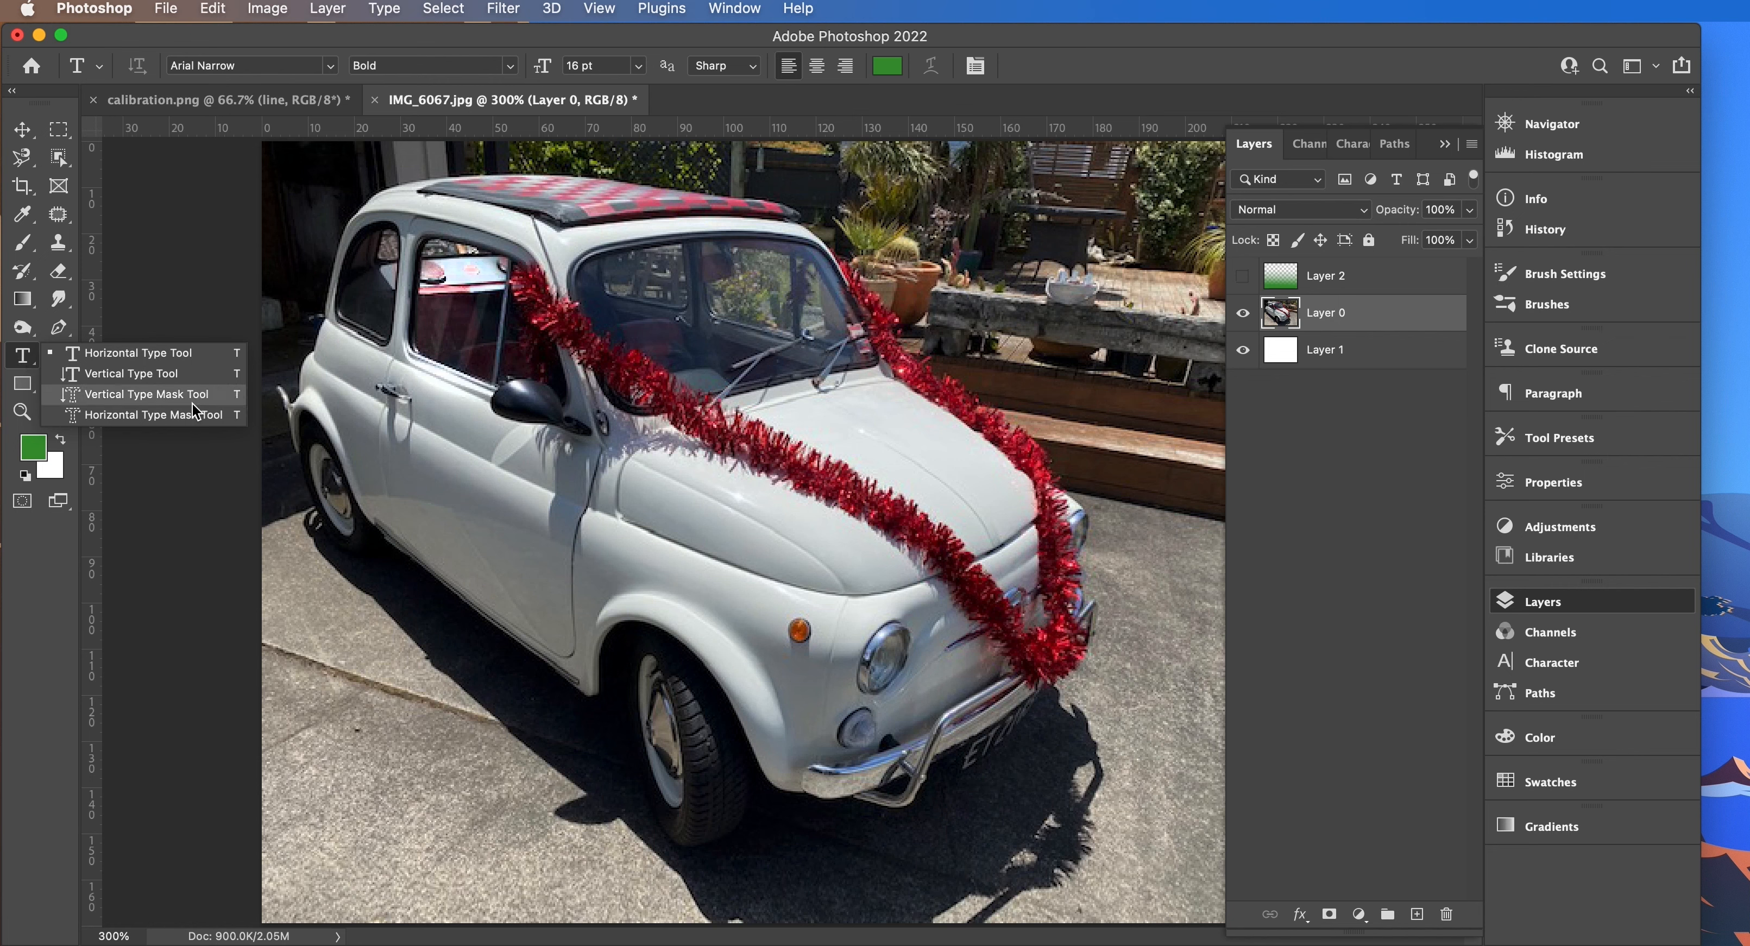
{"action": "left_click", "coordinate": [22, 359]}
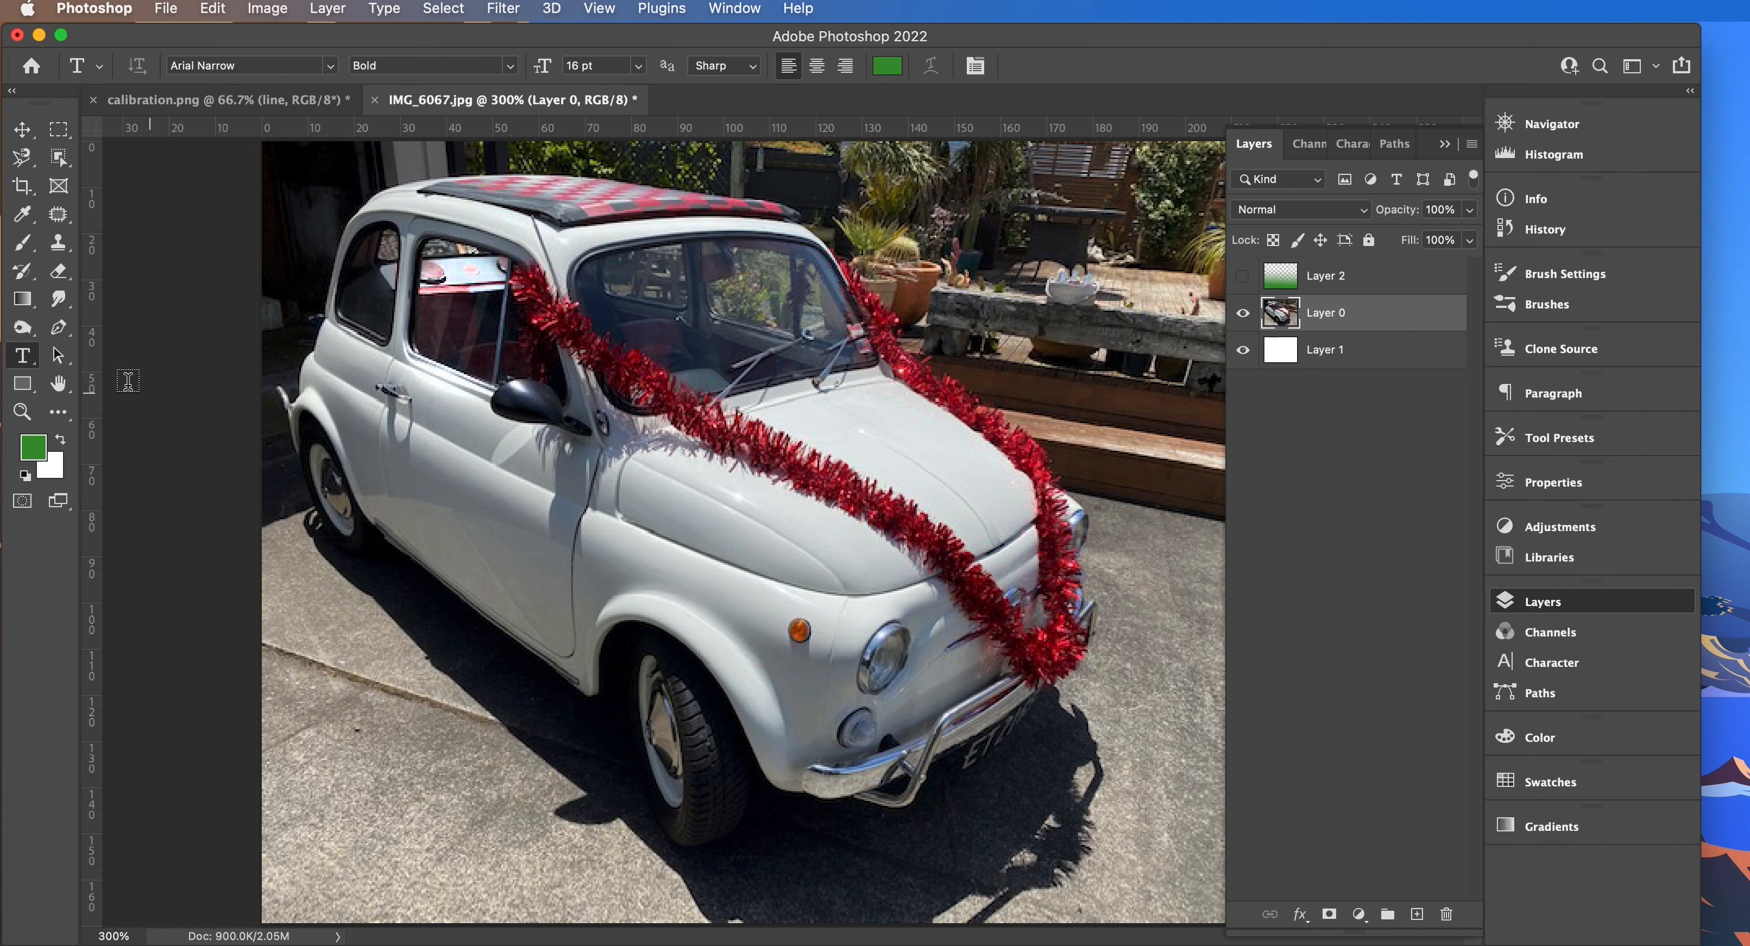
{"action": "left_click", "coordinate": [762, 503]}
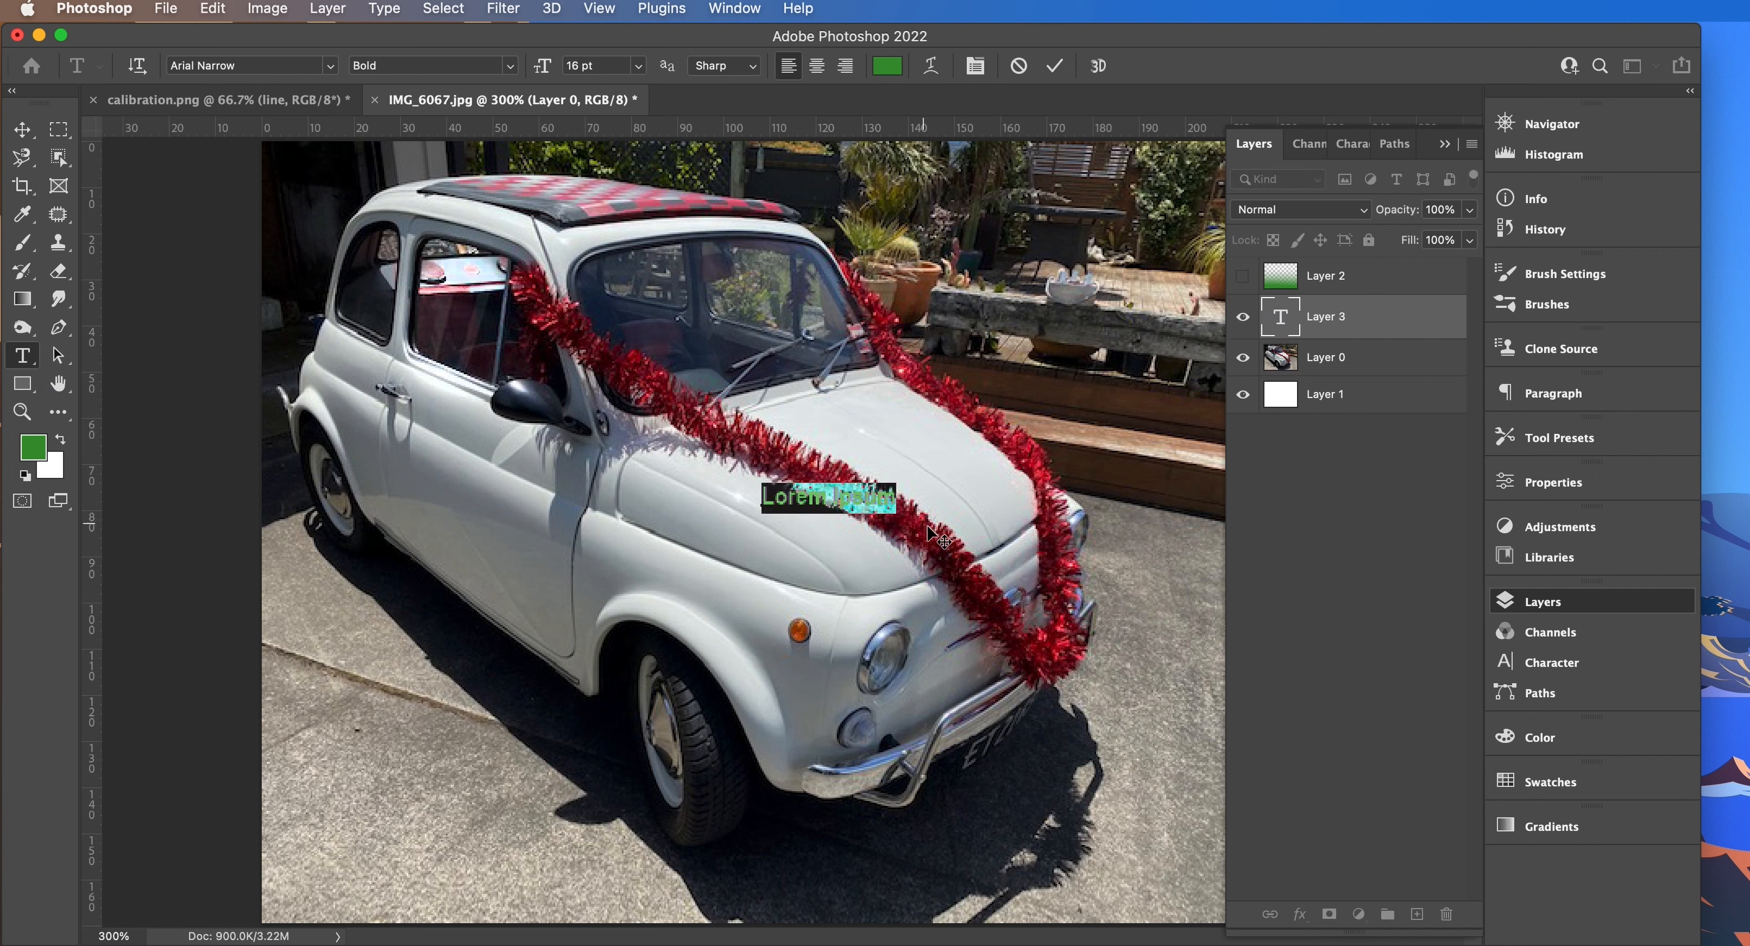
{"action": "type", "text": "Bambina"}
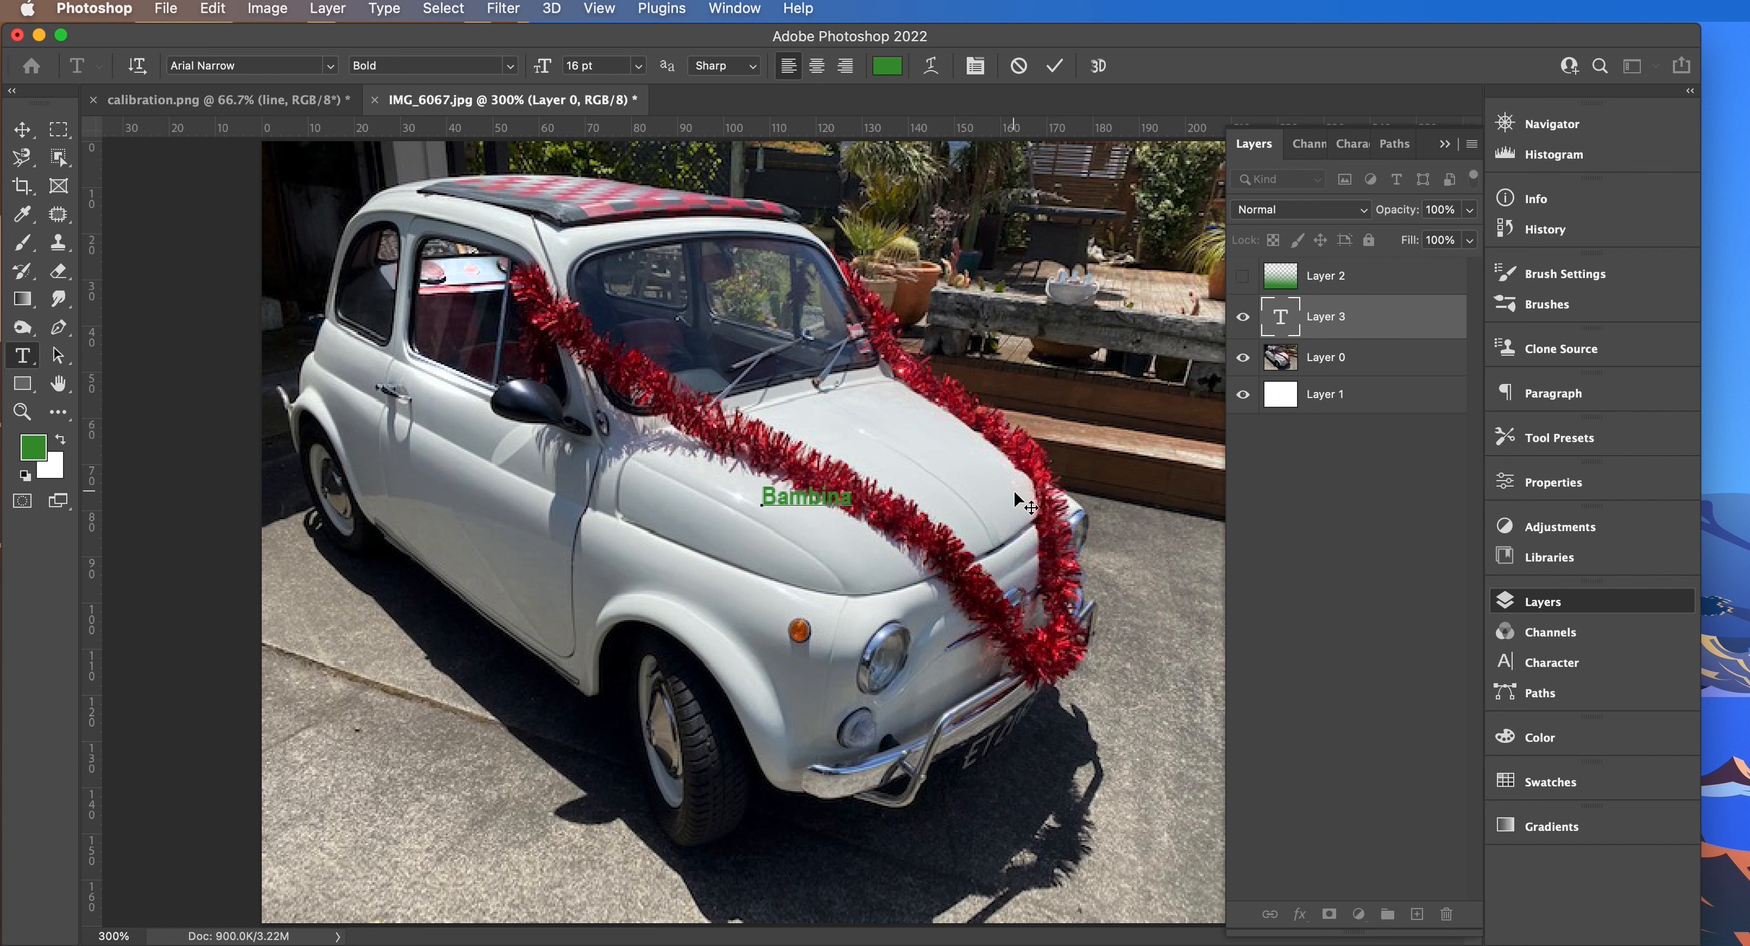
- Move the "Bambina" text onto the pavement beside the front wheel and return to the Horizontal Type tool
{"action": "left_click", "coordinate": [23, 127]}
{"action": "left_click_drag", "start_coordinate": [811, 497], "coordinate": [563, 716]}
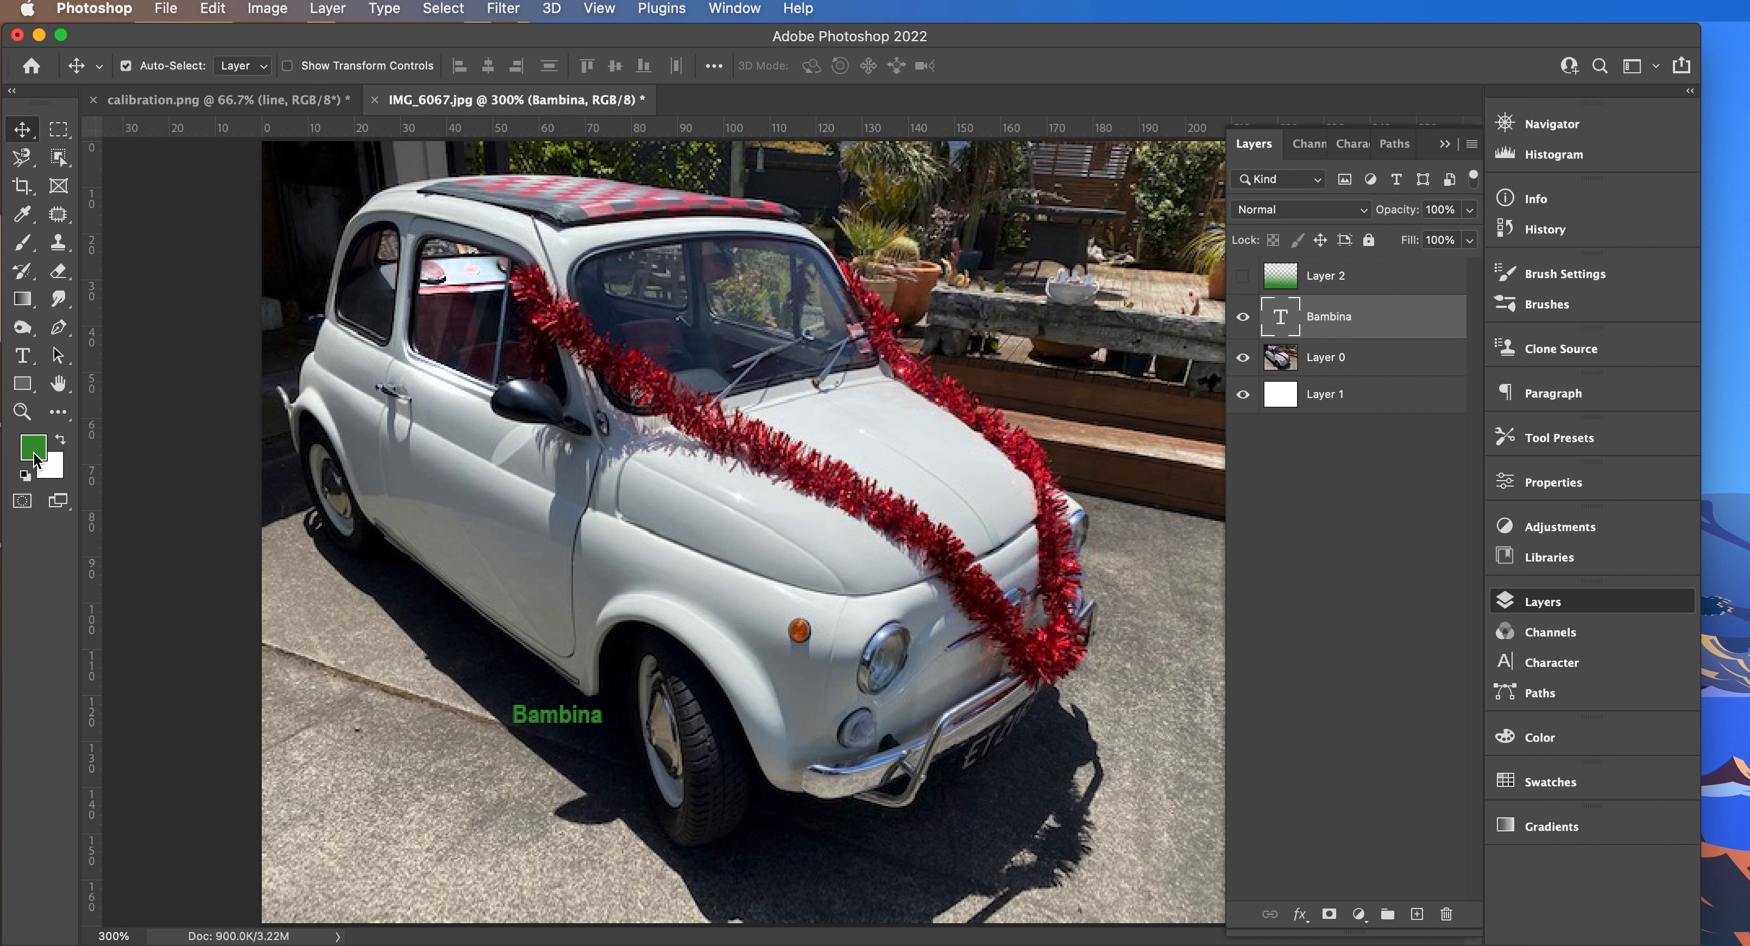
{"action": "left_click", "coordinate": [24, 356]}
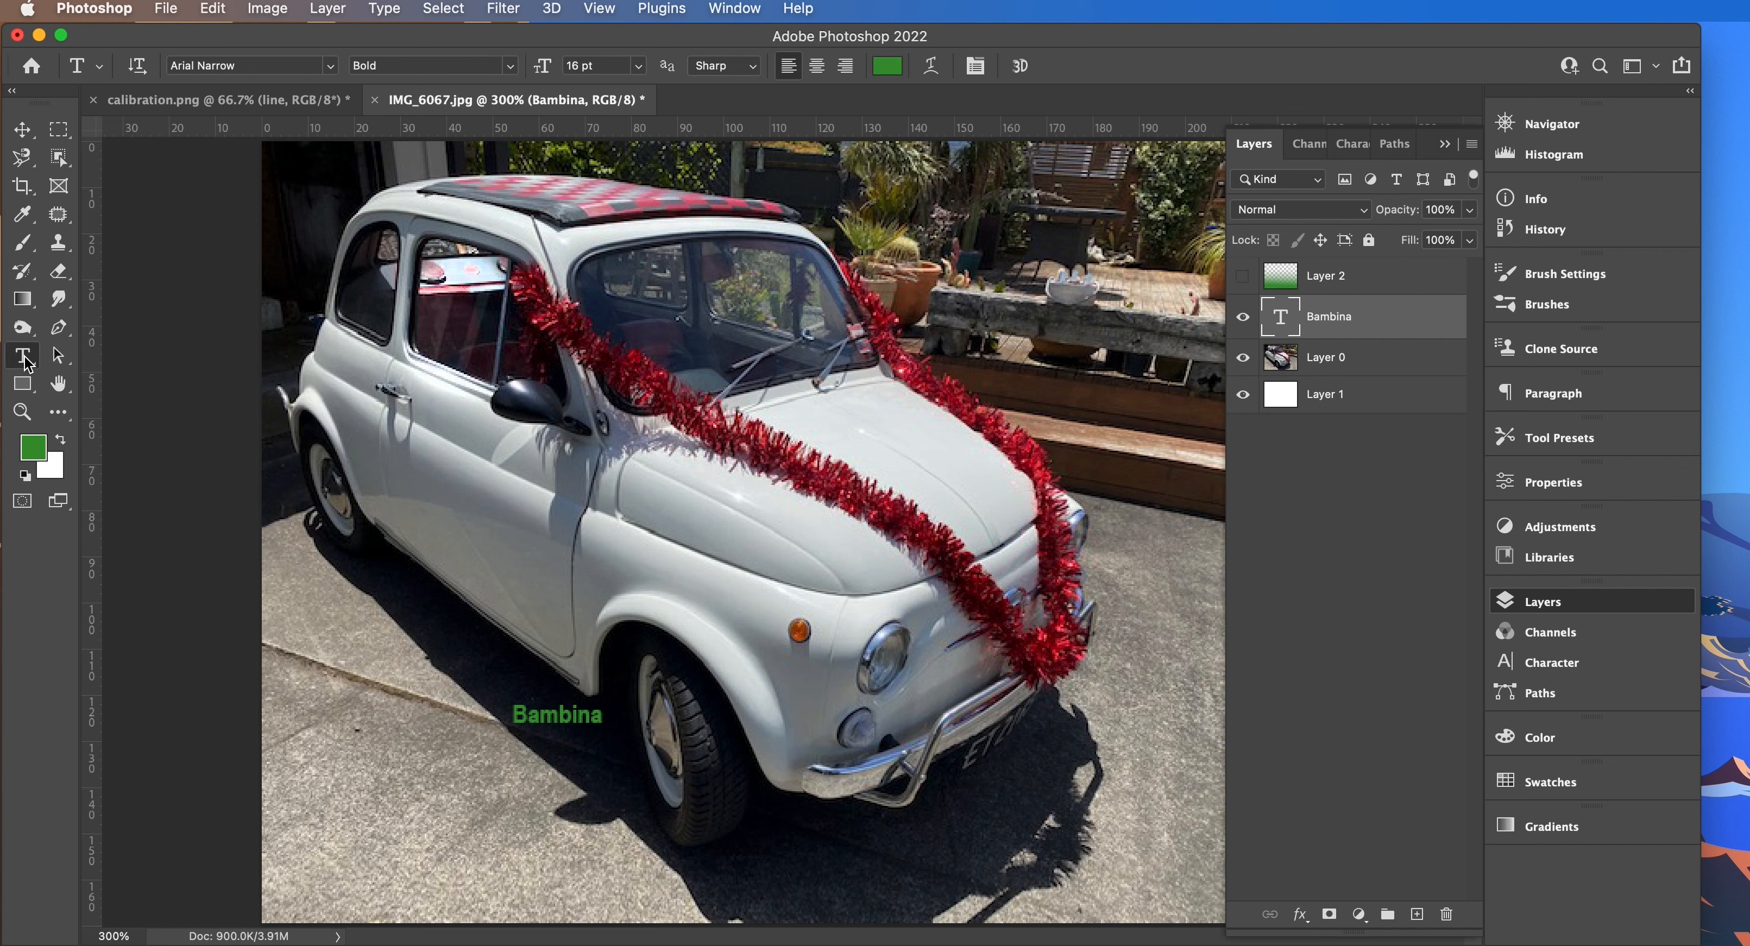
- Look over the text colour choices and the Character formatting options for the "Bambina" text without changing anything, and return to the Move tool
{"action": "left_click", "coordinate": [885, 65]}
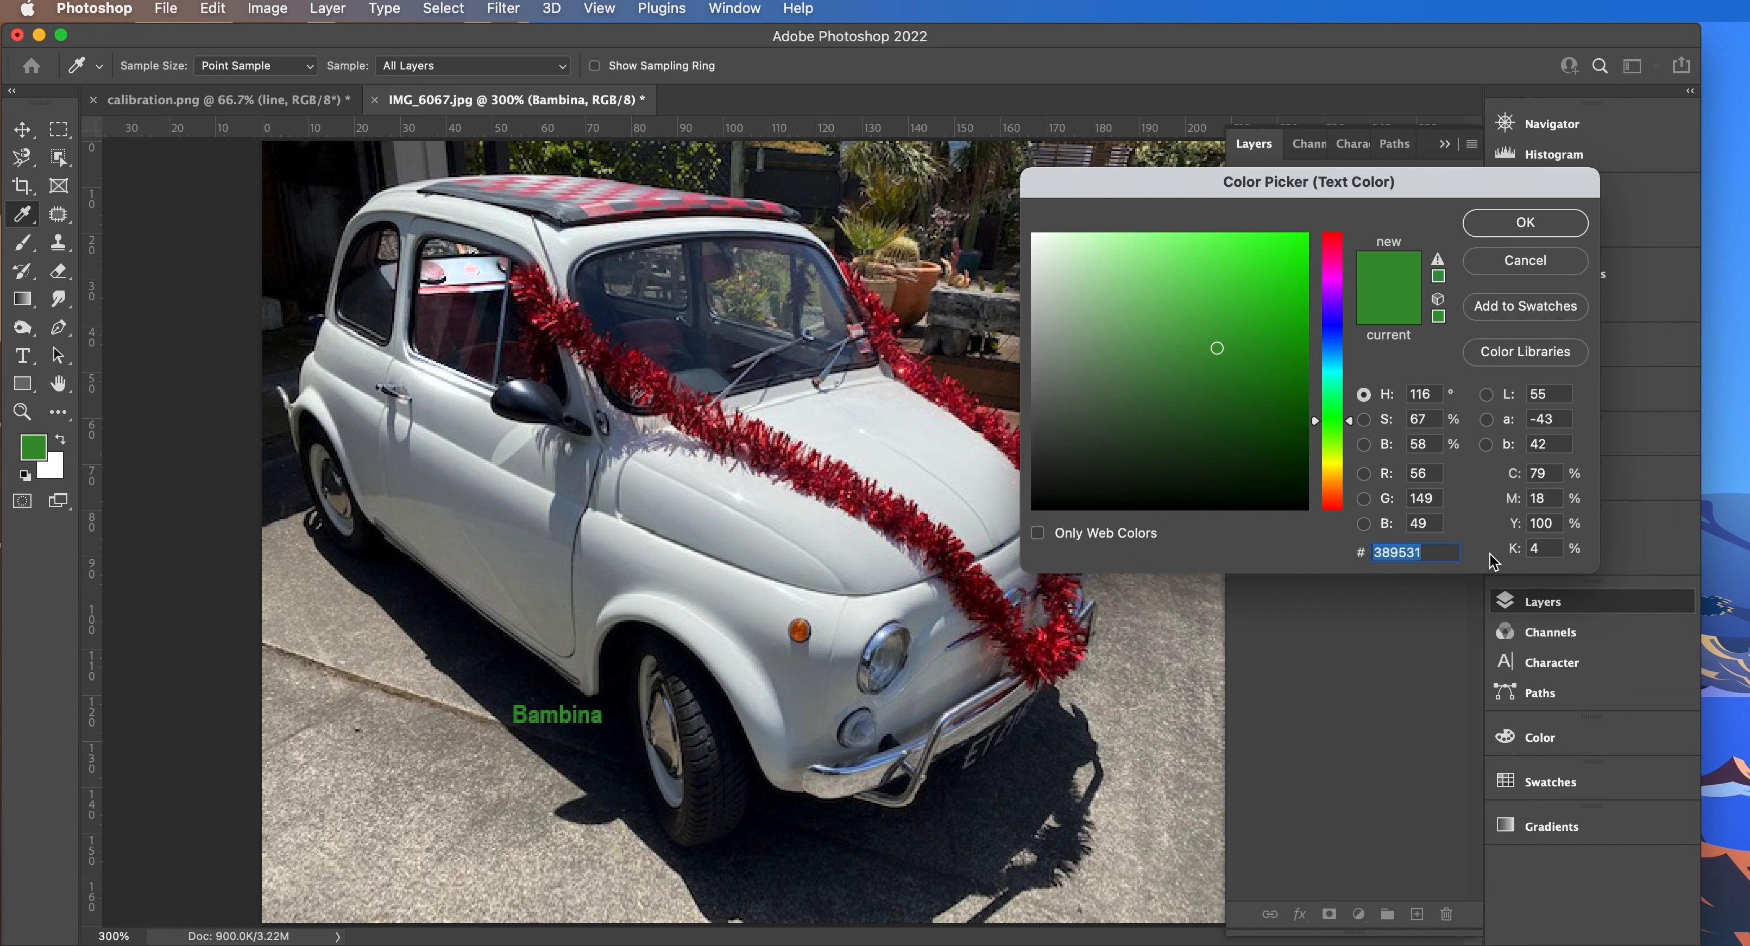
{"action": "left_click", "coordinate": [1501, 262]}
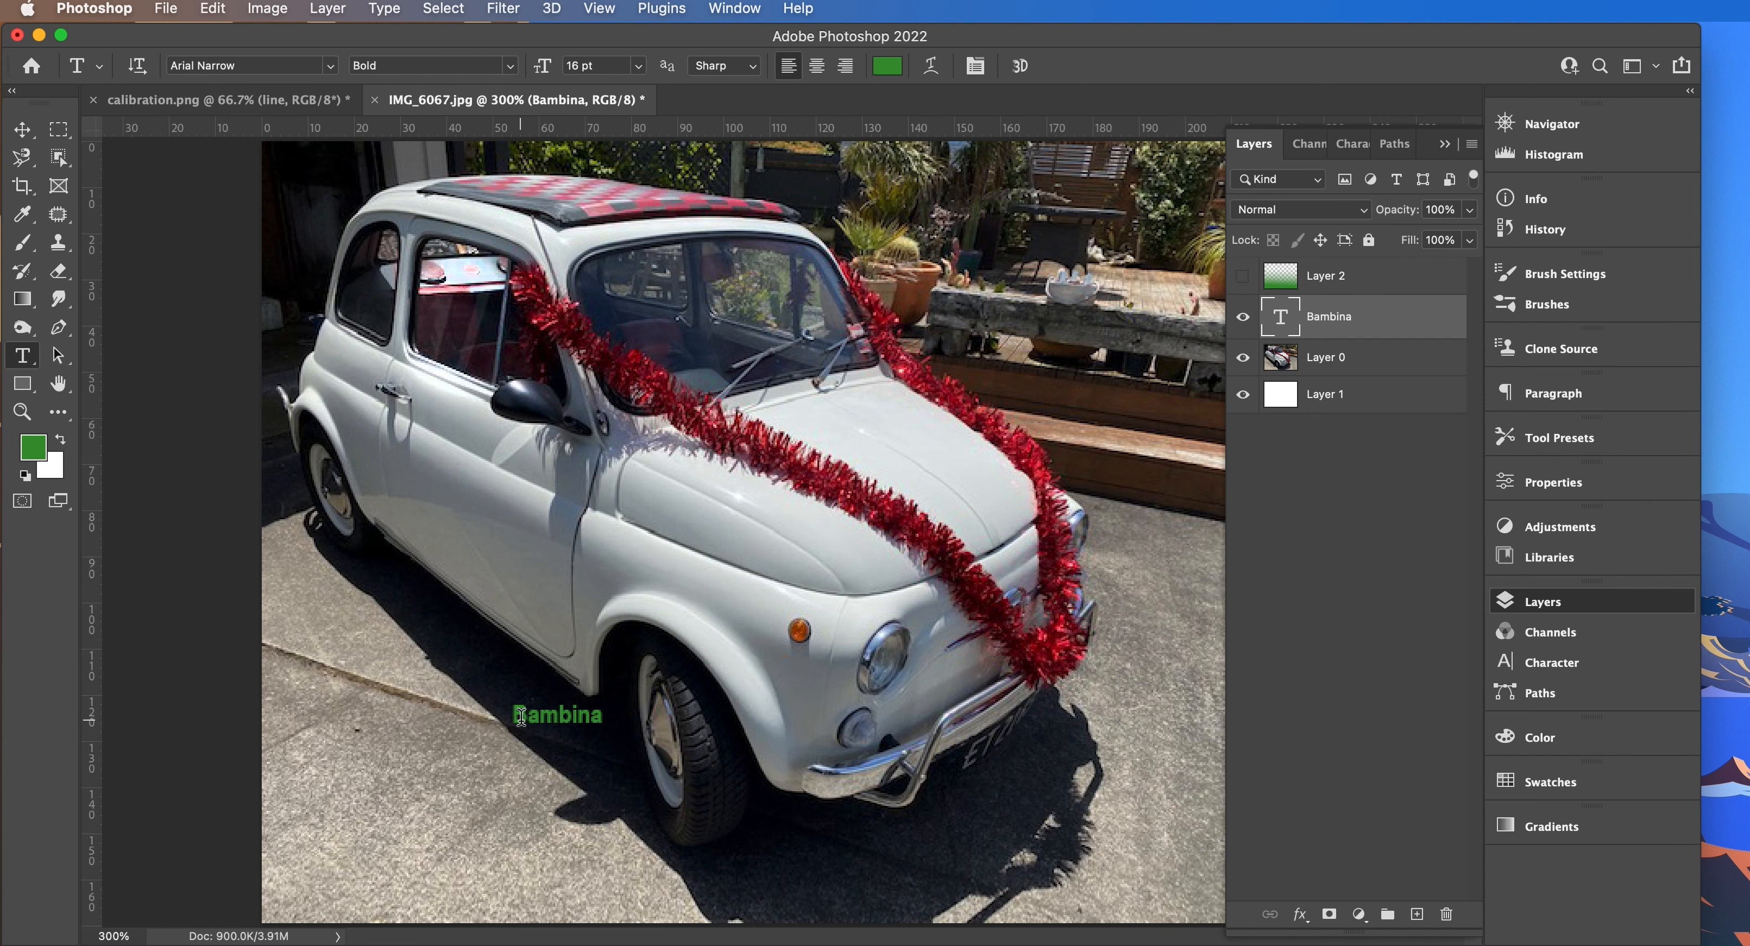
{"action": "left_click_drag", "start_coordinate": [538, 714], "coordinate": [601, 717]}
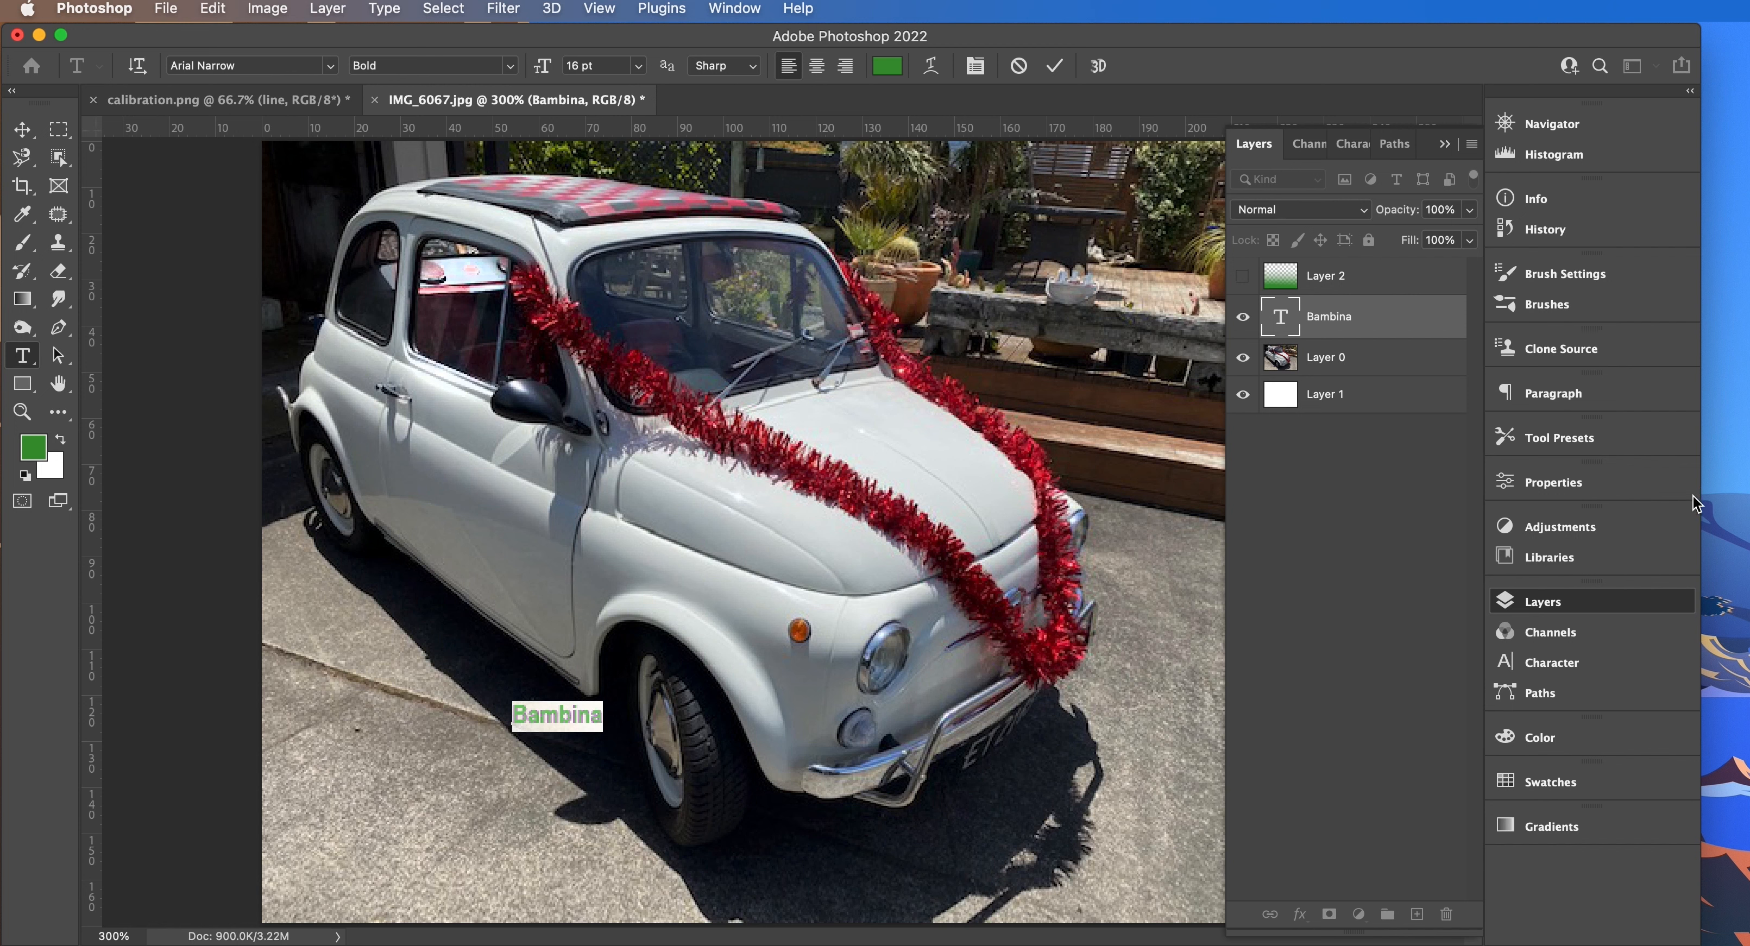
{"action": "left_click", "coordinate": [1555, 663]}
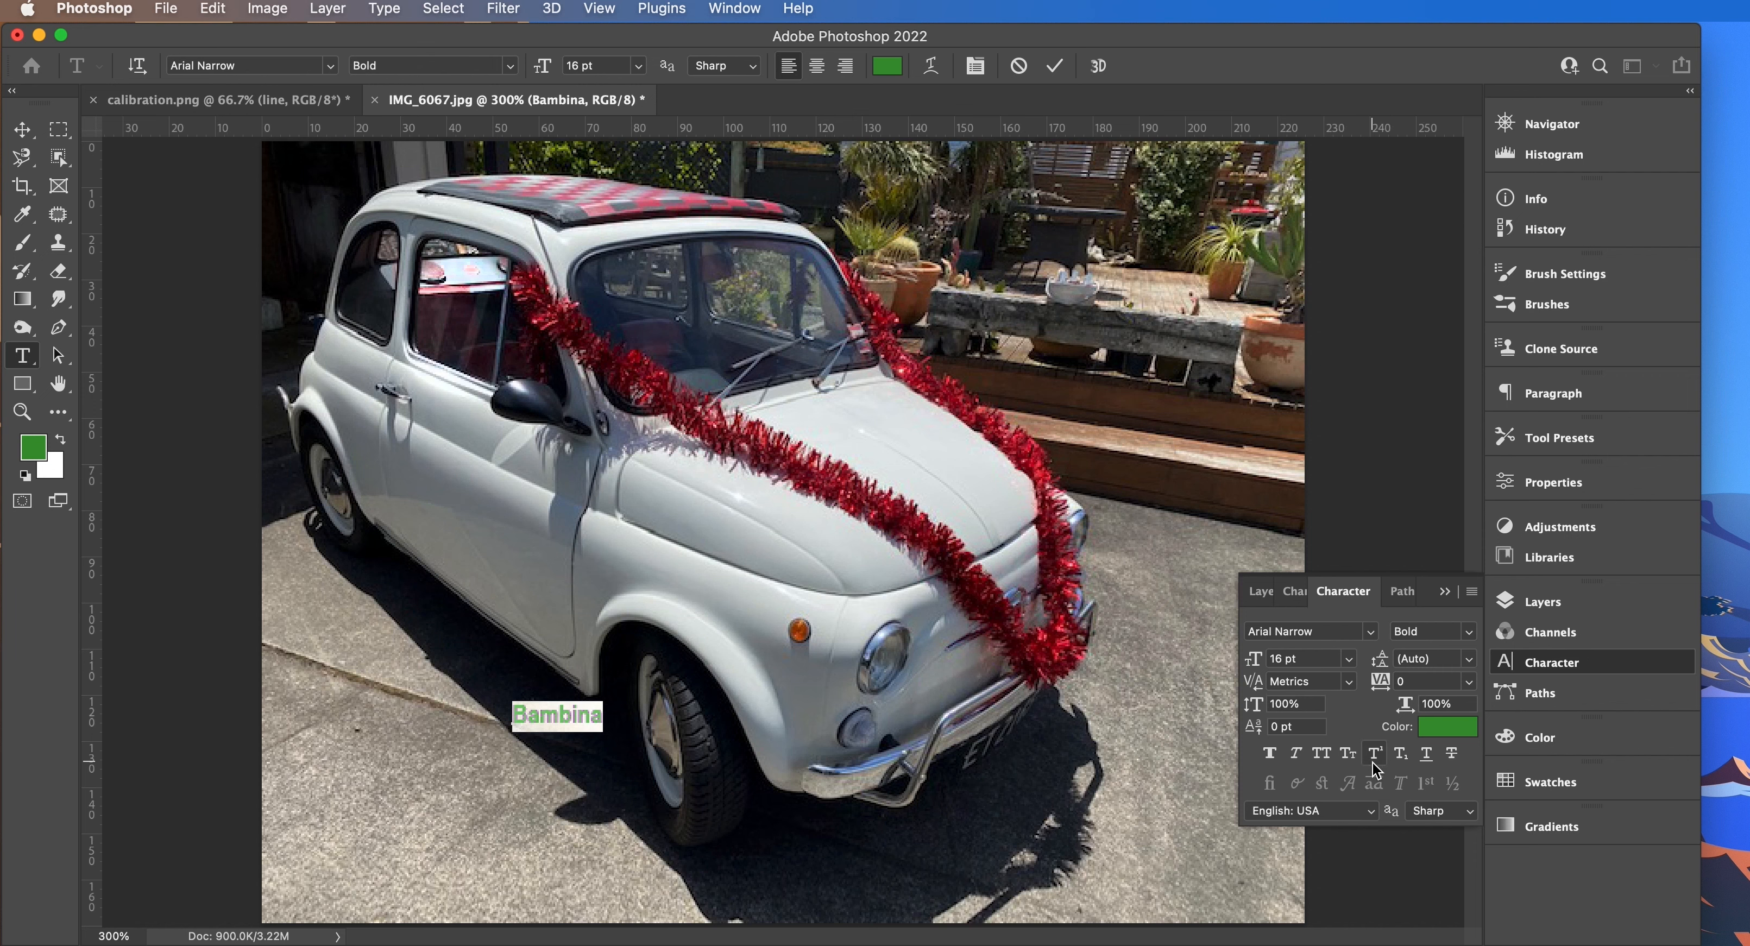
{"action": "left_click", "coordinate": [579, 715]}
{"action": "double_click", "coordinate": [518, 714]}
{"action": "left_click_drag", "start_coordinate": [514, 714], "coordinate": [602, 718]}
{"action": "left_click", "coordinate": [23, 129]}
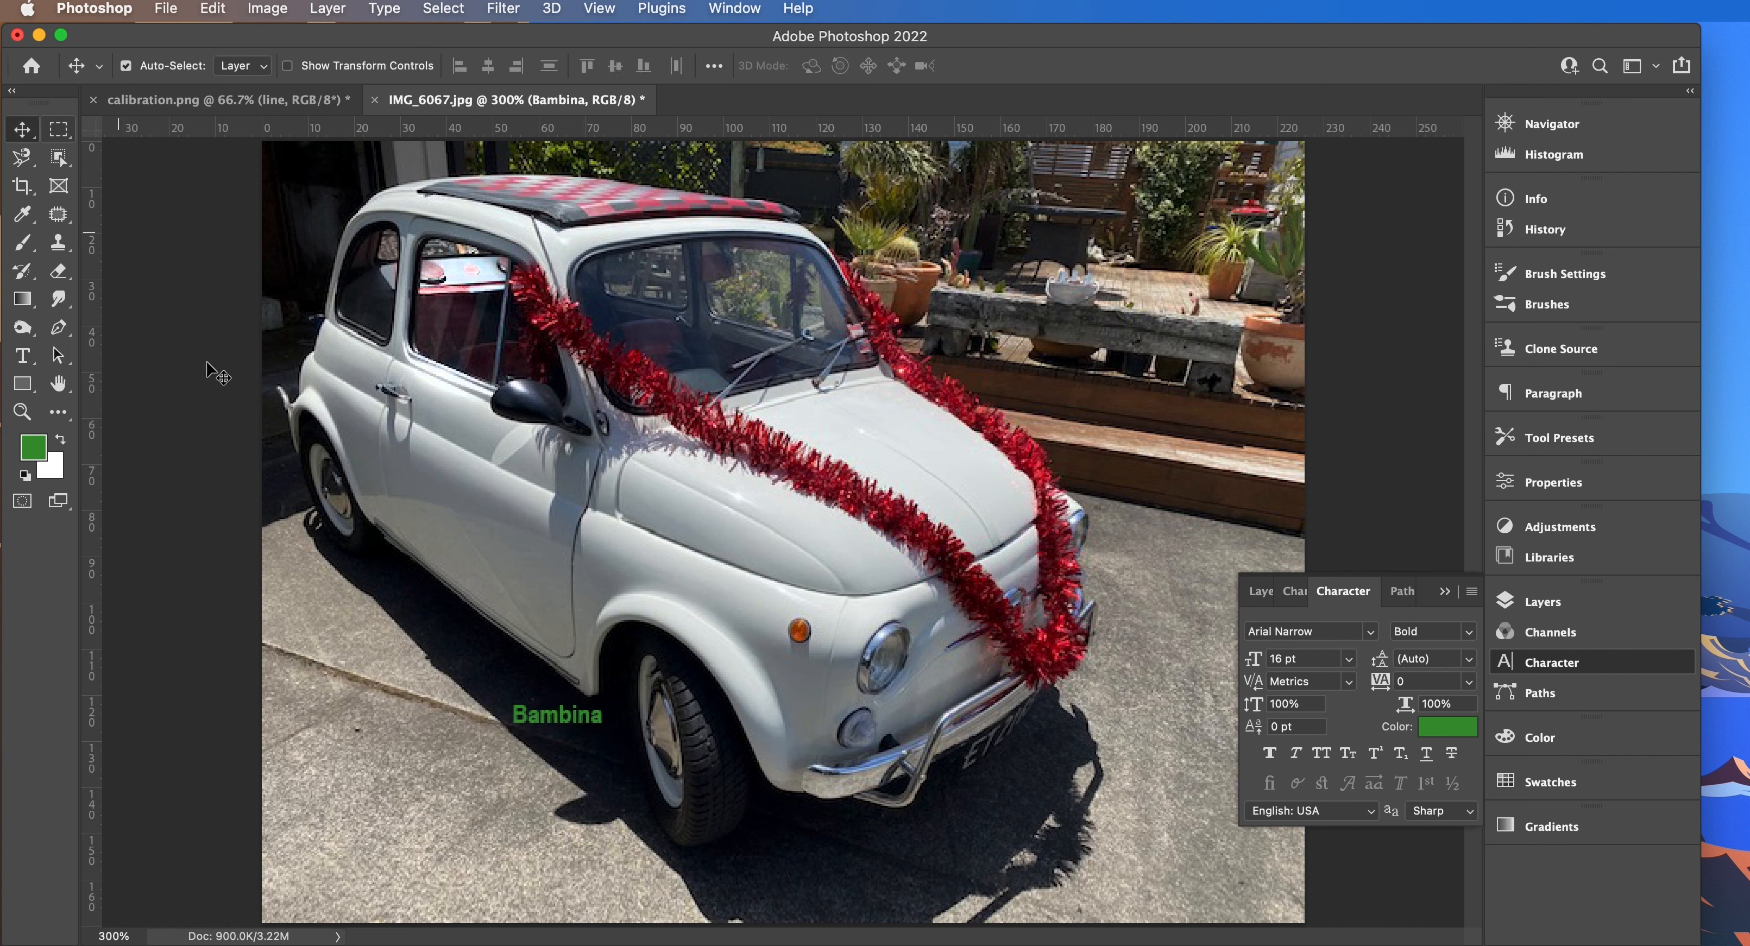
- Rasterize the "Bambina" type layer into an ordinary pixel layer
{"action": "left_click", "coordinate": [1541, 602]}
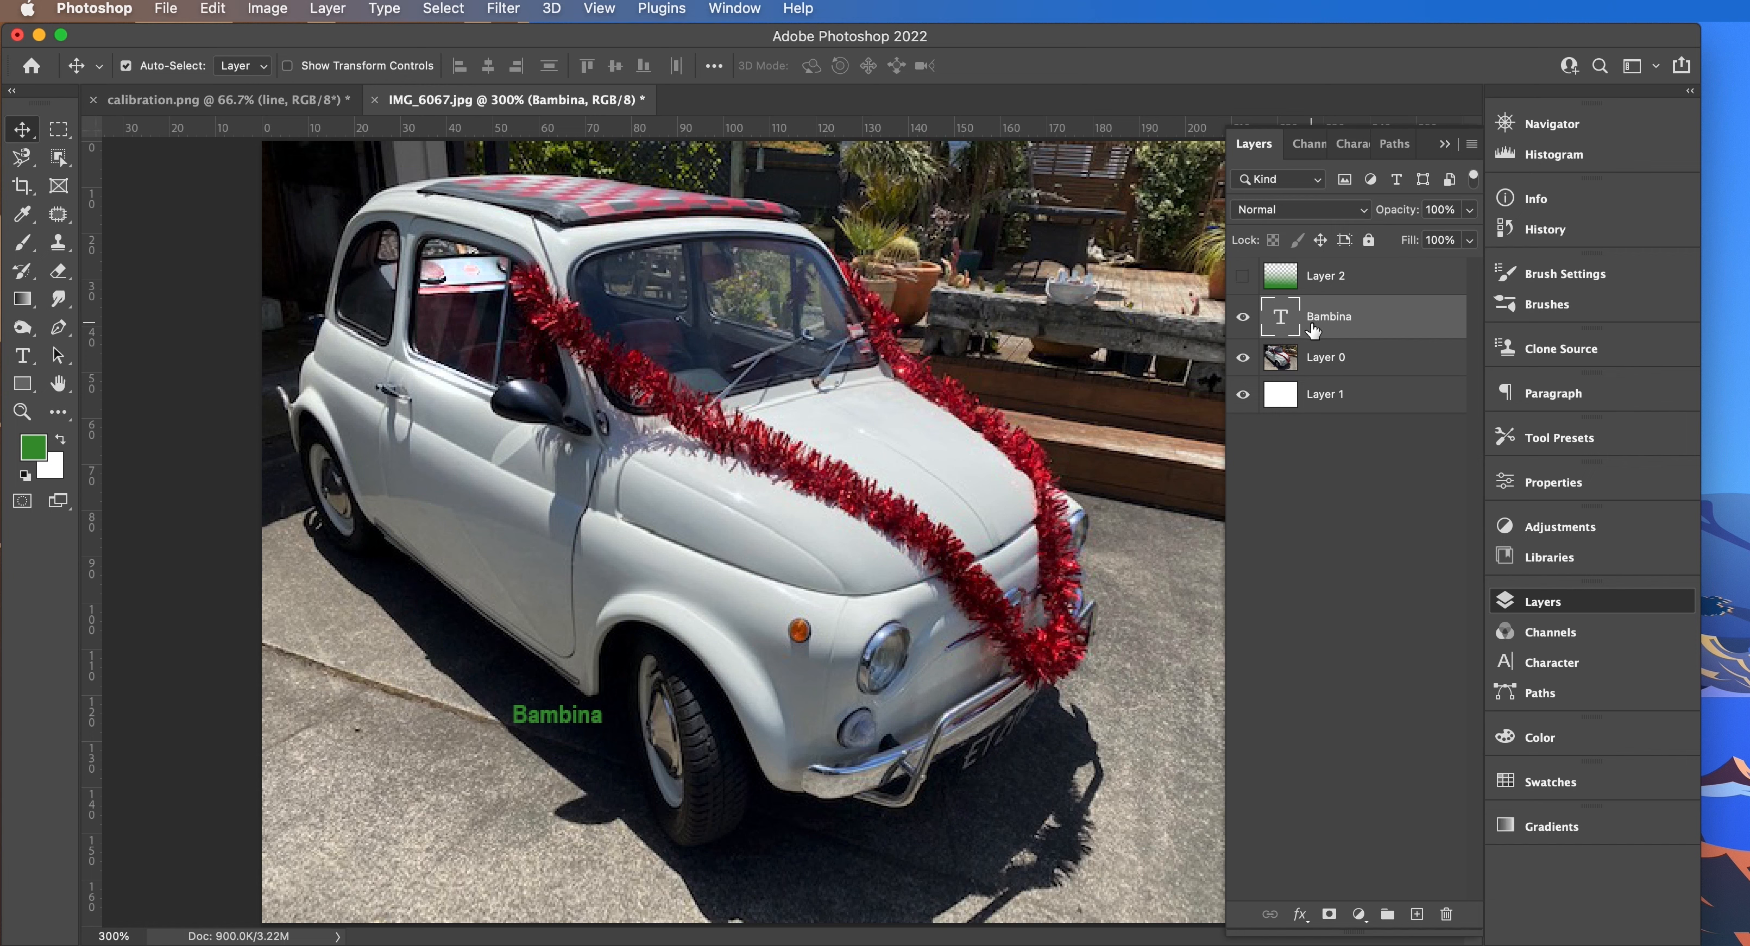
{"action": "left_click", "coordinate": [323, 12]}
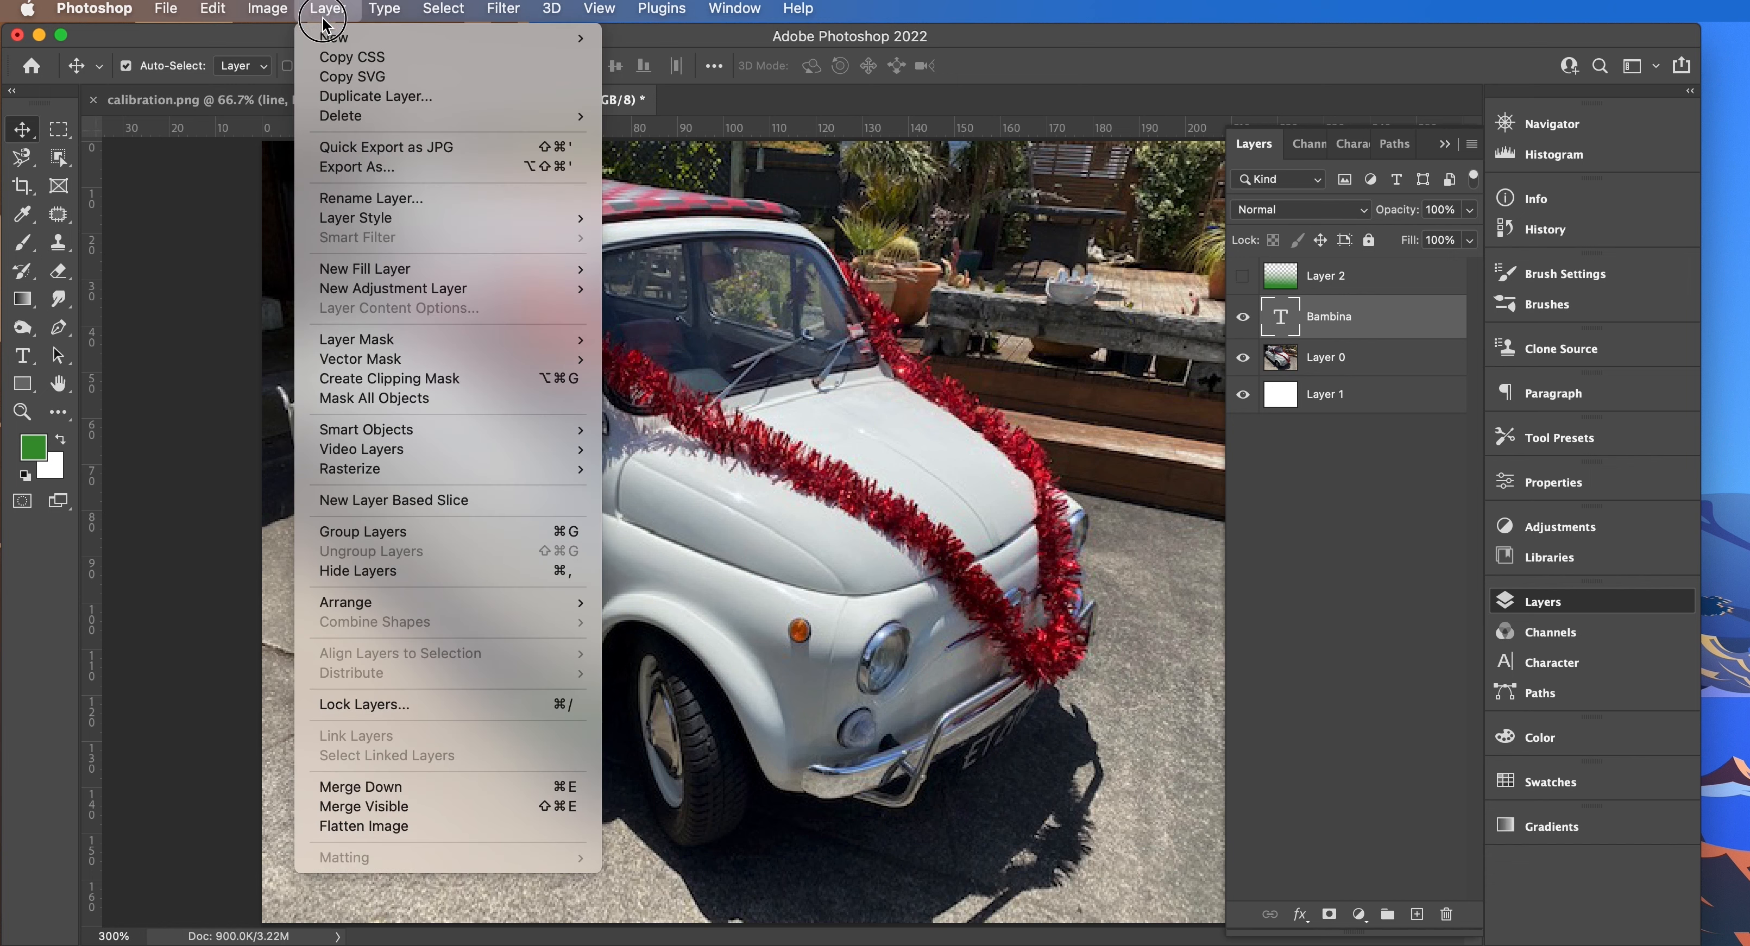
{"action": "mouse_move", "coordinate": [384, 472]}
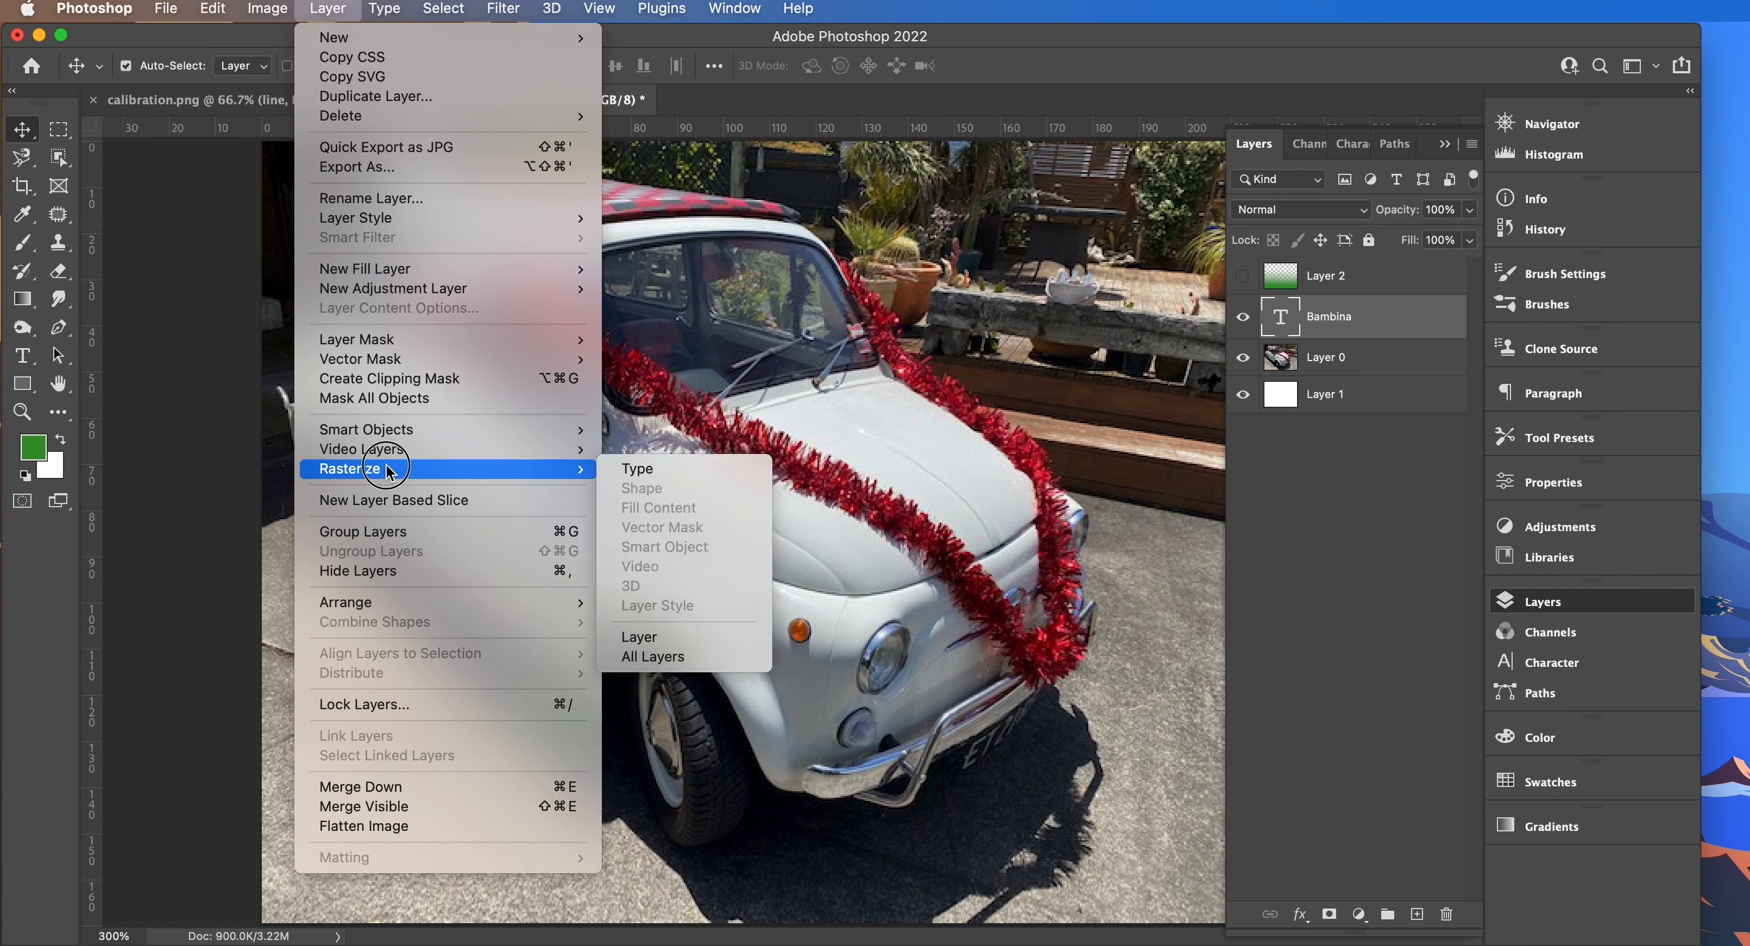
{"action": "left_click", "coordinate": [625, 468]}
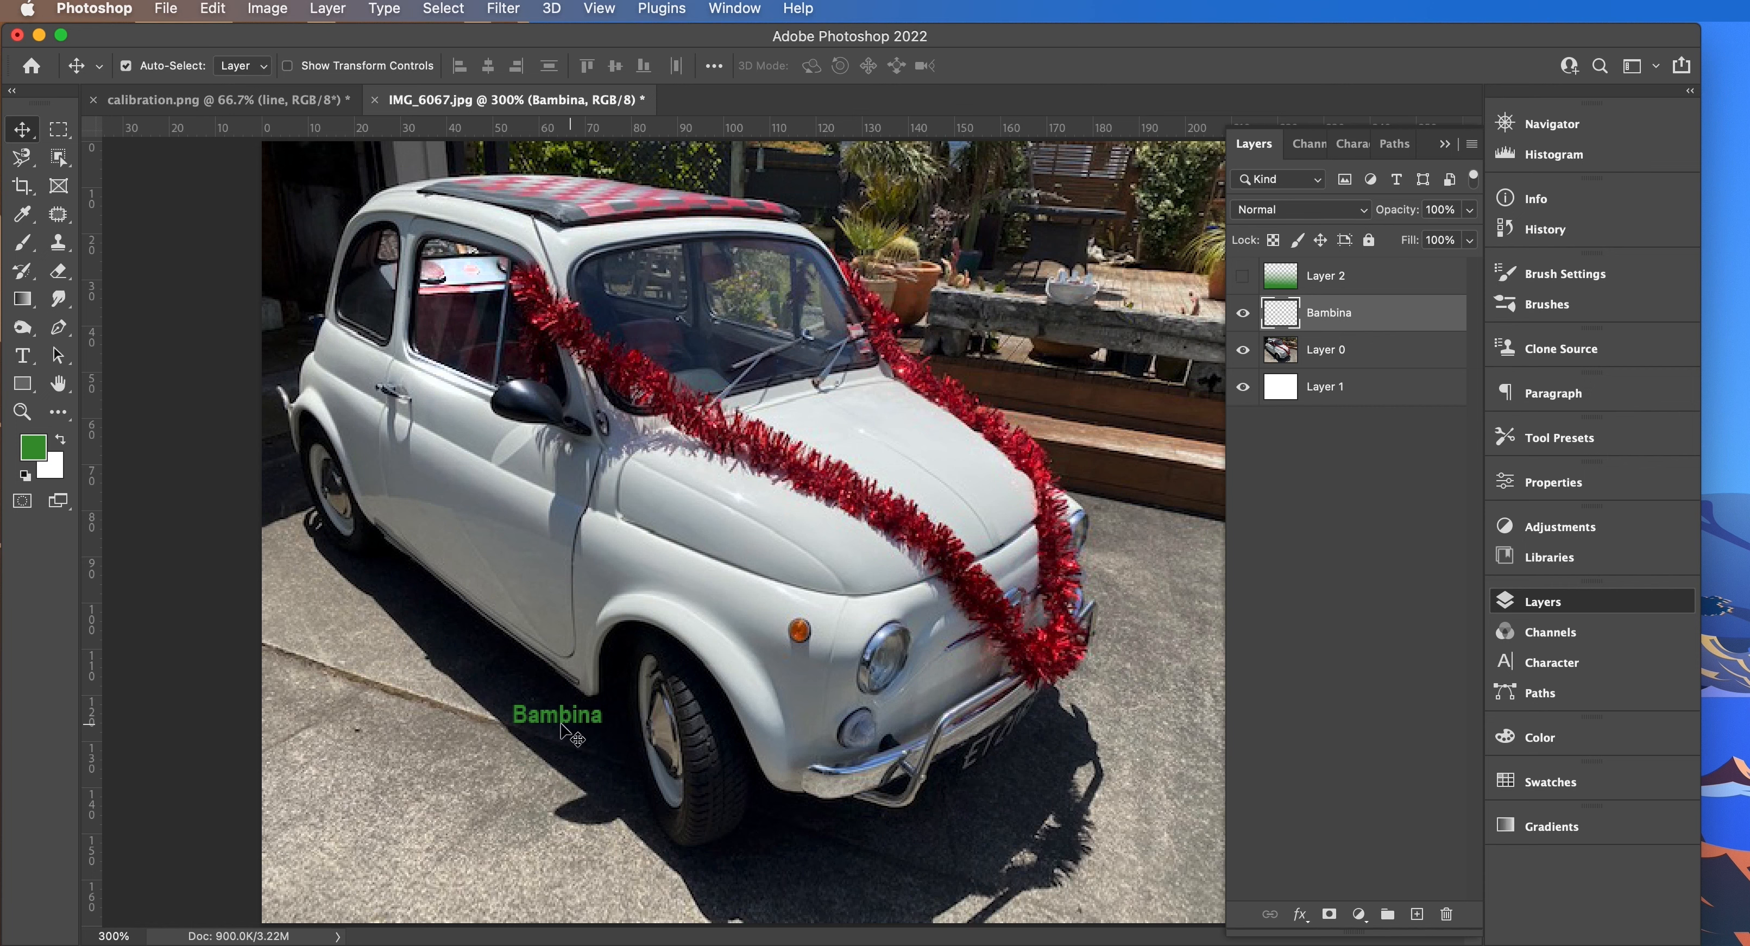
- Smear the rasterized "Bambina" lettering with the Smudge tool at 50% strength and hide its layer
{"action": "left_click", "coordinate": [57, 298]}
{"action": "left_click_drag", "start_coordinate": [523, 714], "coordinate": [591, 710]}
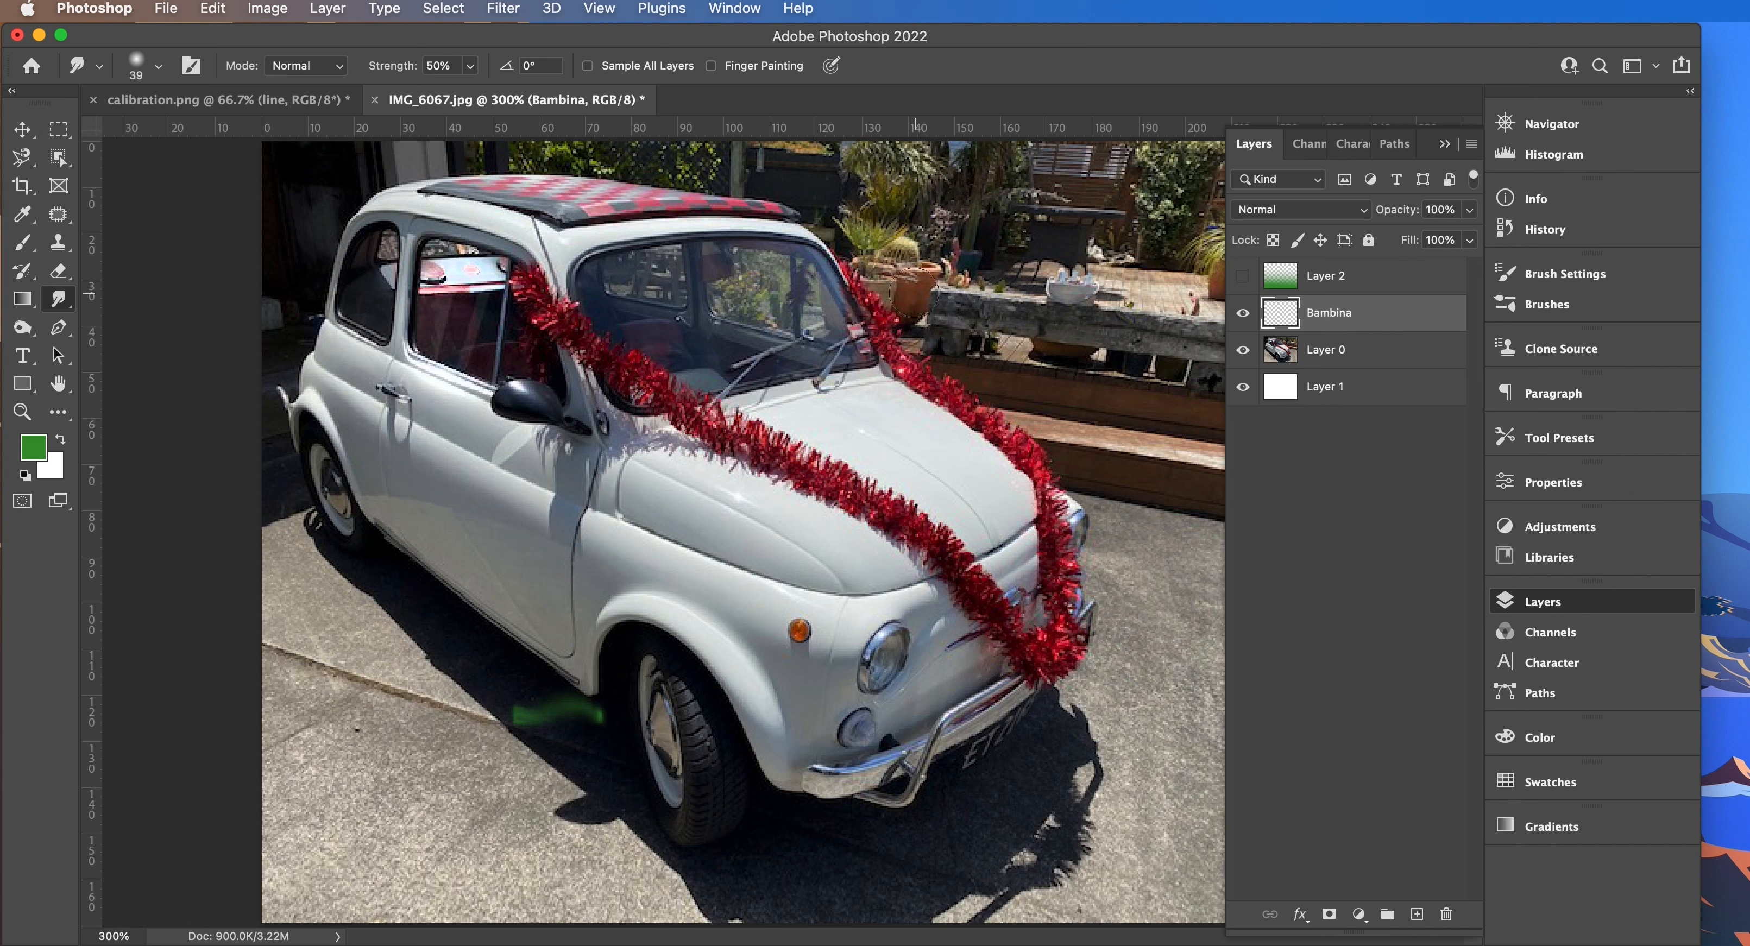
{"action": "left_click", "coordinate": [1243, 313]}
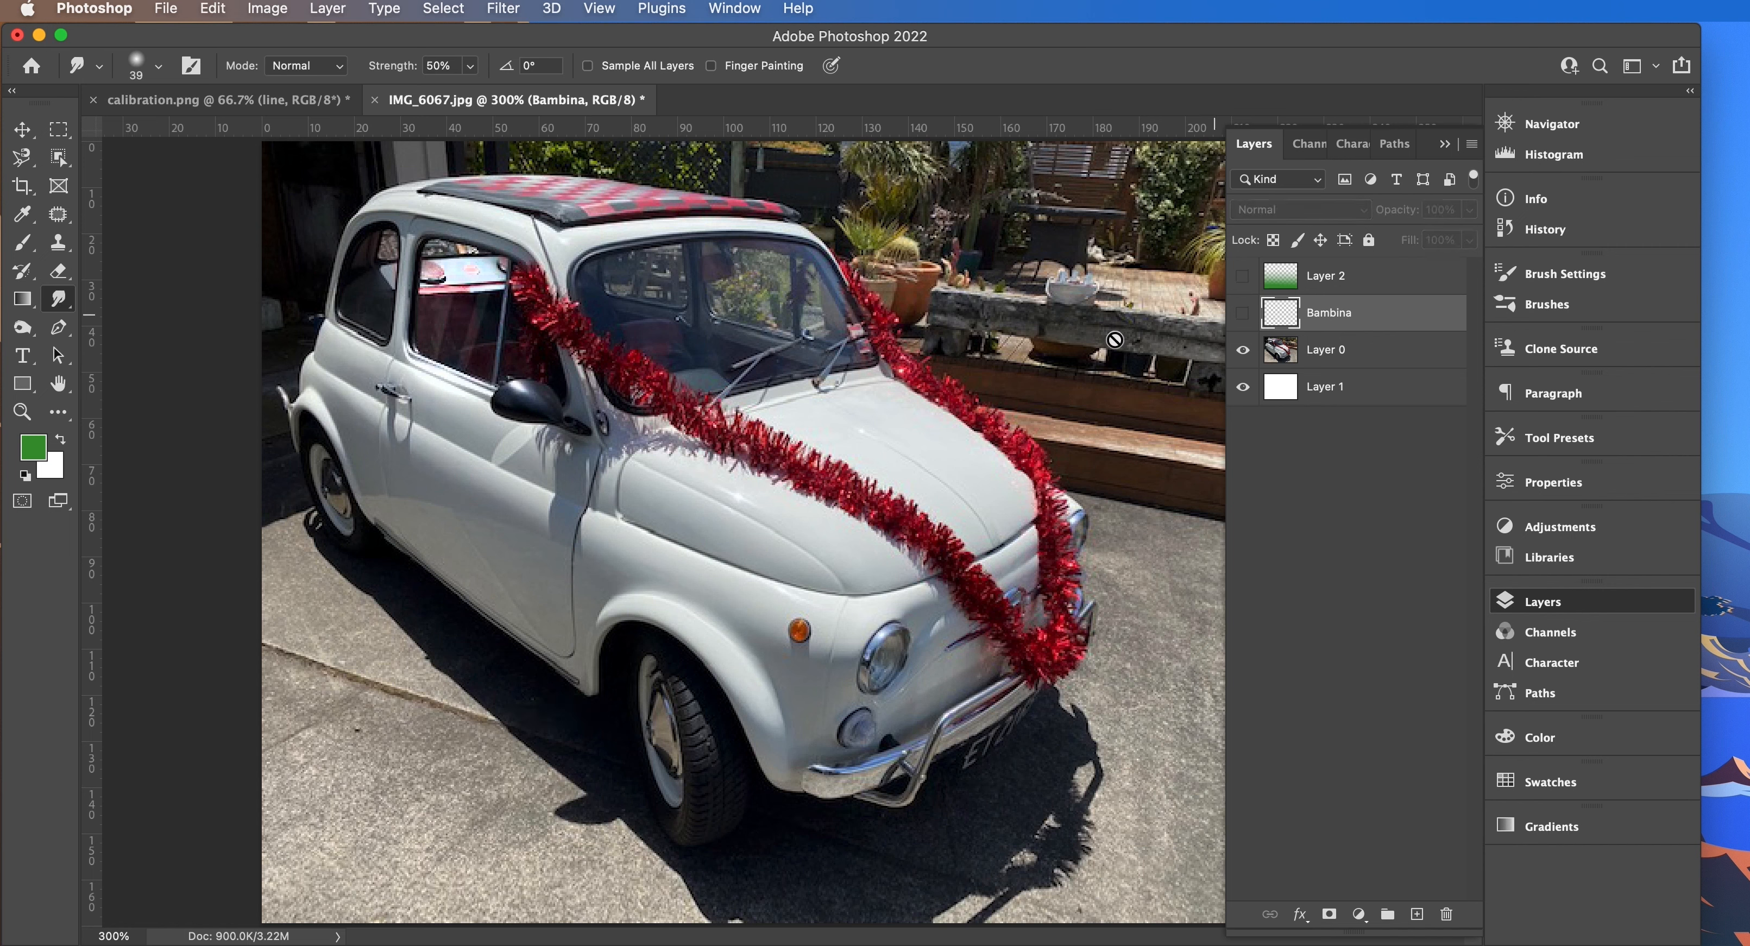
- Try drawing a closed curved path with the Pen tool on the pavement beside the front wheel
{"action": "left_click", "coordinate": [57, 357]}
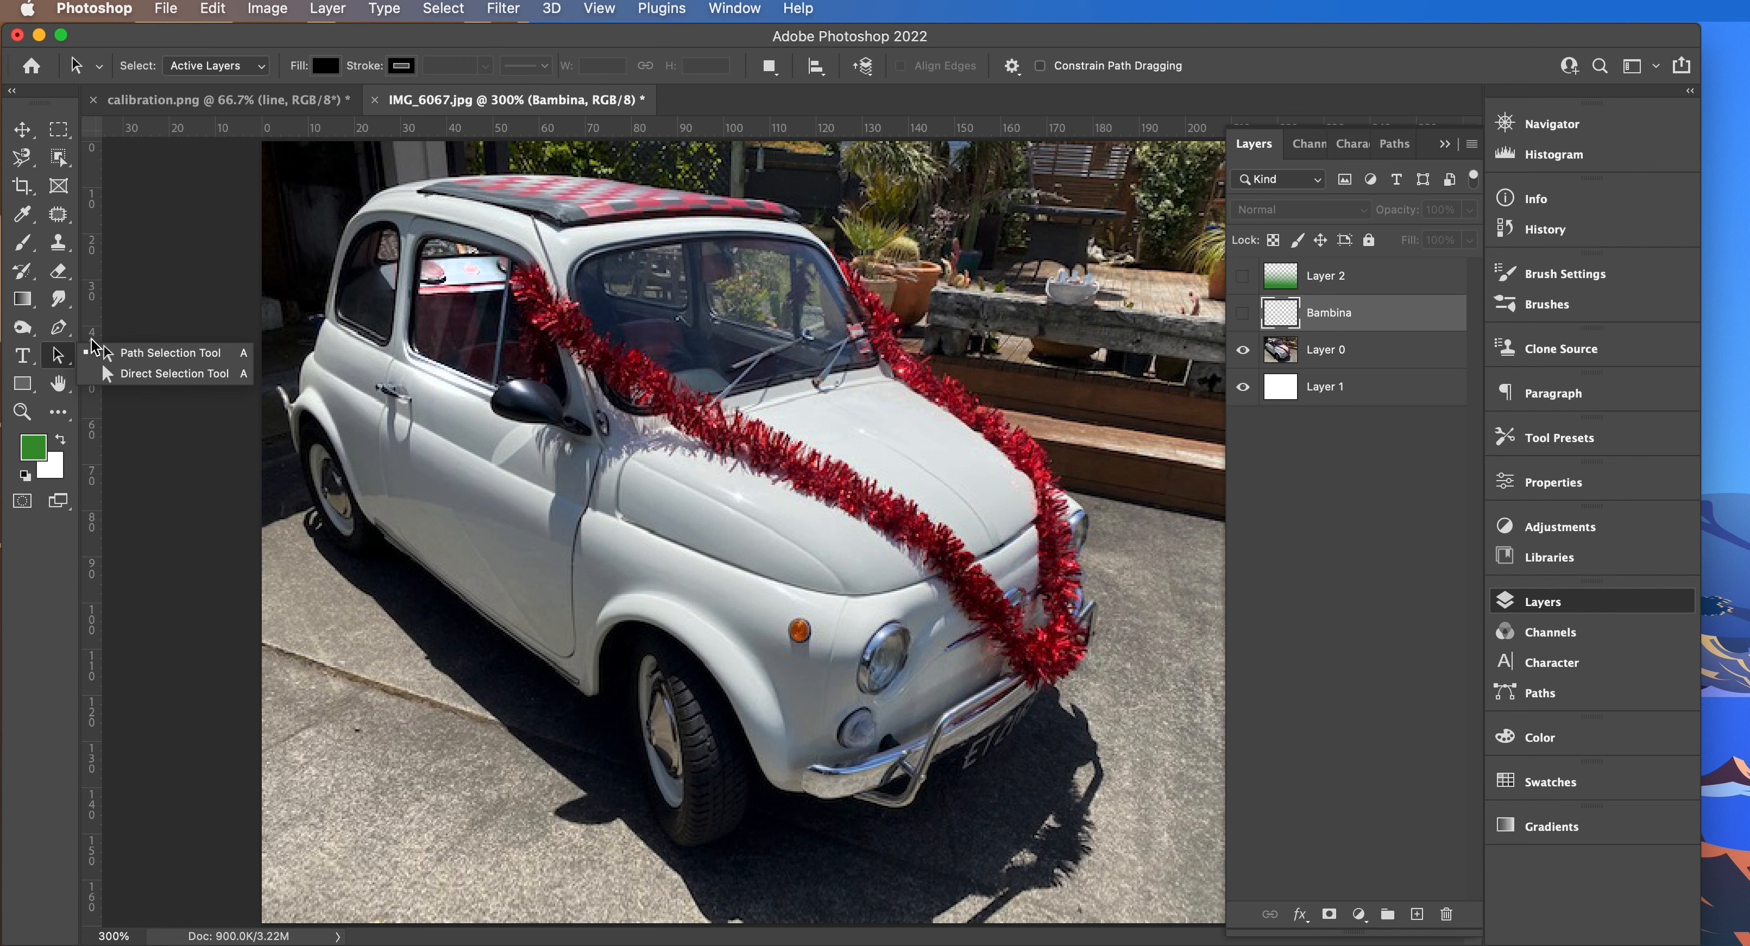
{"action": "left_click", "coordinate": [60, 332]}
{"action": "left_click_drag", "start_coordinate": [536, 708], "coordinate": [548, 784]}
{"action": "left_click_drag", "start_coordinate": [423, 827], "coordinate": [360, 789]}
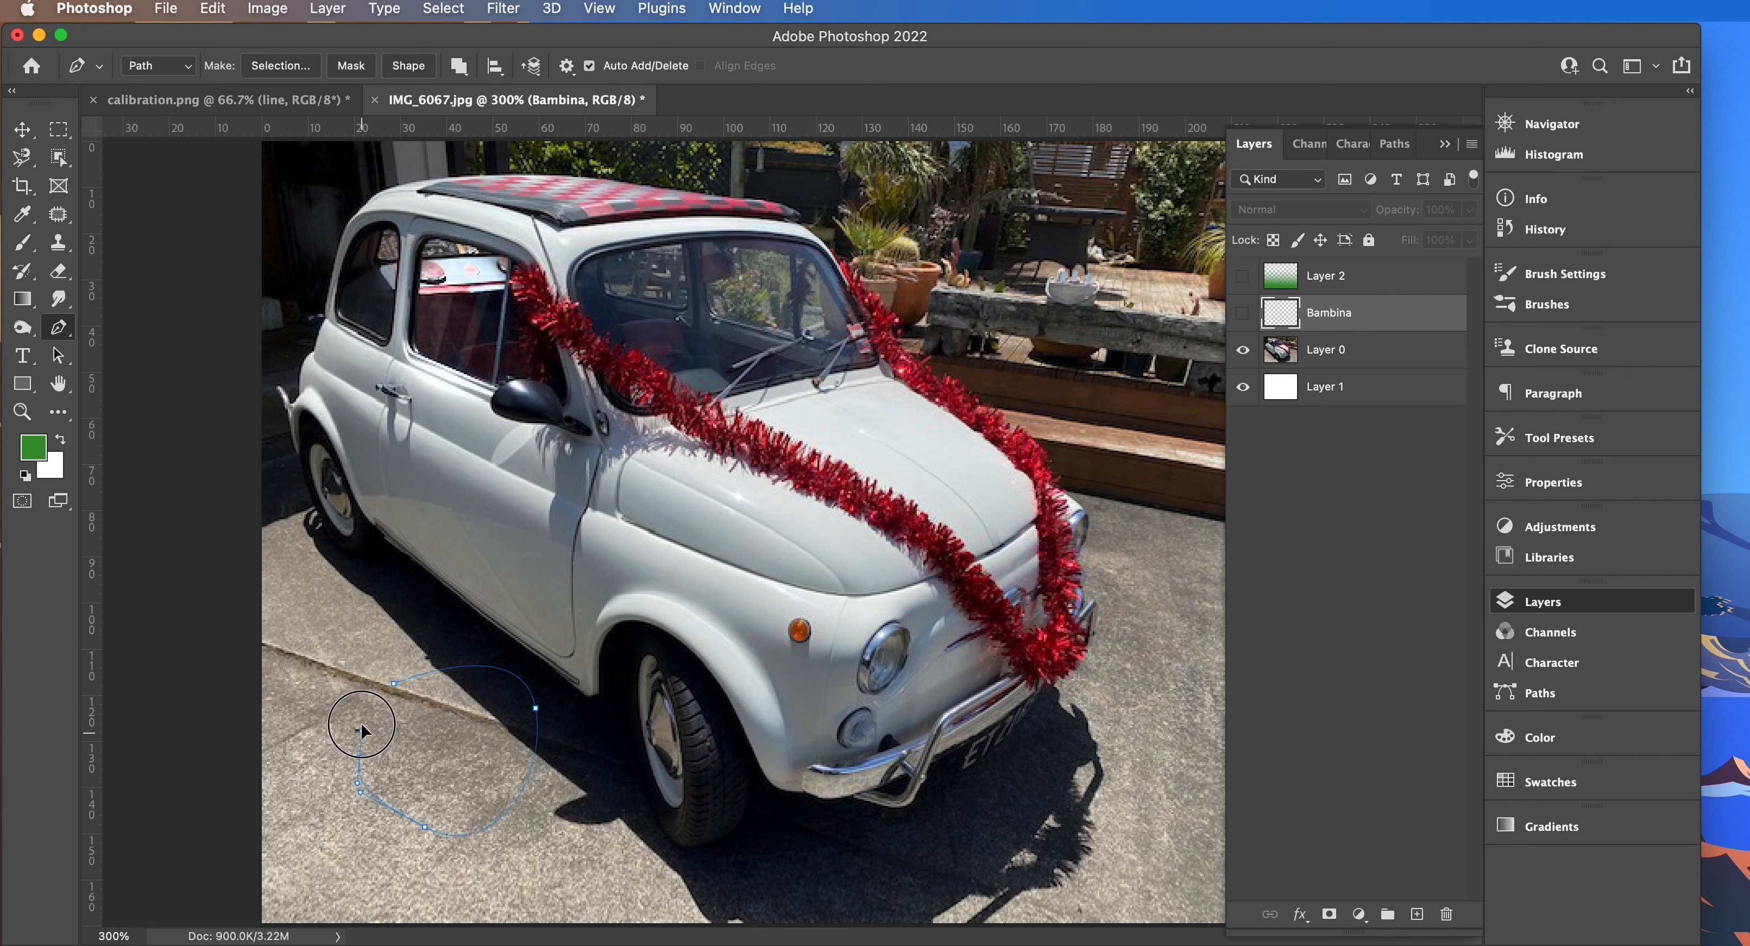
{"action": "left_click", "coordinate": [396, 682]}
- Try reshaping the closed path with the Direct Selection tool by pulling its upper curve handle and moving its lowest anchor point
{"action": "left_click", "coordinate": [59, 356]}
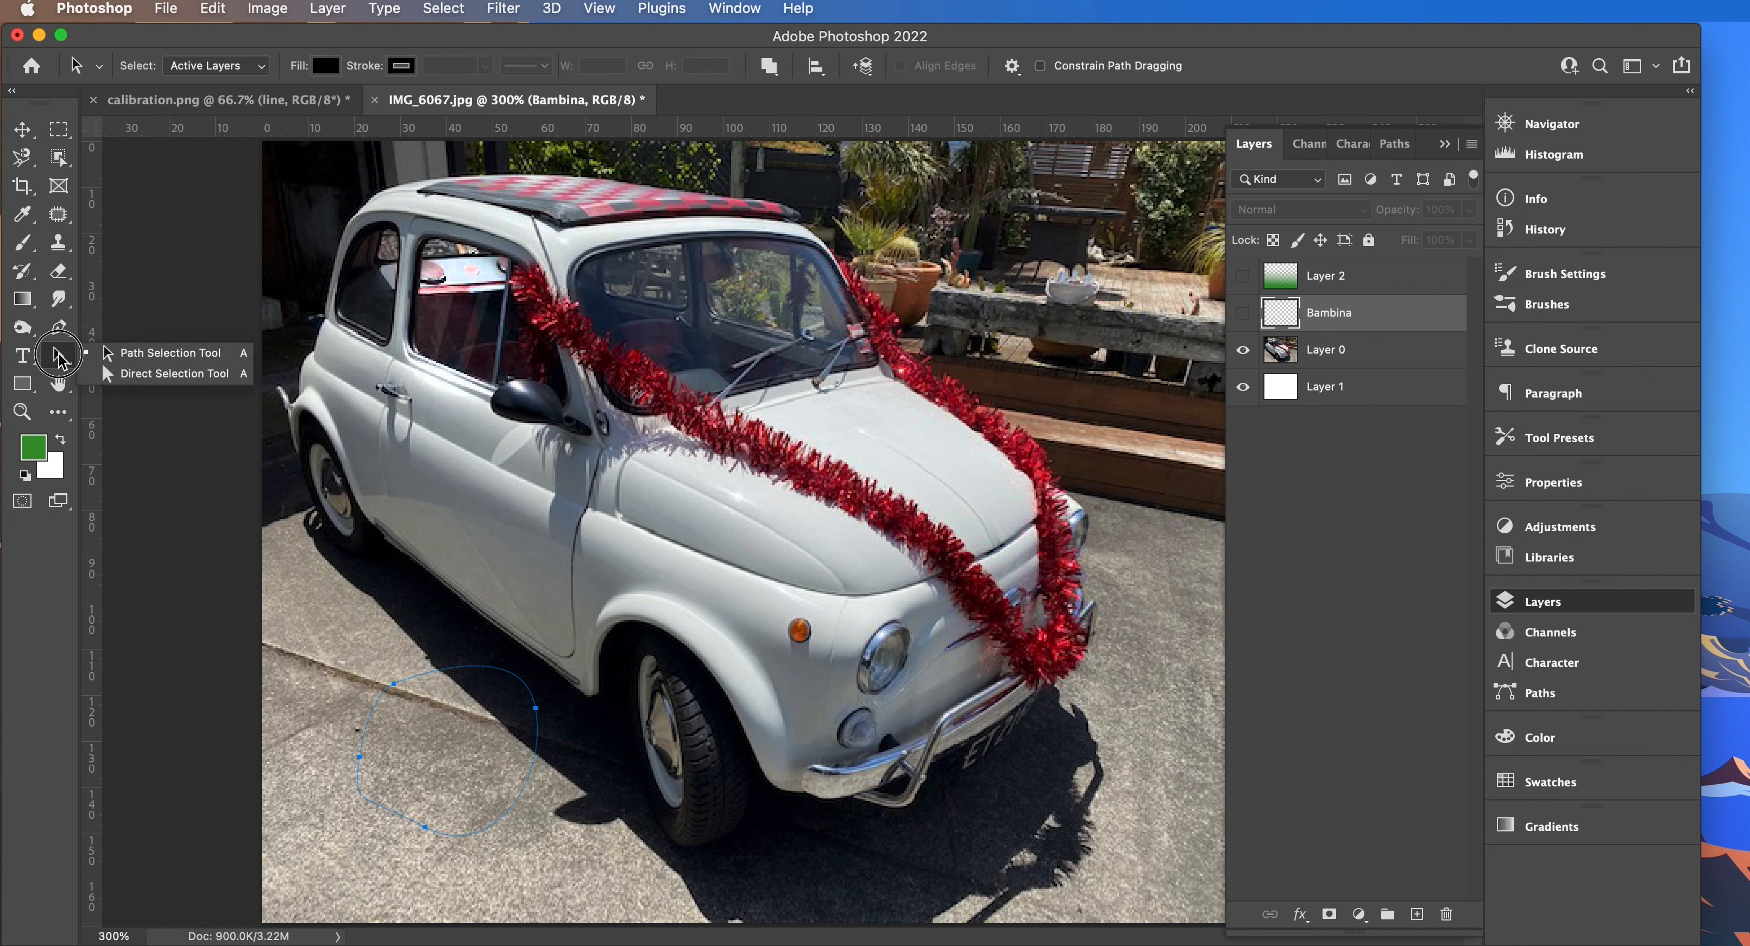
{"action": "left_click", "coordinate": [163, 374]}
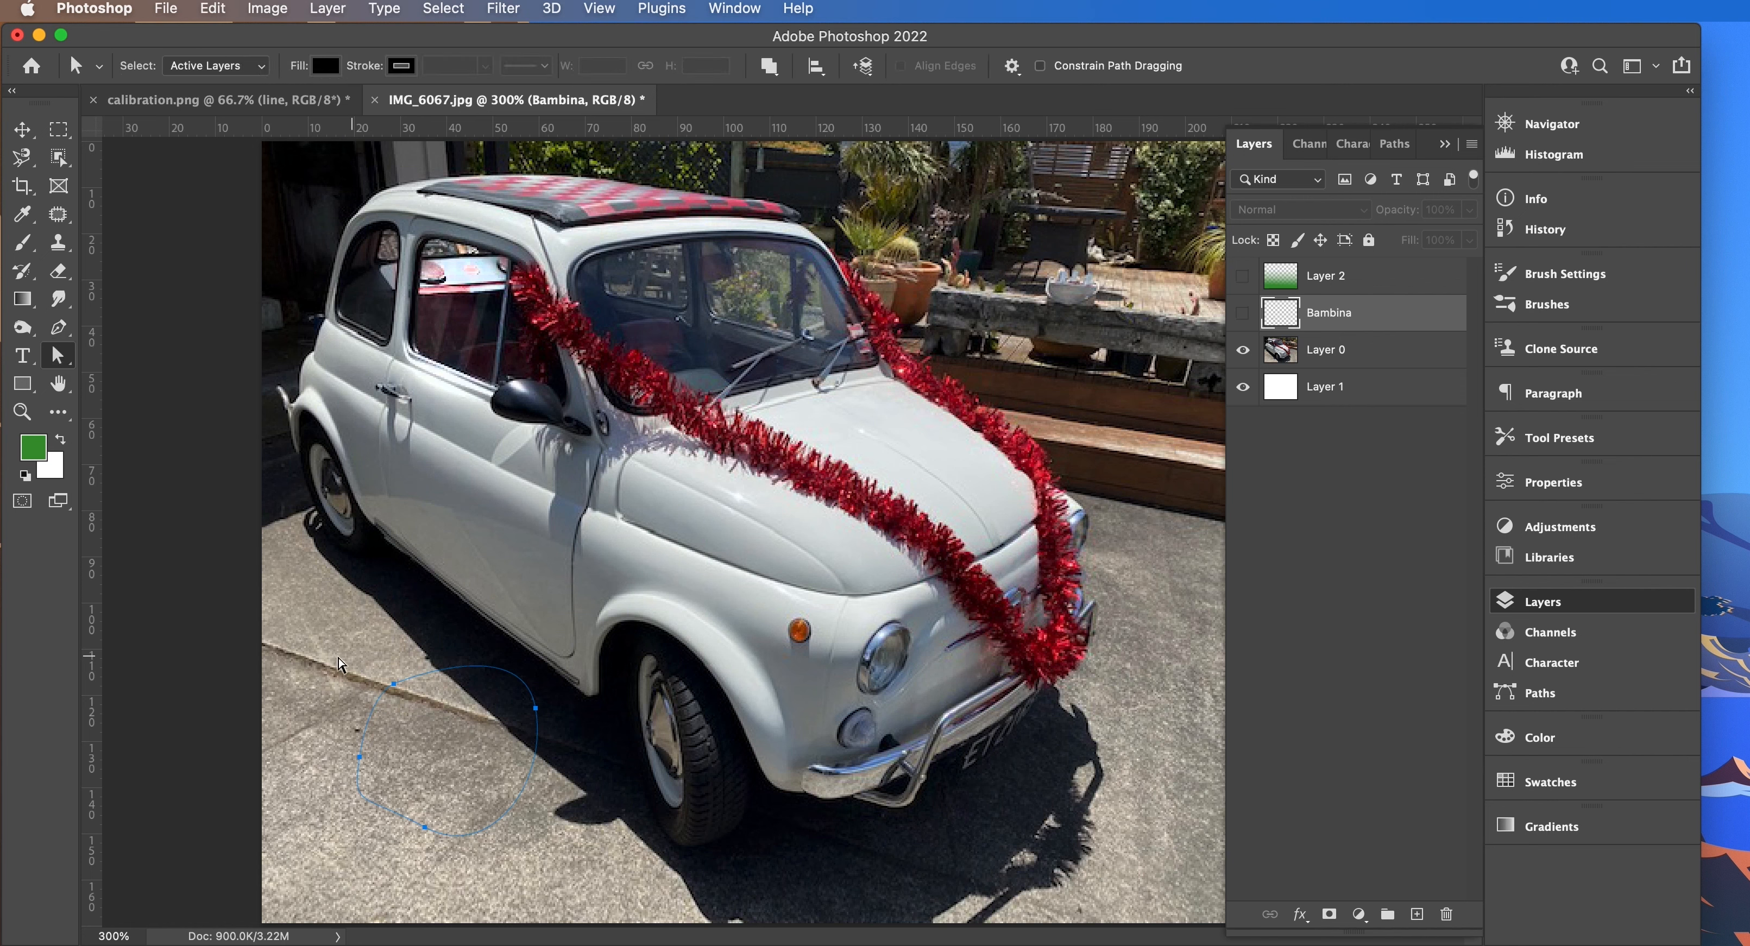
{"action": "left_click", "coordinate": [274, 680]}
{"action": "left_click", "coordinate": [417, 676]}
{"action": "left_click_drag", "start_coordinate": [523, 635], "coordinate": [437, 559]}
{"action": "left_click", "coordinate": [359, 758]}
{"action": "left_click_drag", "start_coordinate": [352, 810], "coordinate": [474, 819]}
{"action": "left_click_drag", "start_coordinate": [412, 743], "coordinate": [443, 762]}
- Compare the Path Selection and Direct Selection tools, adjust the upper curve handle and the anchor nearest the wheel, and delete the whole path
{"action": "left_click", "coordinate": [57, 355]}
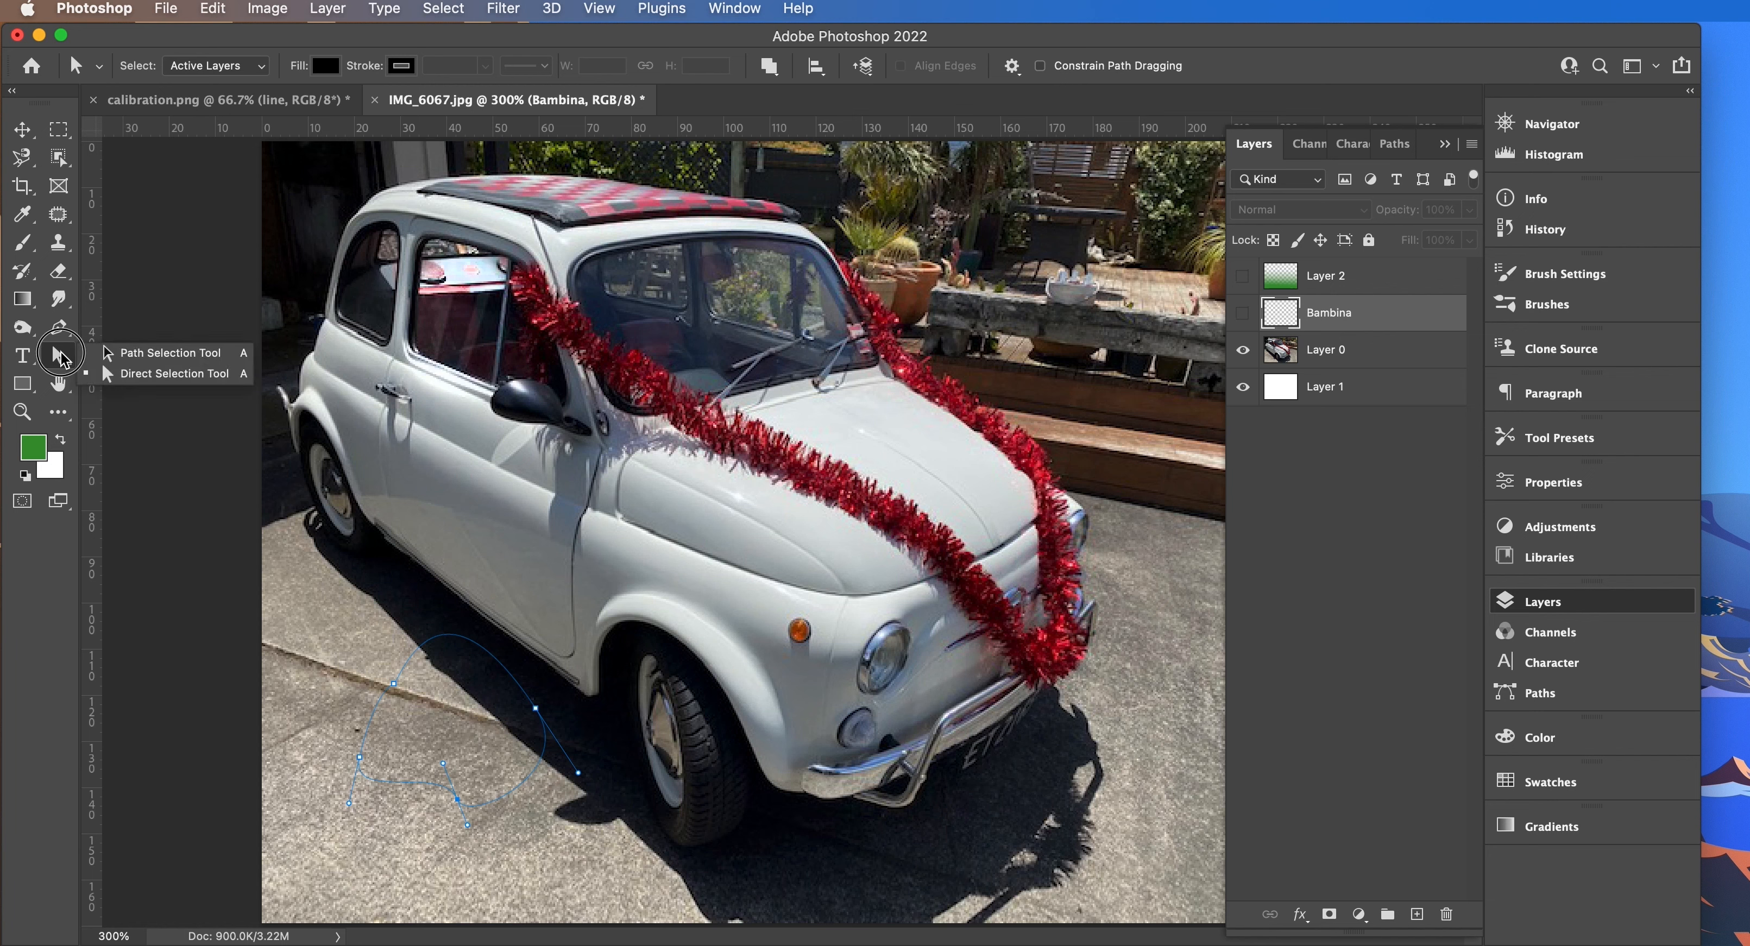
{"action": "left_click", "coordinate": [127, 360]}
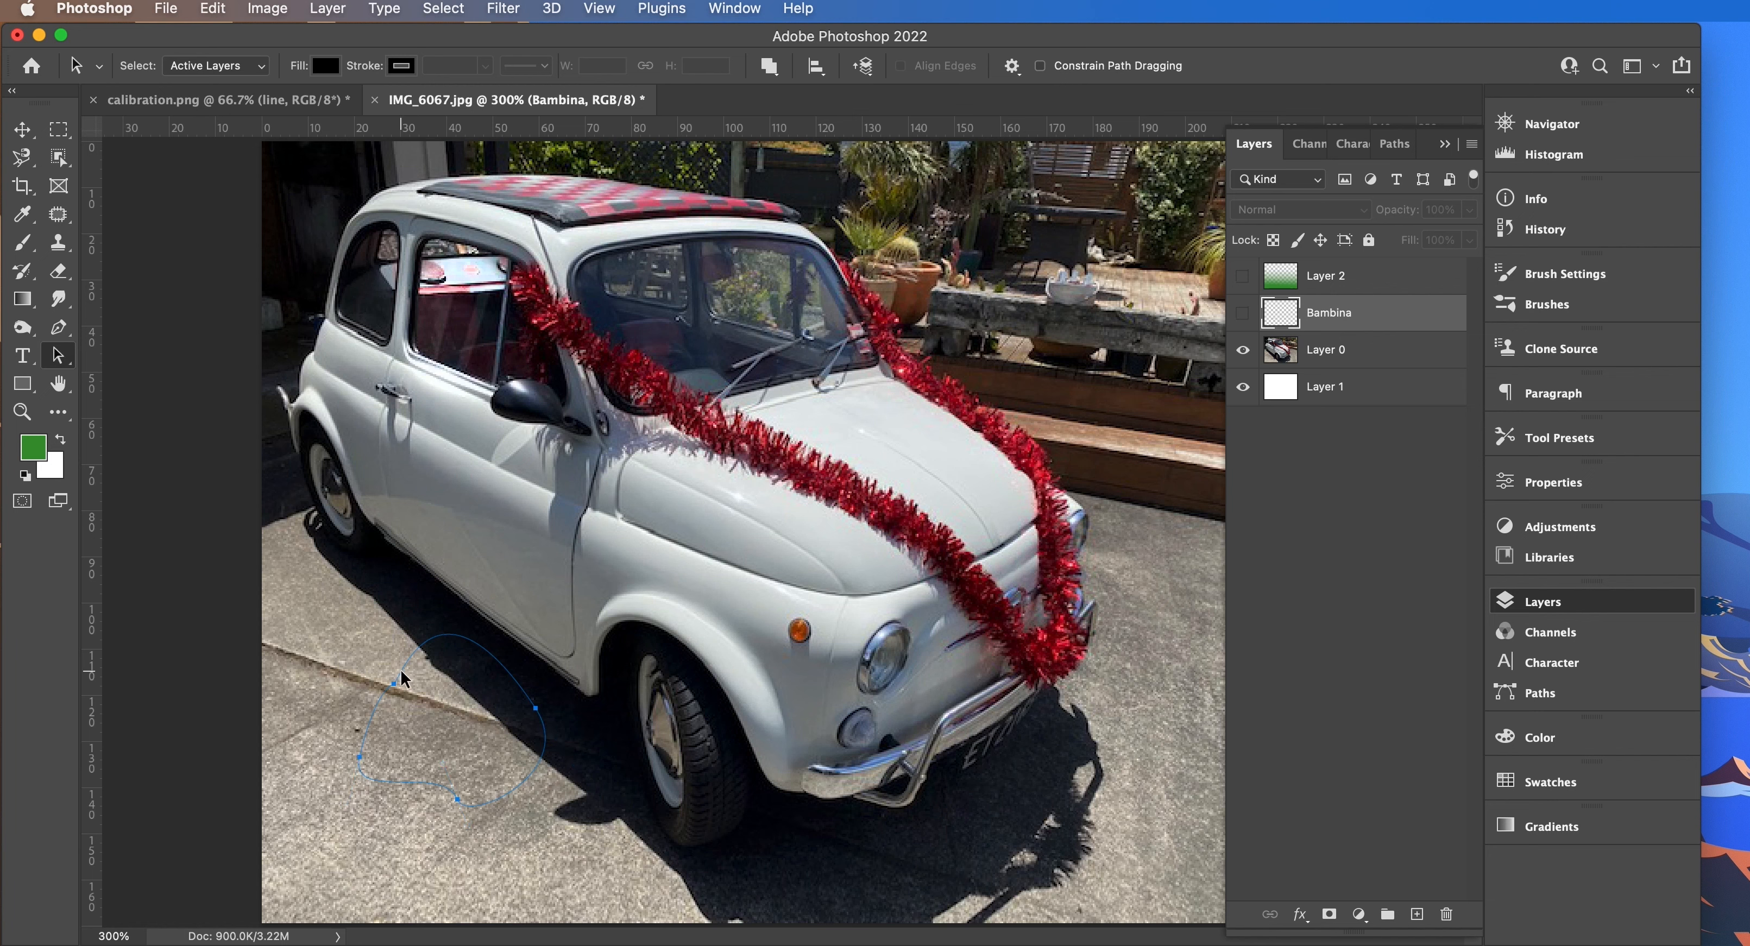
{"action": "left_click_drag", "start_coordinate": [56, 356], "coordinate": [117, 380]}
{"action": "mouse_move", "coordinate": [59, 360]}
{"action": "left_mouse_down"}
{"action": "mouse_move", "coordinate": [228, 389]}
{"action": "mouse_move", "coordinate": [68, 362]}
{"action": "left_mouse_up"}
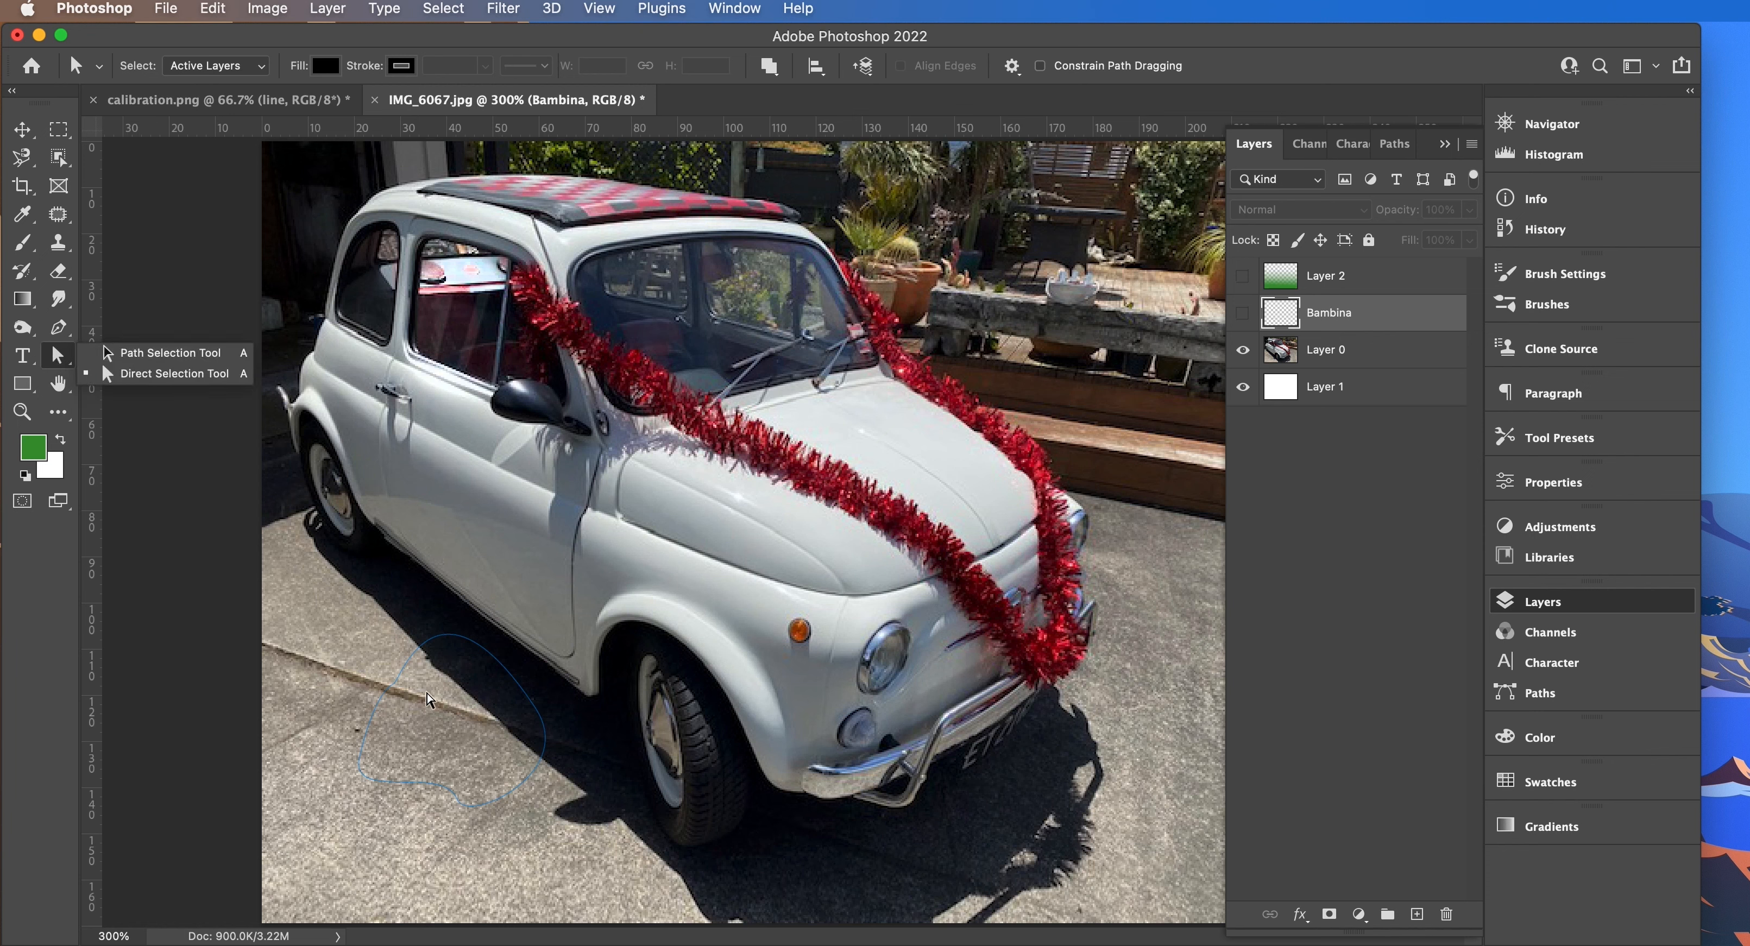
{"action": "left_click", "coordinate": [373, 663]}
{"action": "left_click", "coordinate": [405, 678]}
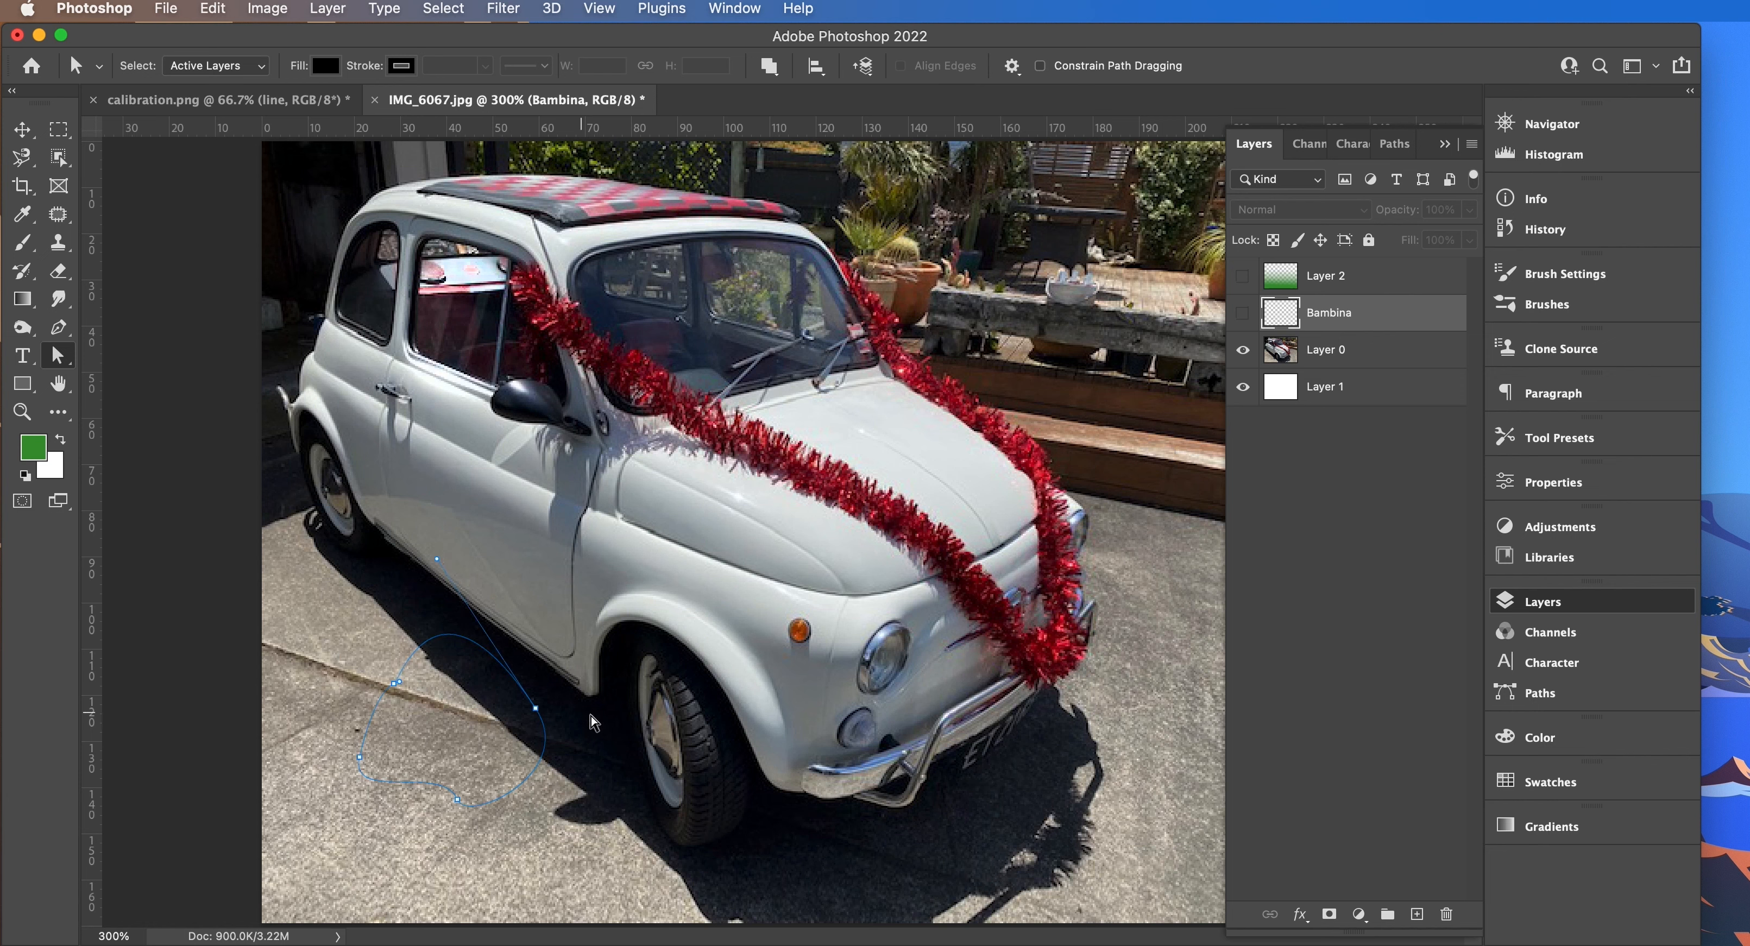
{"action": "left_click_drag", "start_coordinate": [441, 564], "coordinate": [467, 627]}
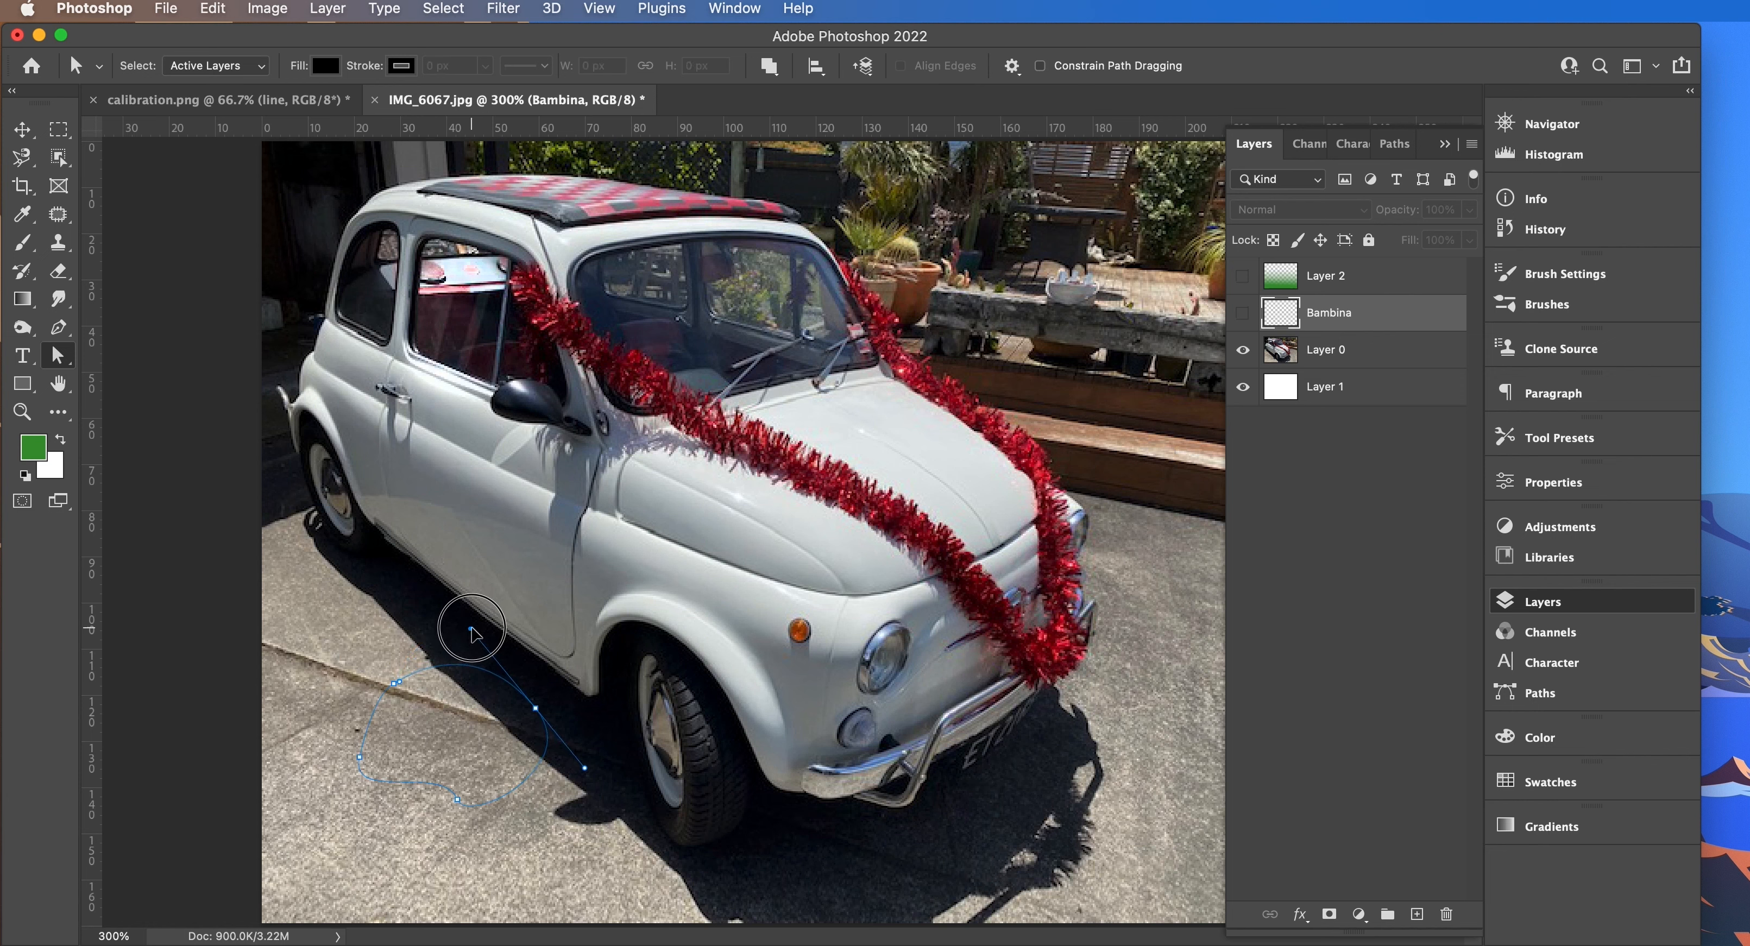
{"action": "left_click_drag", "start_coordinate": [536, 708], "coordinate": [576, 697]}
{"action": "key", "text": "BackSpace"}
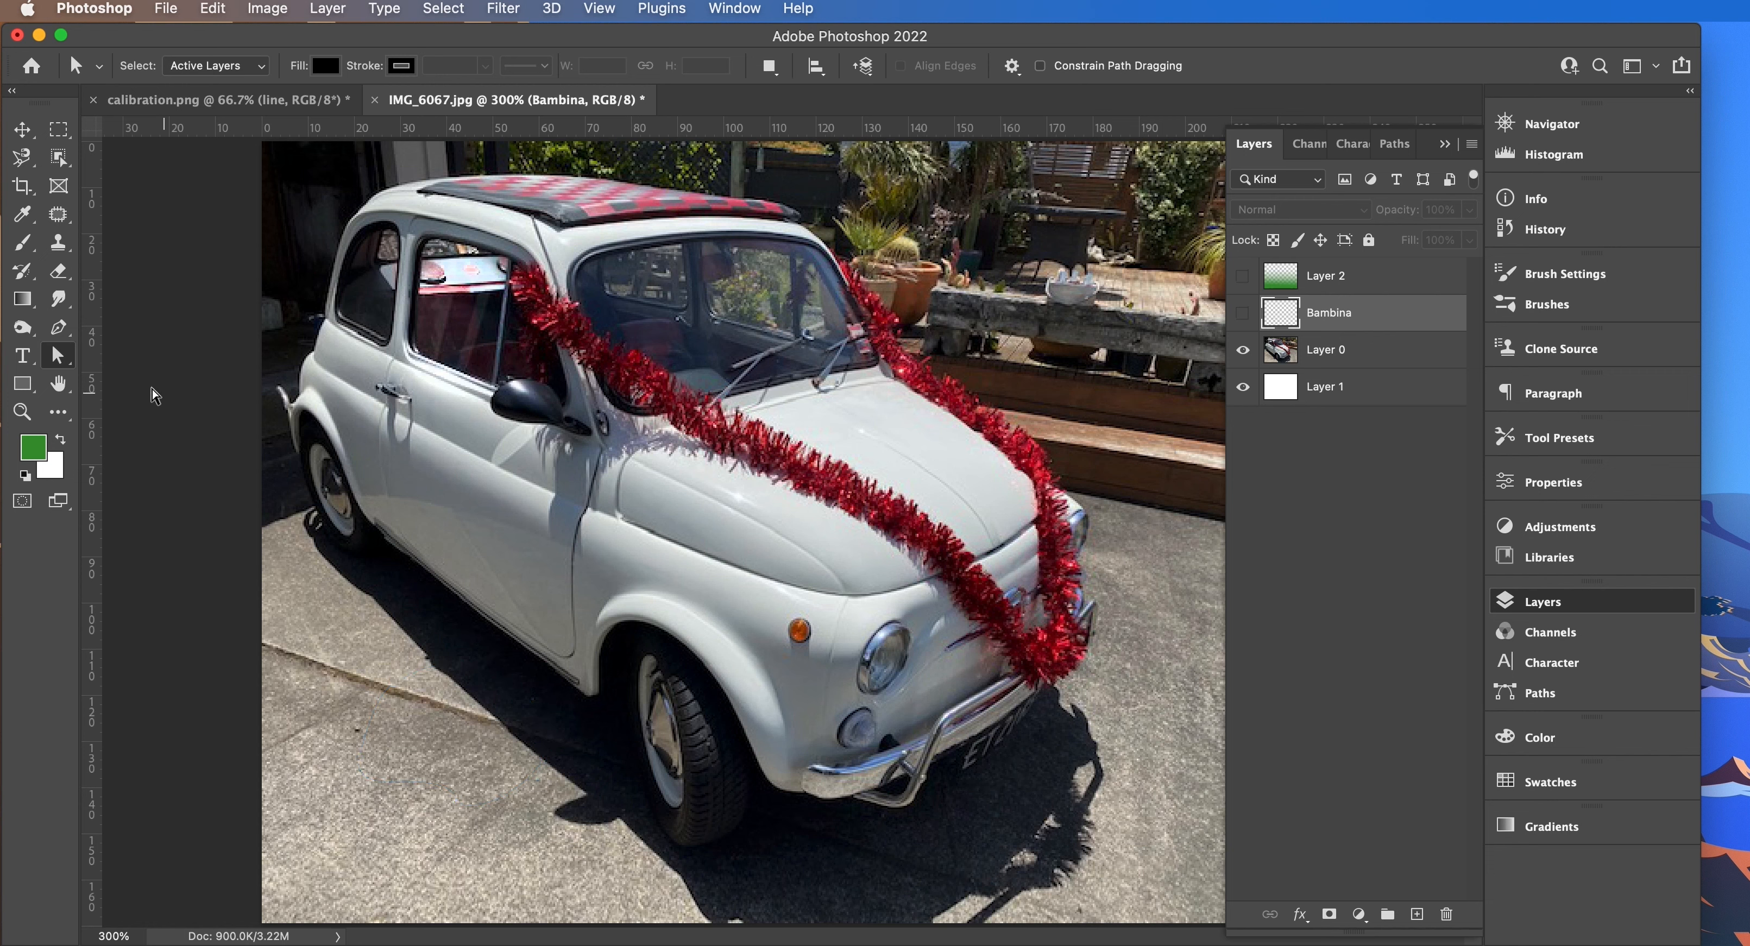
- Draw a green rectangle about 55 × 60 px with 10 px rounded corners on the pavement below the car door, and hide its layer
{"action": "left_click", "coordinate": [22, 383]}
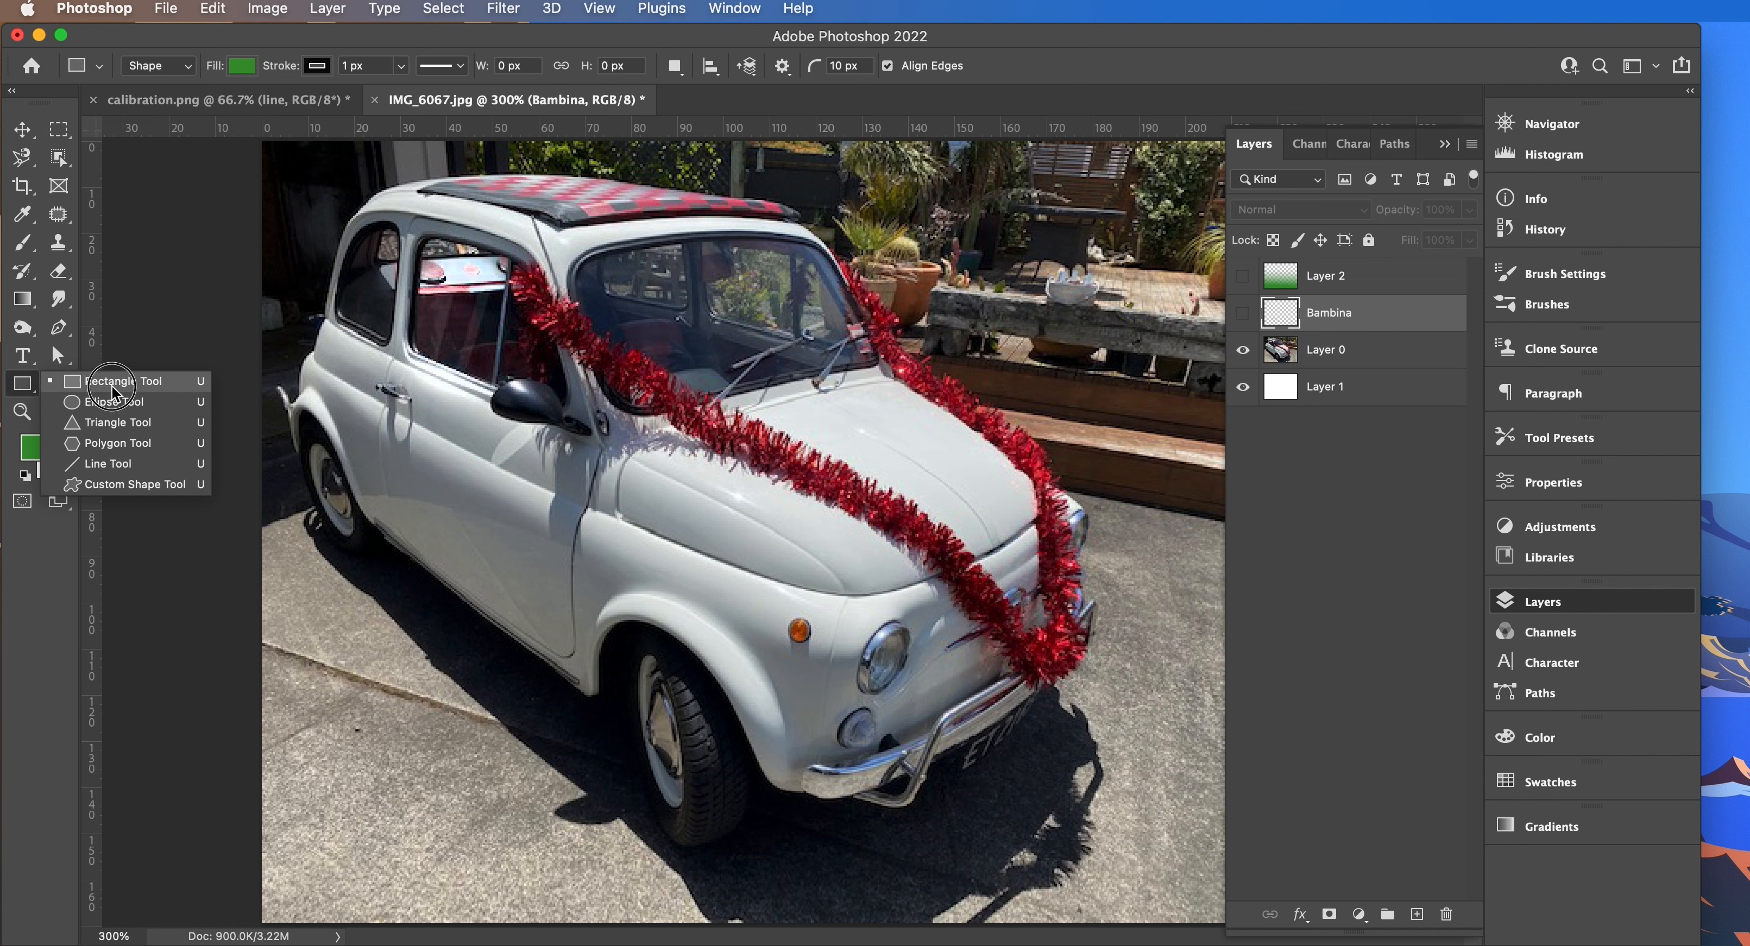
{"action": "left_click", "coordinate": [23, 386]}
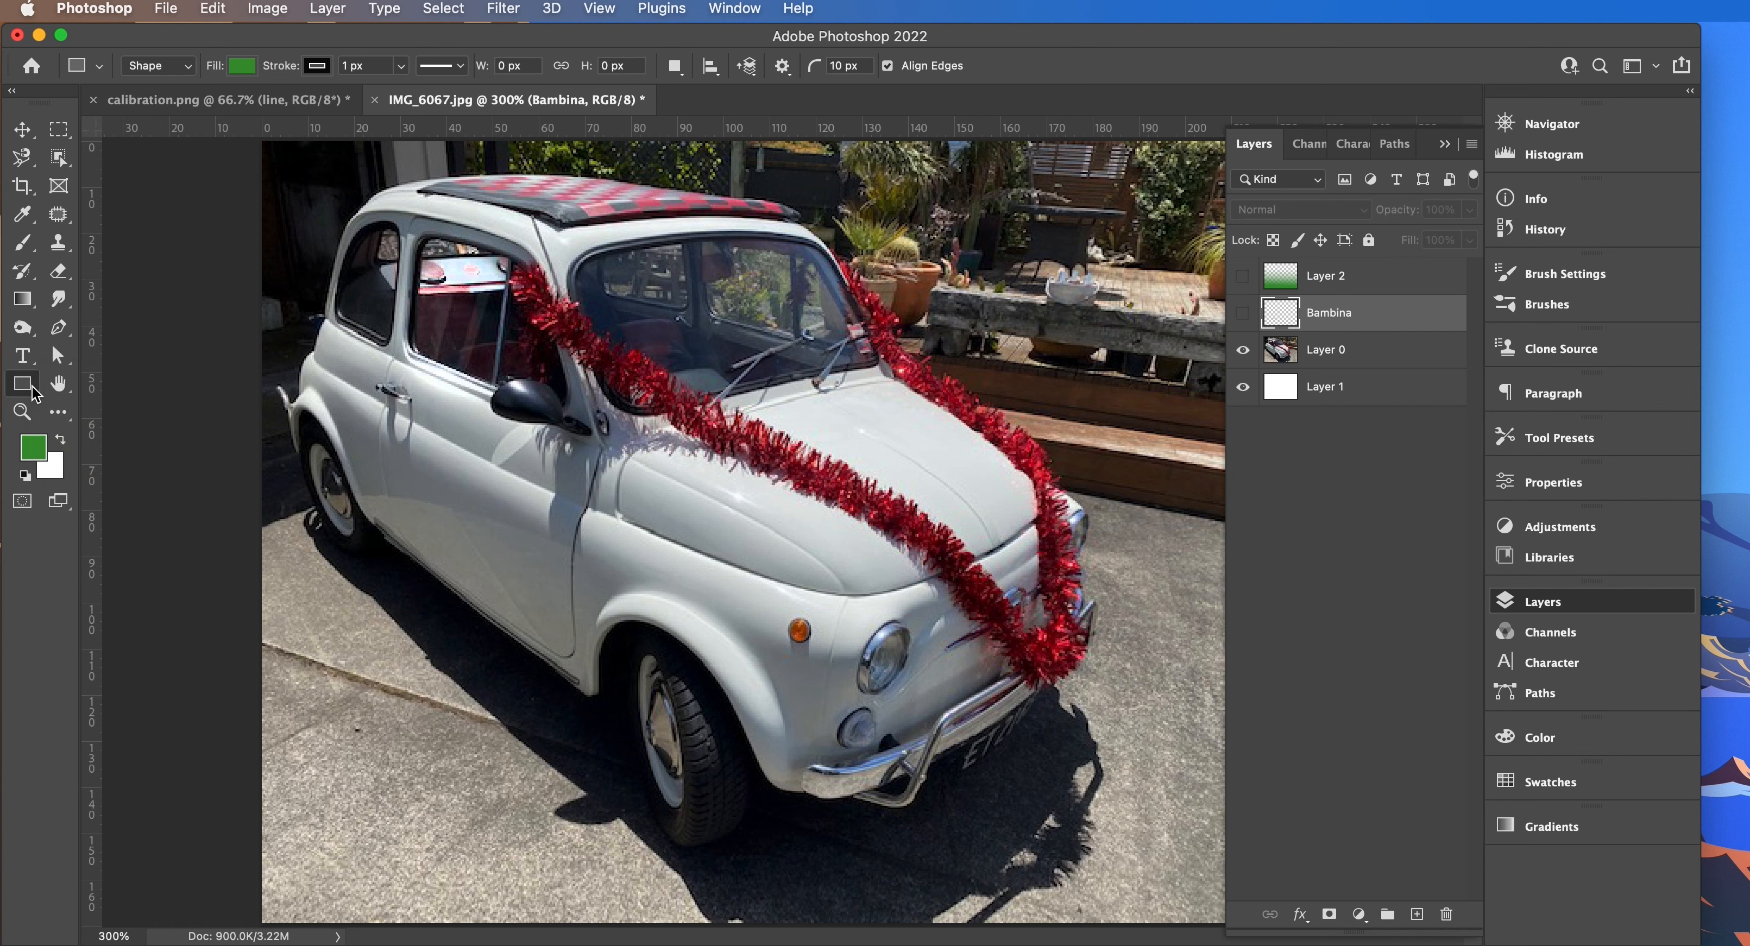
{"action": "left_click_drag", "start_coordinate": [348, 581], "coordinate": [437, 676]}
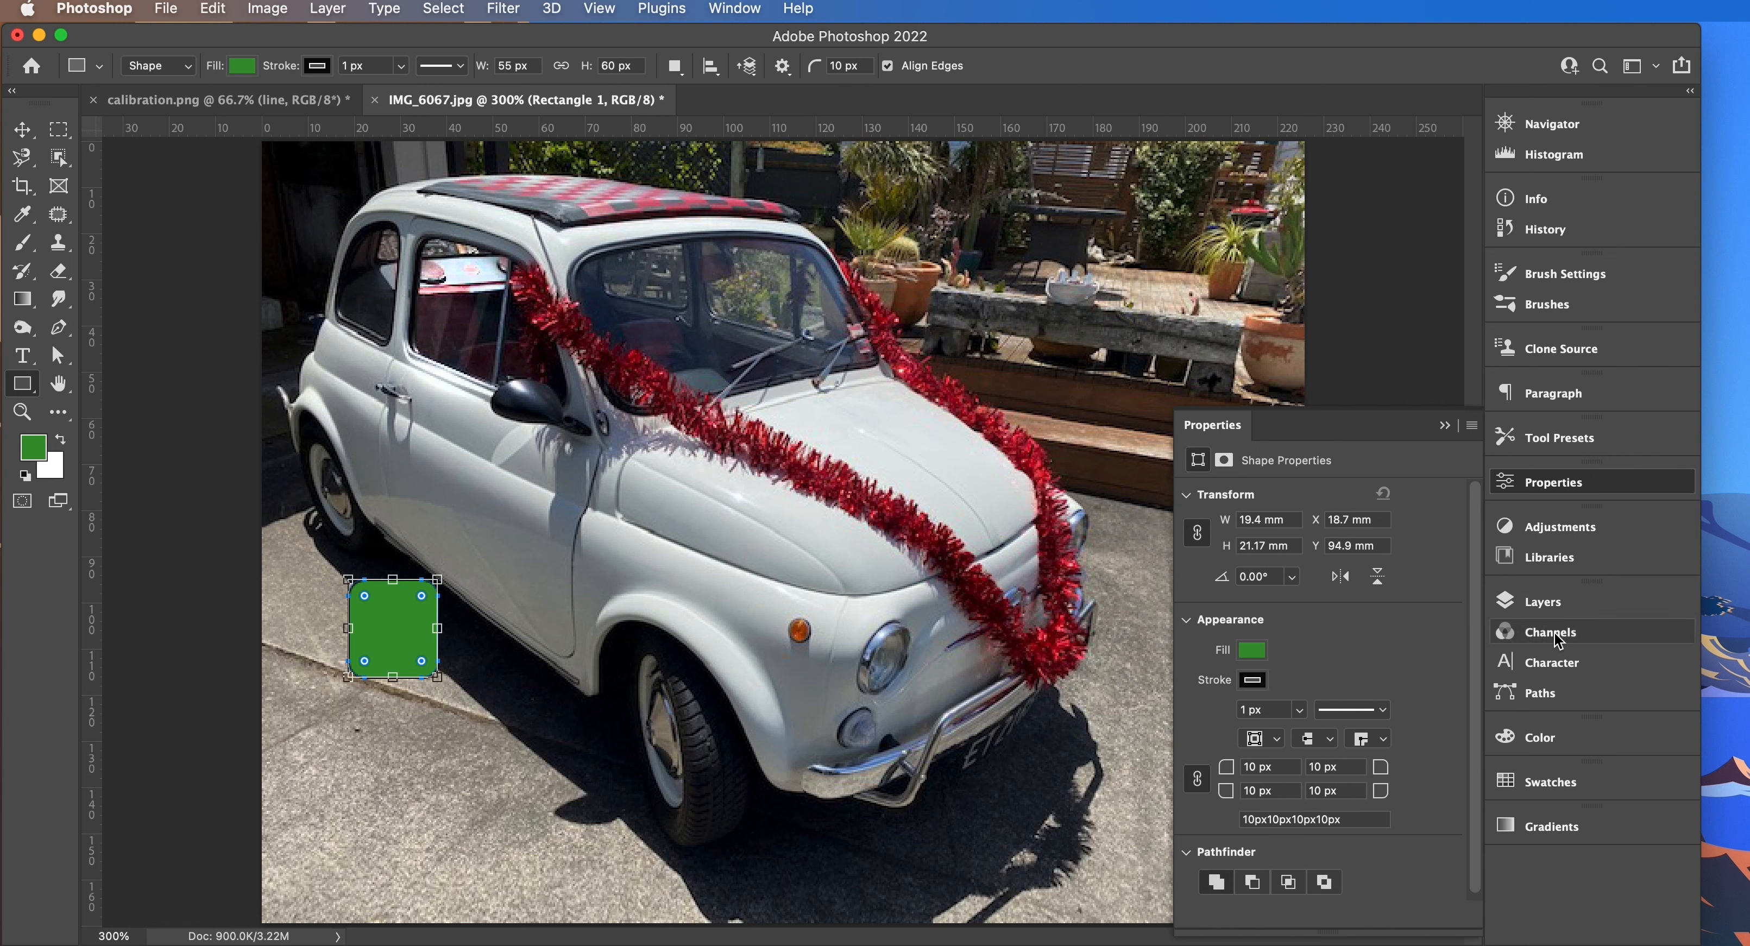
{"action": "left_click", "coordinate": [1555, 602]}
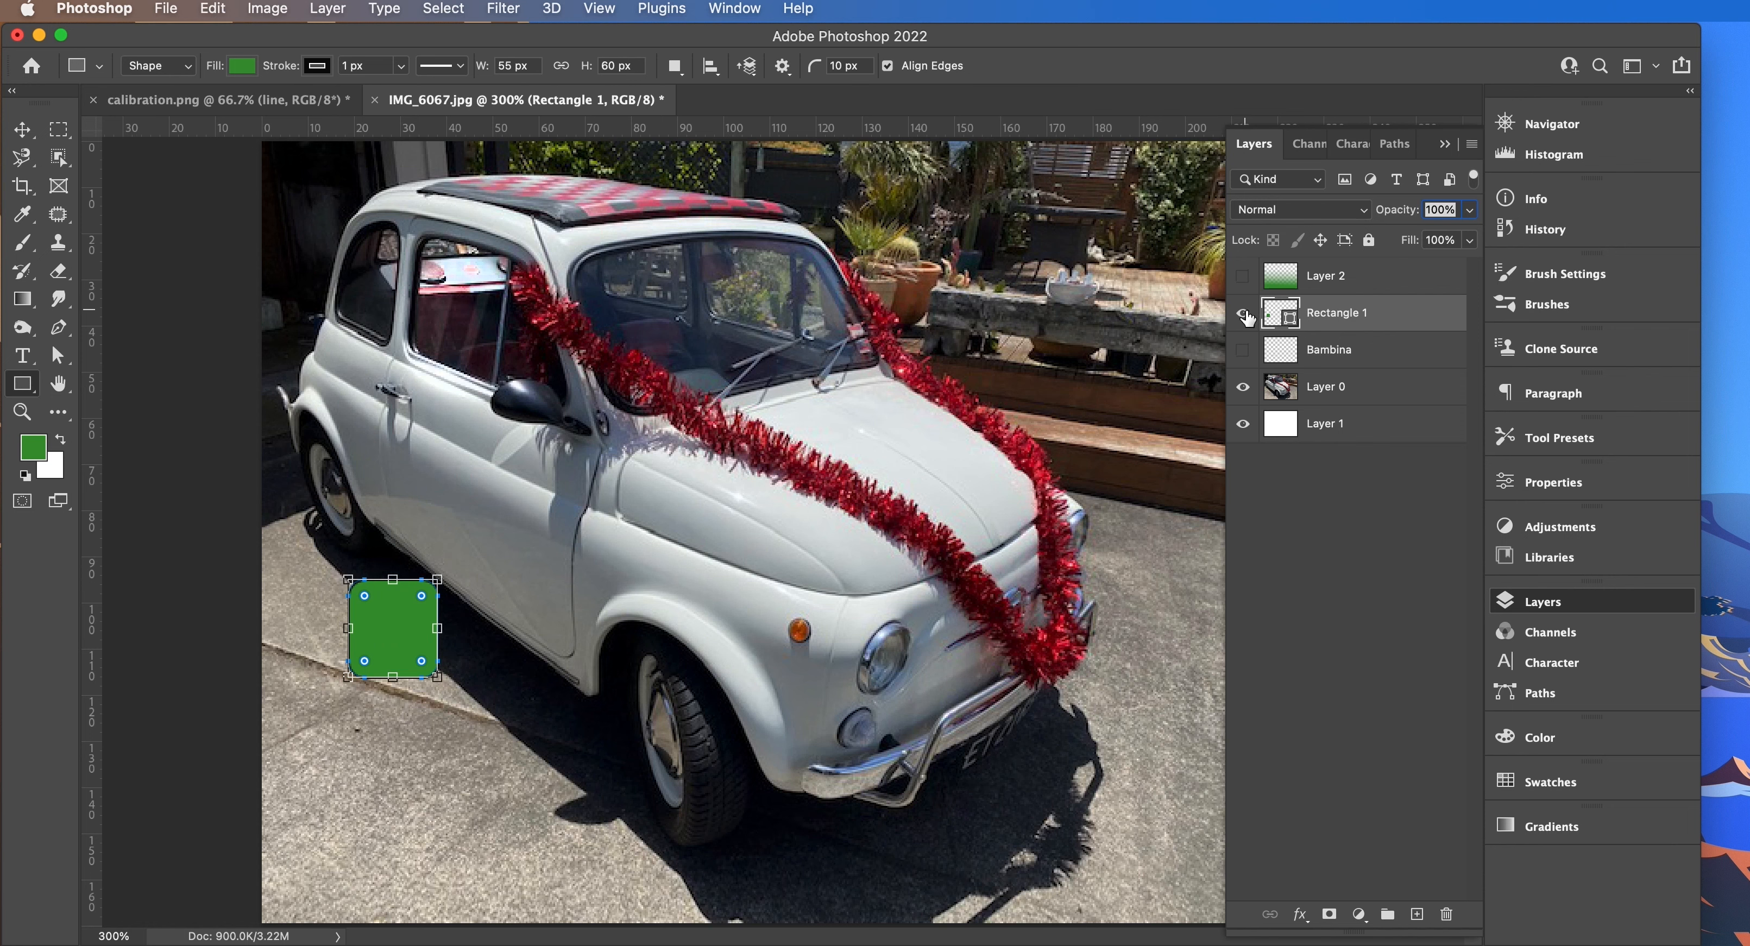
{"action": "left_click", "coordinate": [1243, 314]}
- Magnify the car photo to 500% and look around the enlarged image with the Hand tool
{"action": "left_click", "coordinate": [57, 384]}
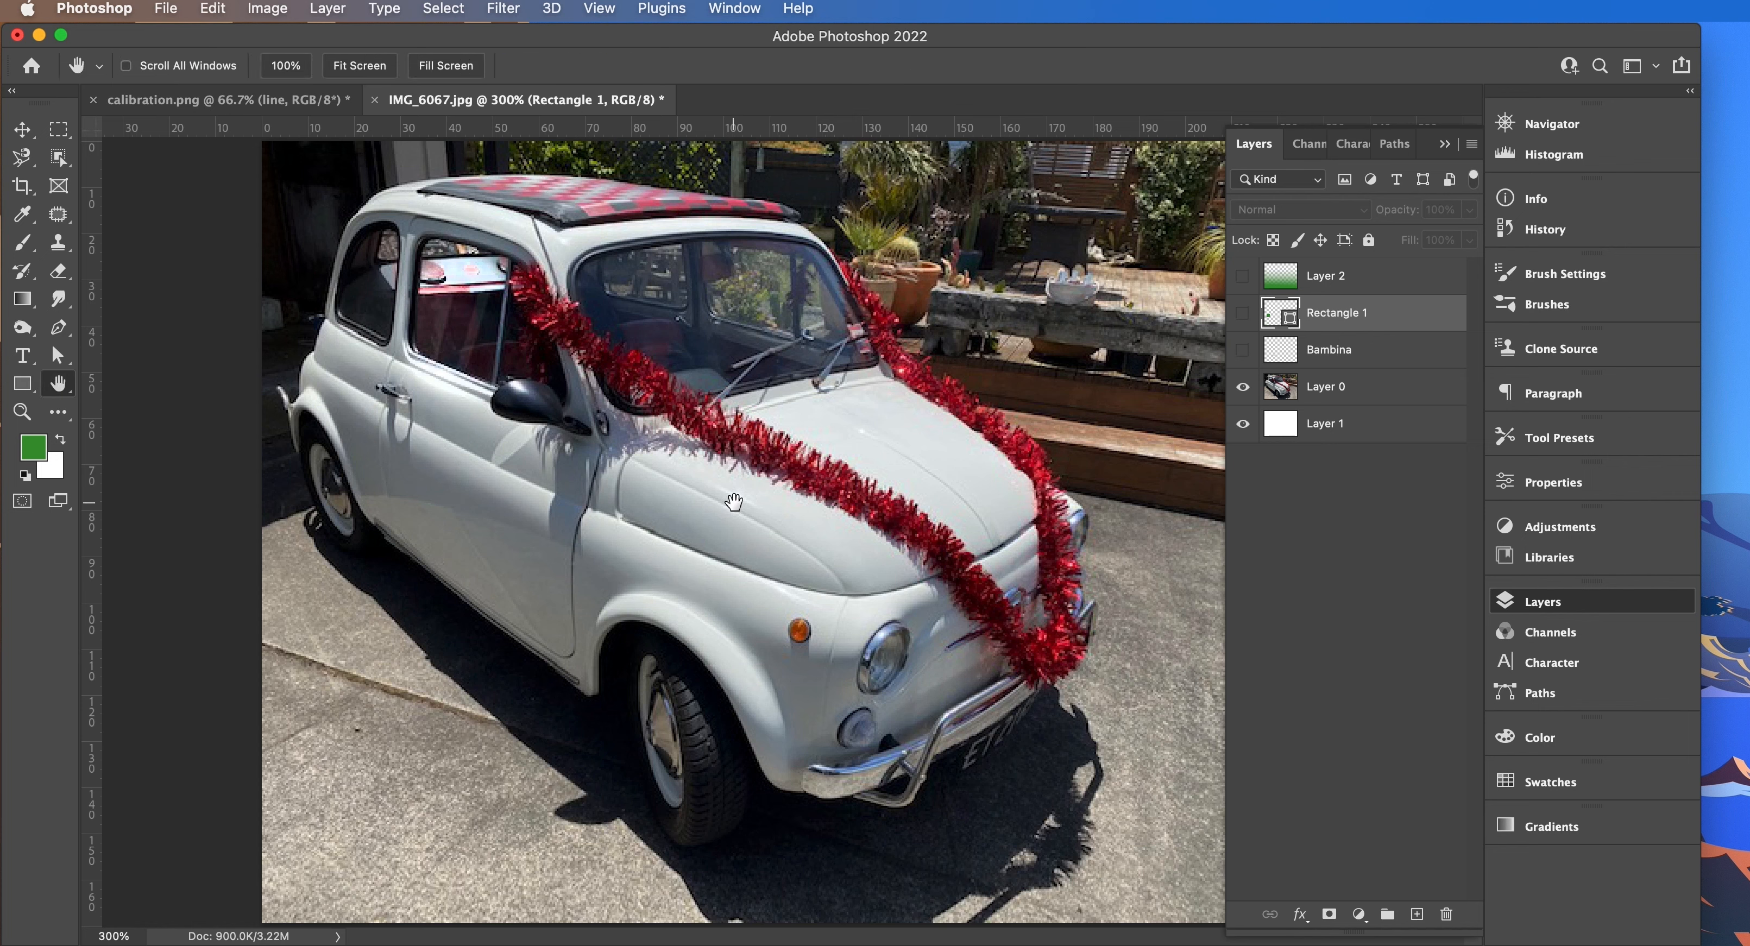
{"action": "key", "text": "super+equal"}
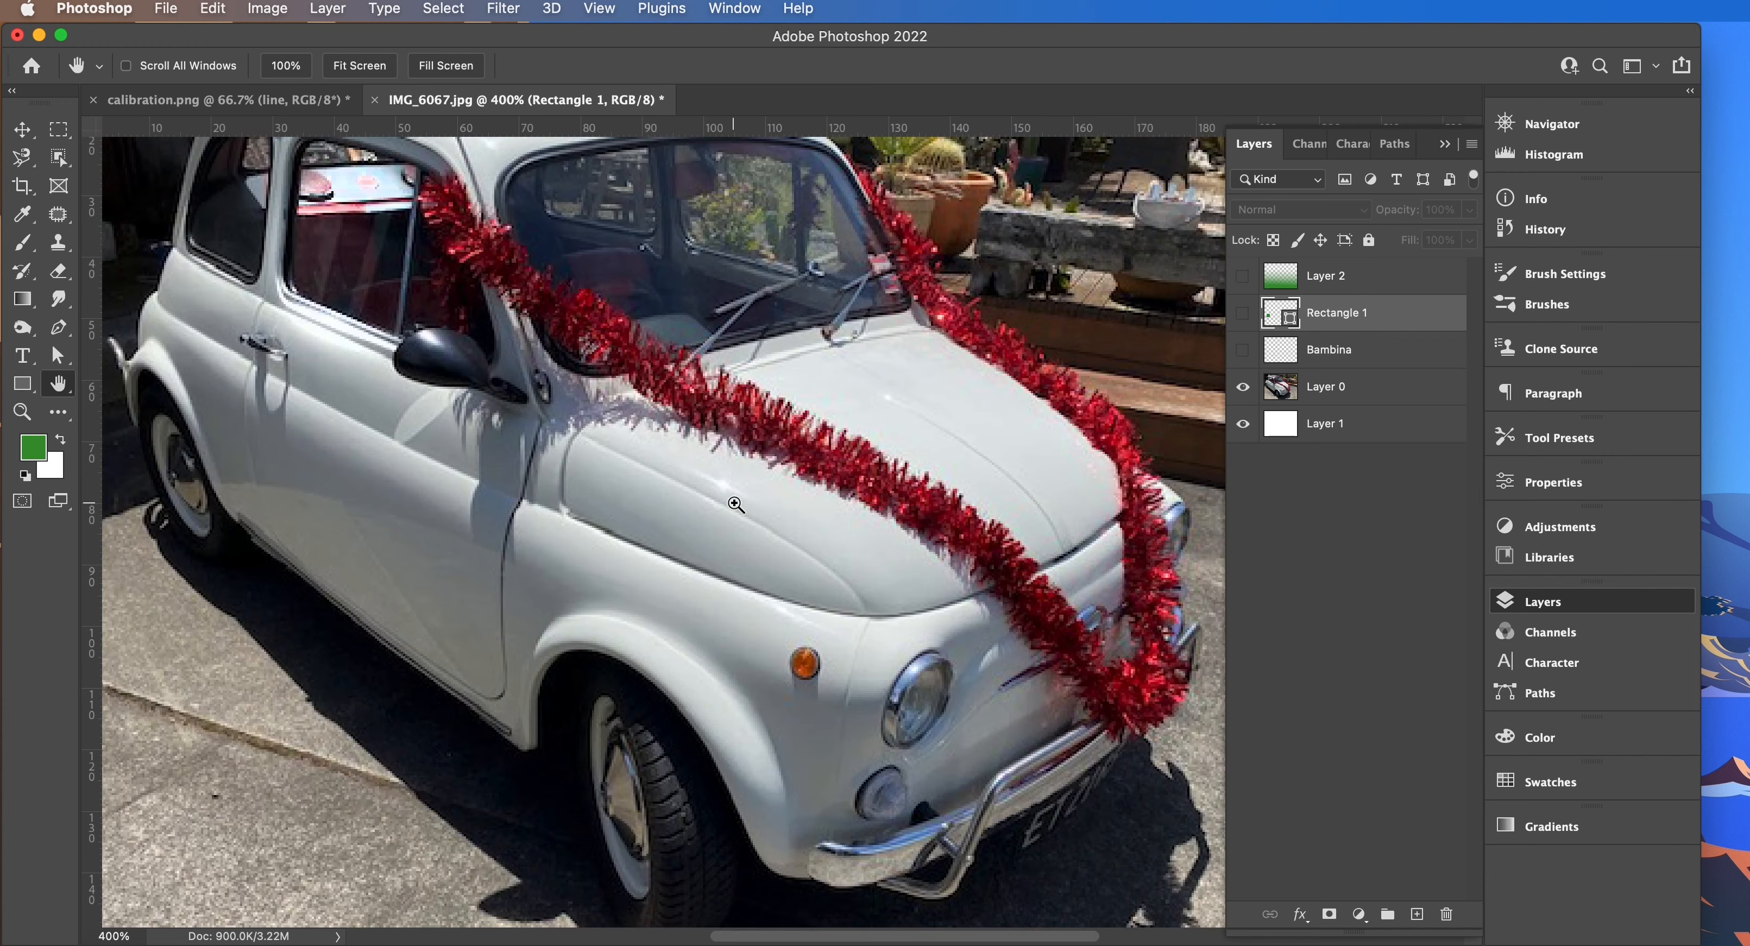
{"action": "key", "text": "super+equal"}
{"action": "left_click_drag", "start_coordinate": [764, 372], "coordinate": [1040, 469]}
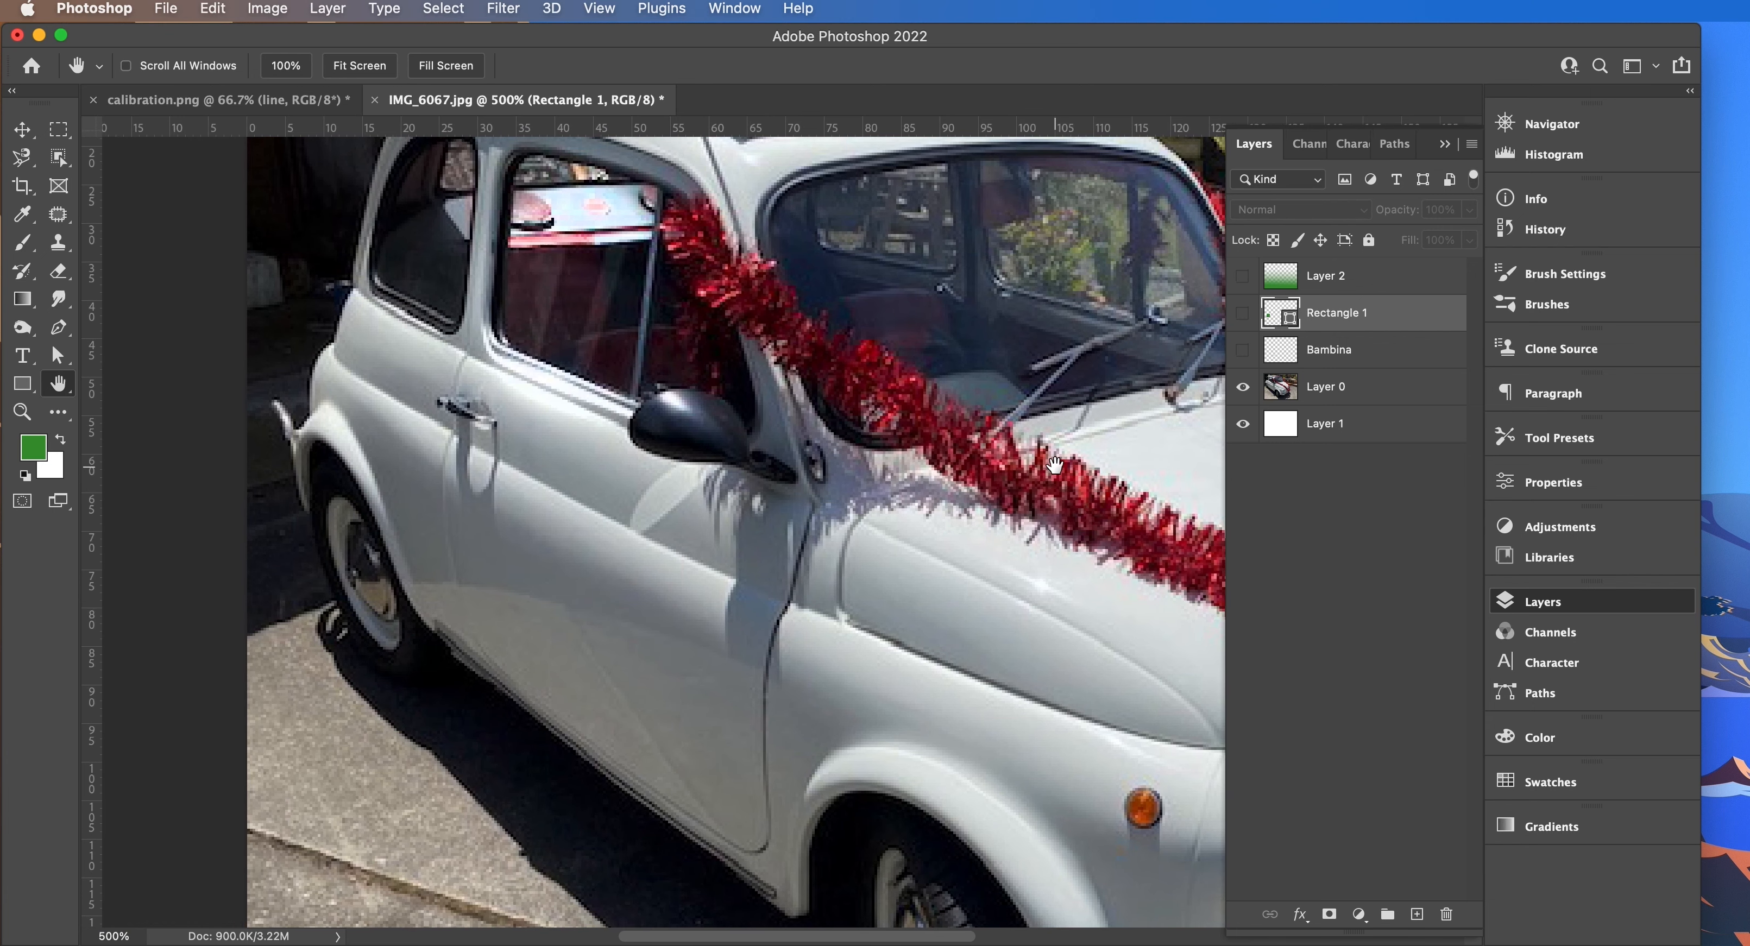
{"action": "left_click_drag", "start_coordinate": [641, 414], "coordinate": [494, 347]}
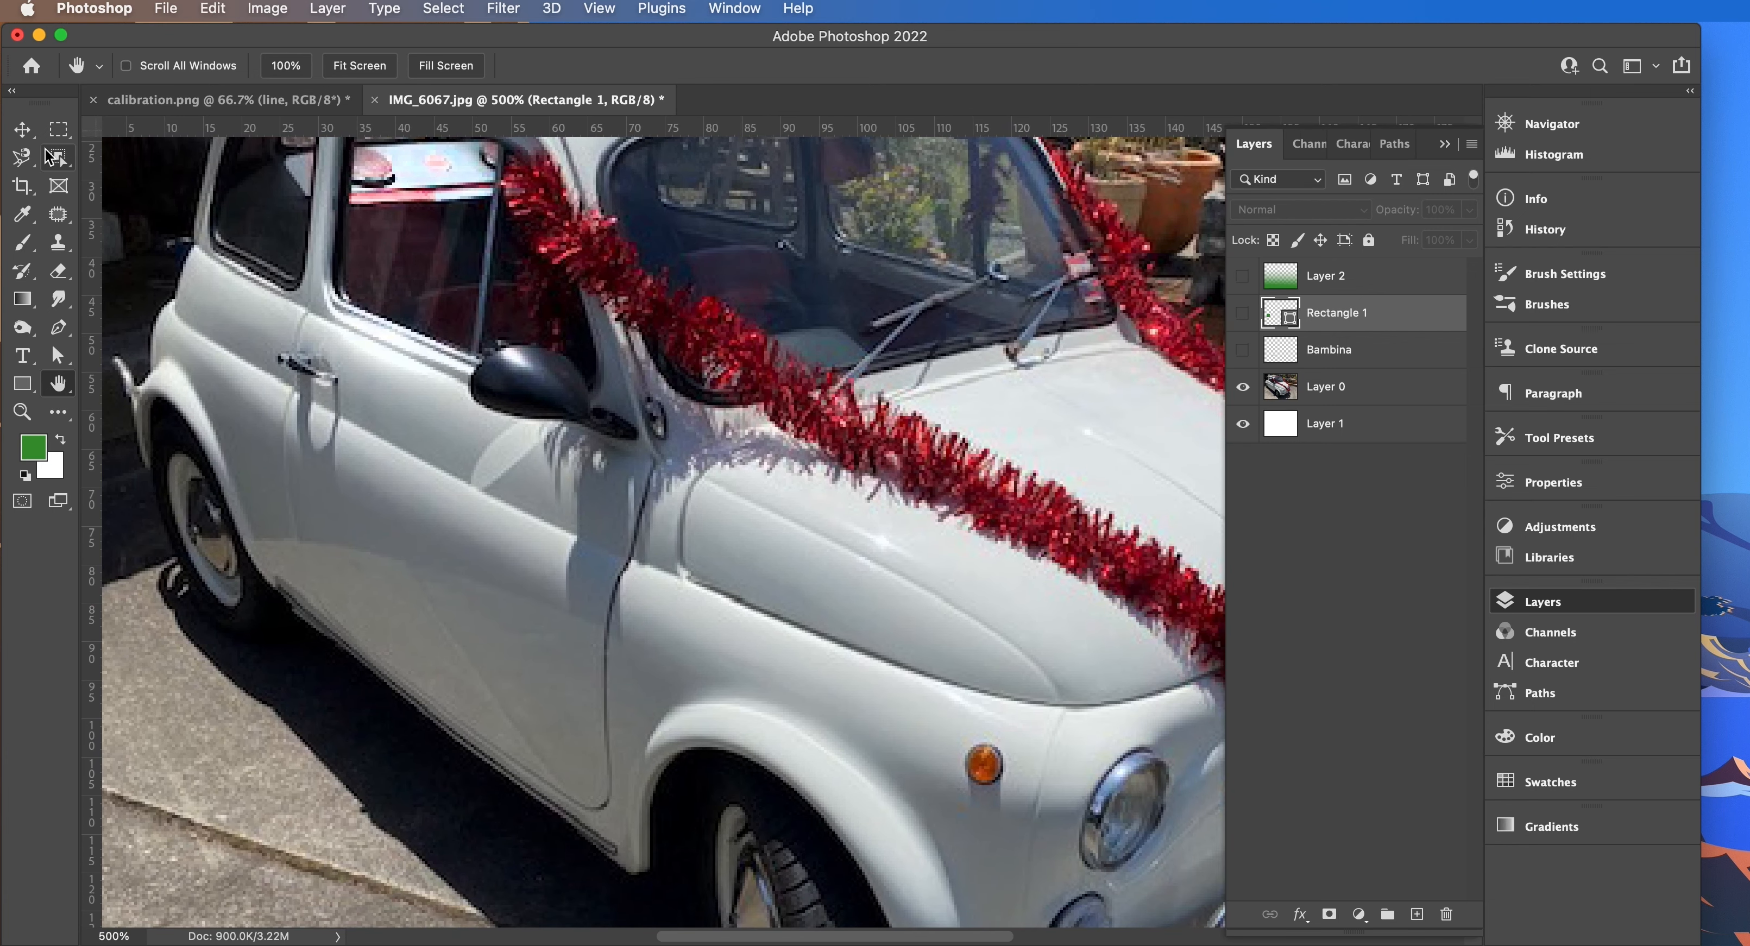
- Inspect the enlarged car from roof to front bumper using the temporary Hand tool from within the Move tool, and switch to the Zoom tool
{"action": "left_click", "coordinate": [24, 132]}
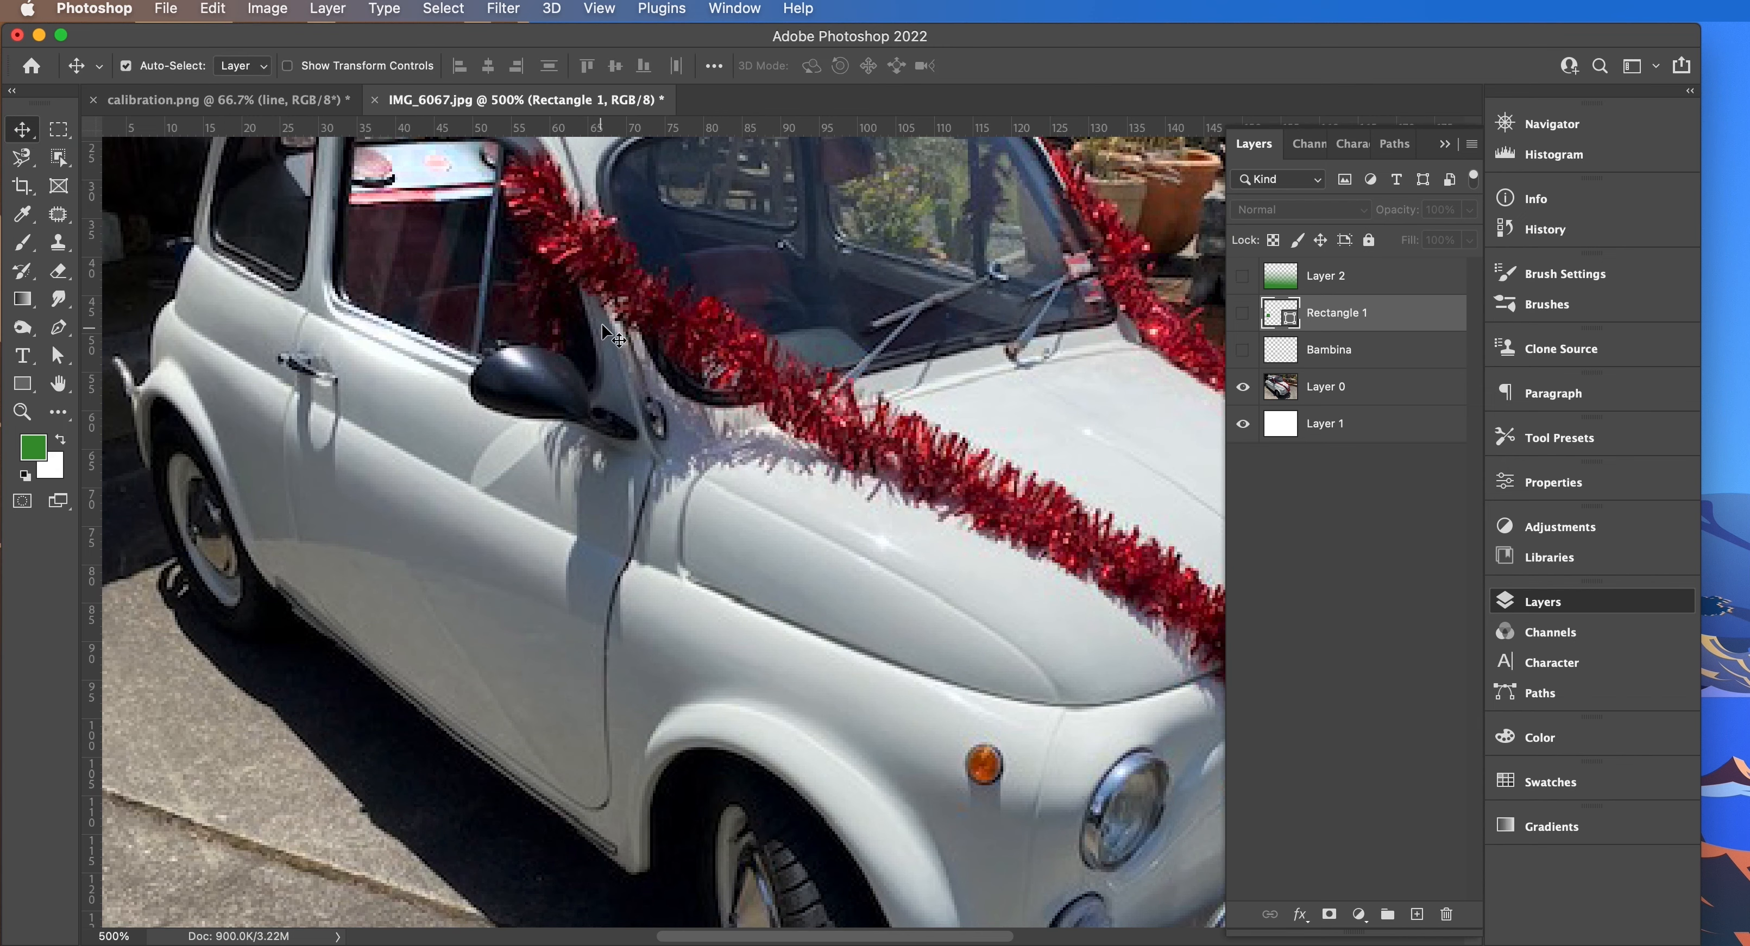
{"action": "key", "text": "space"}
{"action": "left_click_drag", "start_coordinate": [618, 490], "coordinate": [618, 490]}
{"action": "left_click_drag", "start_coordinate": [897, 589], "coordinate": [767, 668]}
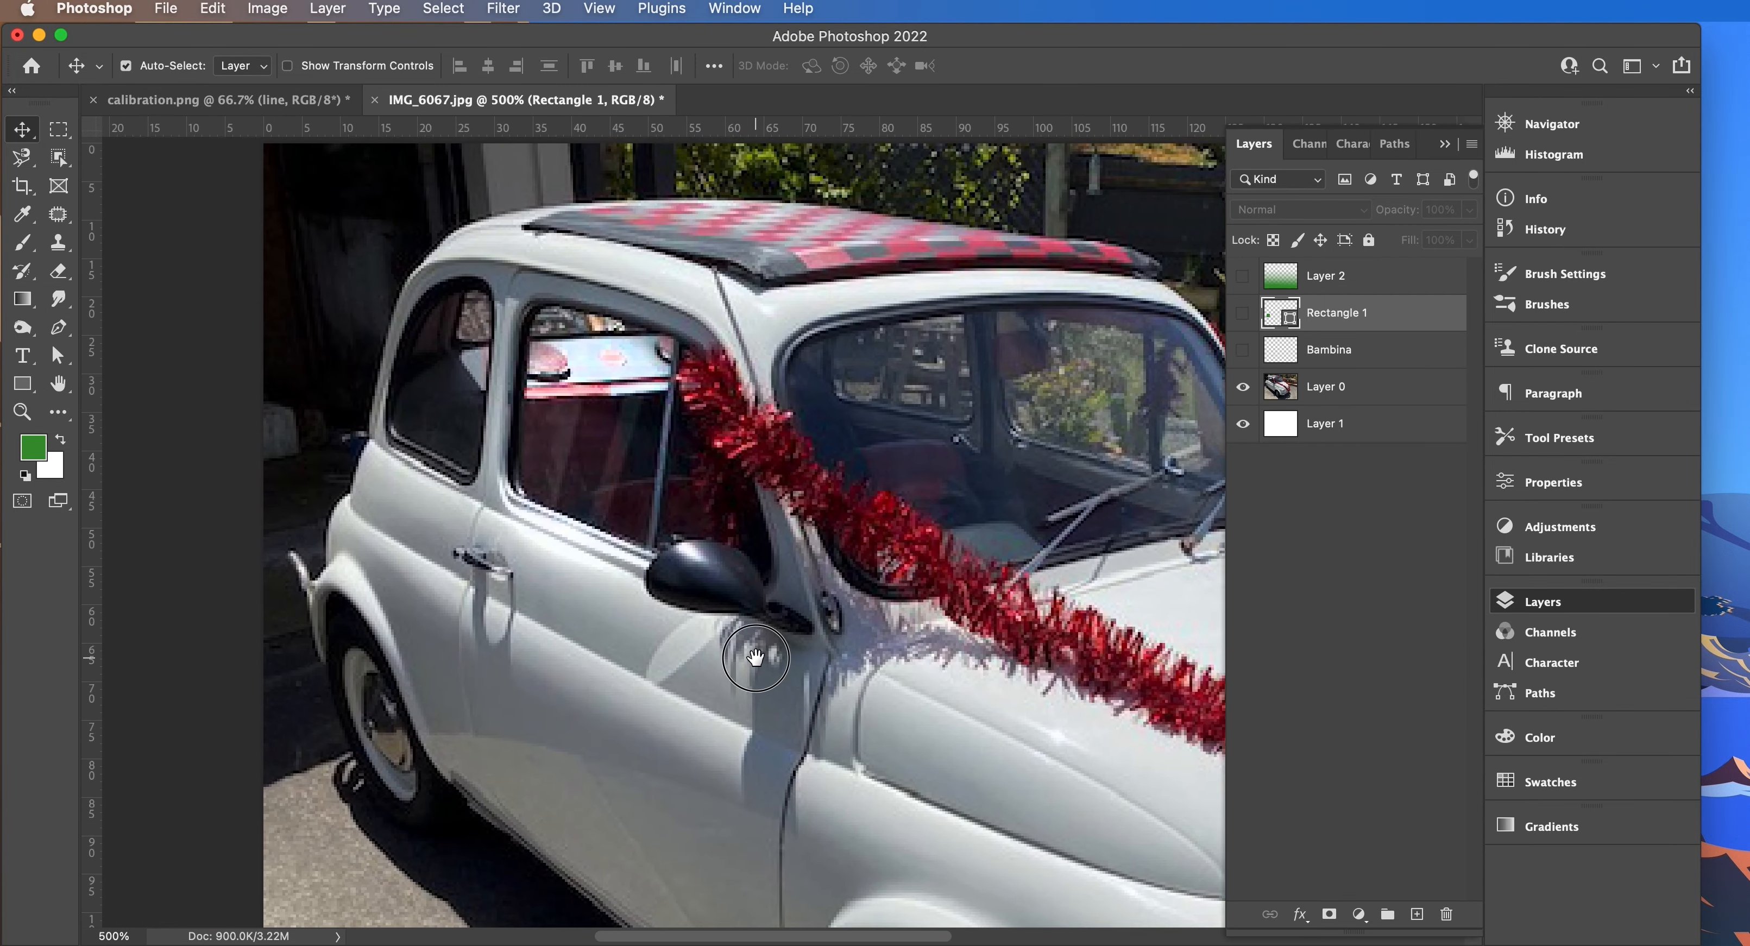
{"action": "left_click_drag", "start_coordinate": [875, 355], "coordinate": [360, 205]}
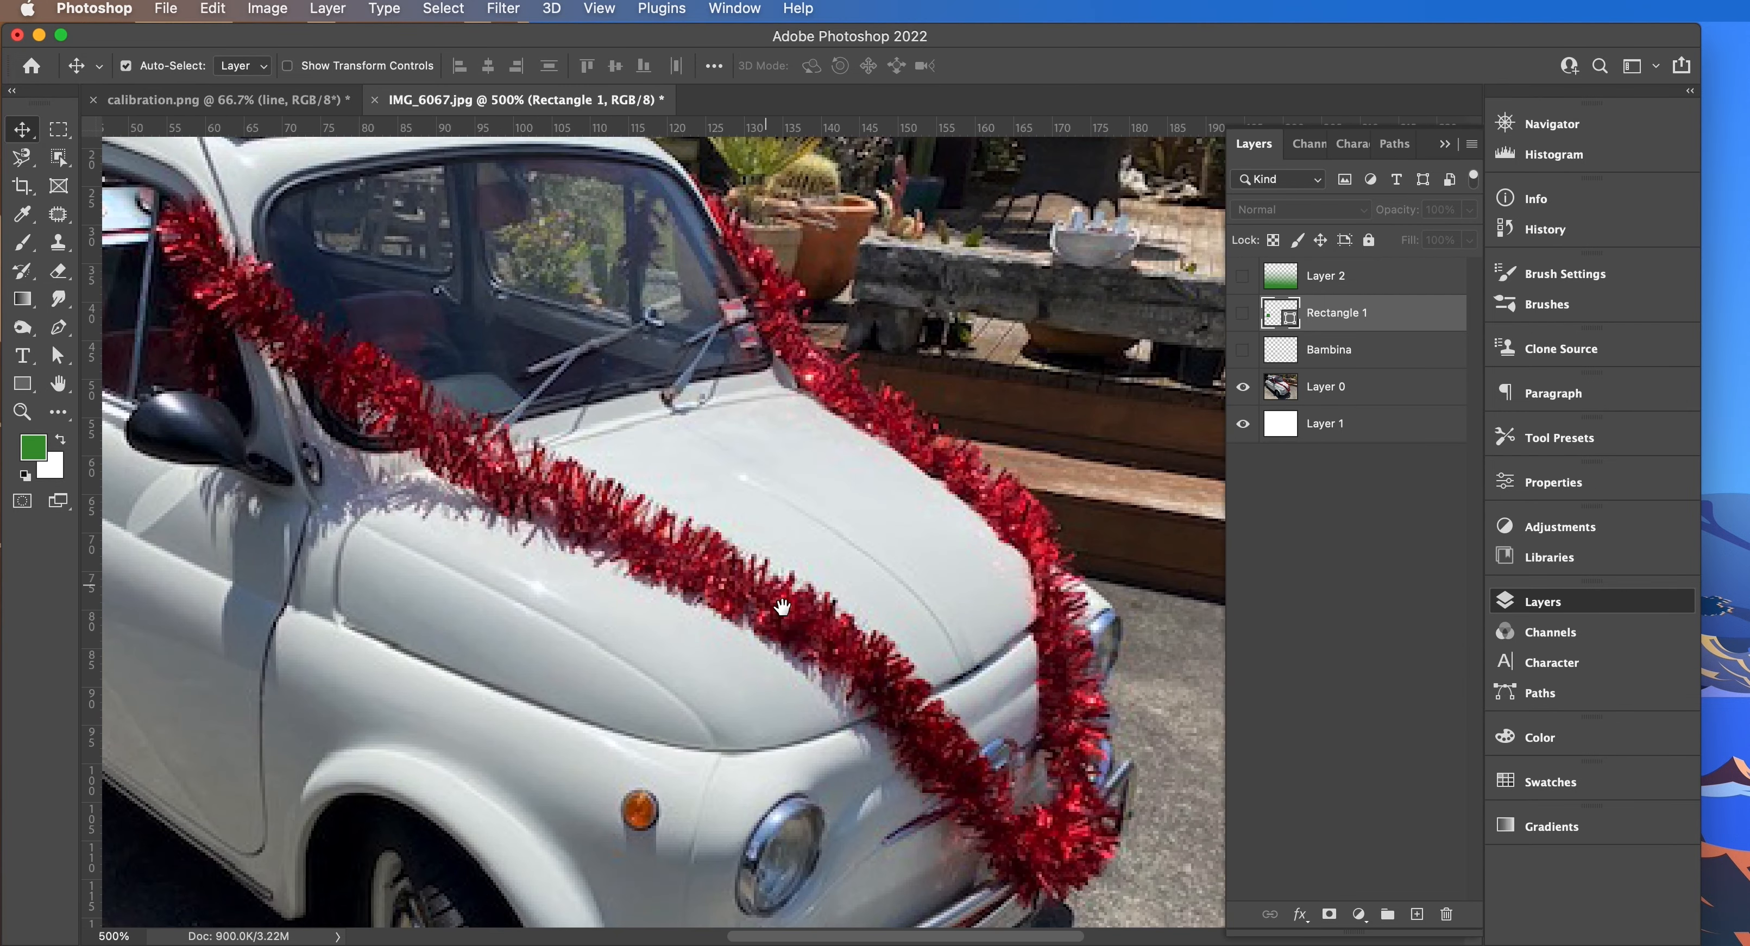
{"action": "left_click_drag", "start_coordinate": [793, 610], "coordinate": [588, 331]}
{"action": "left_click_drag", "start_coordinate": [696, 468], "coordinate": [651, 323]}
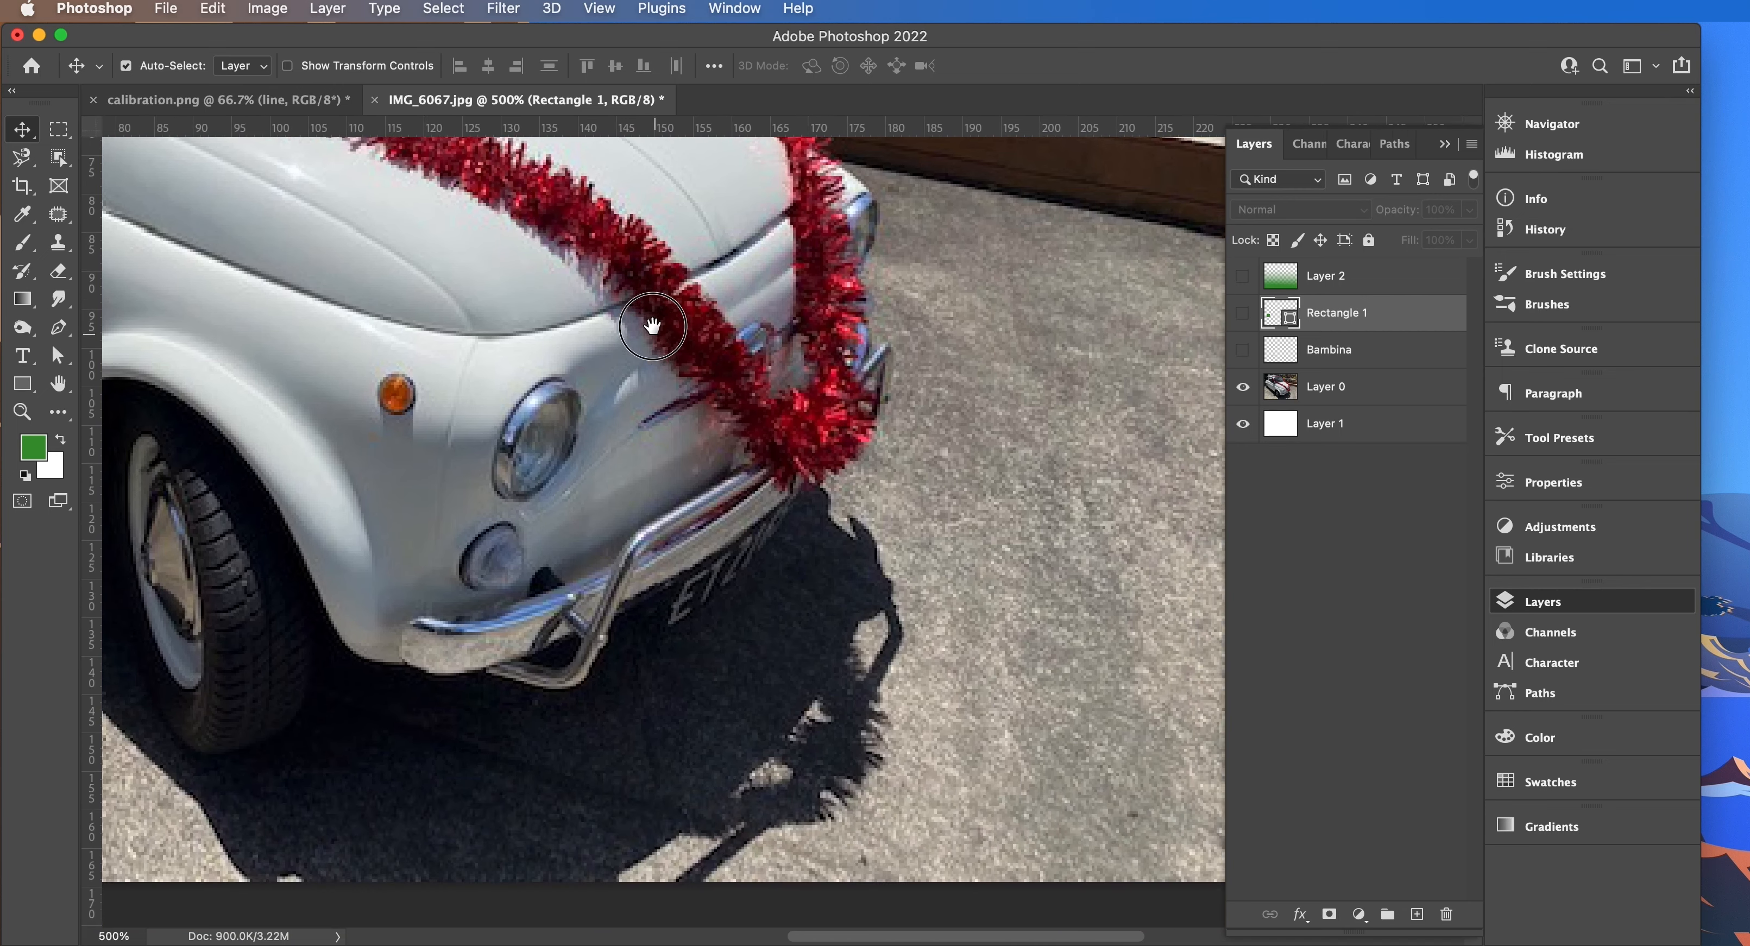
{"action": "left_click_drag", "start_coordinate": [703, 483], "coordinate": [1140, 751]}
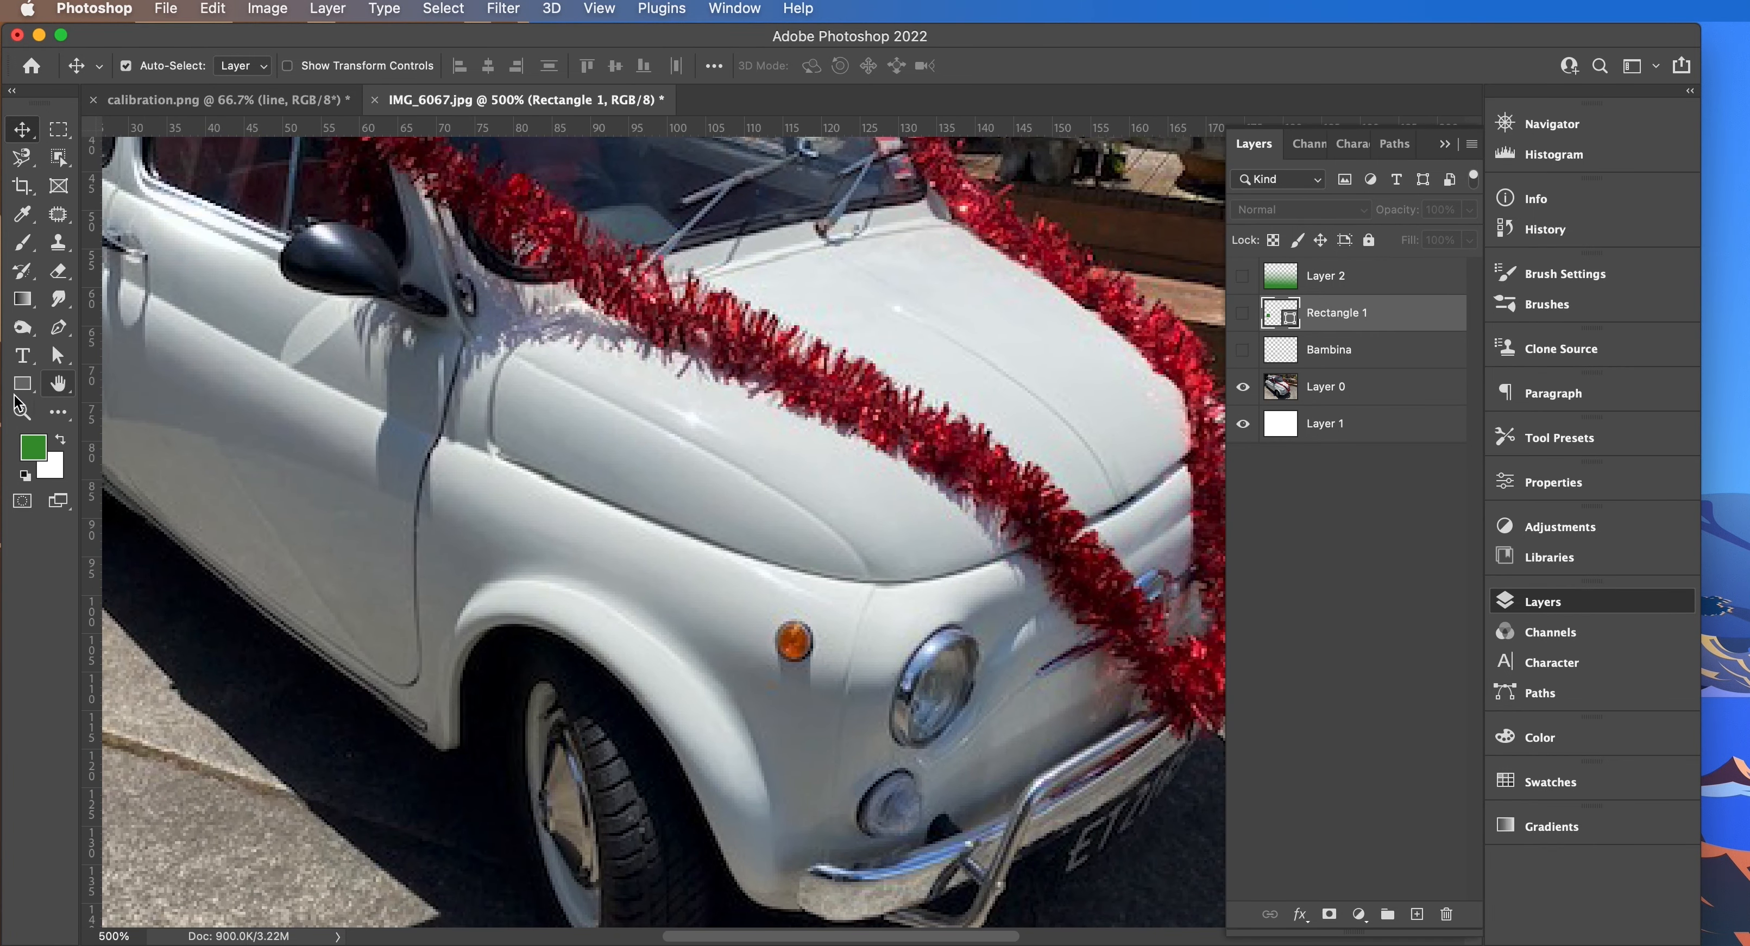
{"action": "left_click", "coordinate": [22, 411]}
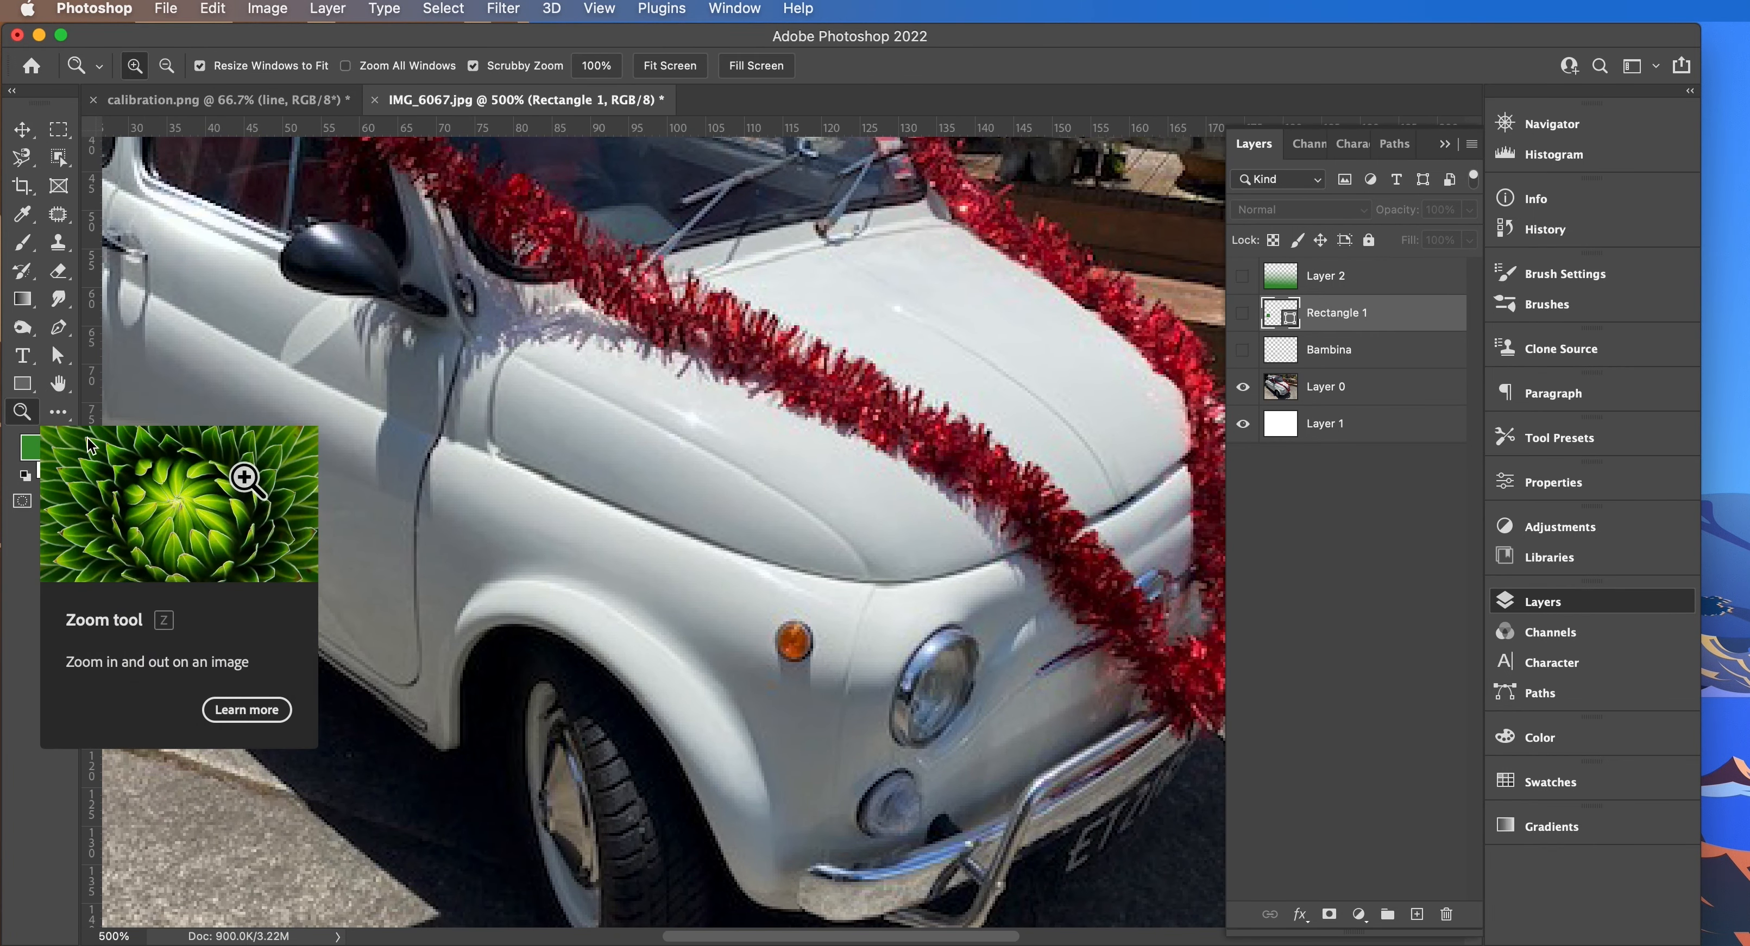
- Zoom the car photo out to about 391% with the Zoom tool
{"action": "left_click_drag", "start_coordinate": [396, 455], "coordinate": [370, 231]}
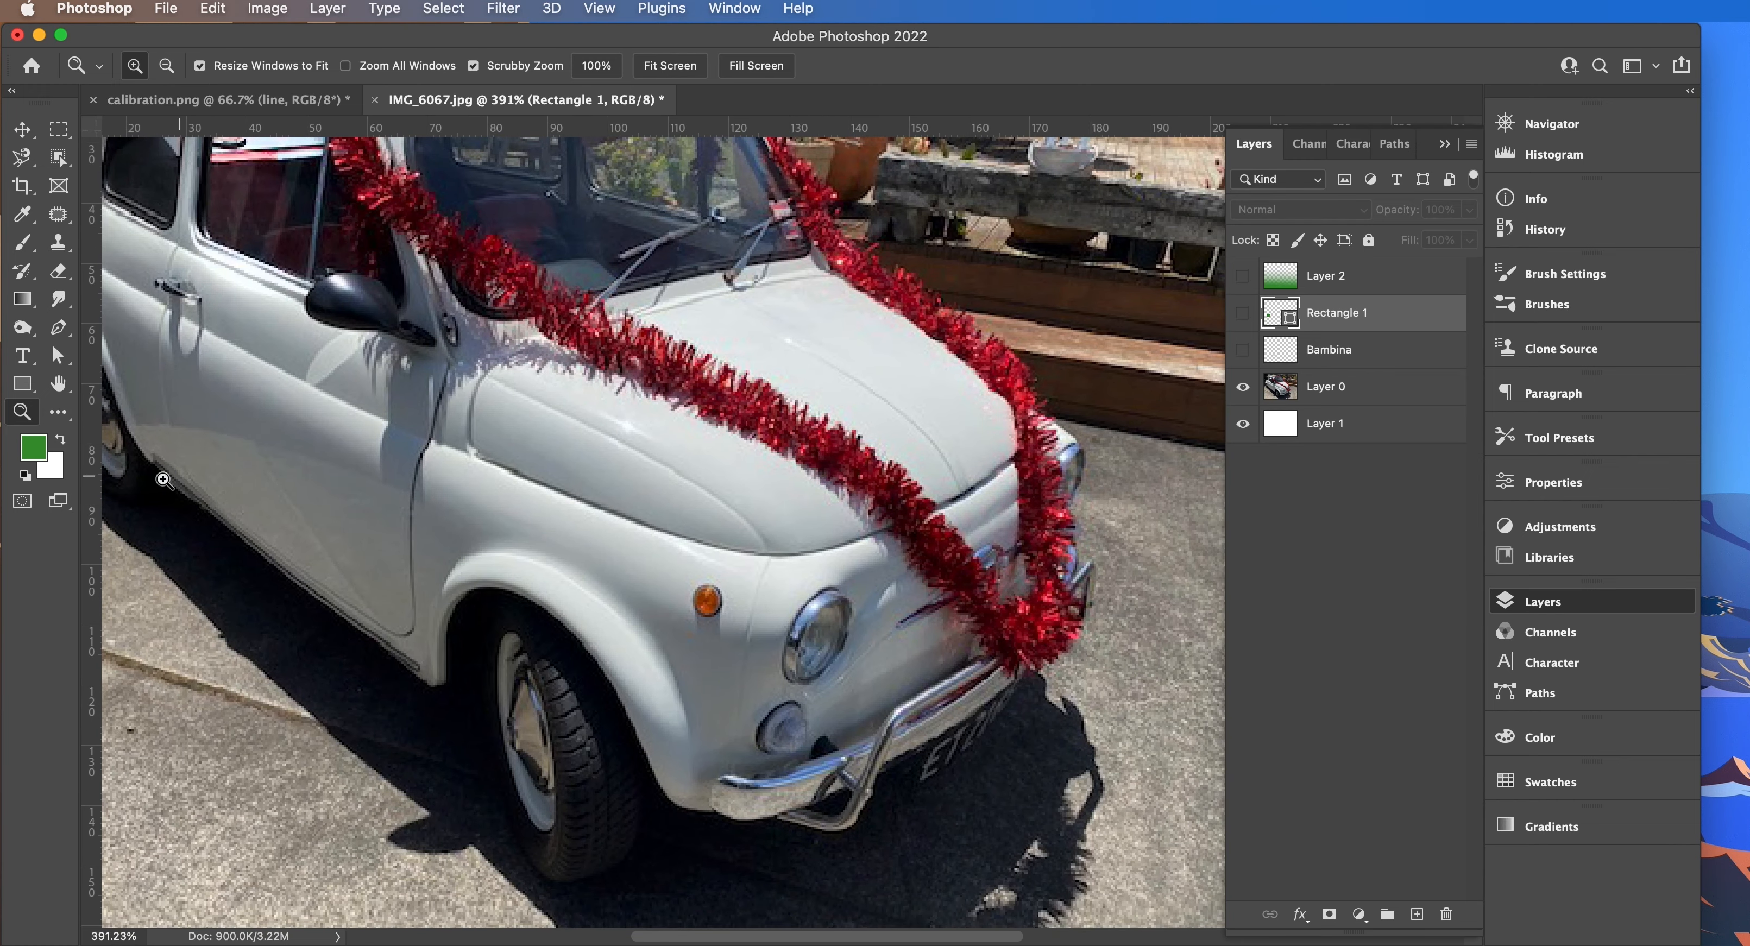
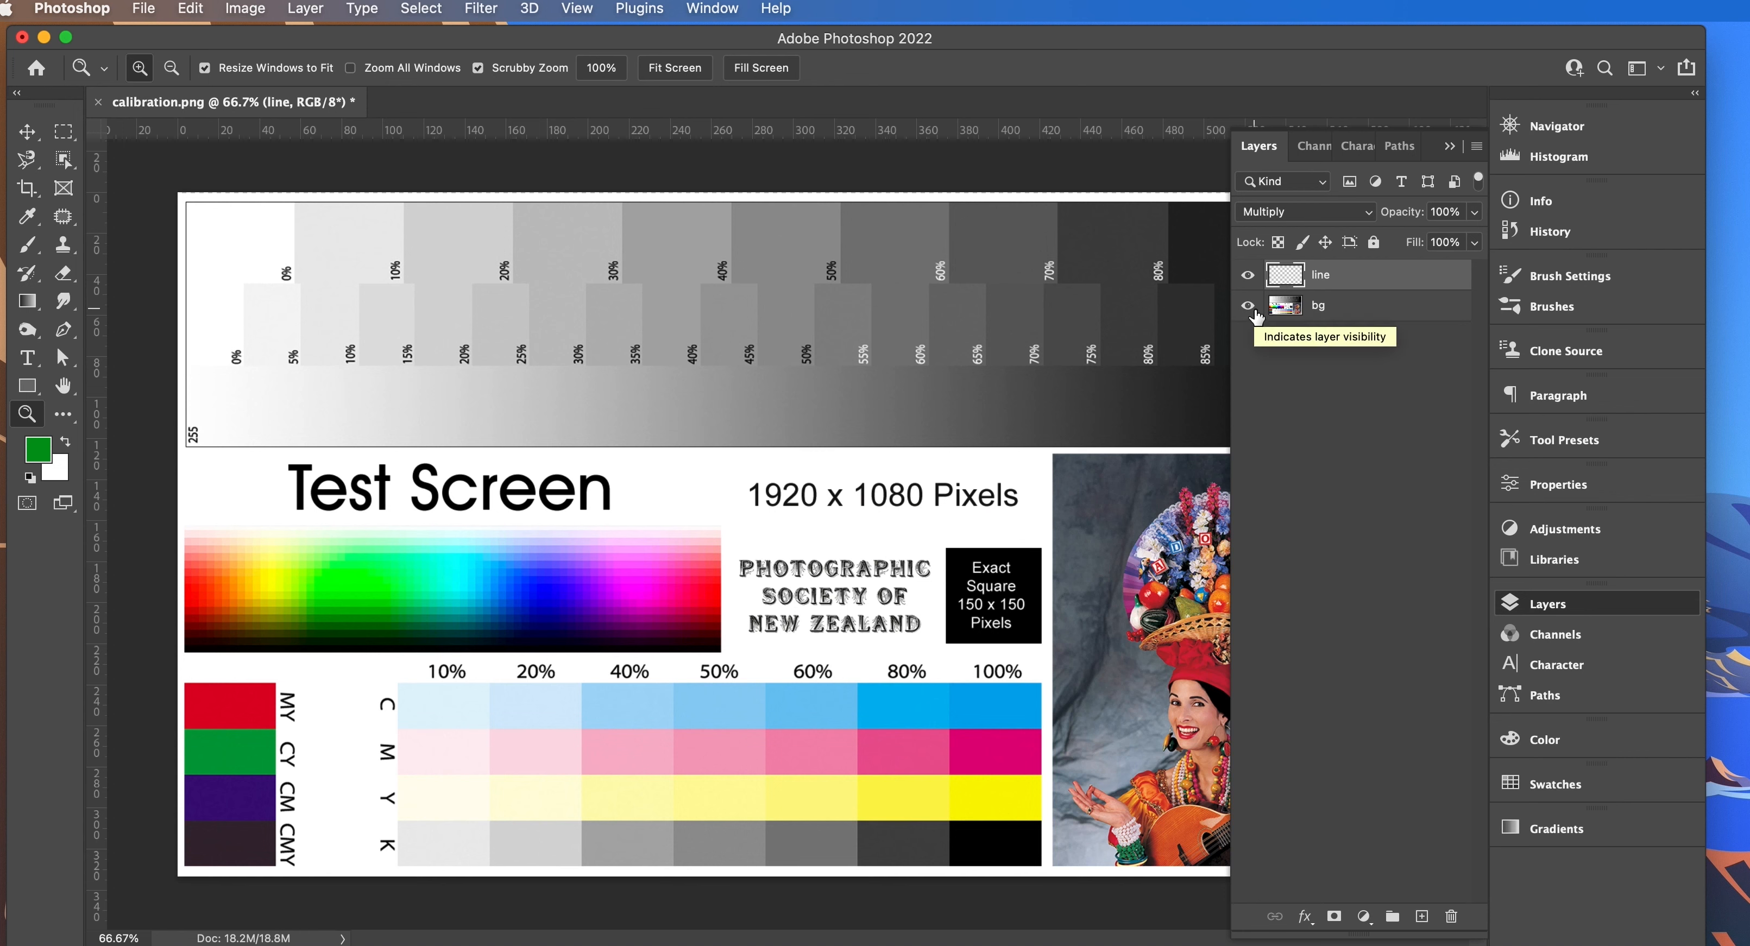
- Save the layered test screen image to the Desktop in Photoshop format as calibration1.psd
{"action": "left_click", "coordinate": [143, 8]}
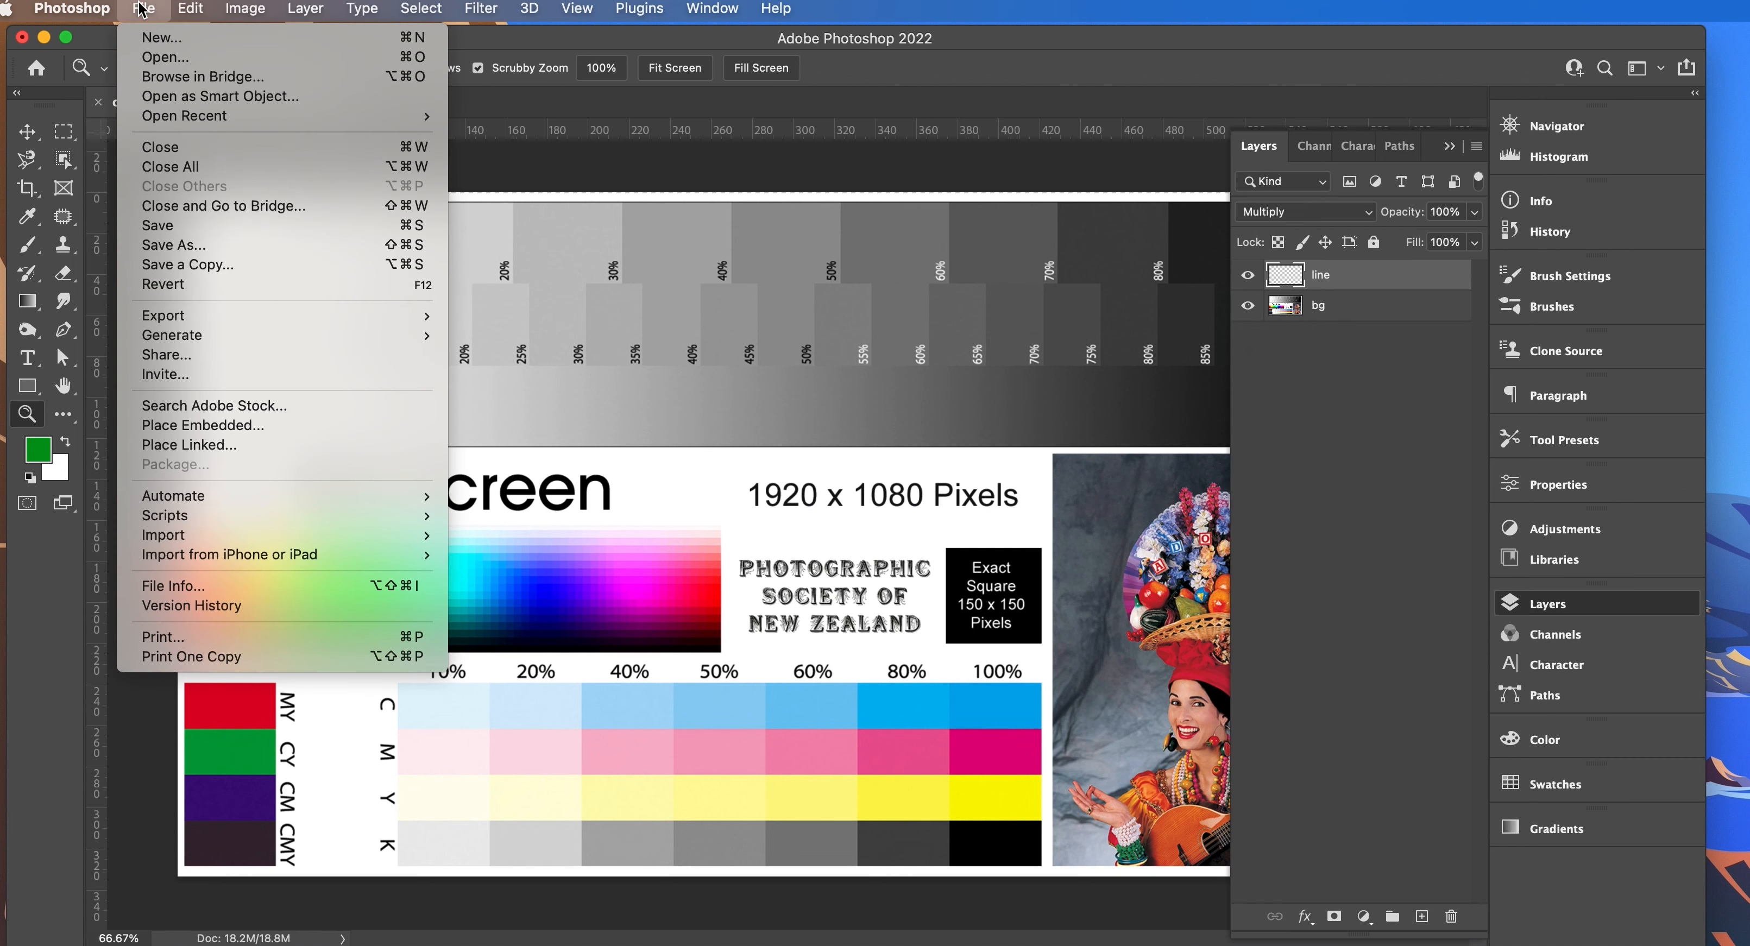
{"action": "left_click", "coordinate": [194, 246]}
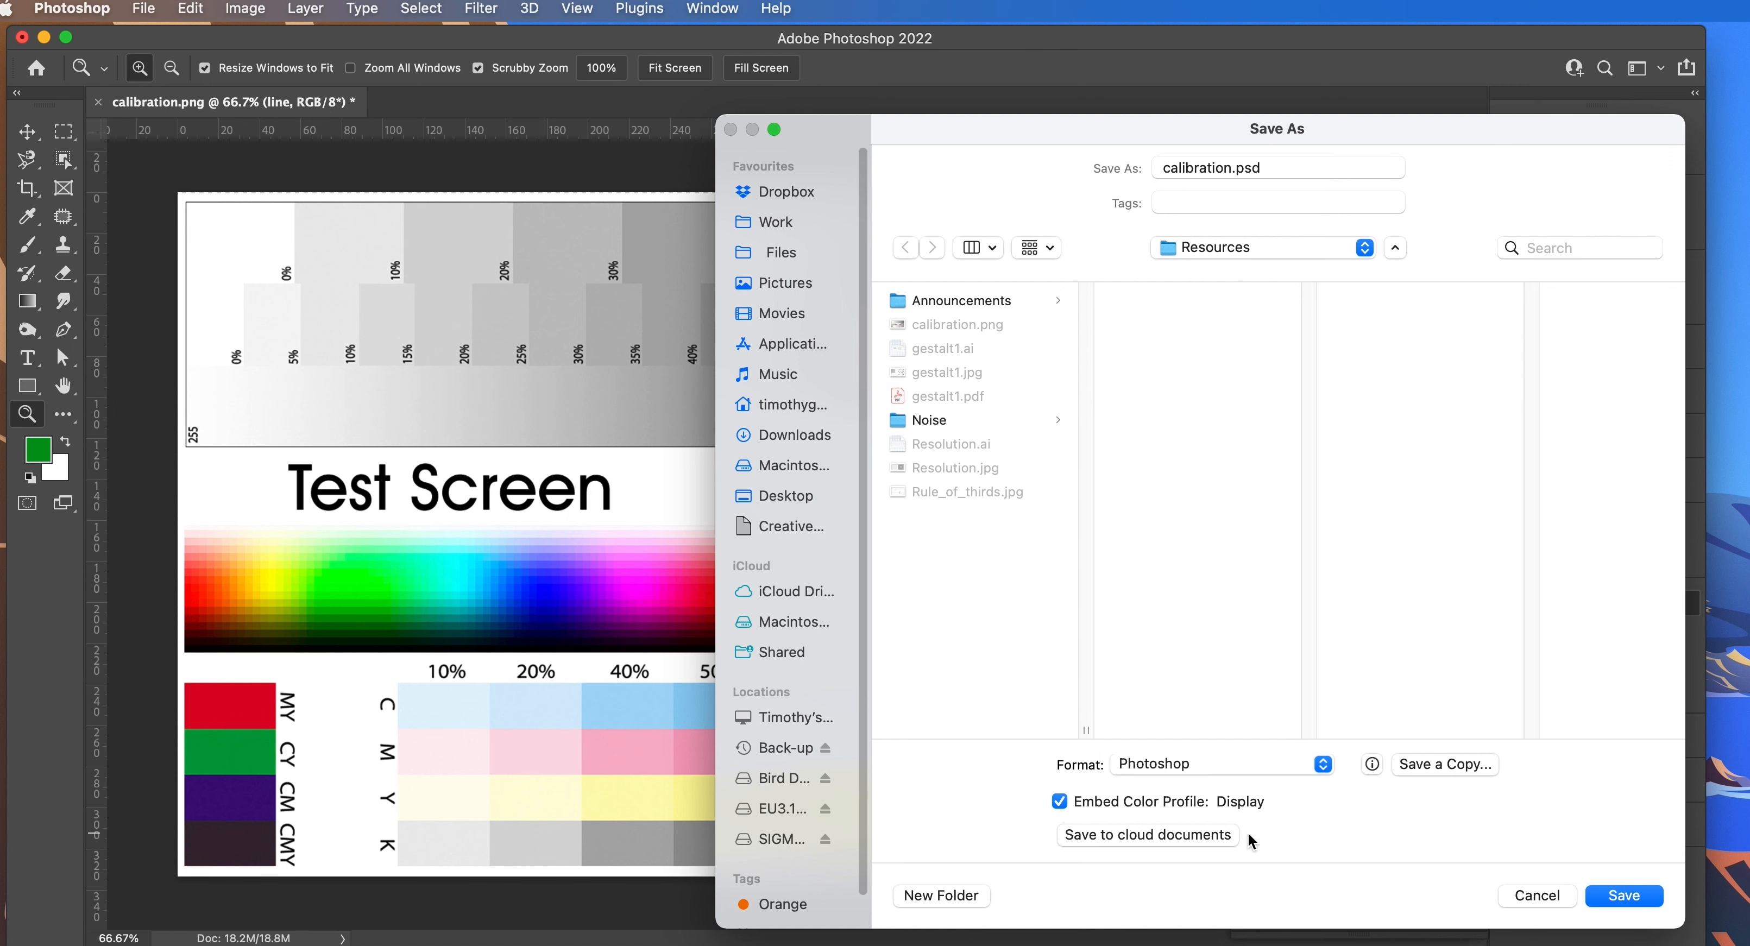
{"action": "left_click", "coordinate": [1323, 764]}
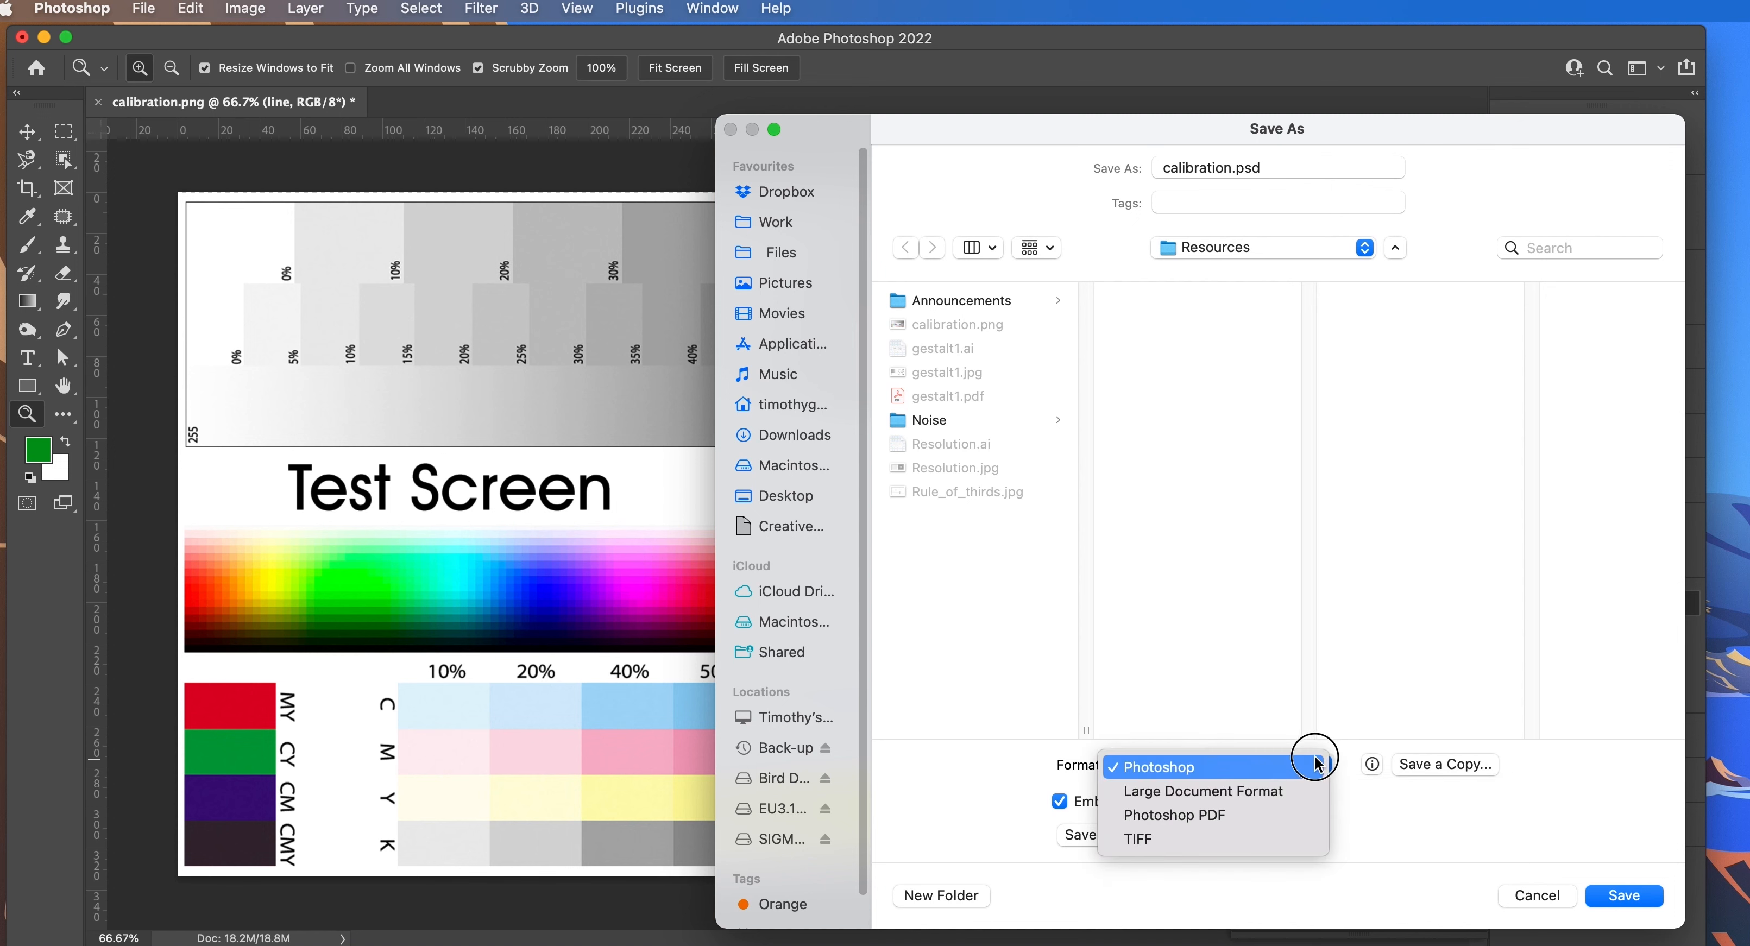
{"action": "left_click", "coordinate": [1219, 764]}
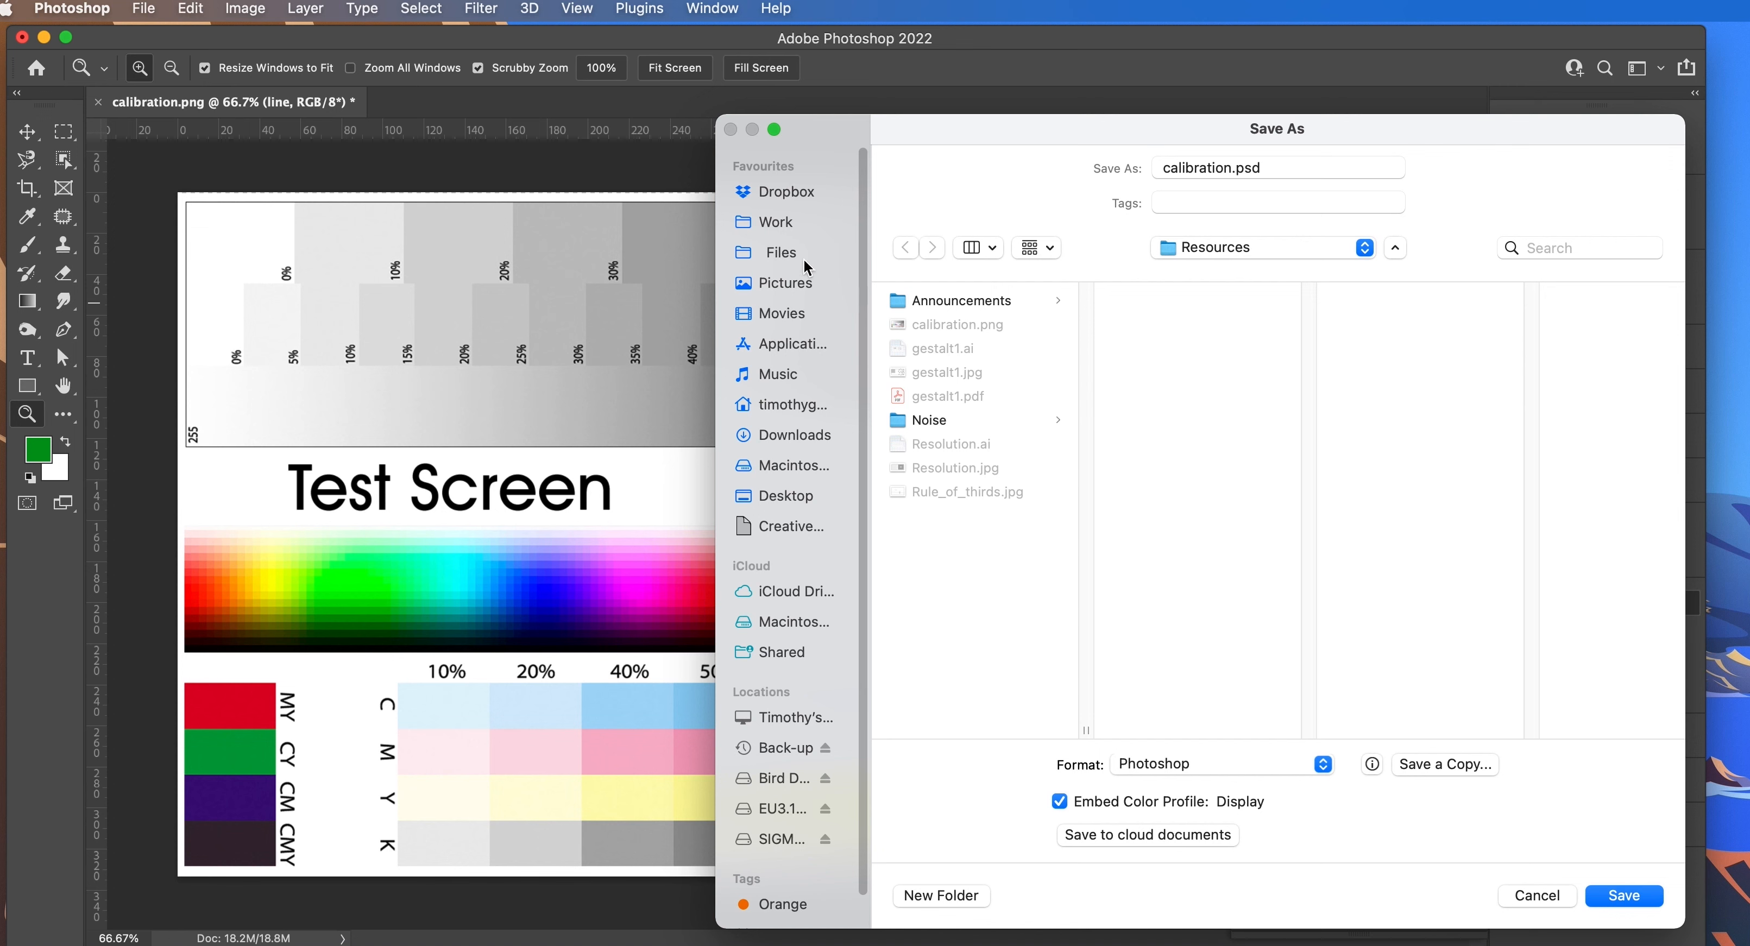
{"action": "left_click", "coordinate": [793, 510]}
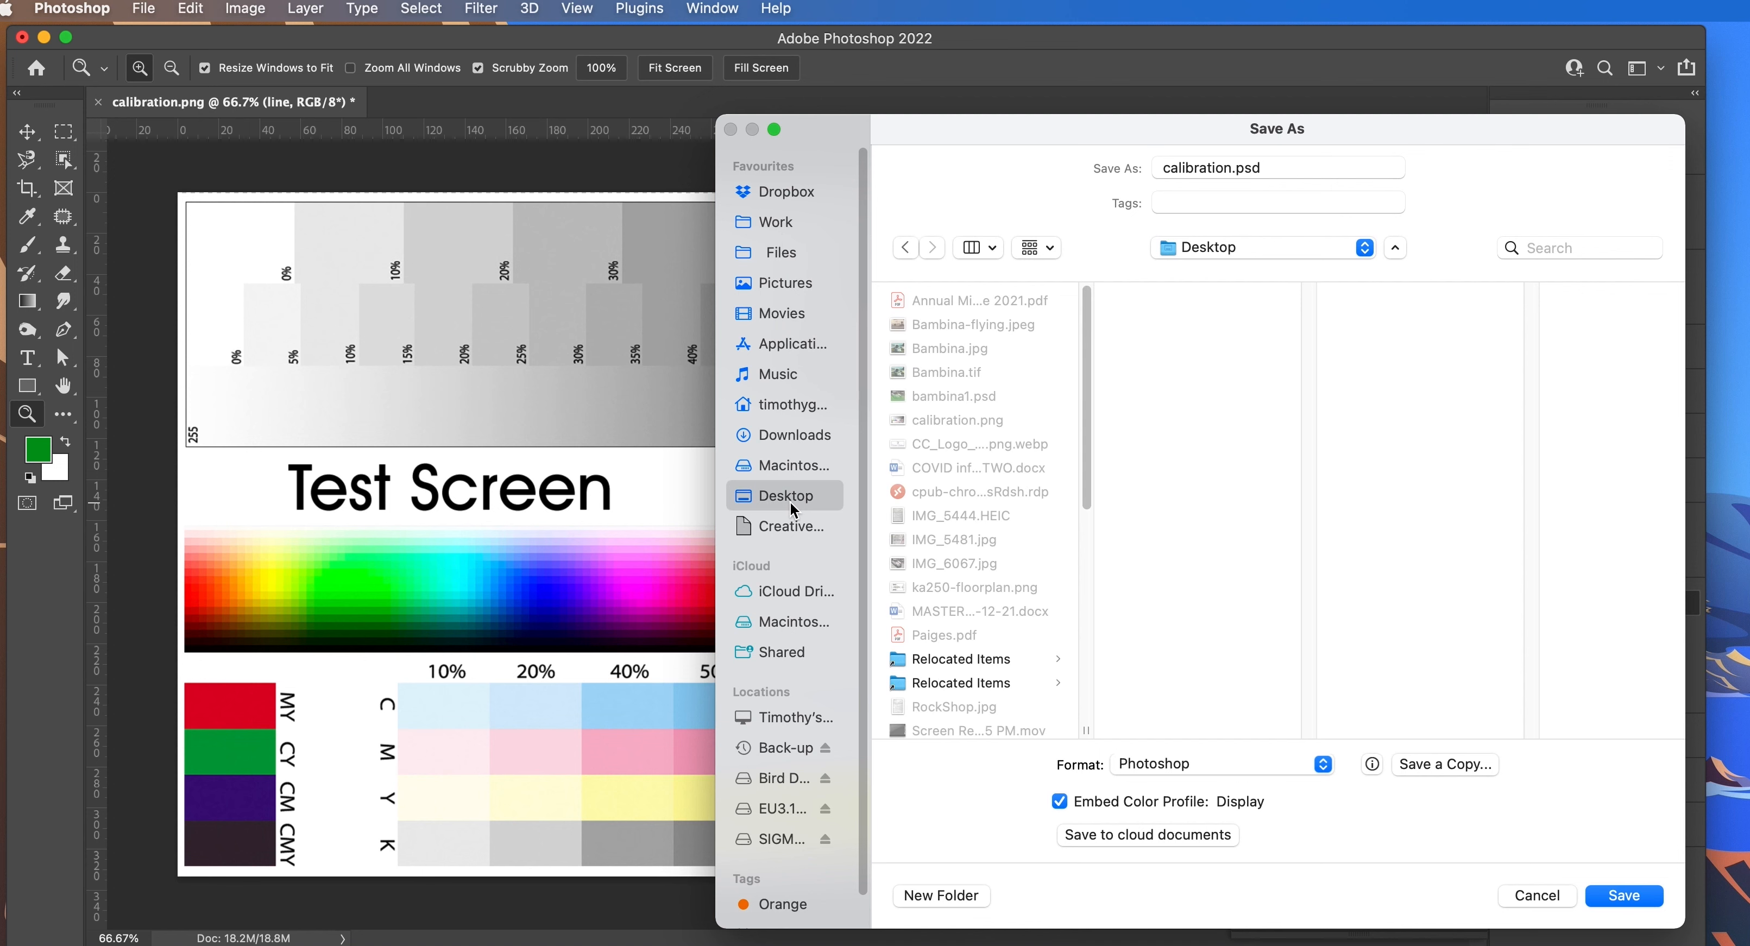
{"action": "left_click", "coordinate": [1230, 167]}
{"action": "type", "text": "1"}
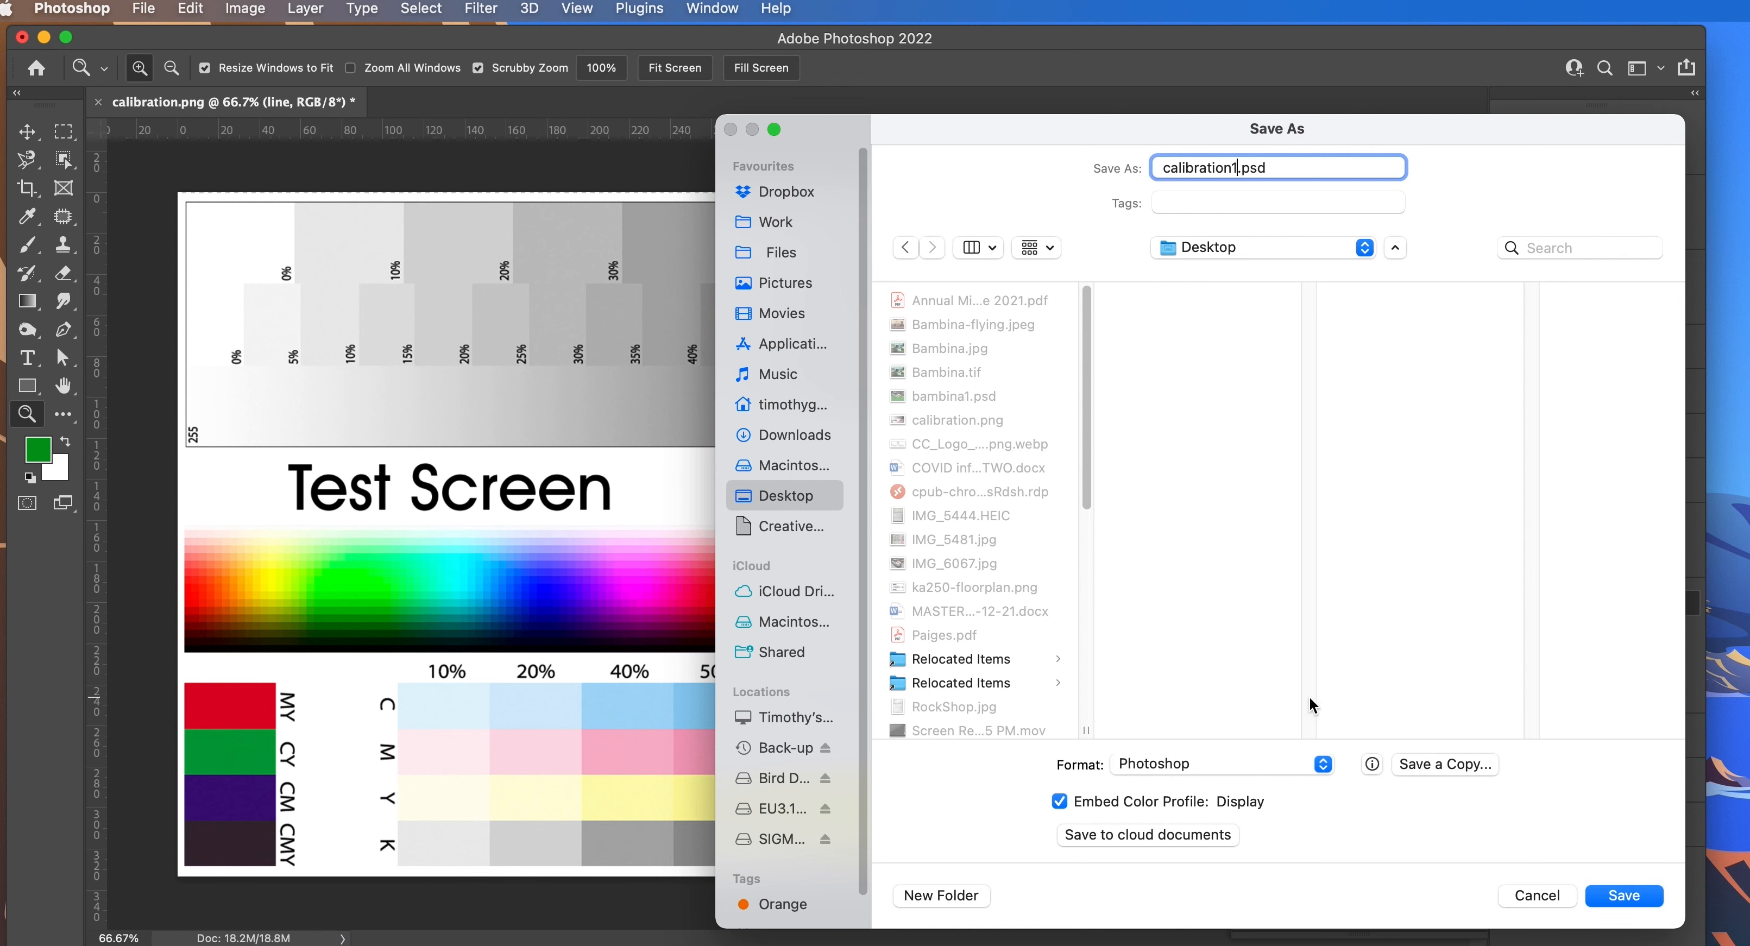
{"action": "left_click", "coordinate": [1628, 894]}
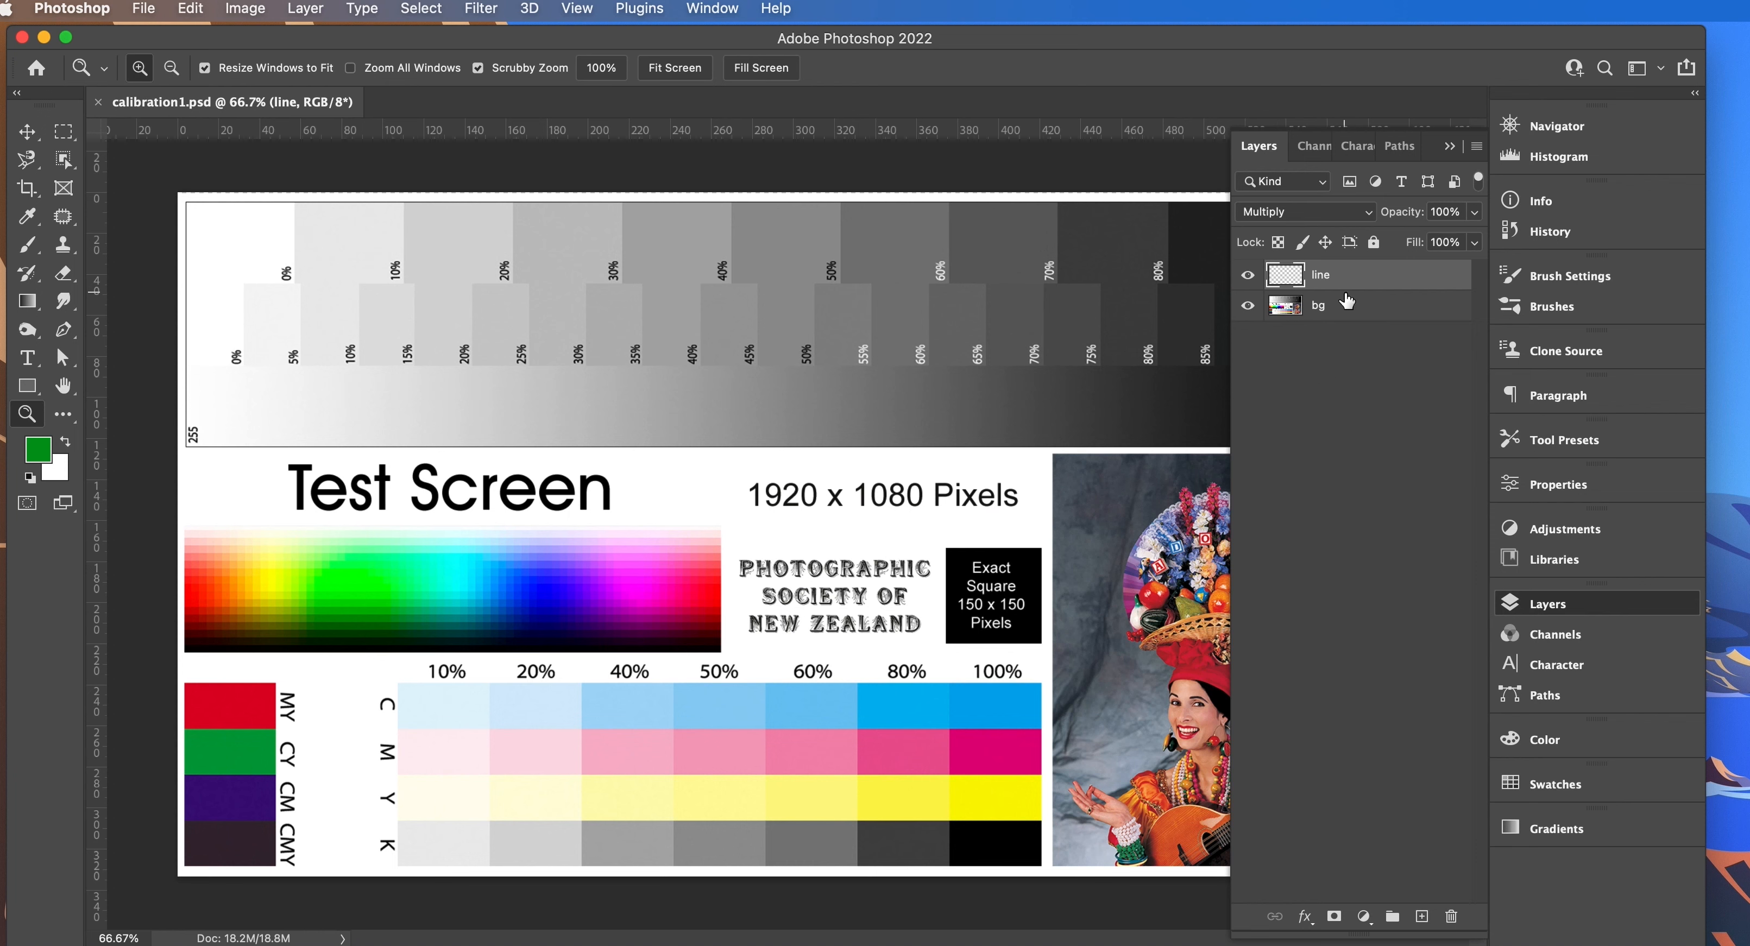
- Flatten the test screen image into a single background layer and open its Image Size settings
{"action": "left_click", "coordinate": [1477, 148]}
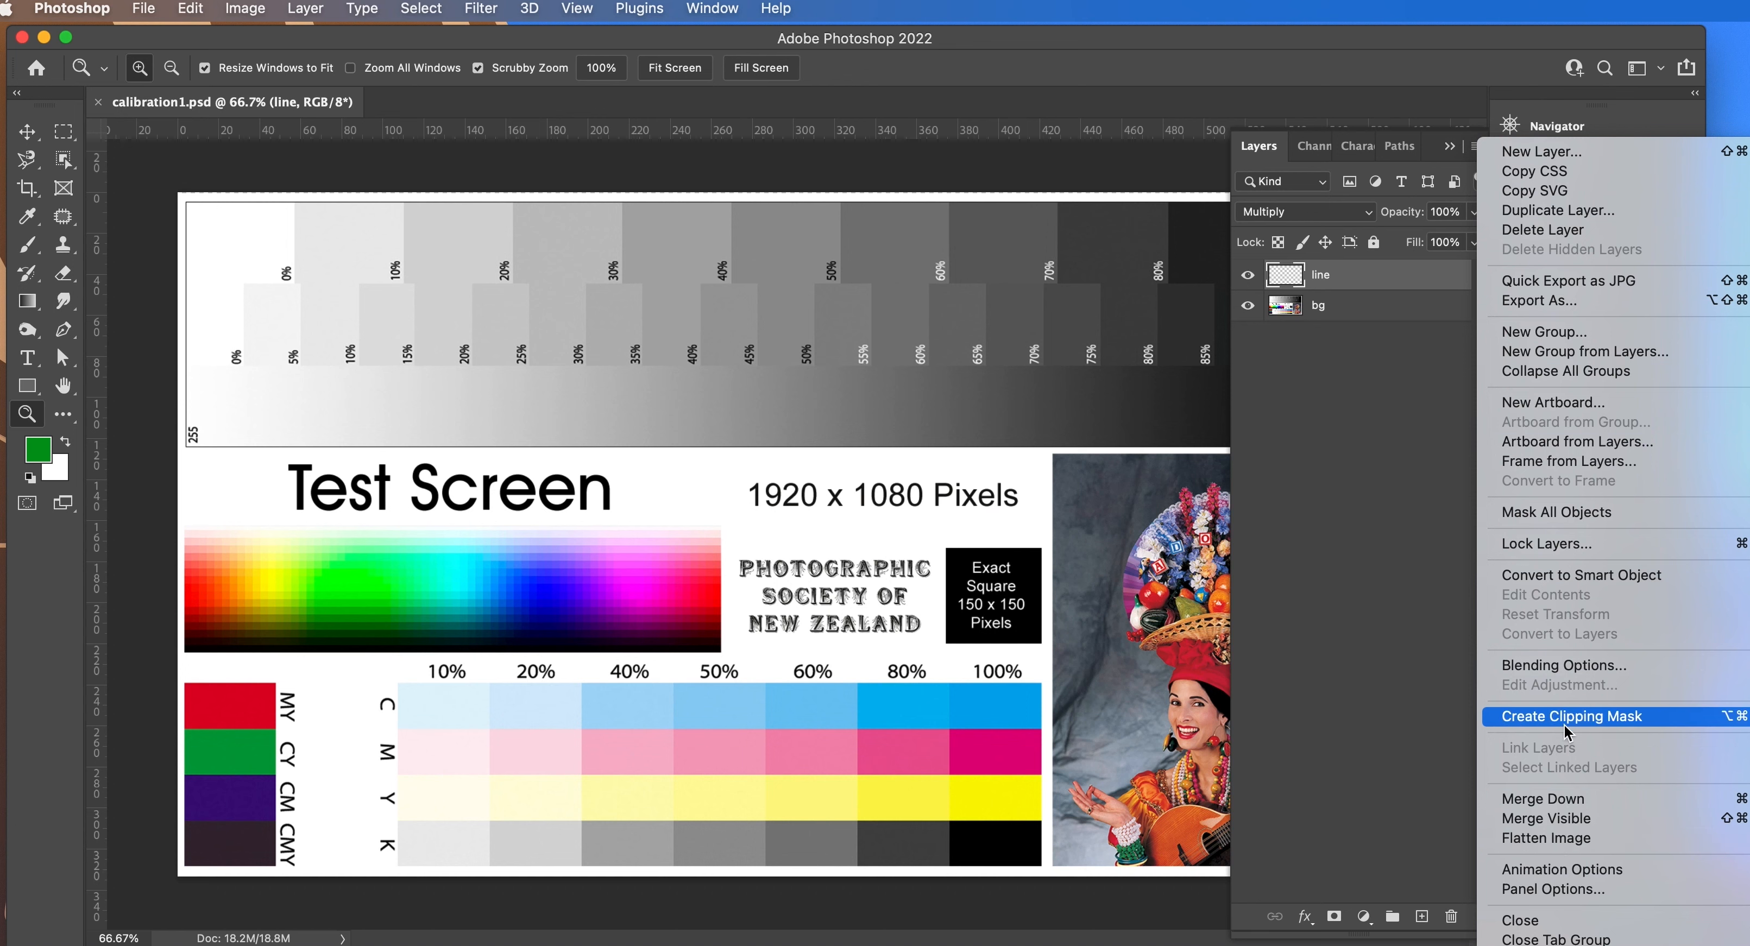
{"action": "left_click", "coordinate": [1576, 844]}
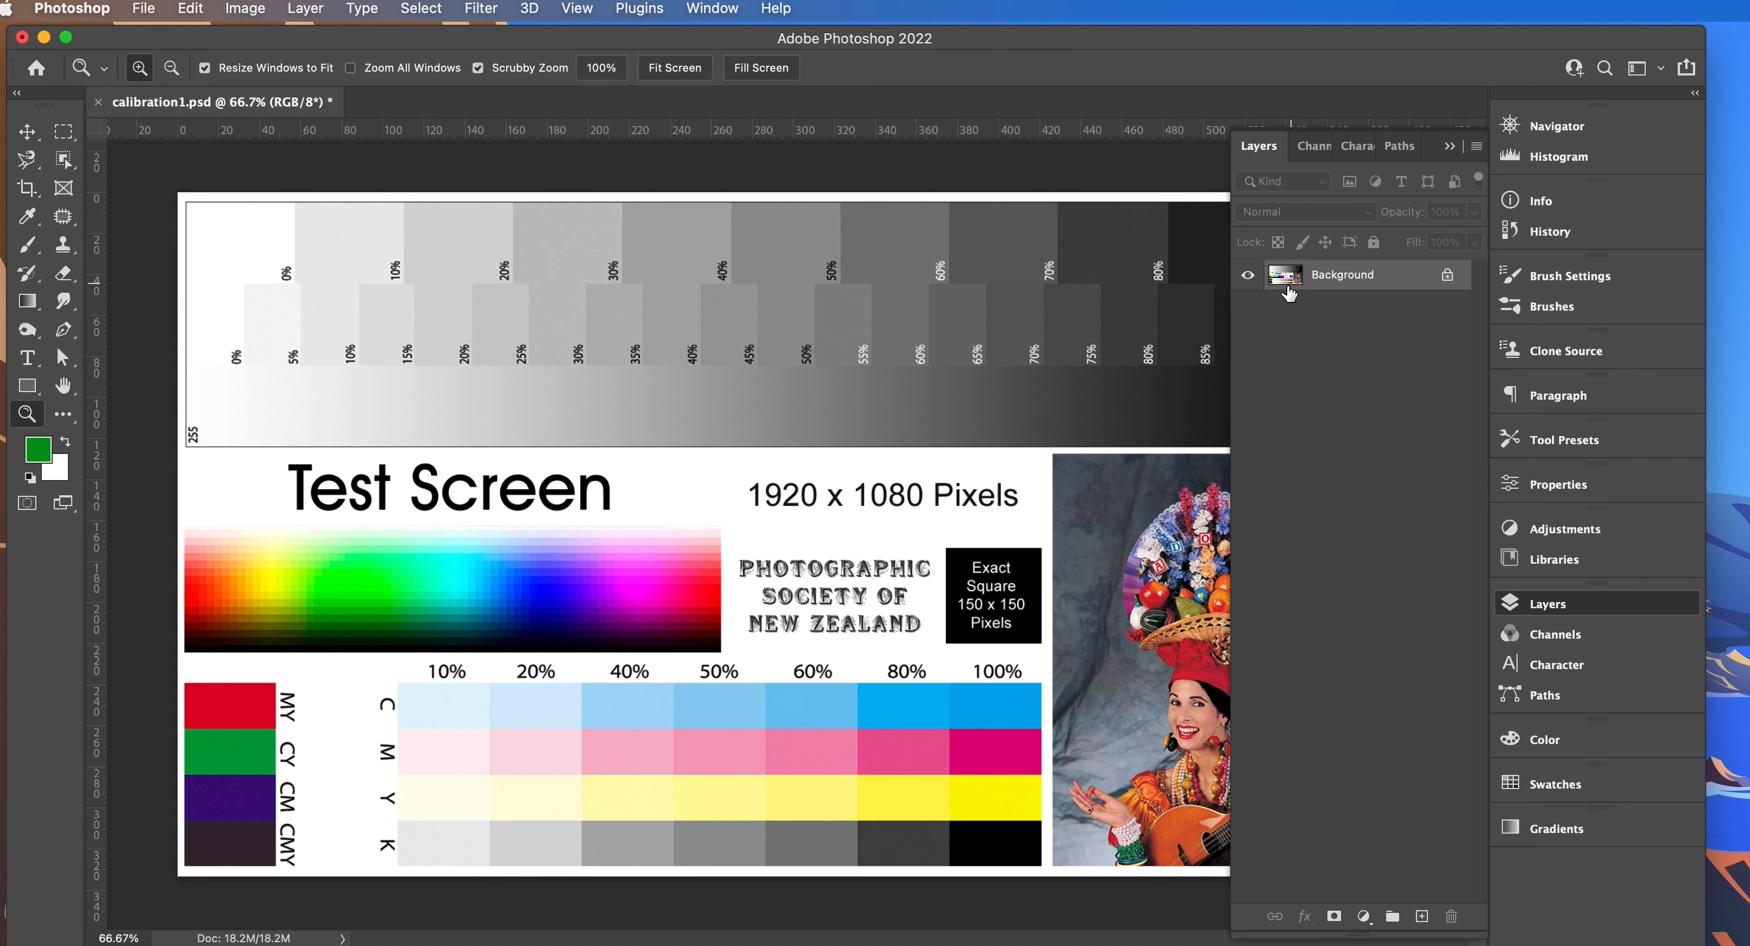
{"action": "left_click", "coordinate": [245, 9]}
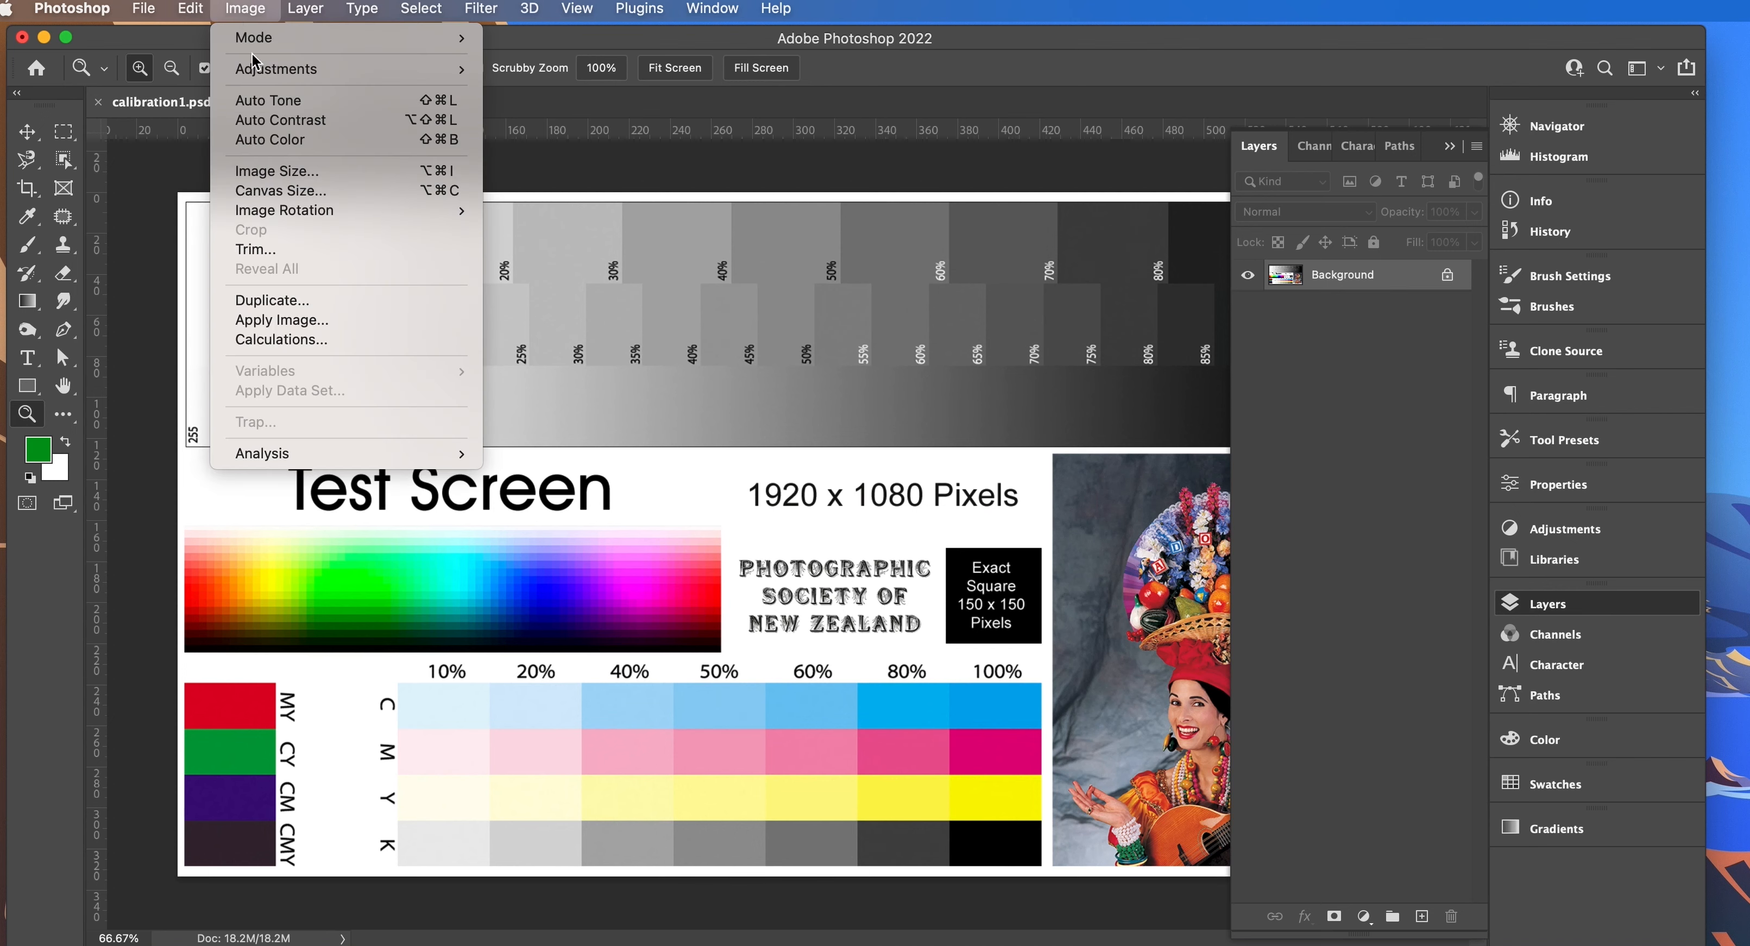
{"action": "left_click", "coordinate": [260, 169]}
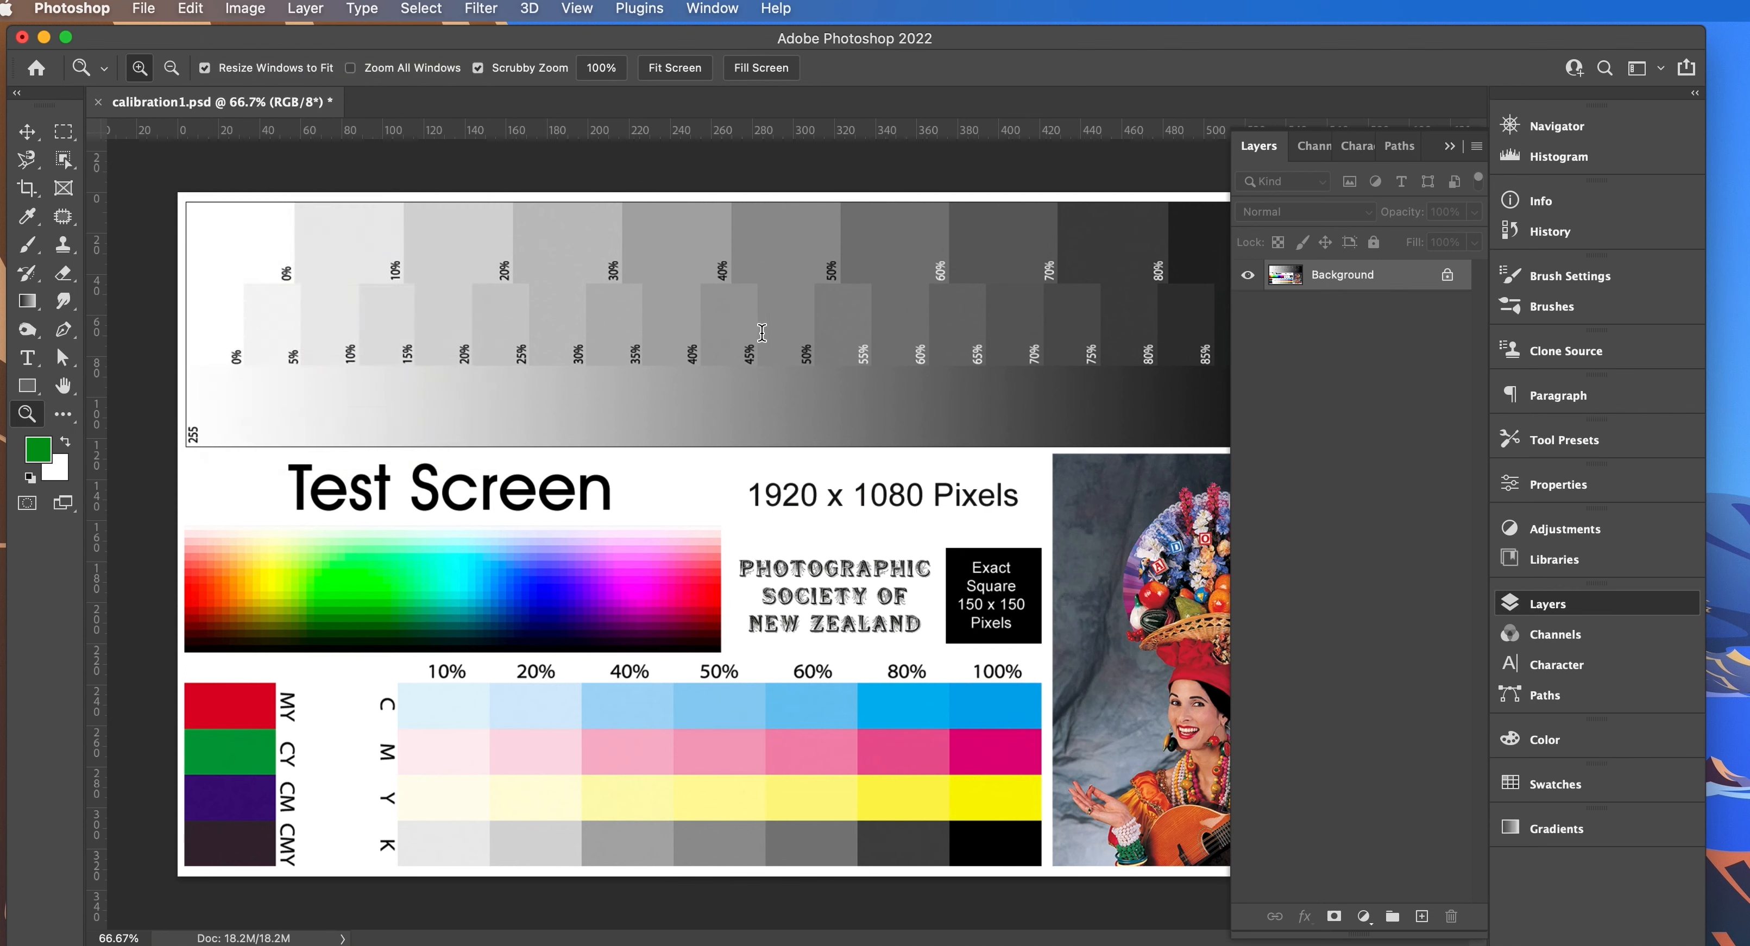
{"action": "left_click_drag", "start_coordinate": [568, 178], "coordinate": [628, 195]}
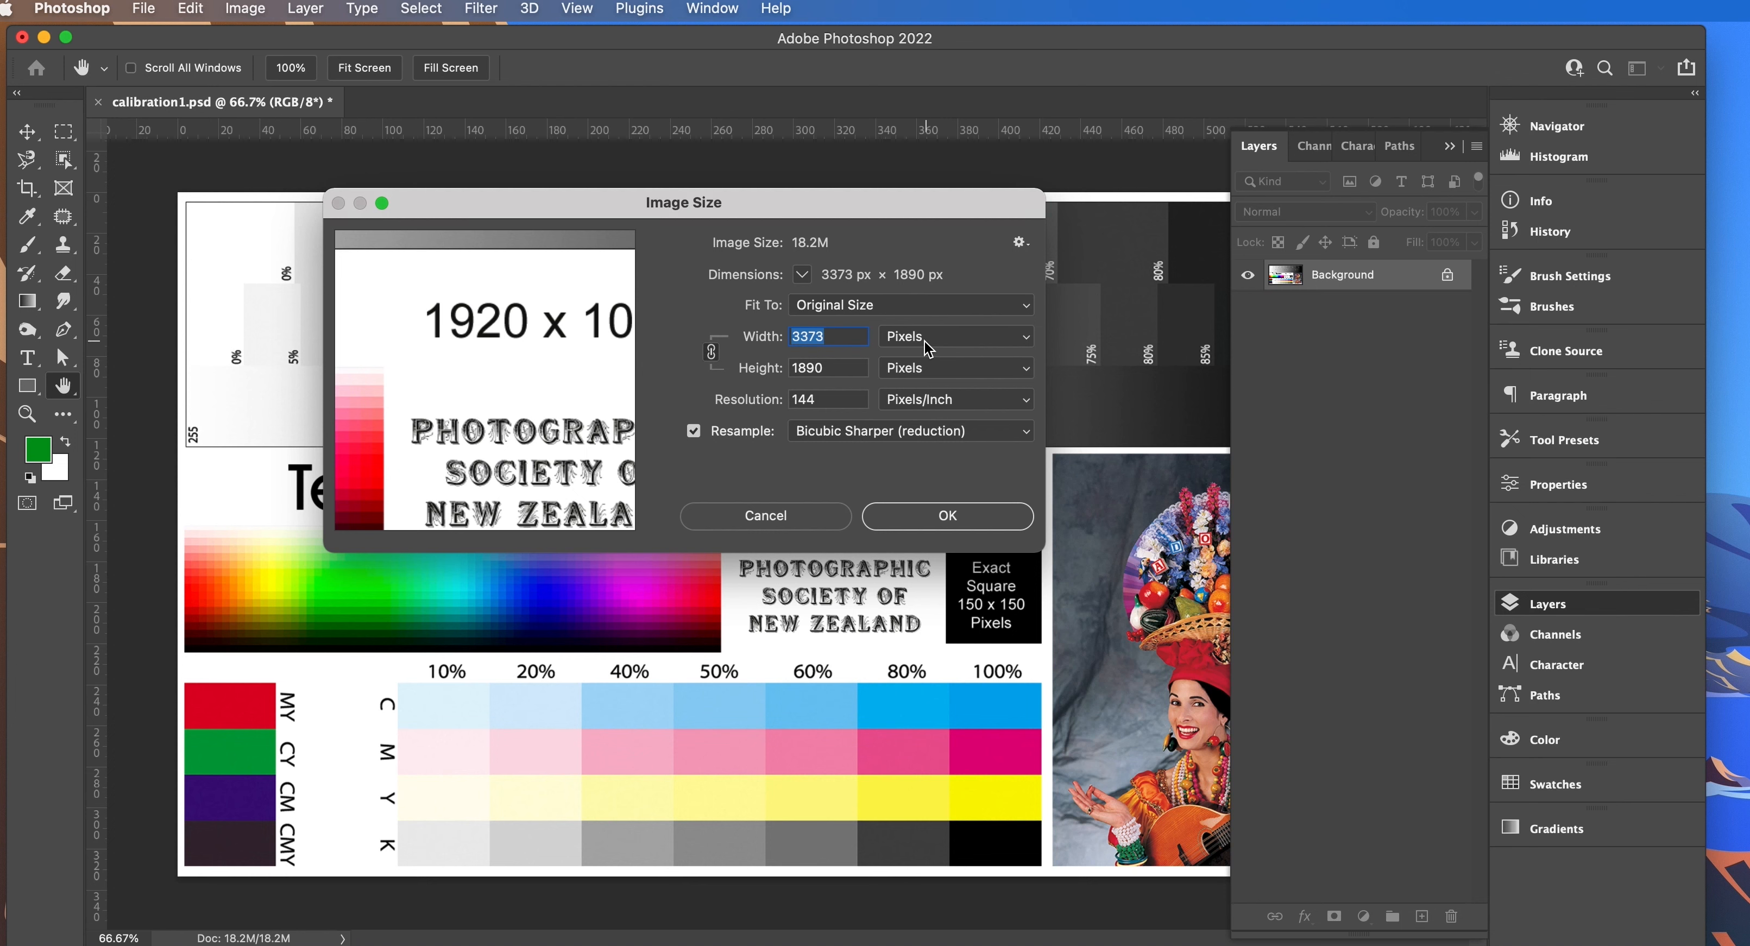
- Compare the image dimensions in millimetres and pixels, and toggle the width-height link off and on
{"action": "left_click", "coordinate": [961, 343]}
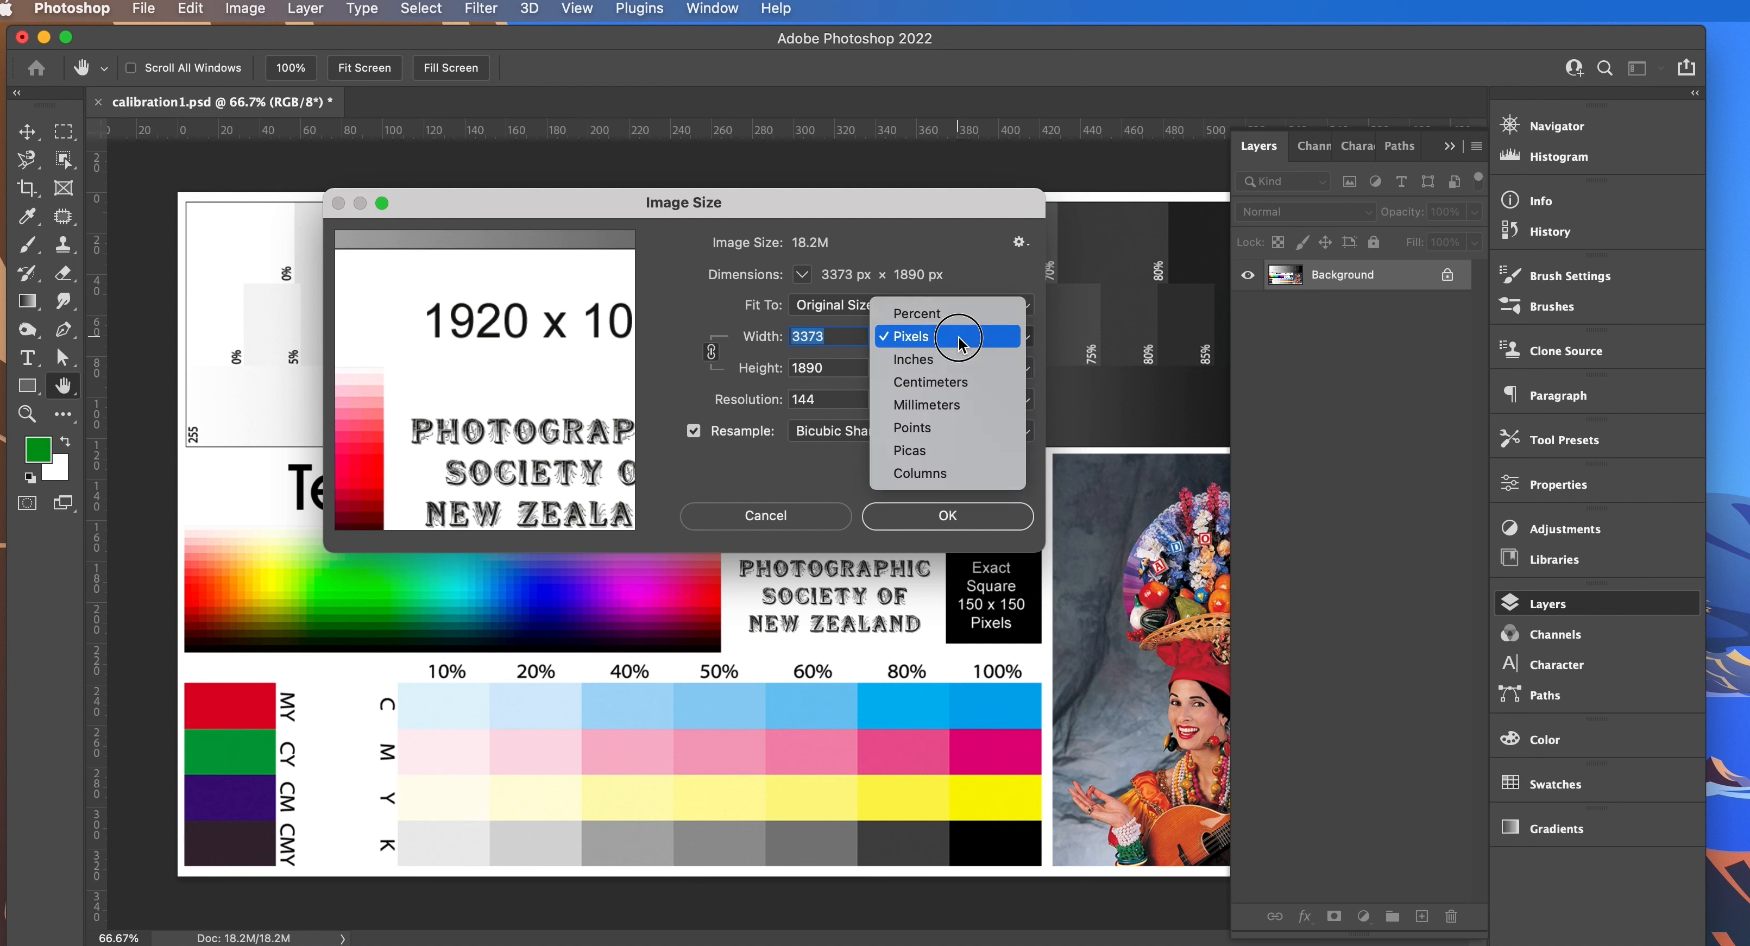
{"action": "left_click", "coordinate": [951, 405]}
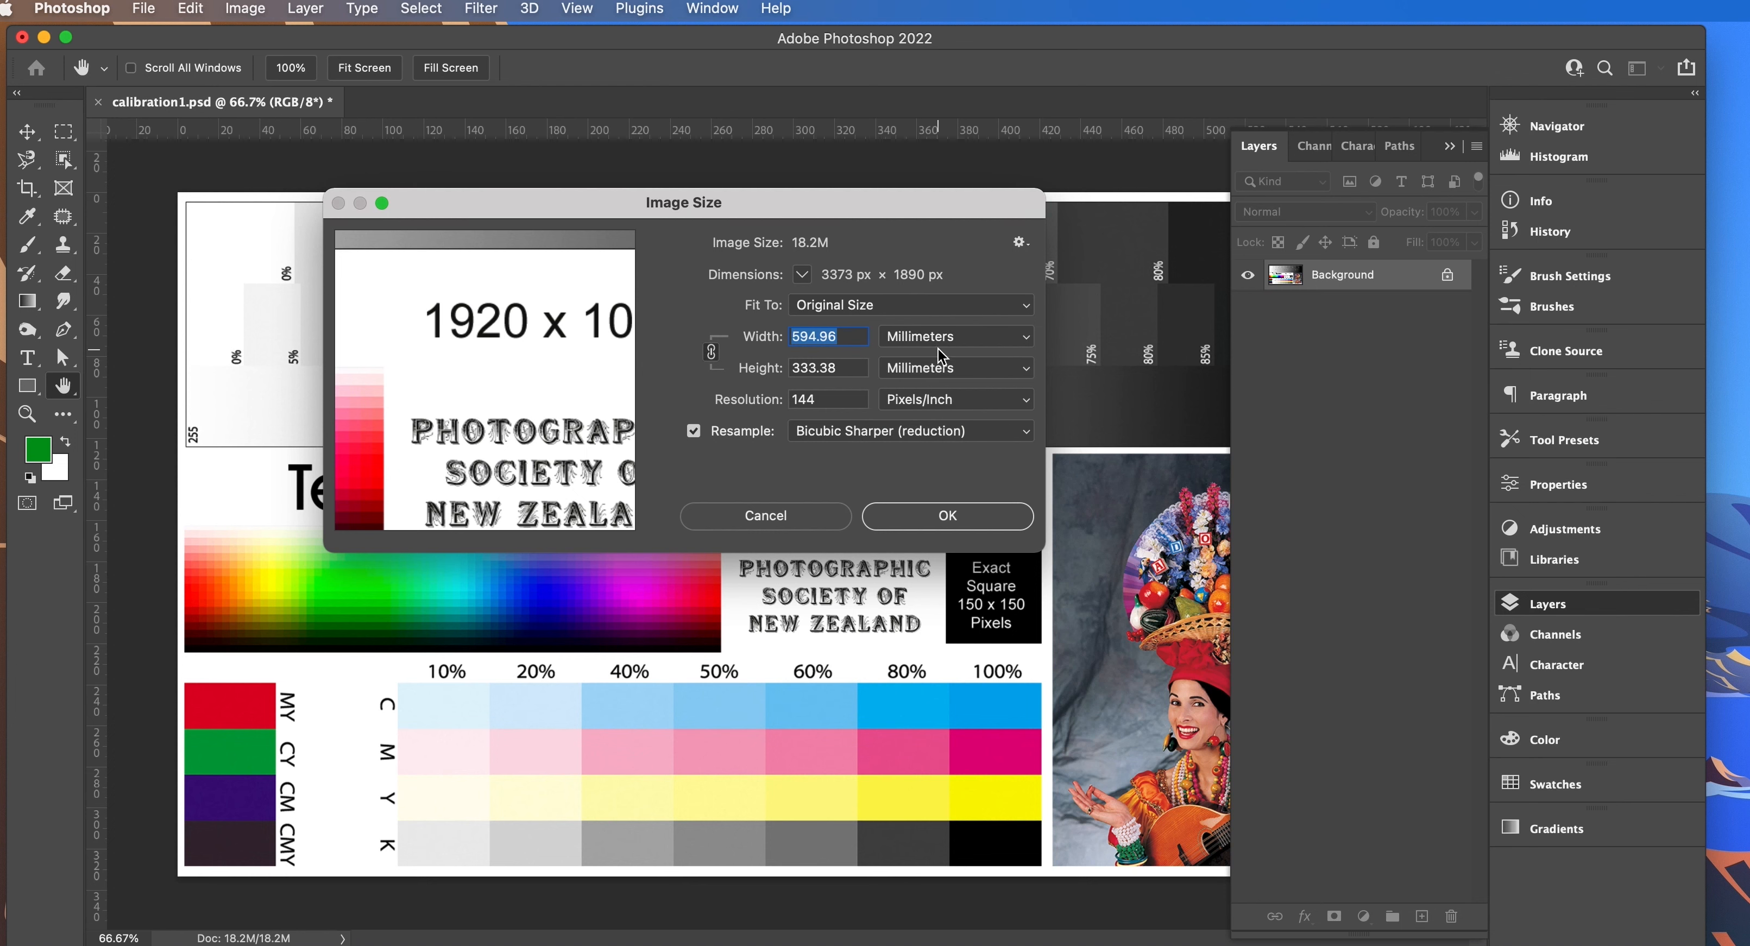
{"action": "left_click", "coordinate": [940, 338]}
{"action": "left_click", "coordinate": [920, 275]}
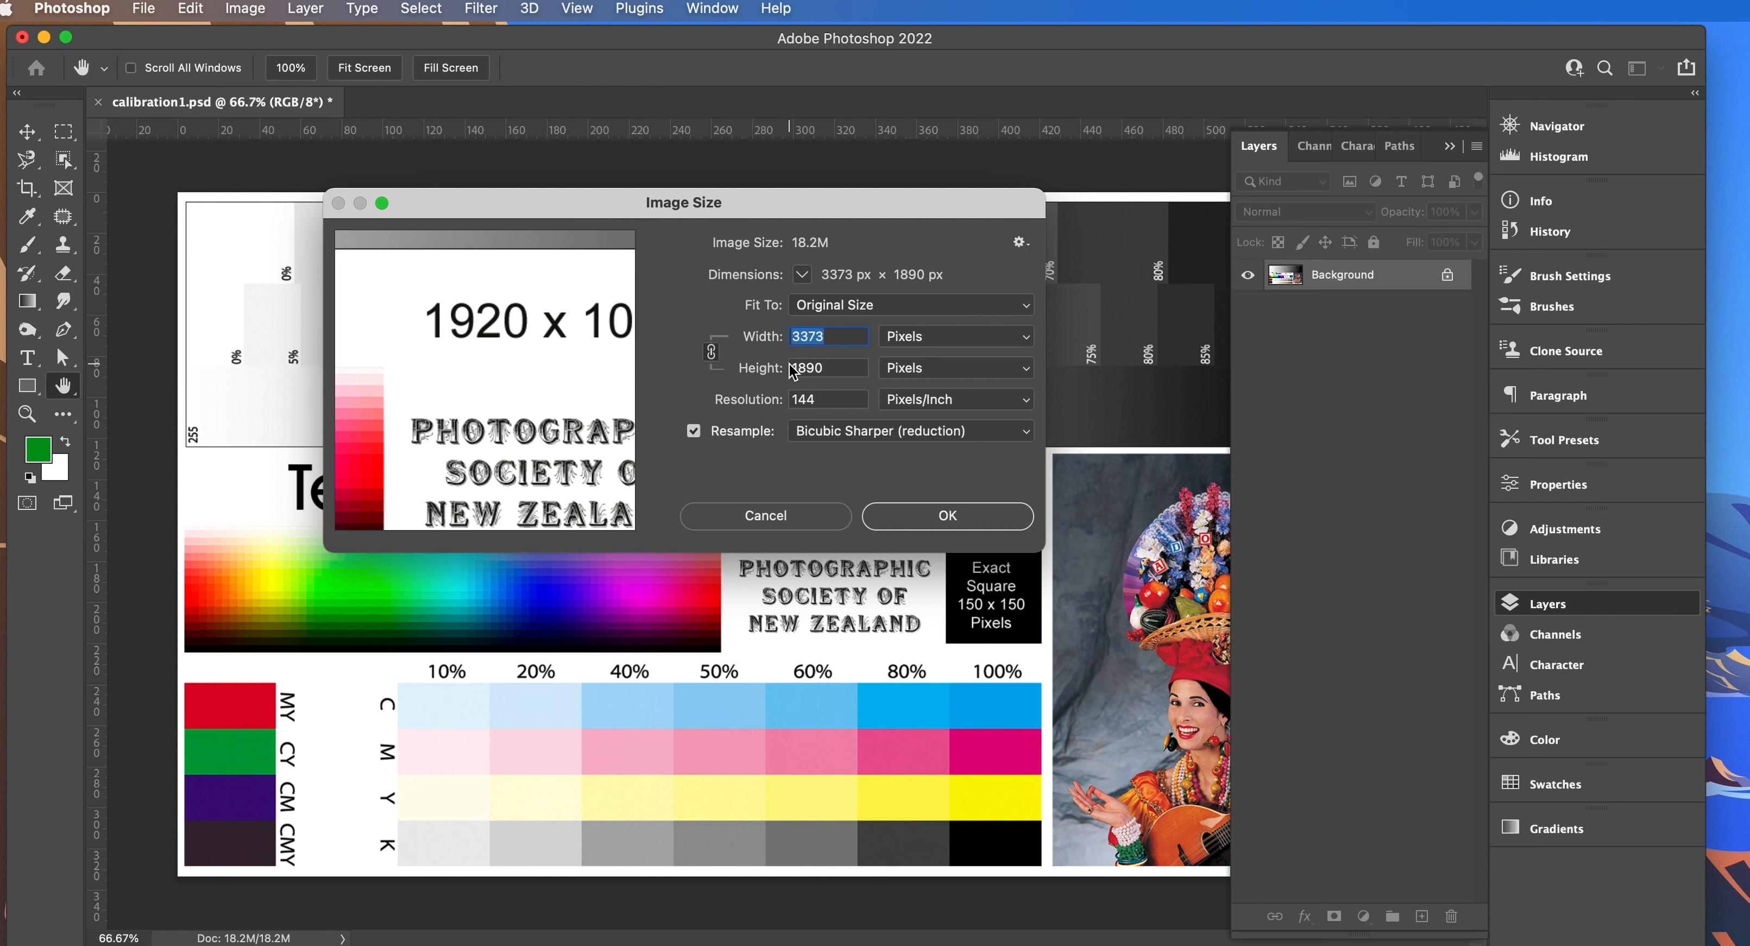
{"action": "left_click", "coordinate": [710, 352]}
{"action": "left_click", "coordinate": [711, 352]}
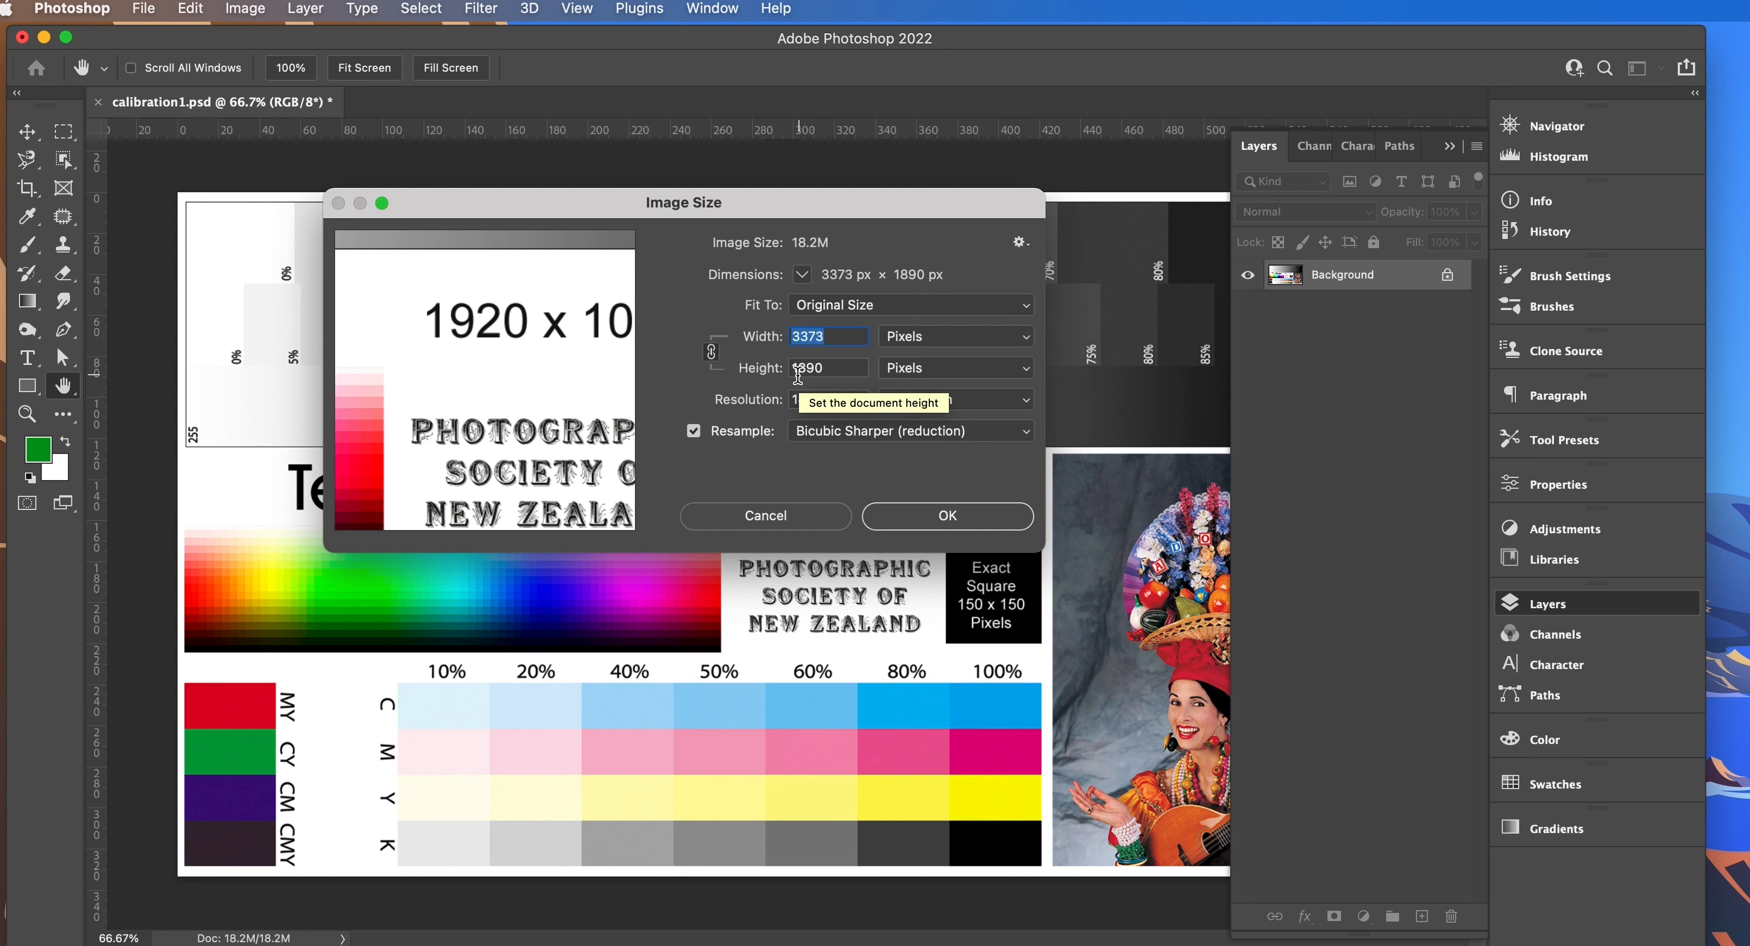
- Resample the image to 72 pixels/inch and a width of 1500 pixels, keeping its proportions
{"action": "left_click", "coordinate": [829, 400]}
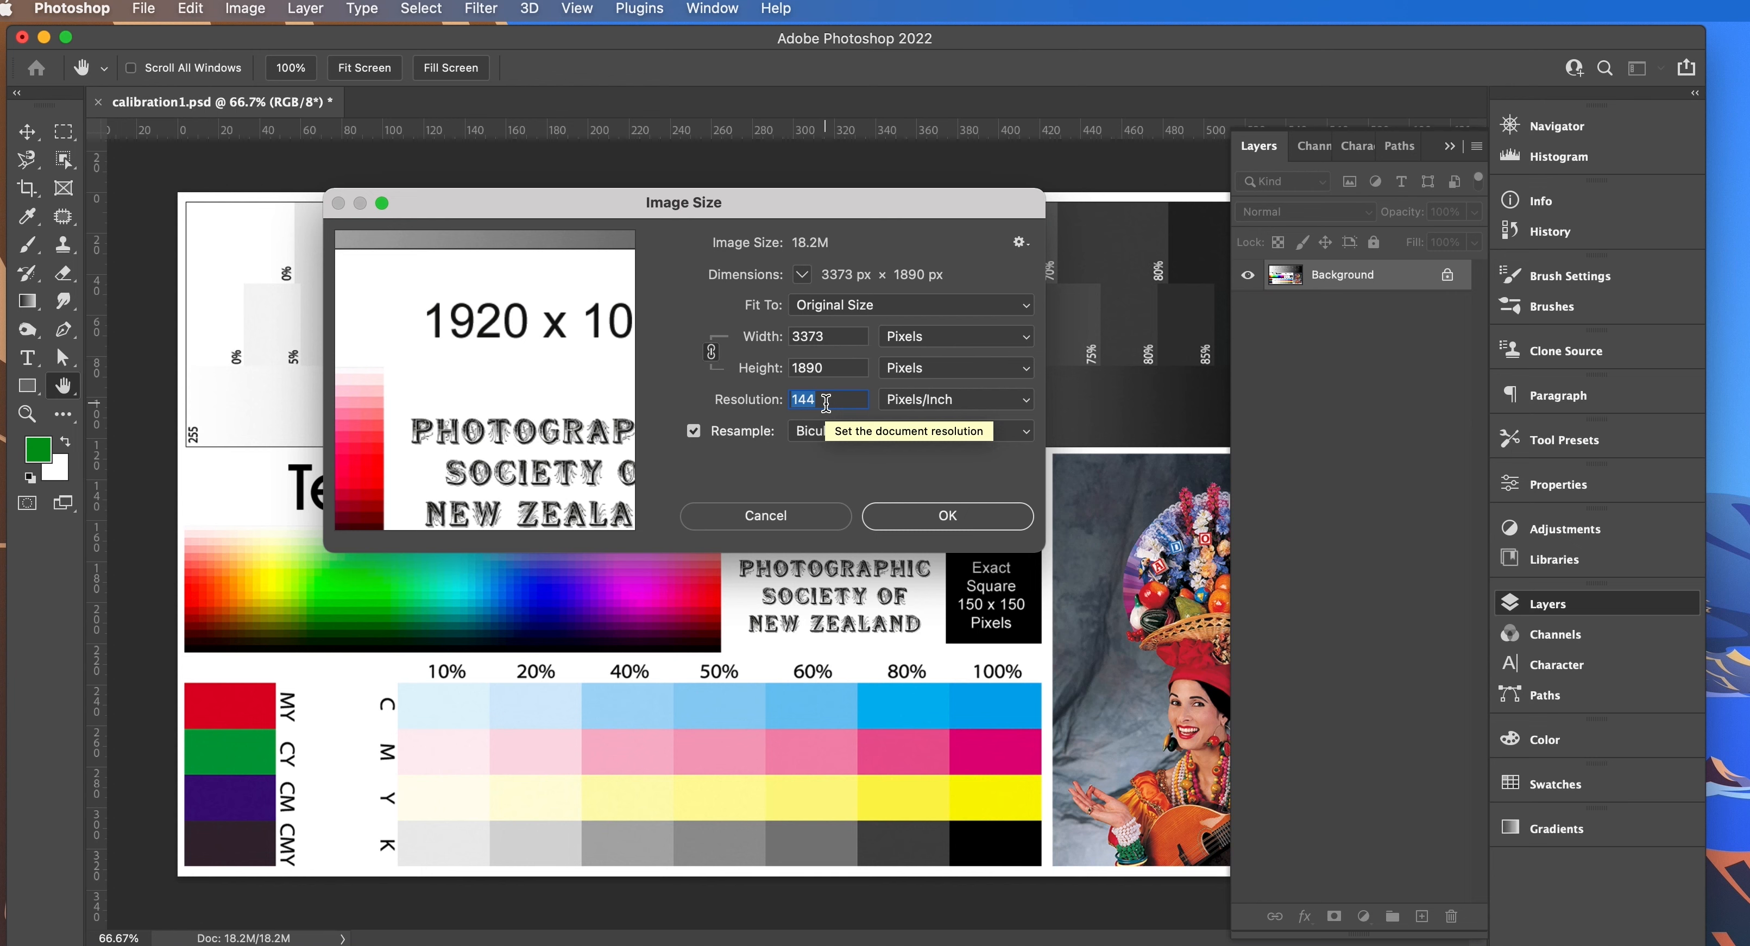
{"action": "type", "text": "72"}
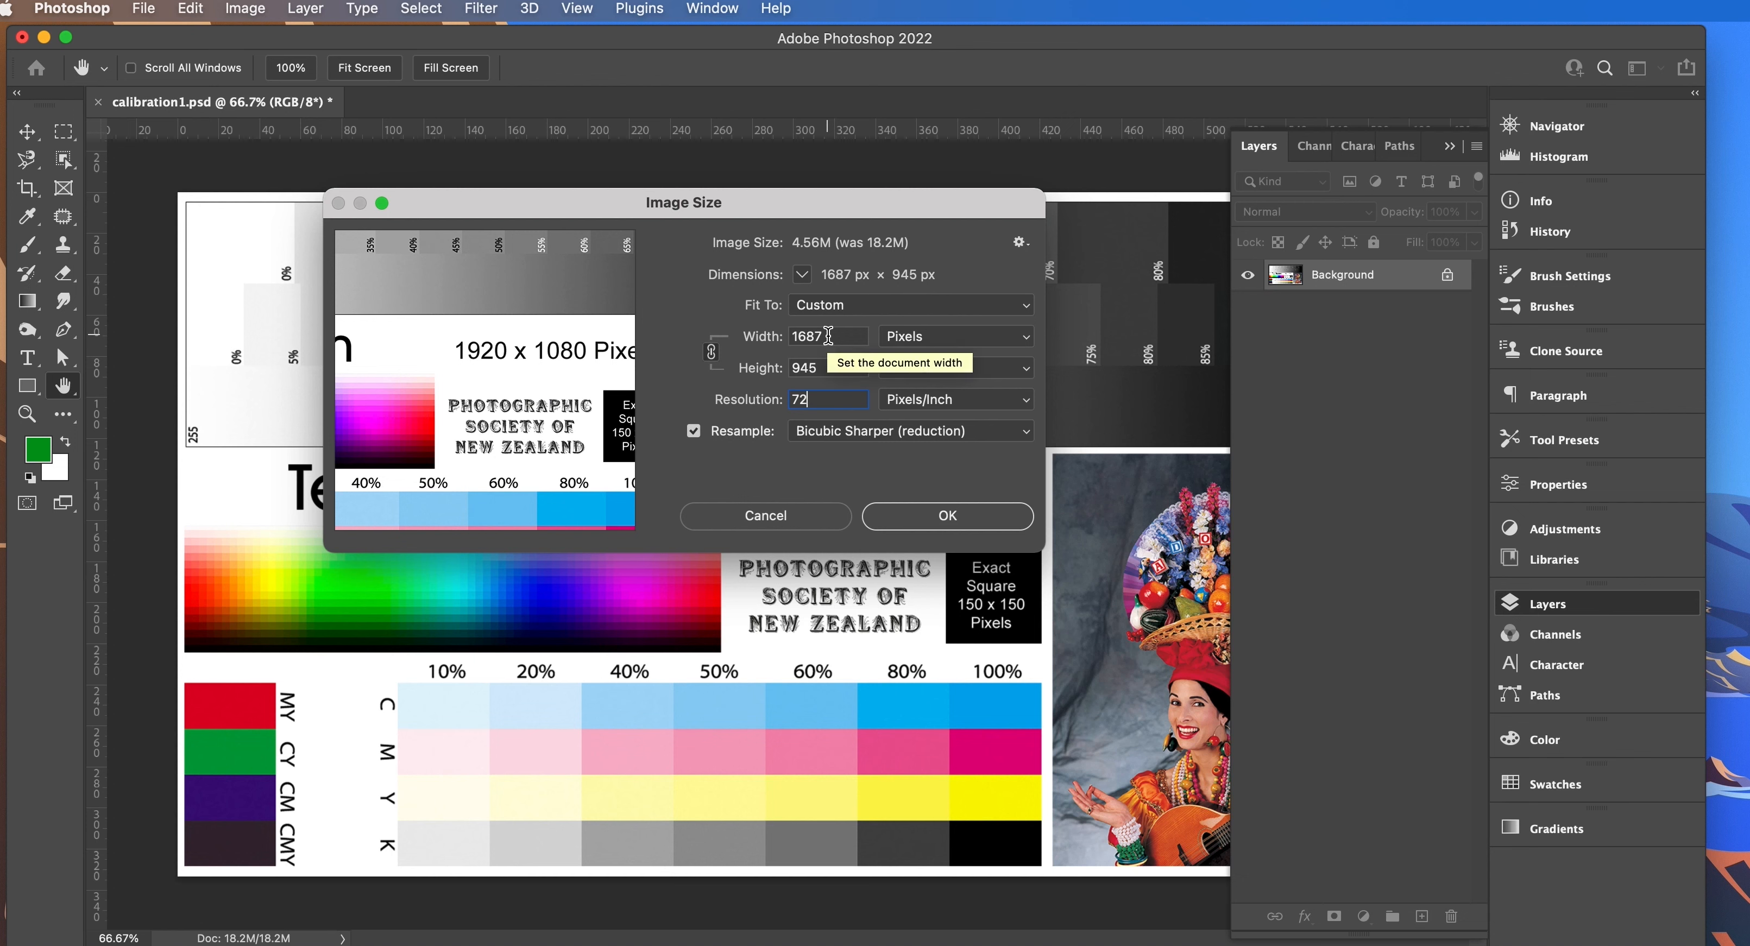
{"action": "double_click", "coordinate": [802, 335]}
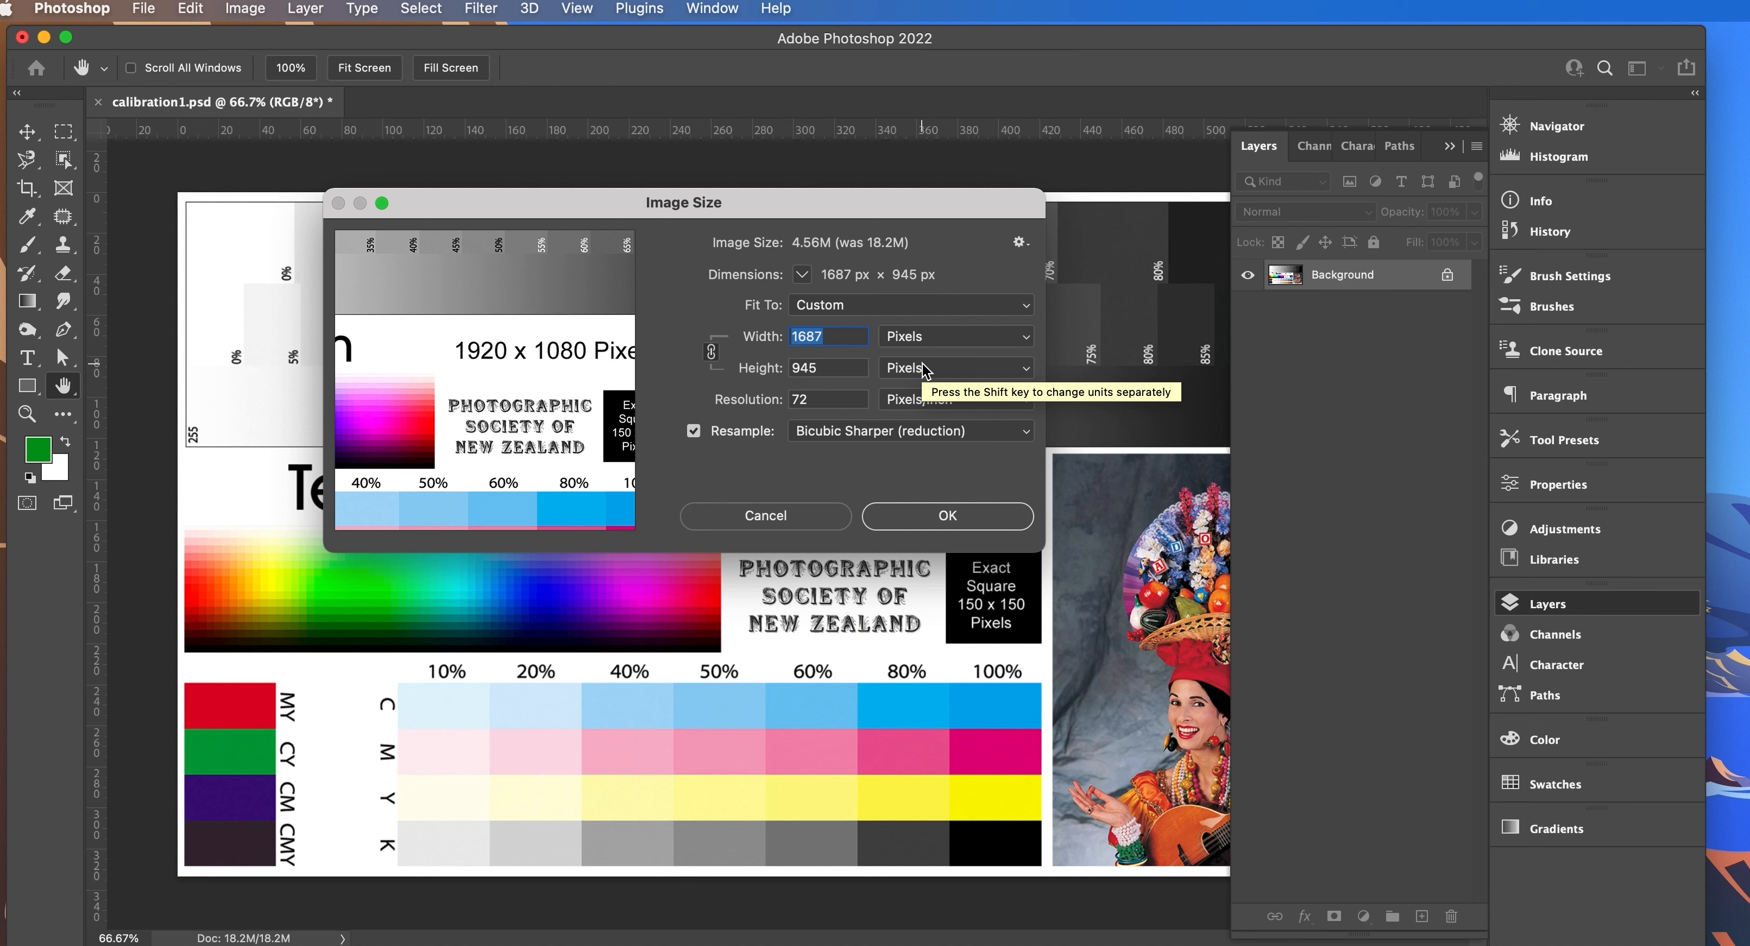
{"action": "type", "text": "1500"}
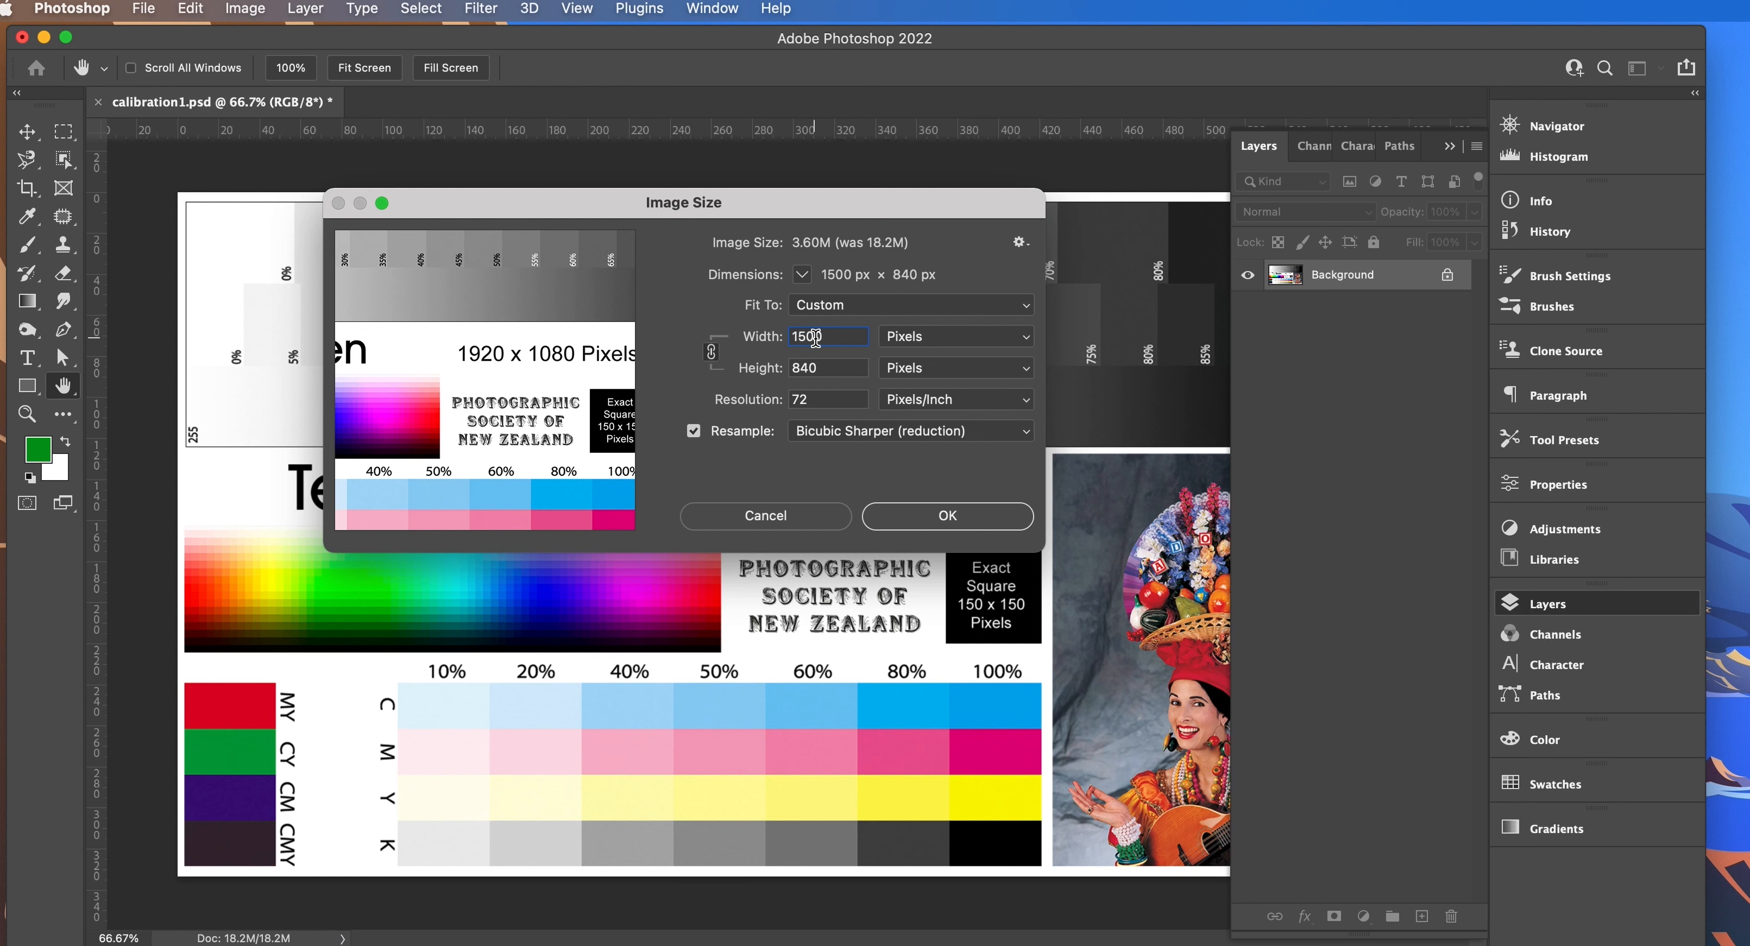
{"action": "left_click", "coordinate": [947, 516]}
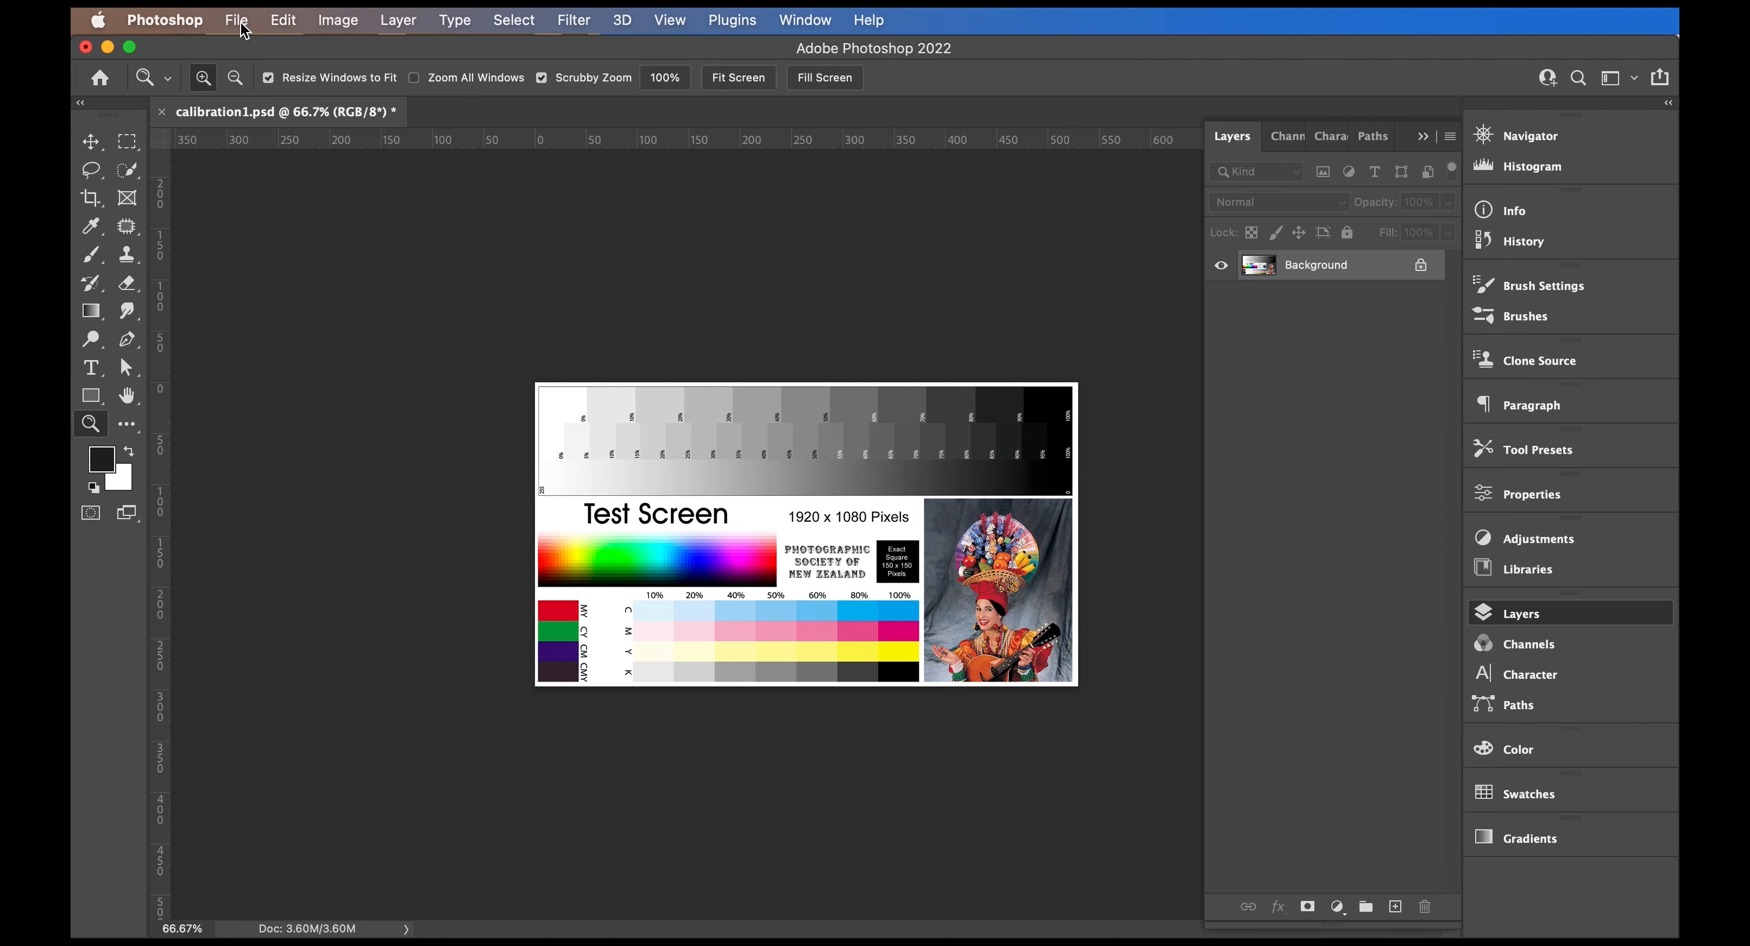
- Set up saving the resized image to the Desktop in JPEG format, and open its base file name for editing
{"action": "left_click", "coordinate": [238, 21]}
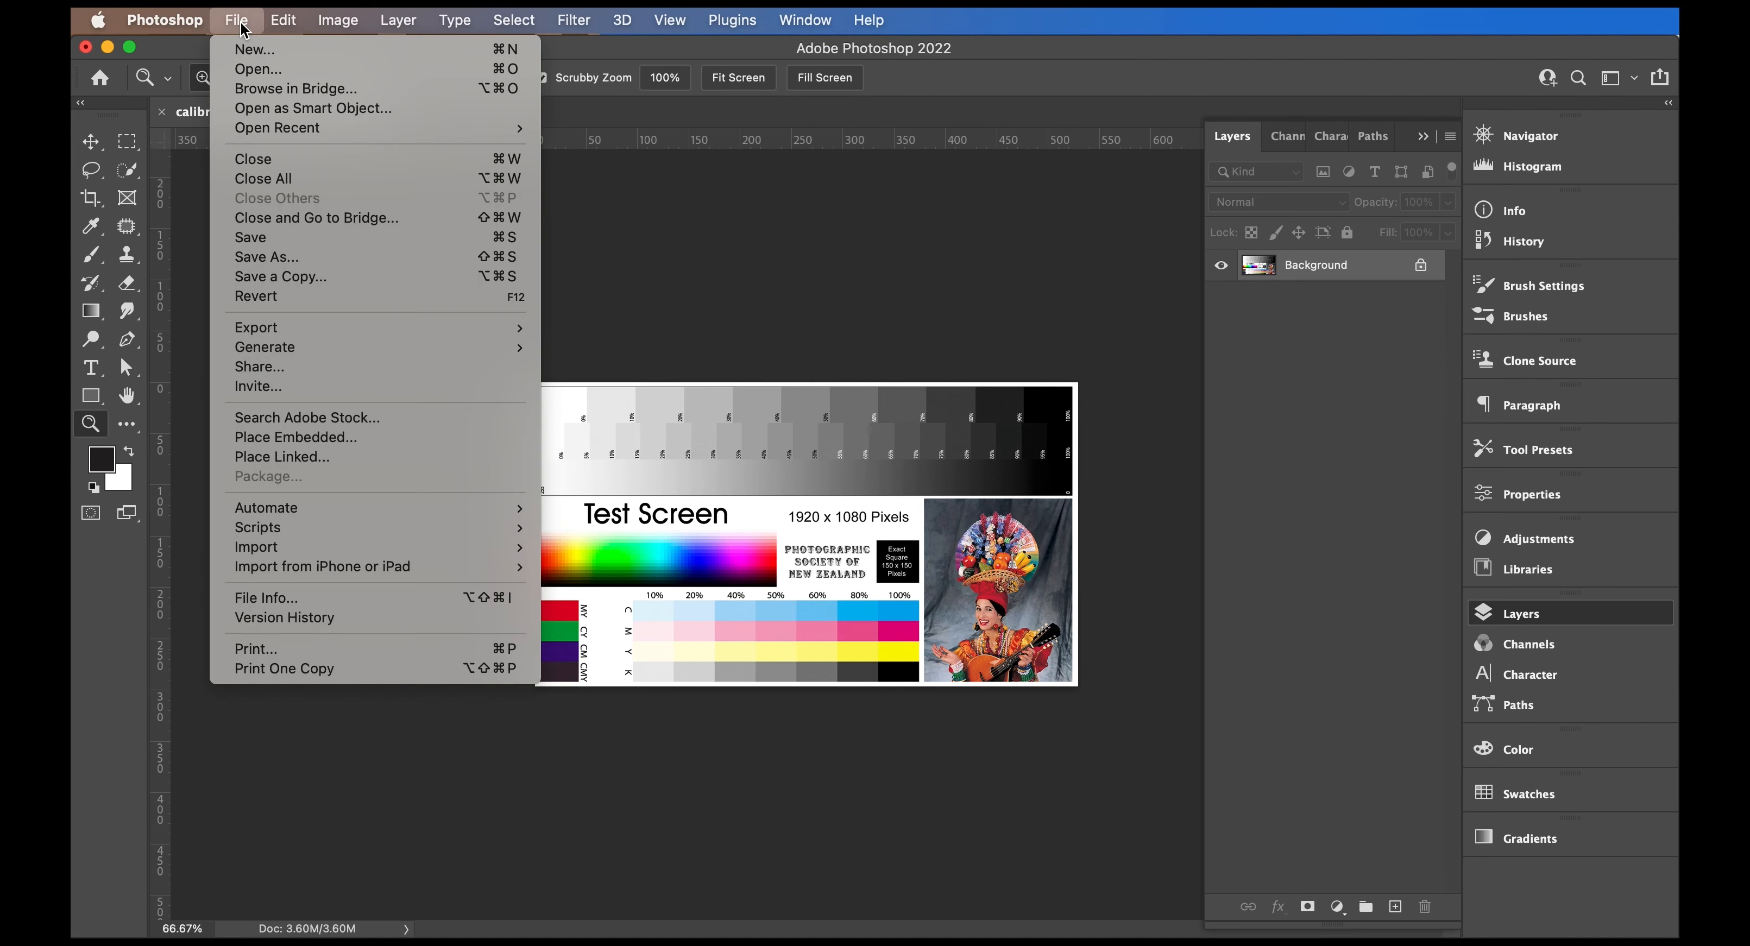
{"action": "left_click", "coordinate": [316, 256]}
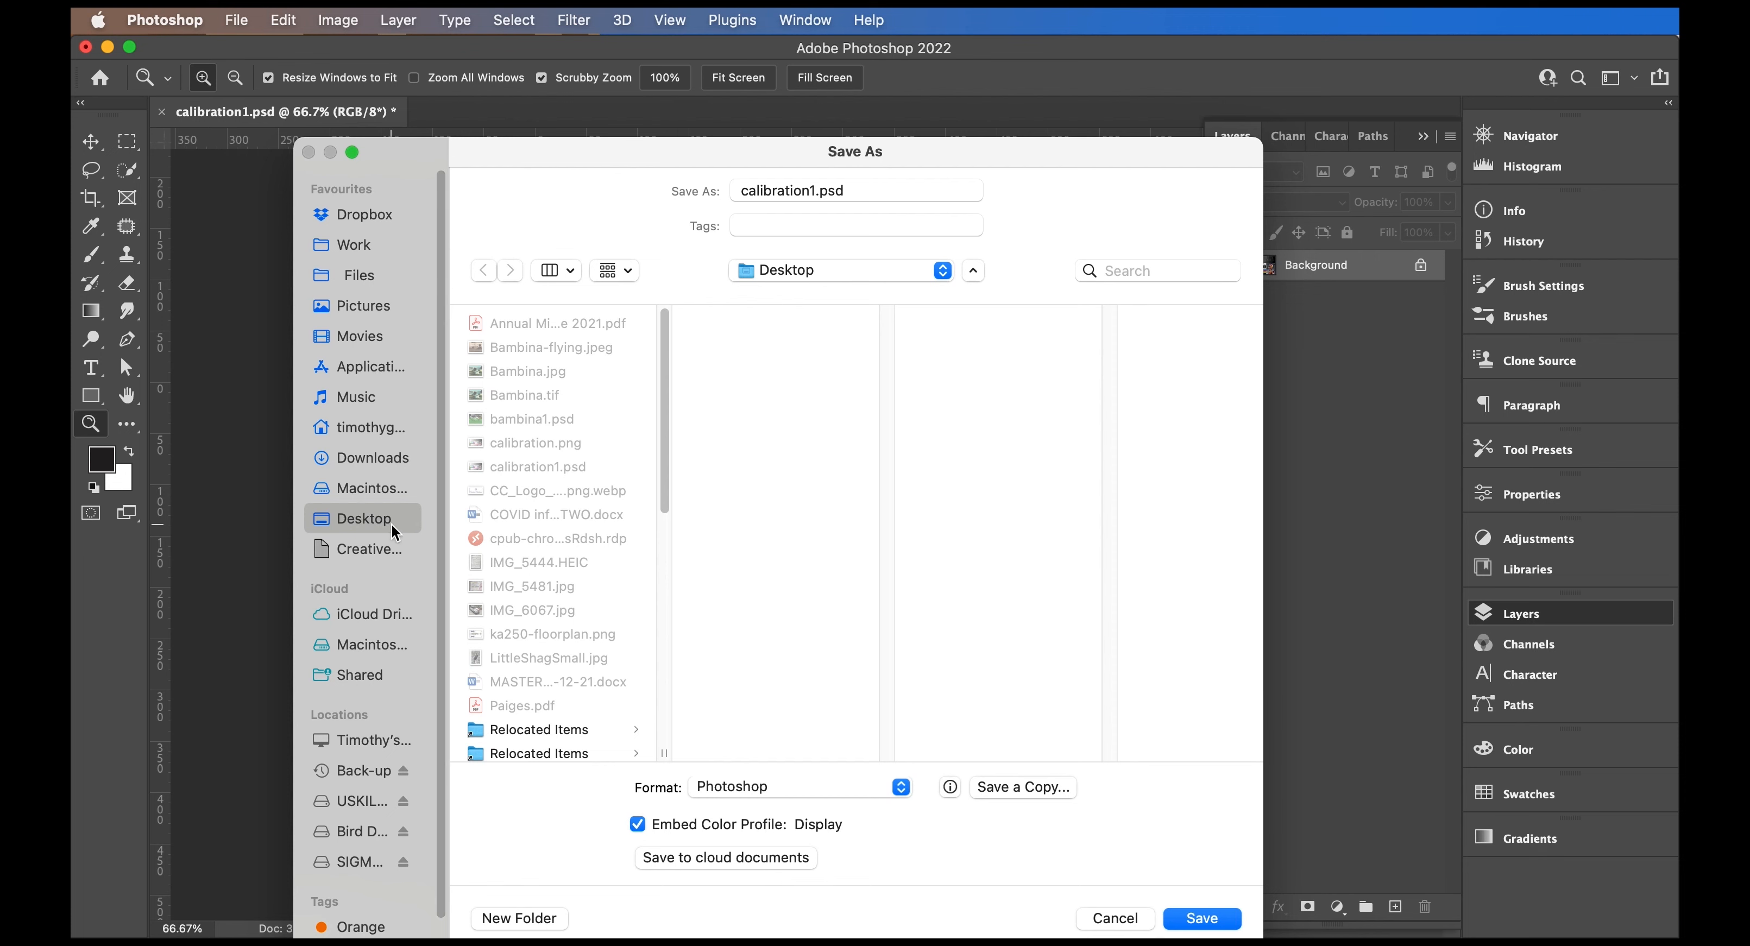
{"action": "left_click", "coordinate": [899, 786]}
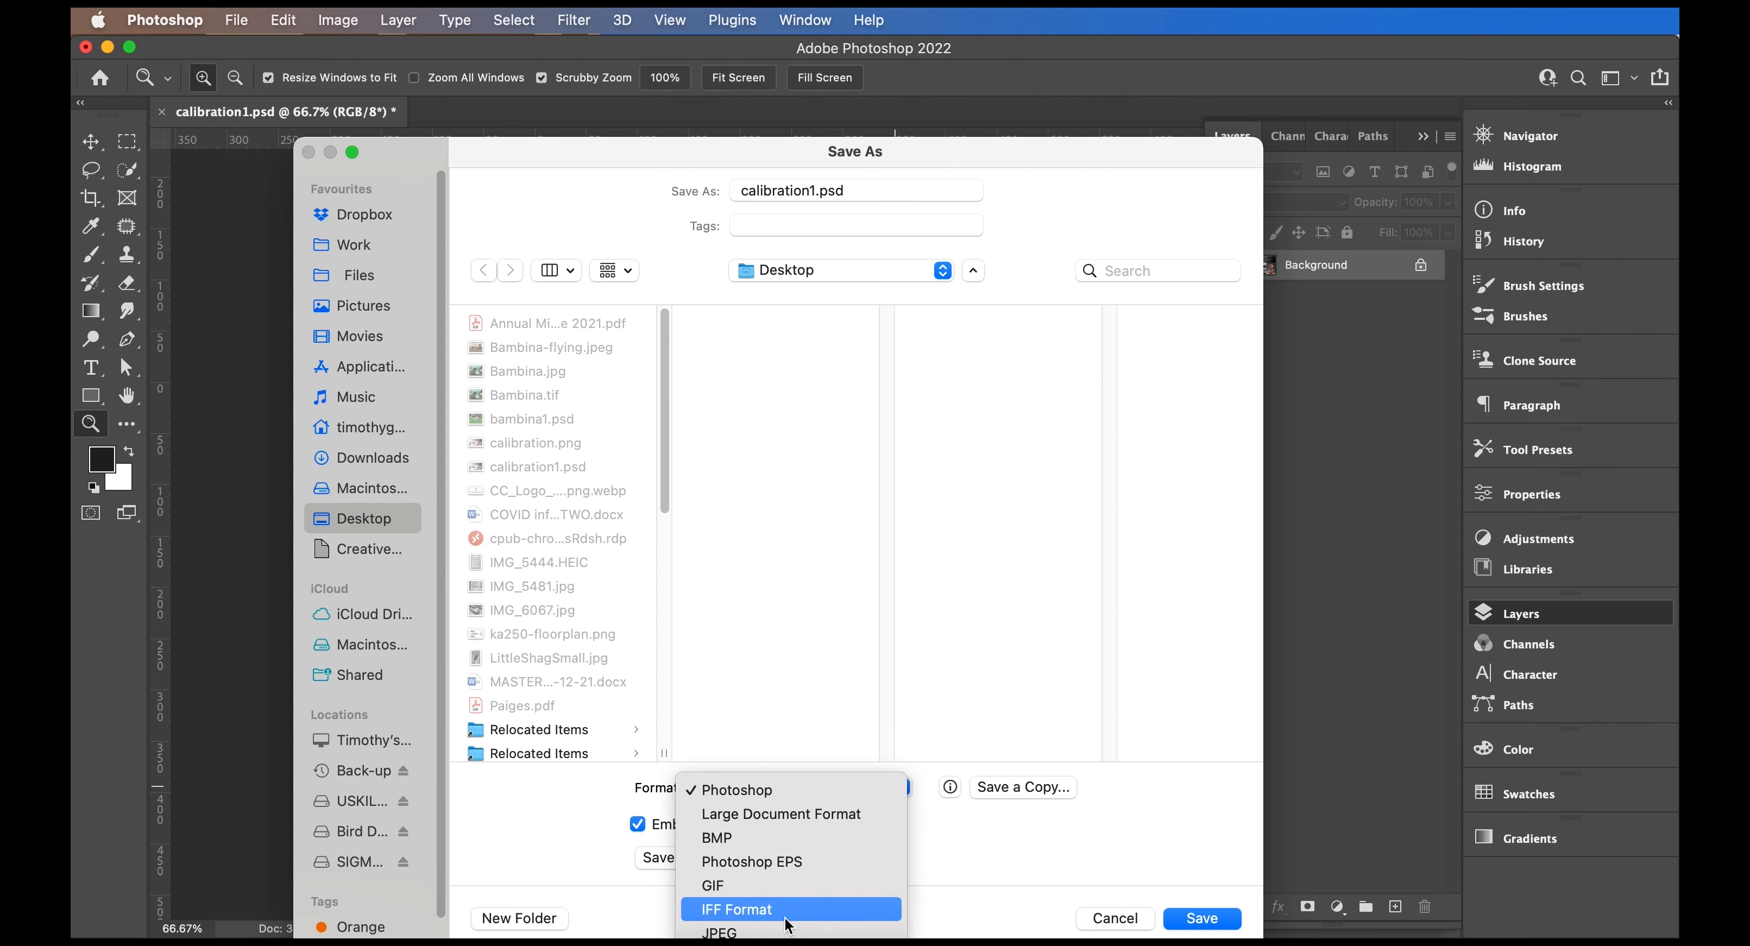
{"action": "left_click", "coordinate": [771, 932]}
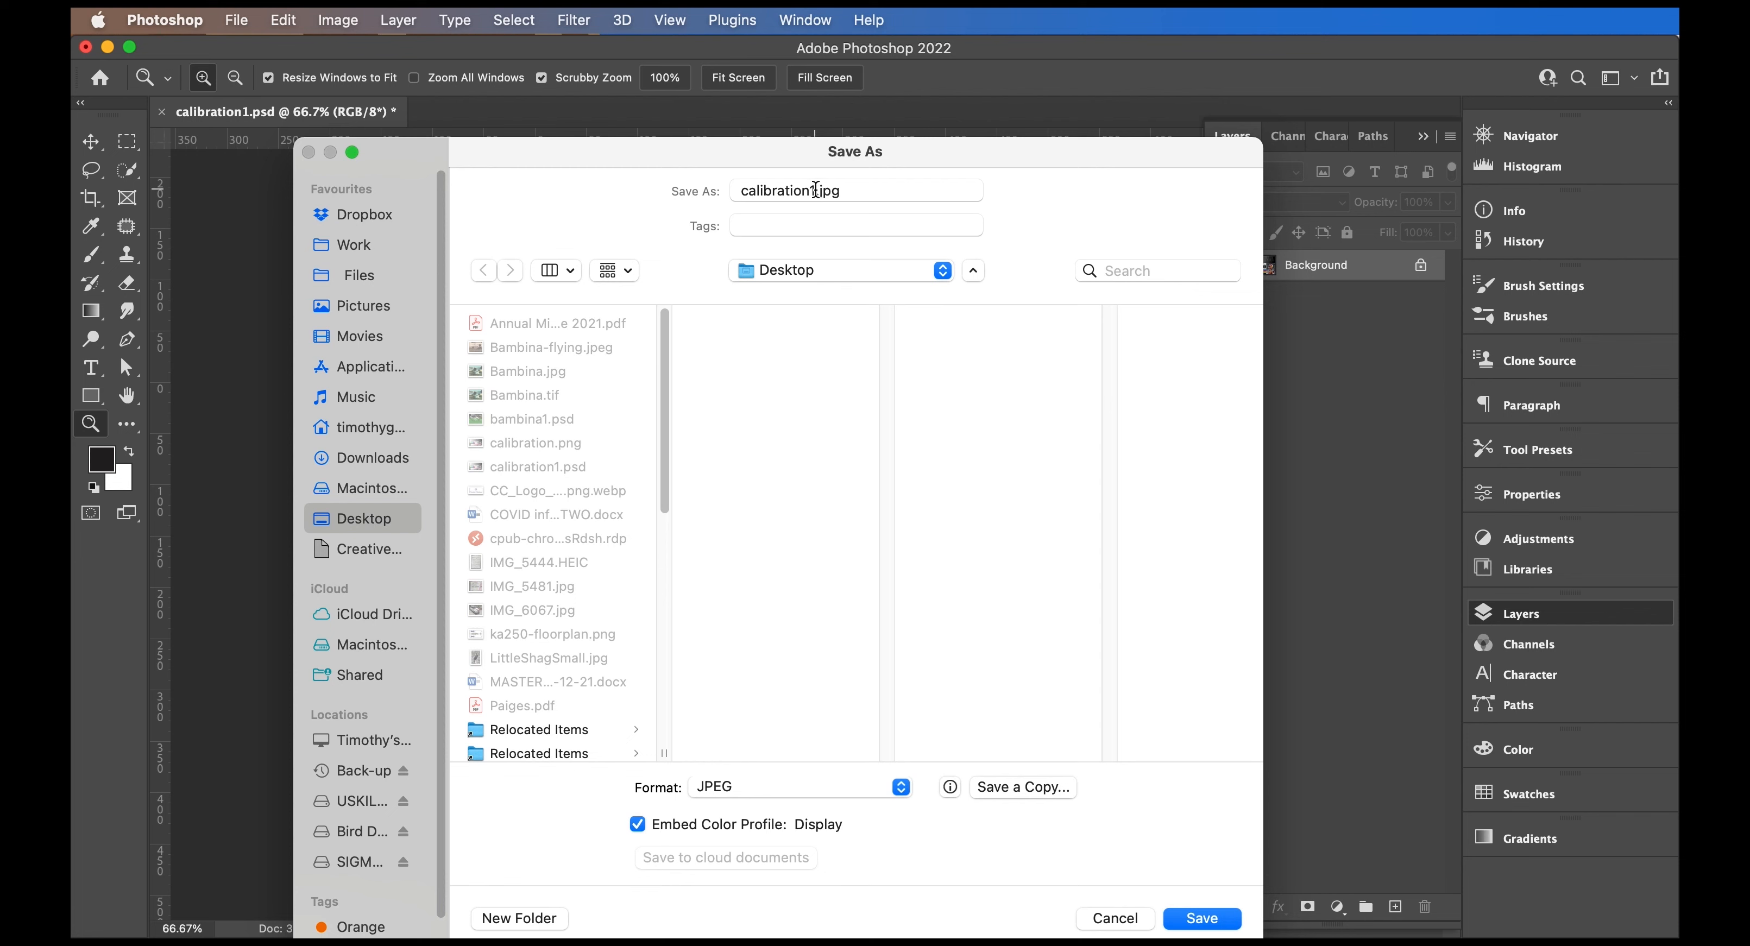
{"action": "double_click", "coordinate": [816, 190]}
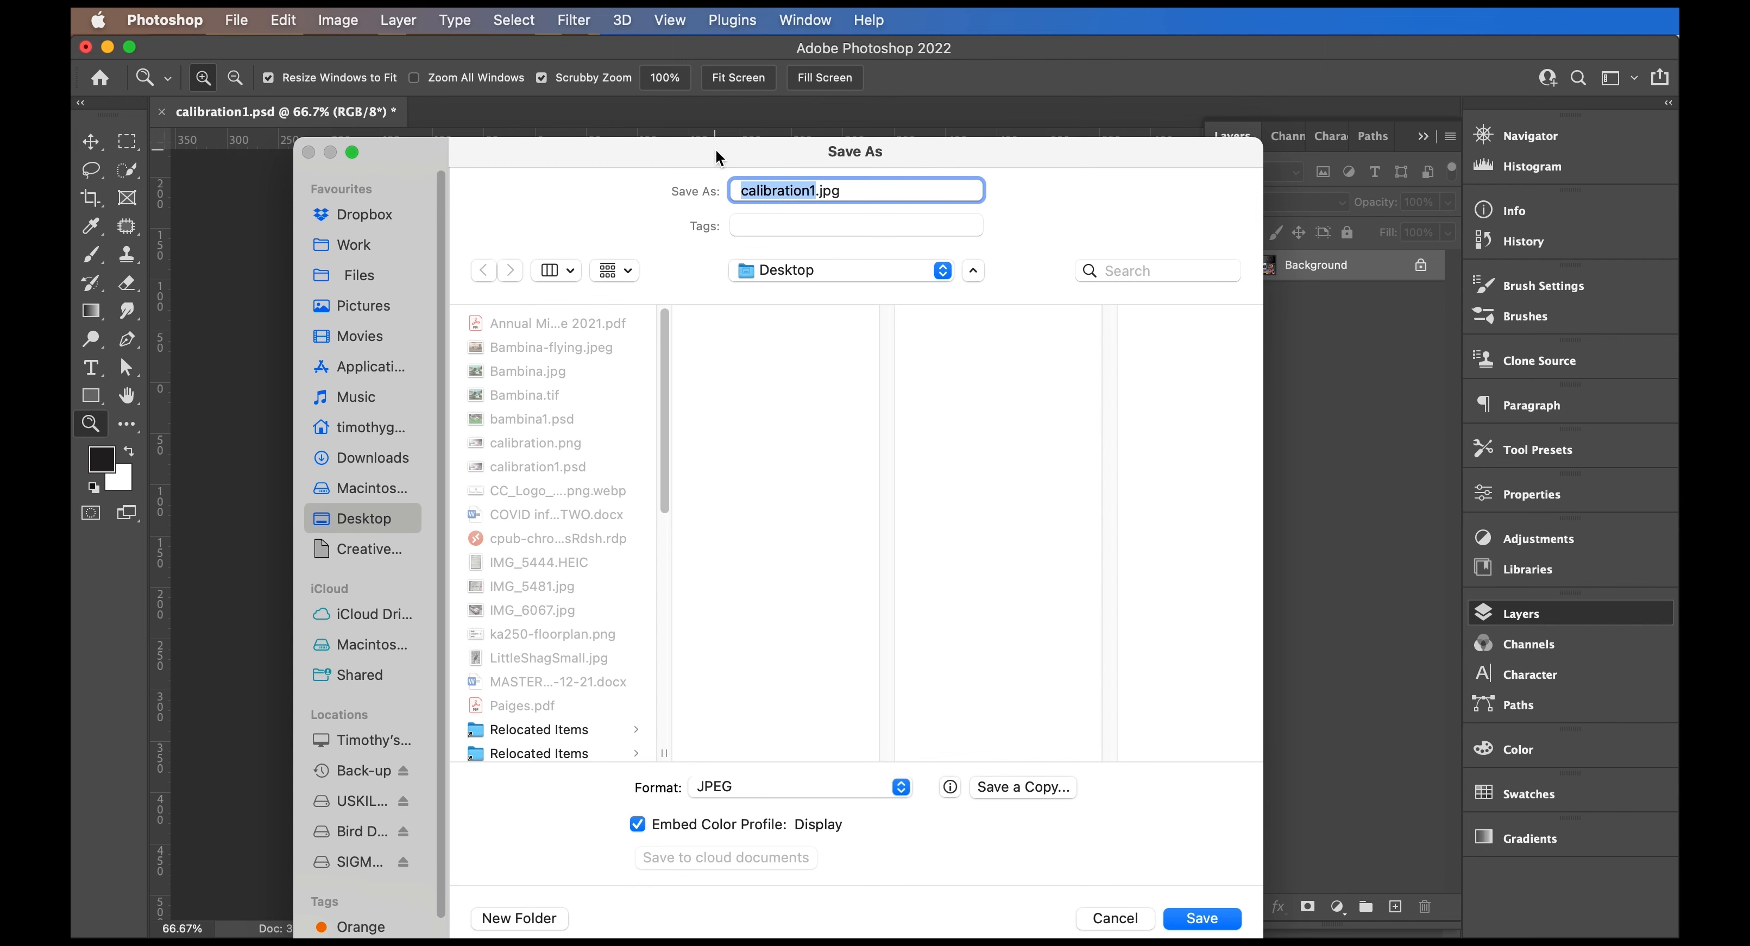
{"action": "left_click_drag", "start_coordinate": [715, 148], "coordinate": [698, 96]}
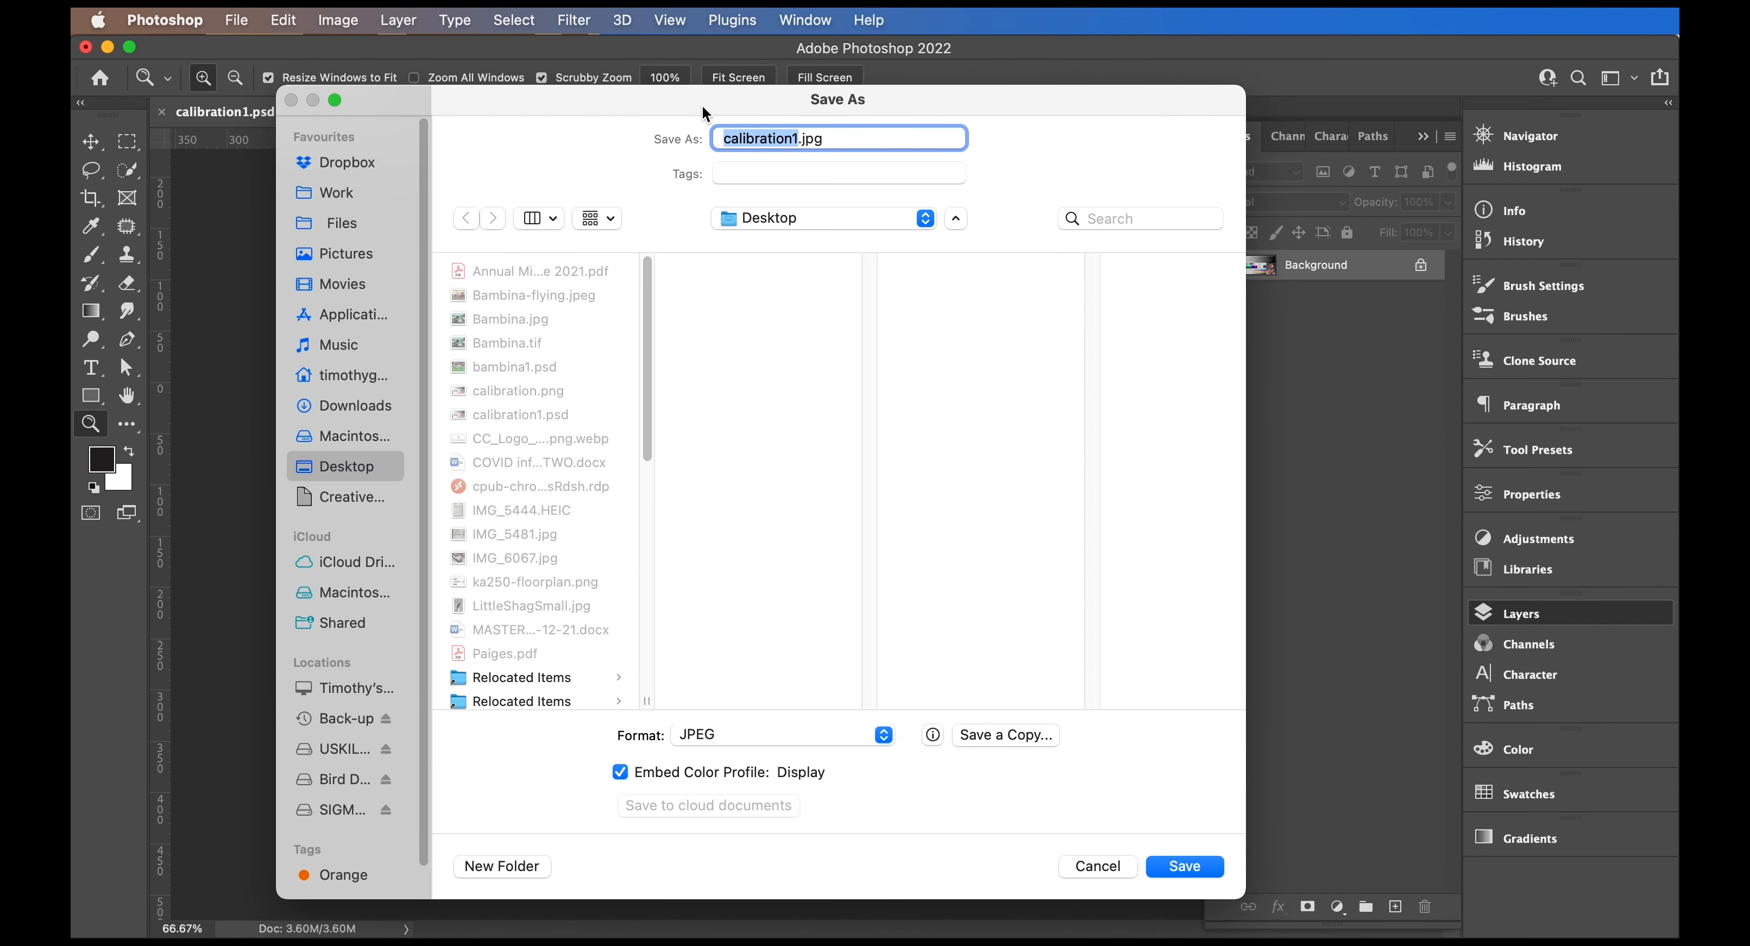